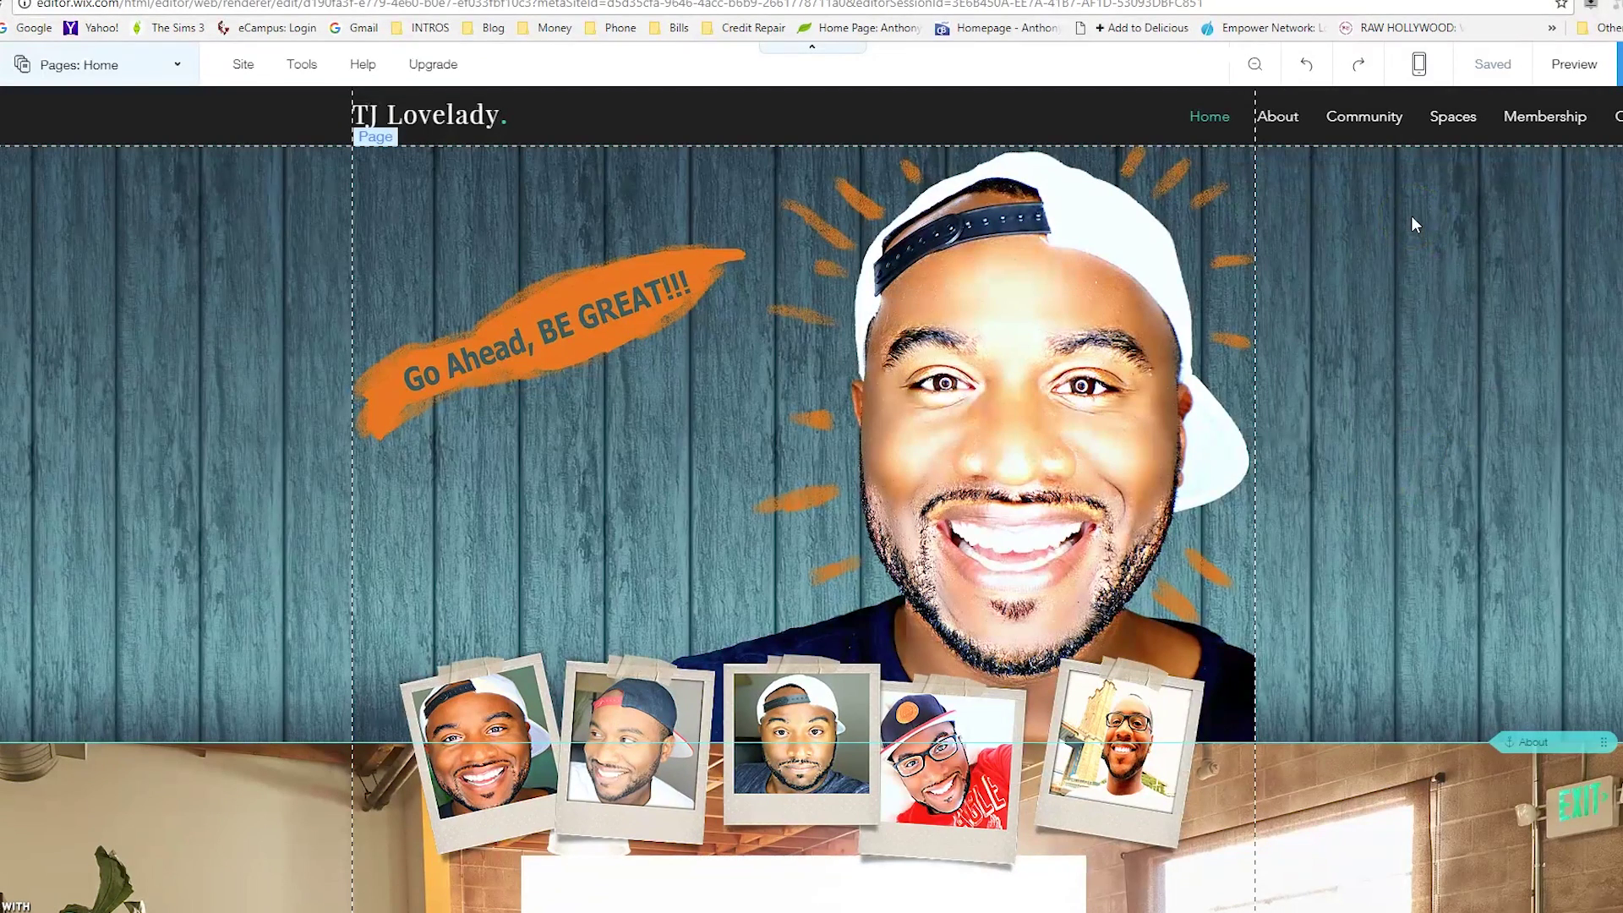
# - Examine the home page's hero banner, photo row and About Us section in the site editor
pyautogui.scroll(-1, 1555, 186)
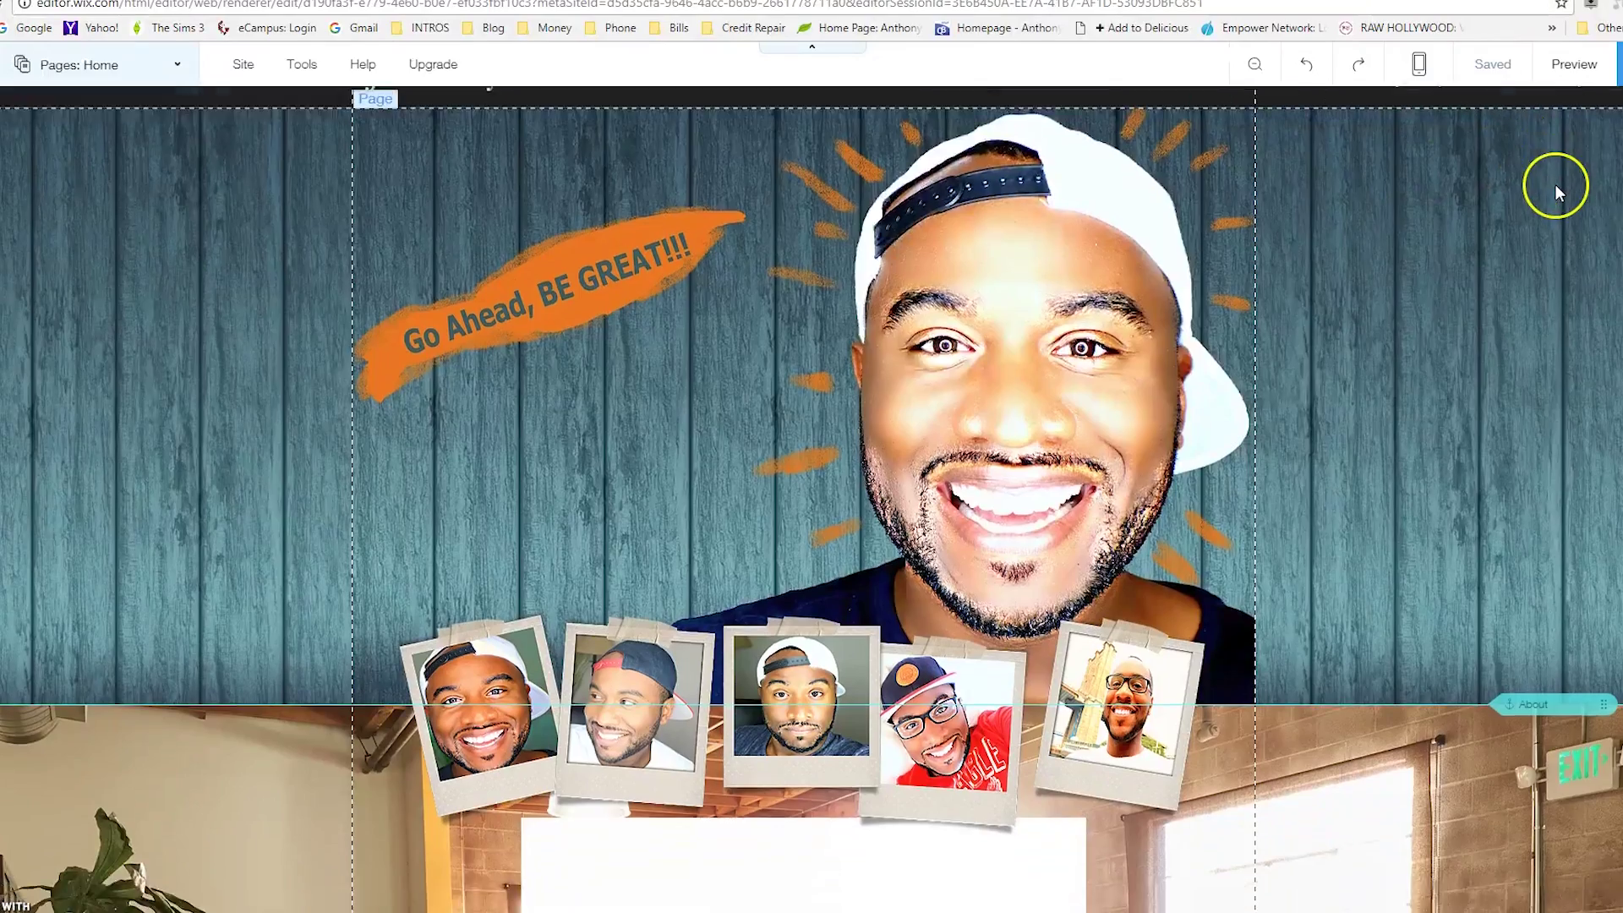
pyautogui.scroll(-7, 1352, 442)
pyautogui.scroll(6, 1405, 534)
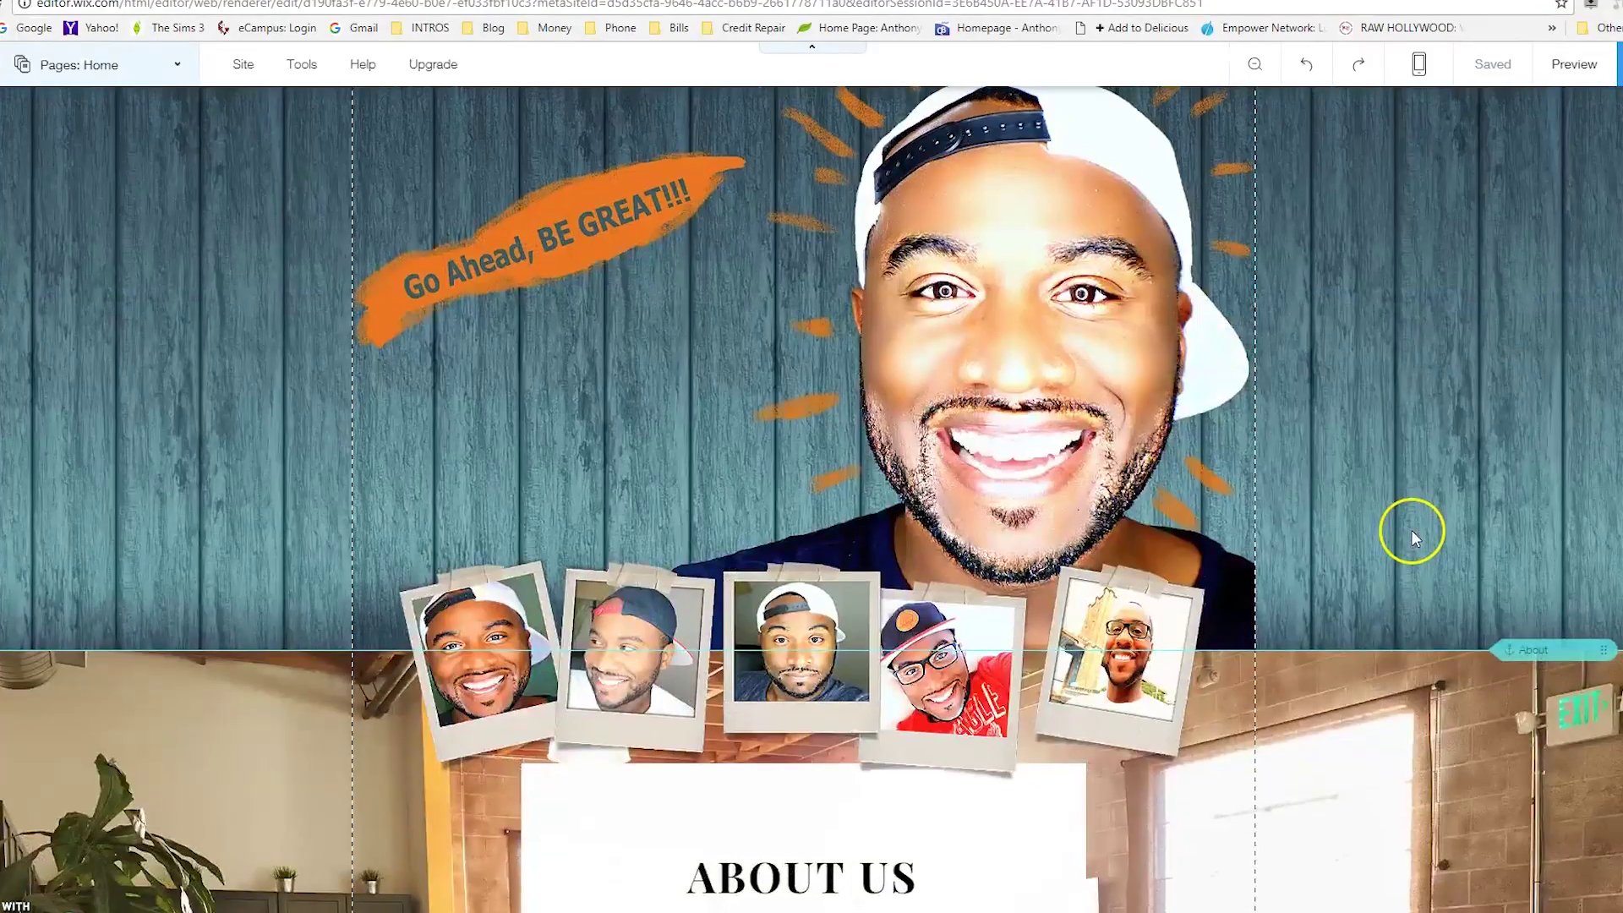
pyautogui.scroll(2, 1412, 529)
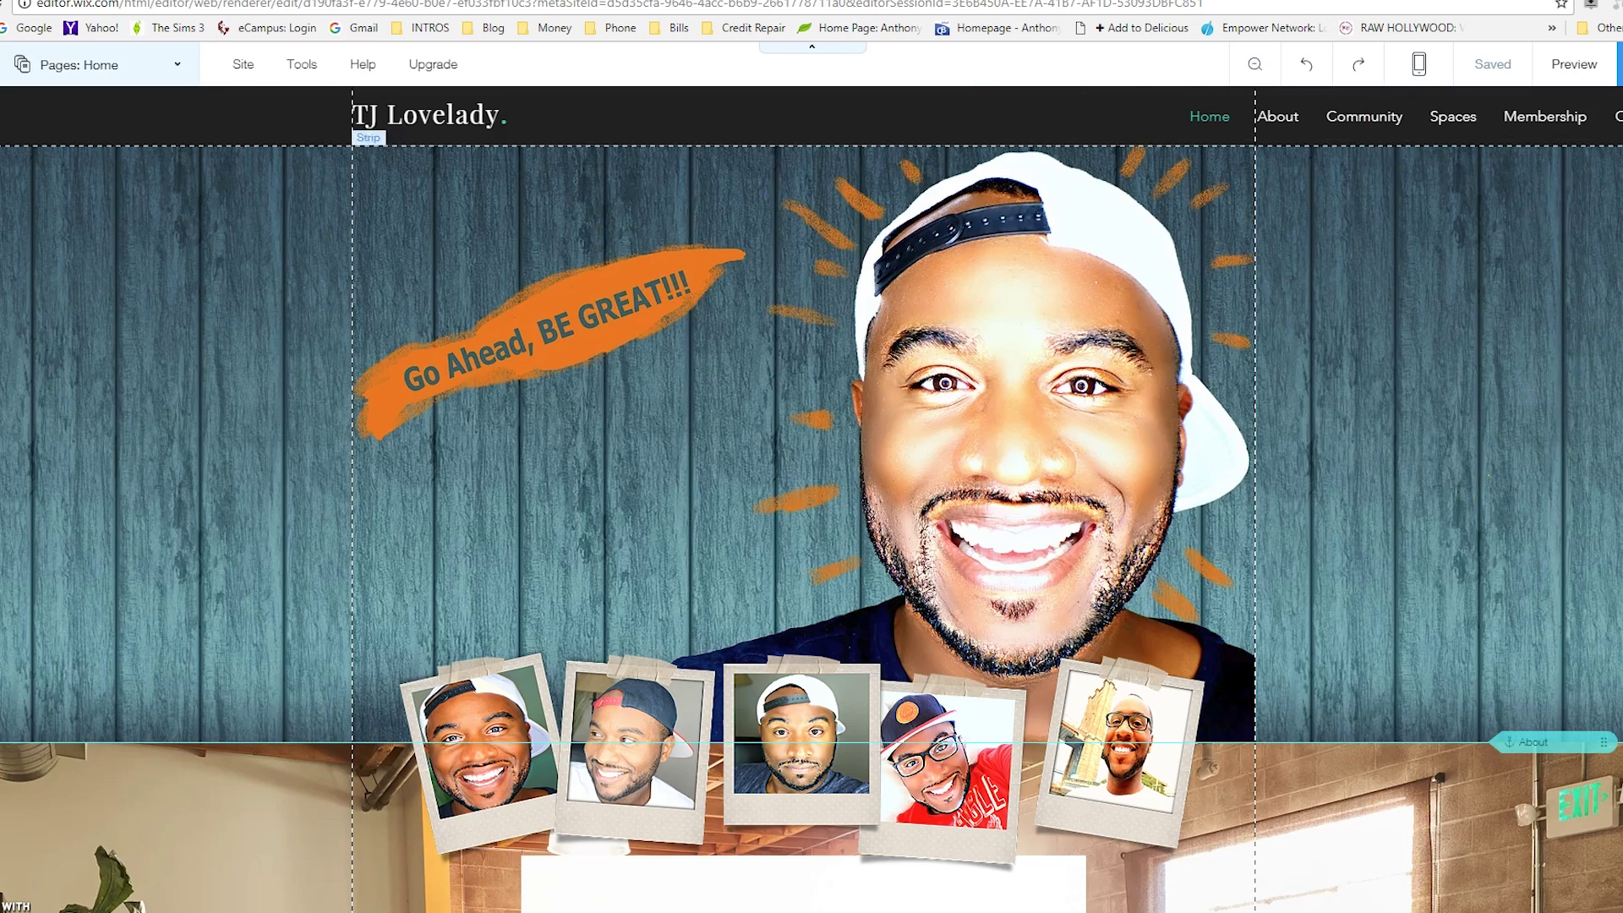
pyautogui.scroll(-5, 1440, 352)
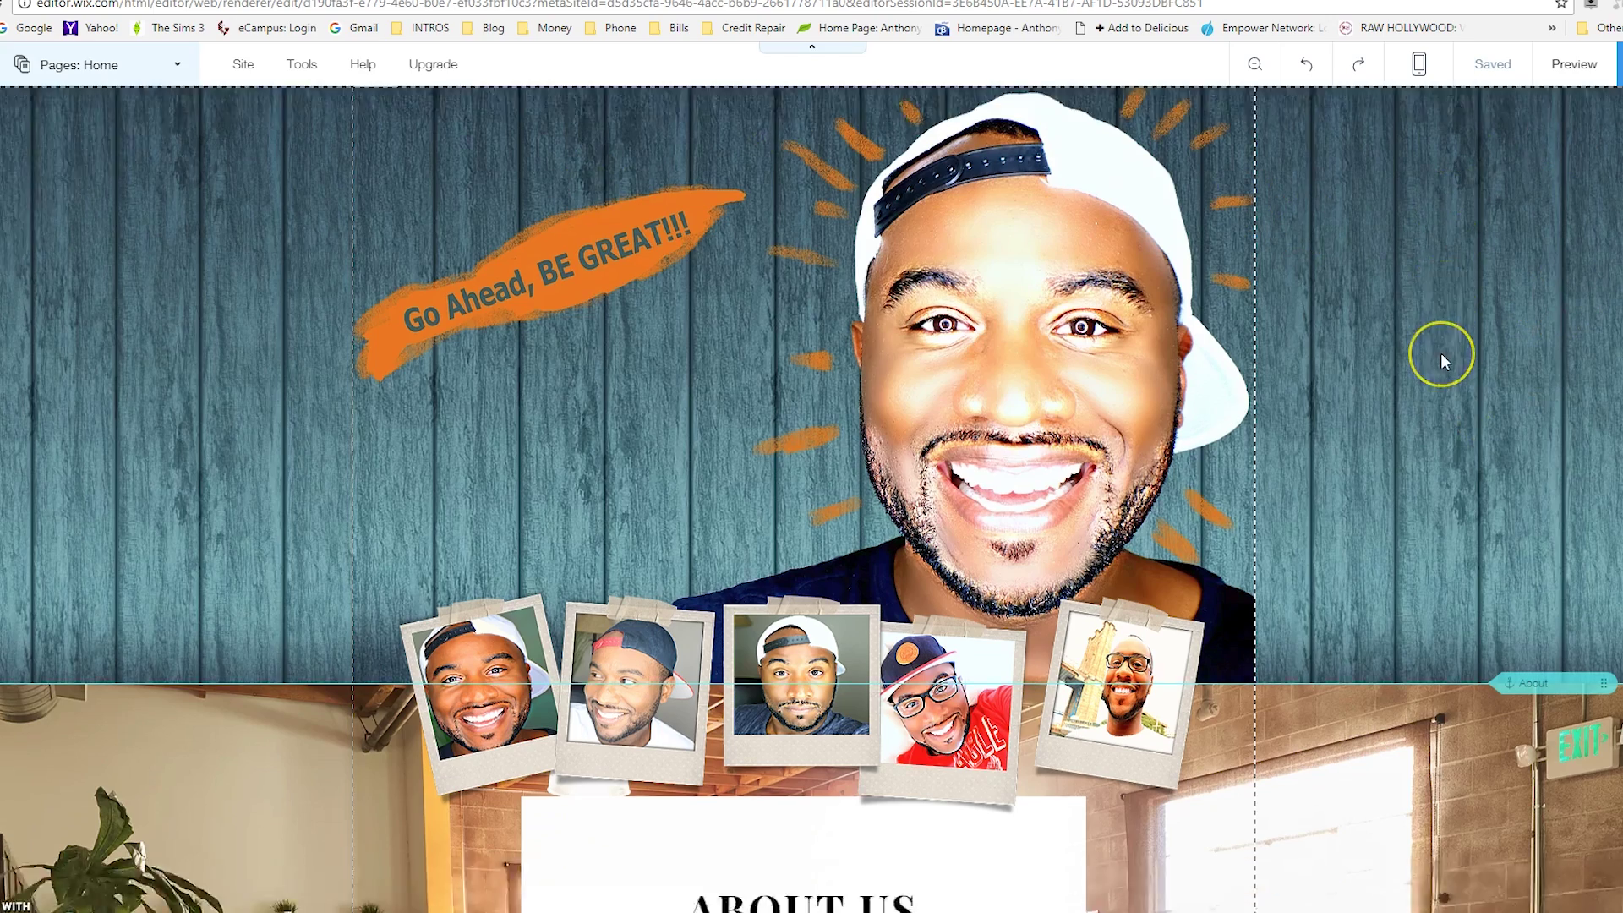
pyautogui.scroll(5, 1440, 352)
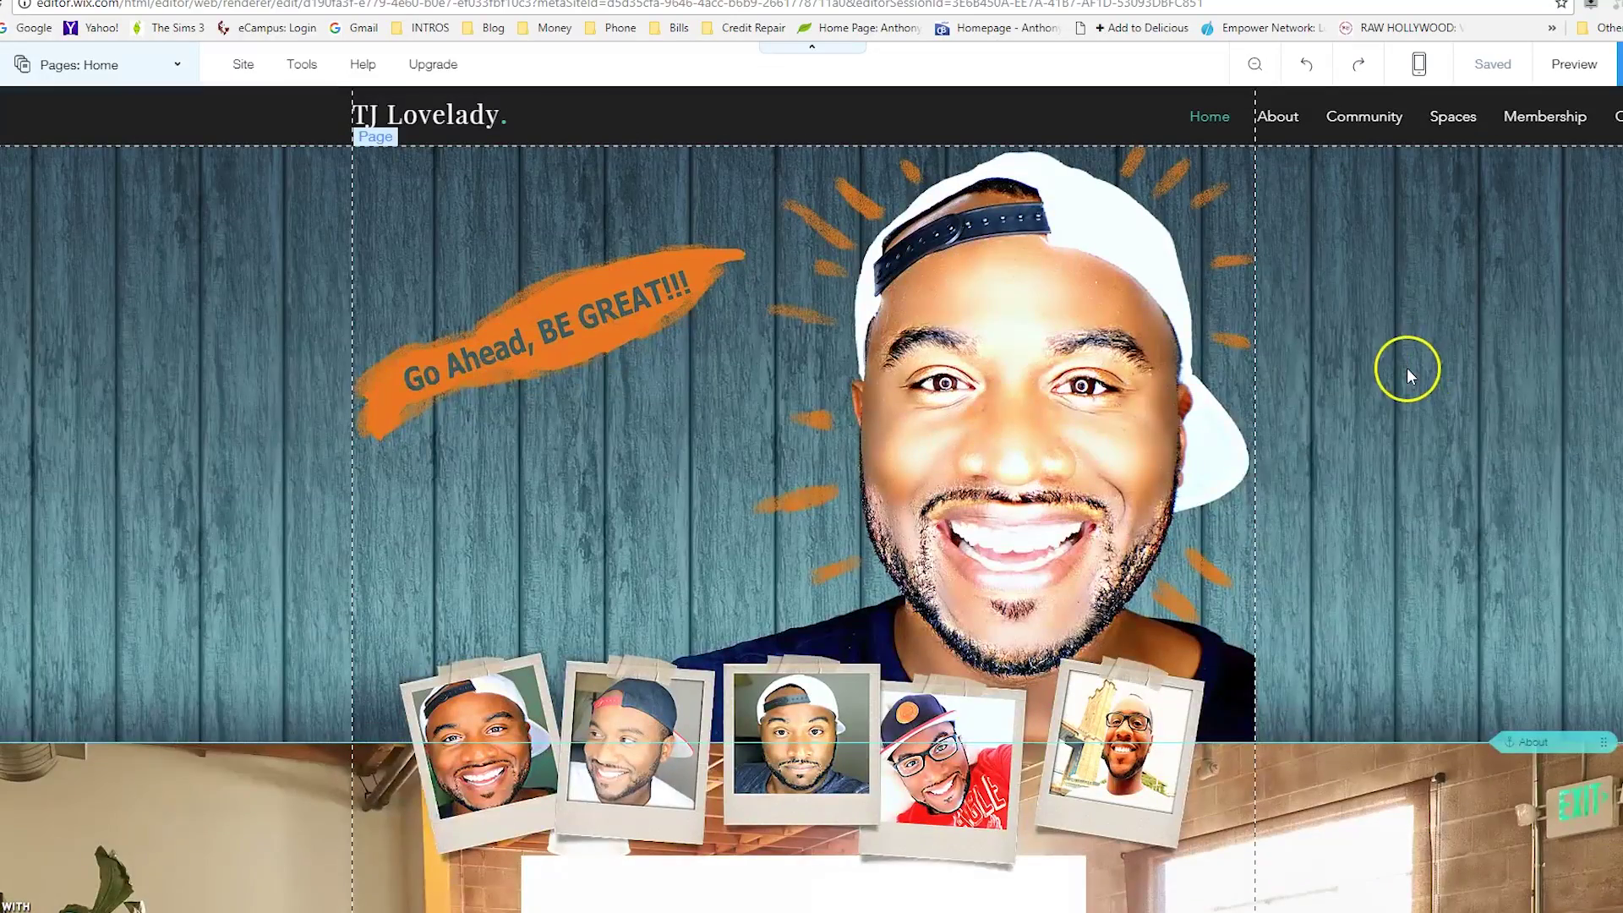
pyautogui.scroll(-7, 1407, 368)
pyautogui.scroll(-2, 1421, 365)
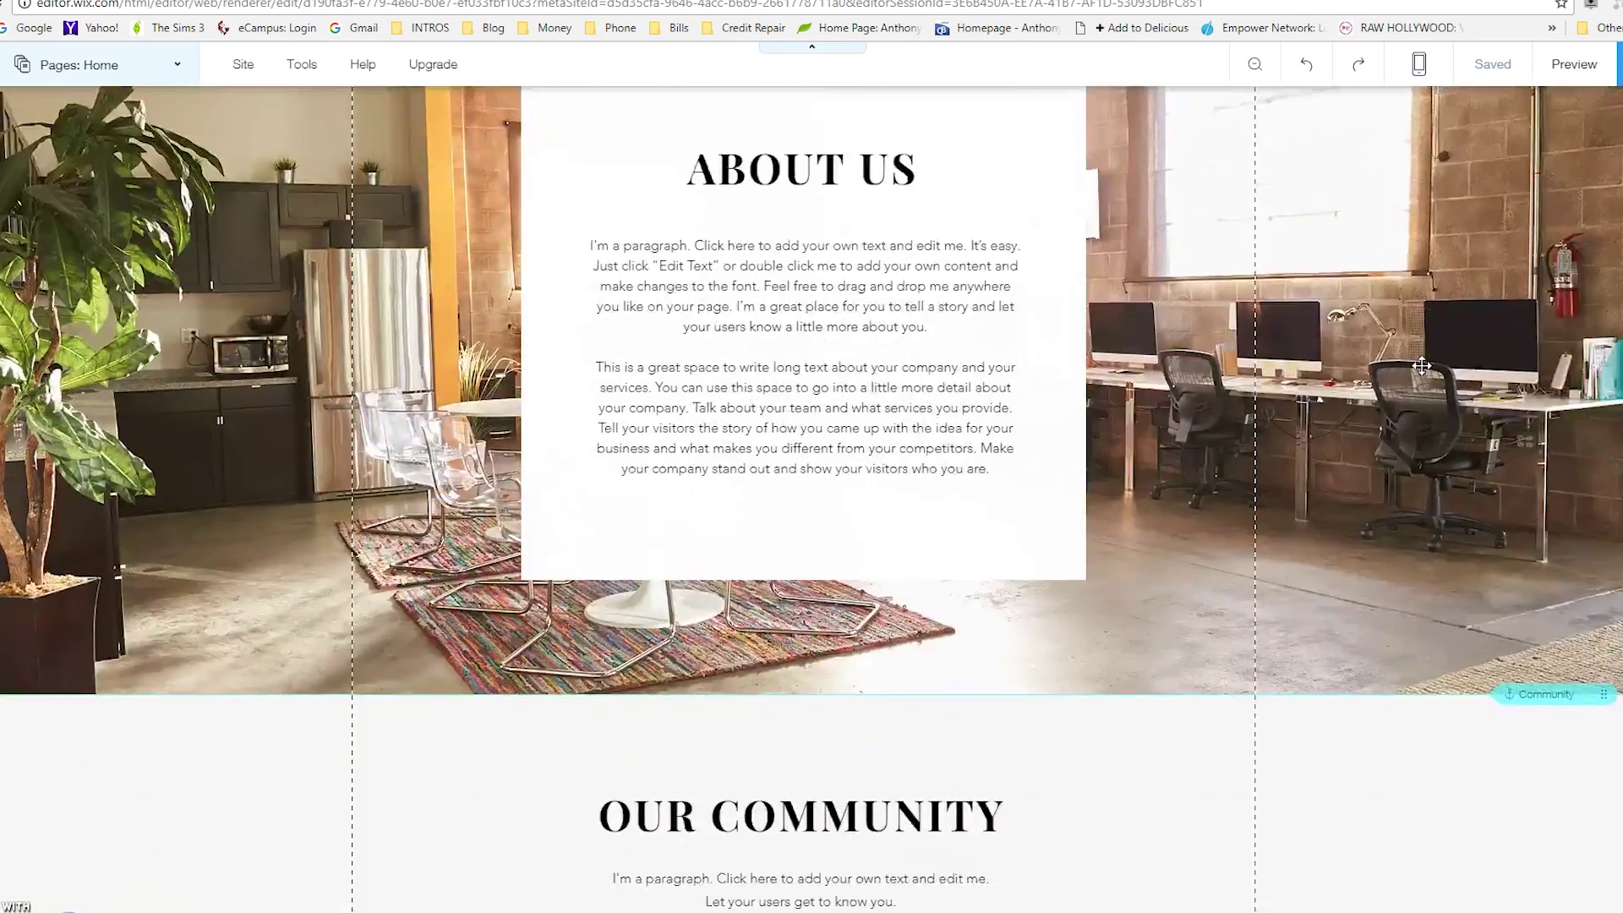
pyautogui.scroll(6, 1422, 364)
pyautogui.scroll(-3, 755, 879)
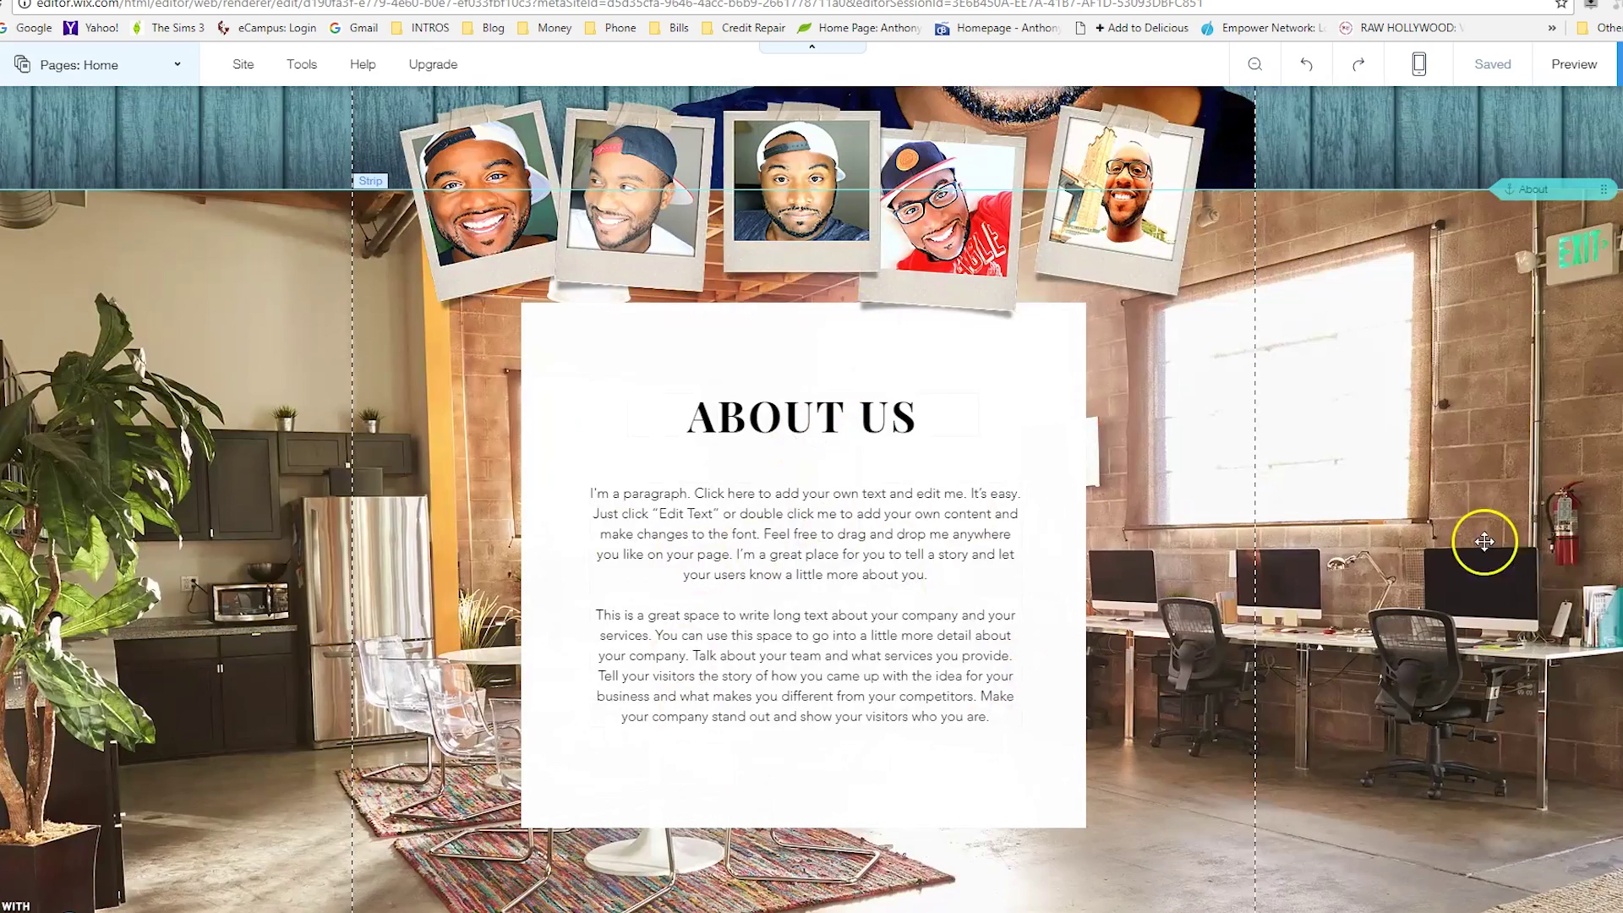
# - Look through the home page's Our Community, Spaces, Membership and Contact Us sections down to the map and footer
pyautogui.scroll(-1, 1402, 518)
pyautogui.scroll(-8, 1401, 518)
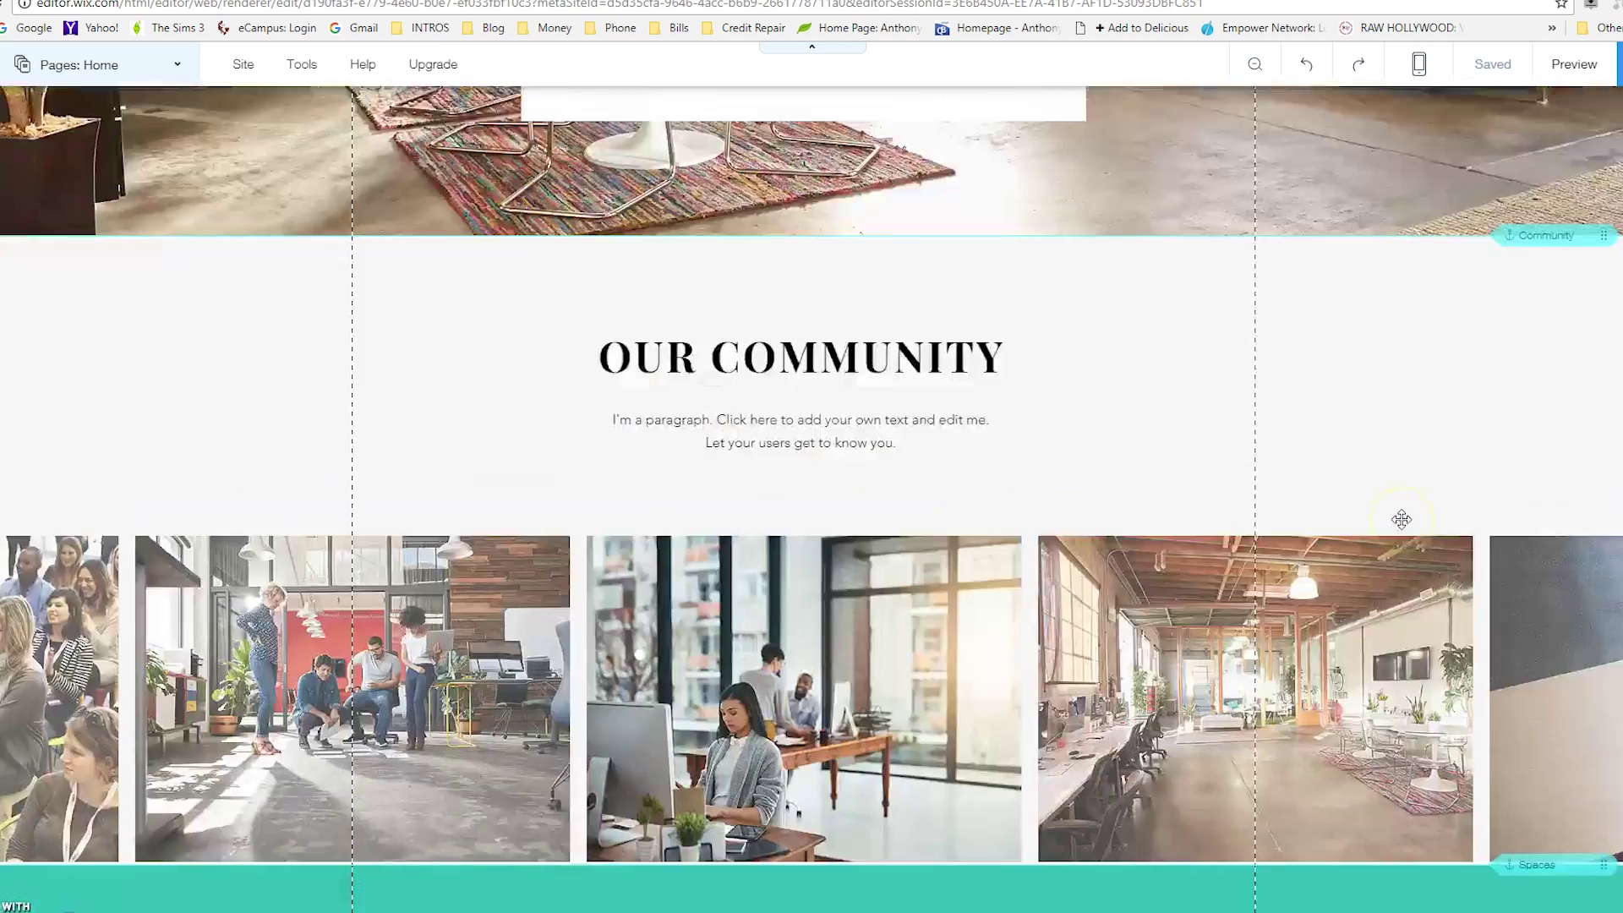
pyautogui.scroll(-3, 1309, 438)
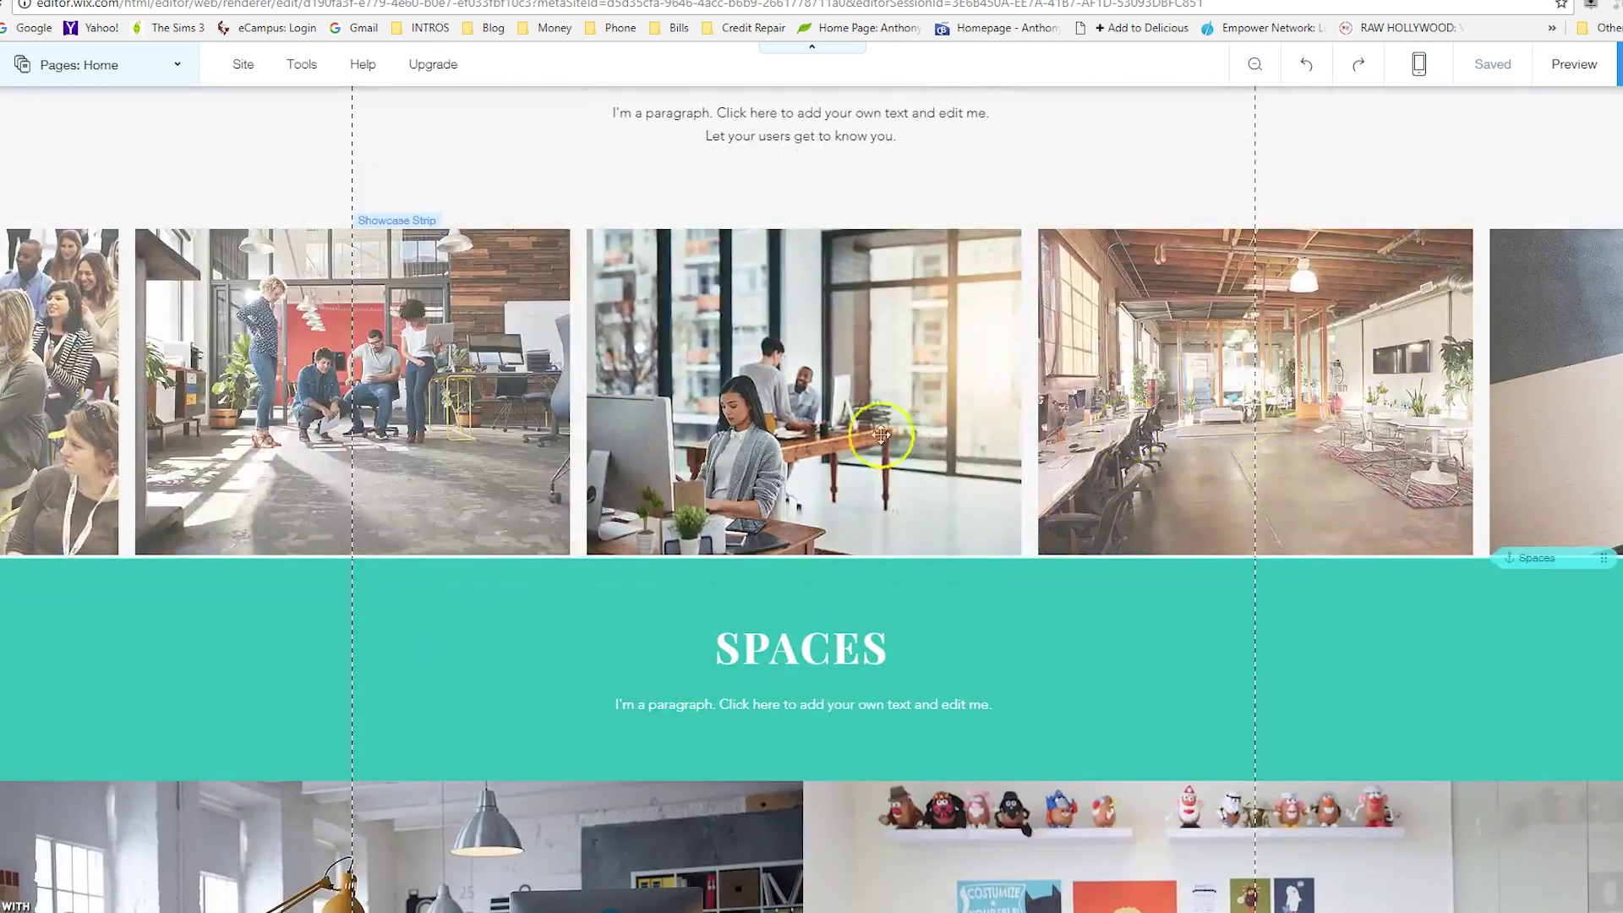
pyautogui.scroll(-6, 1455, 424)
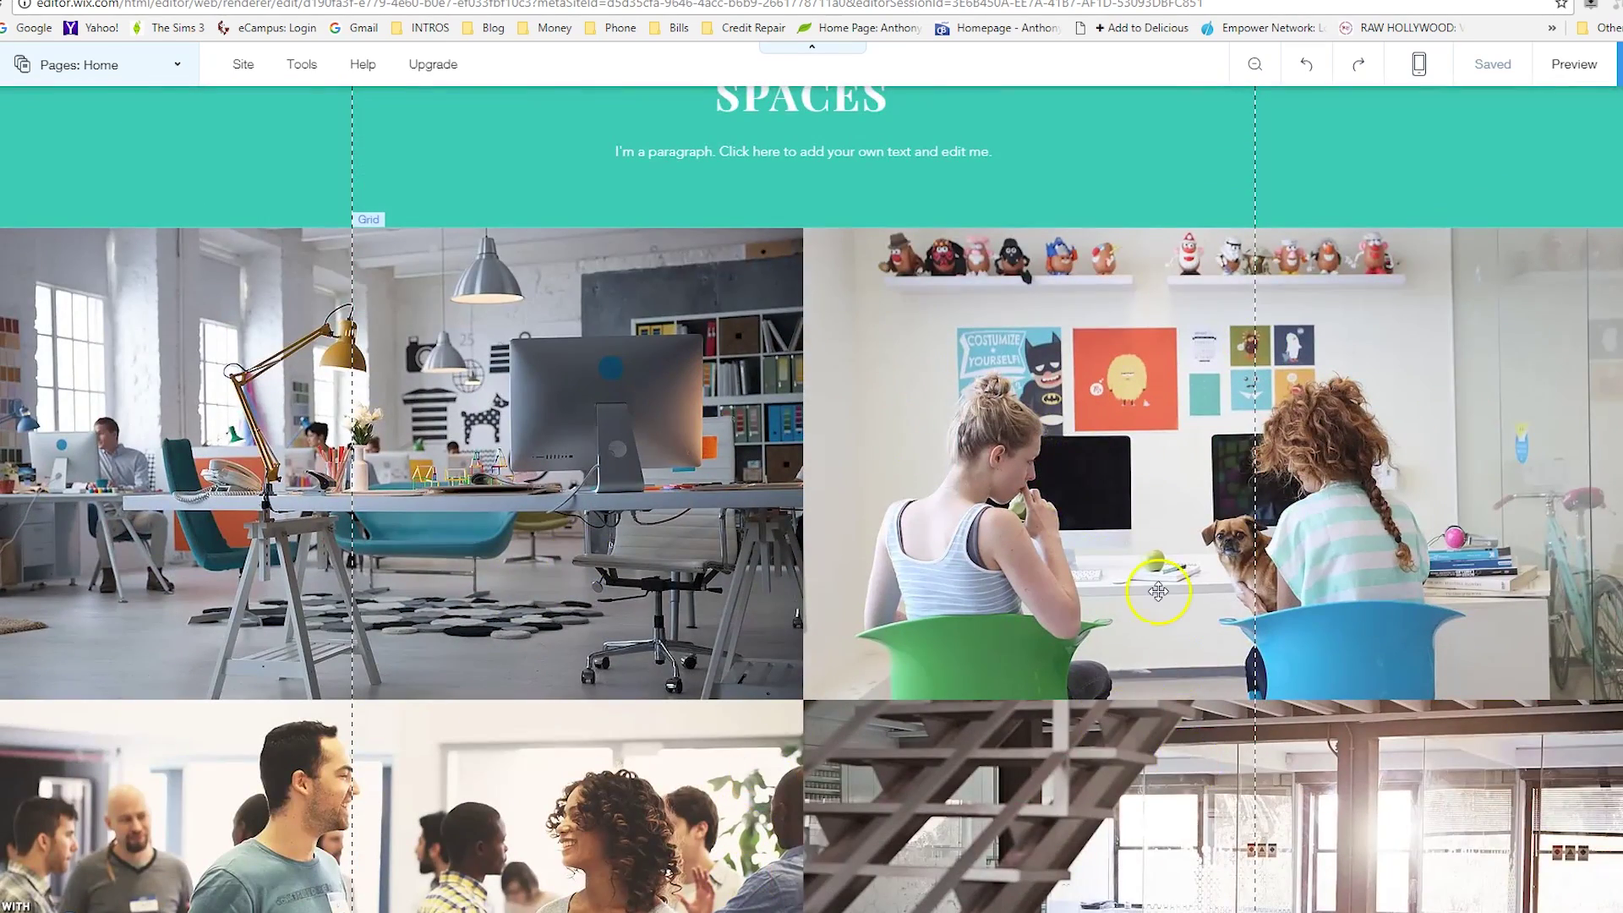
pyautogui.scroll(-5, 1149, 558)
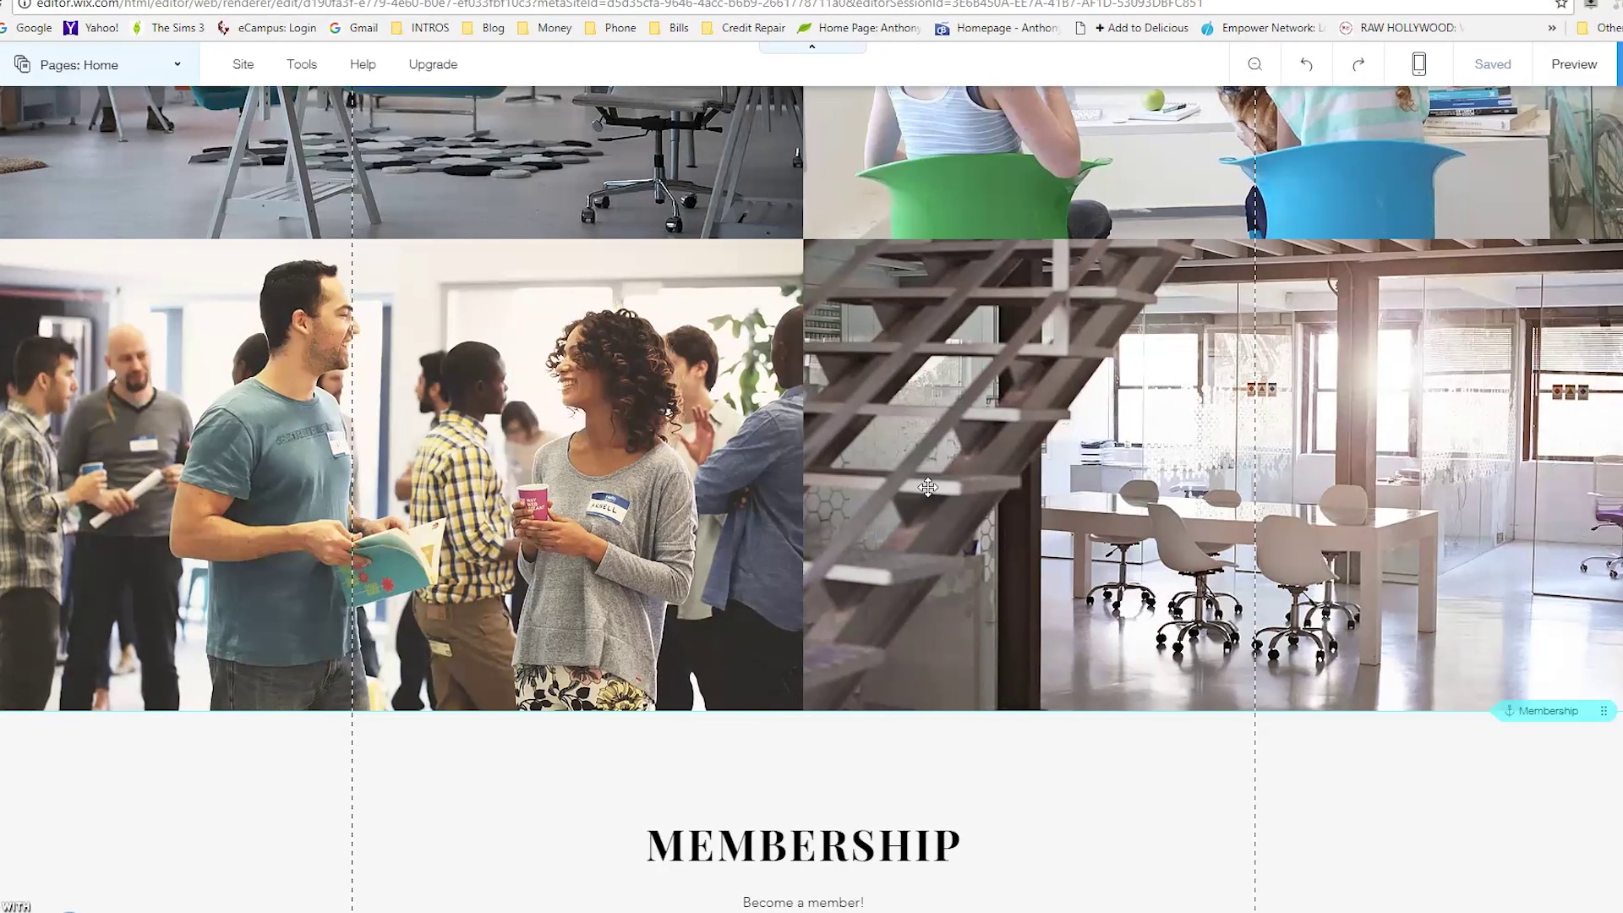
pyautogui.scroll(-4, 928, 487)
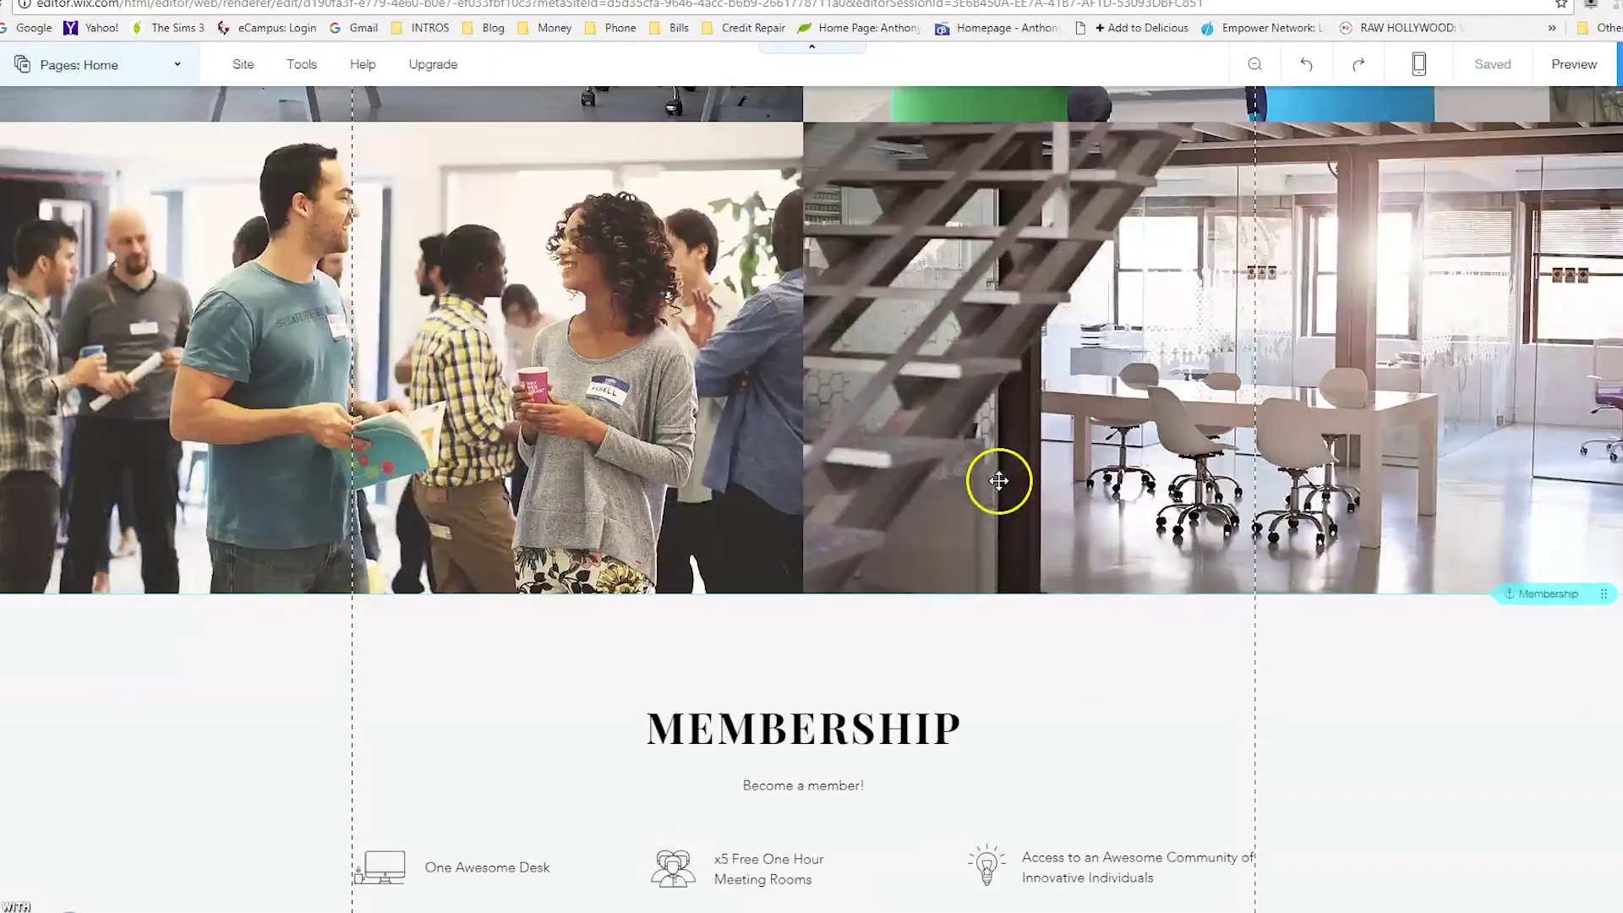
pyautogui.scroll(-7, 887, 609)
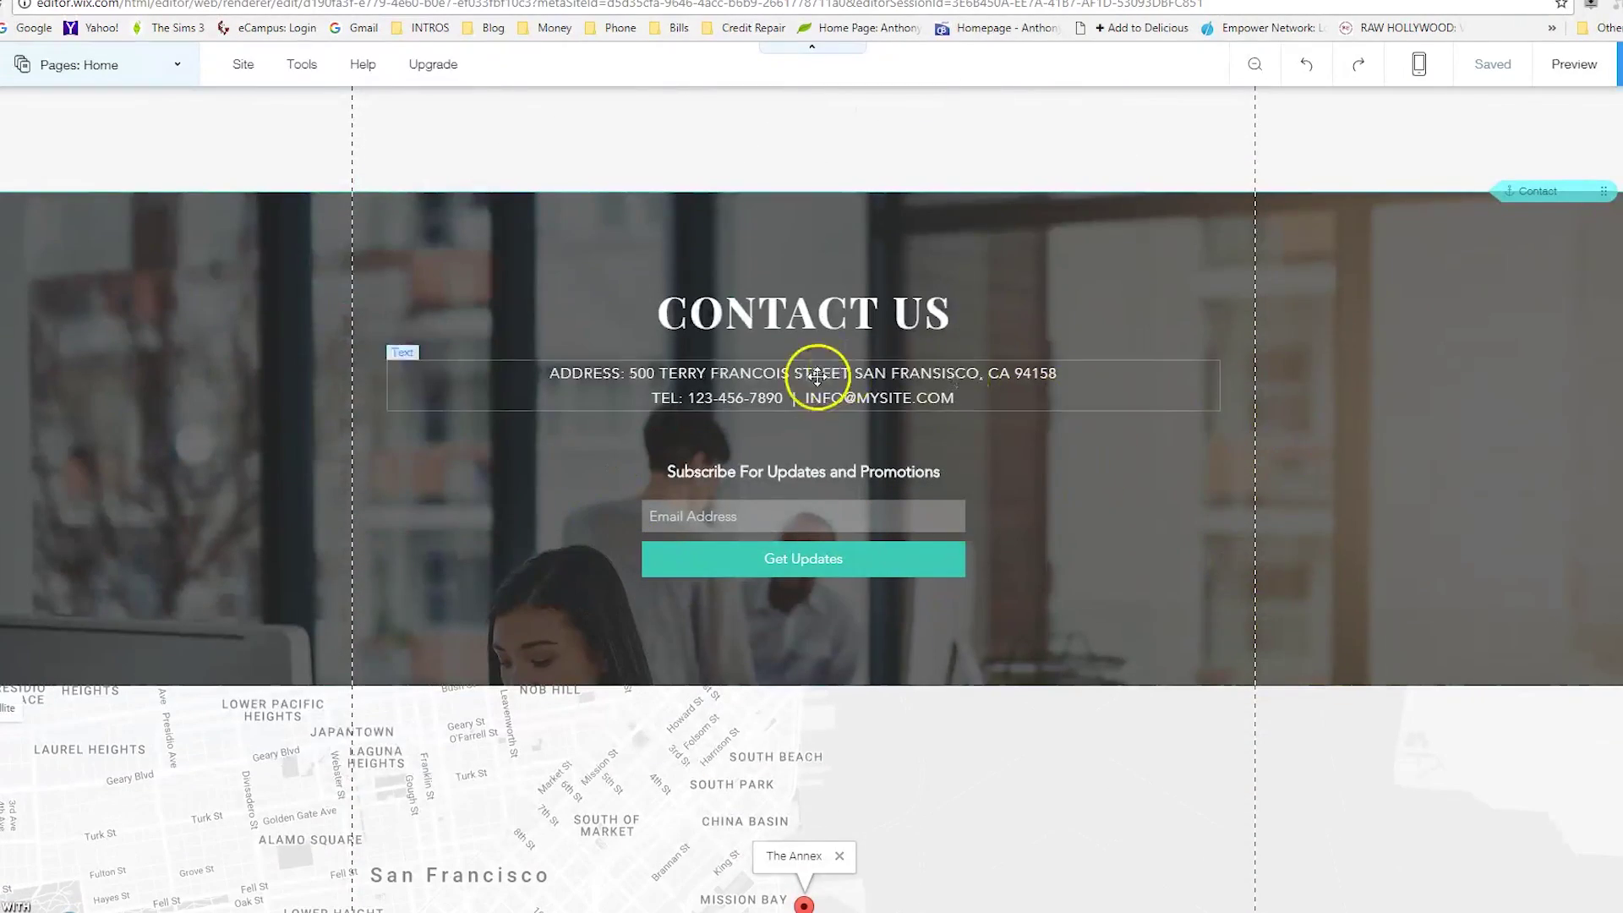
pyautogui.scroll(-4, 1119, 732)
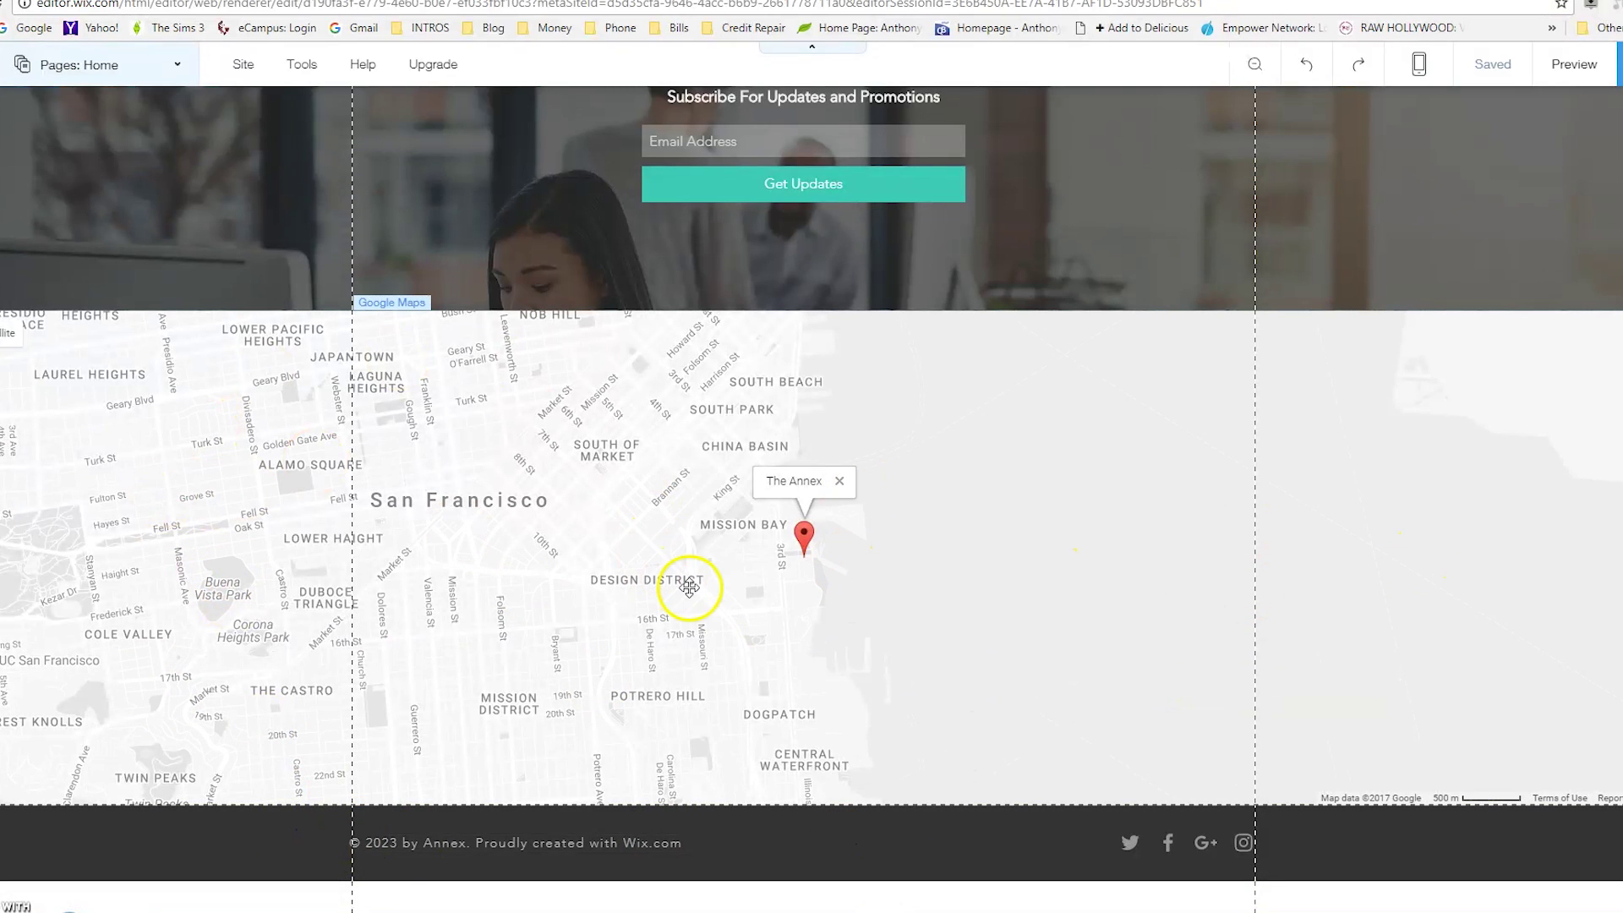
pyautogui.scroll(12, 1439, 714)
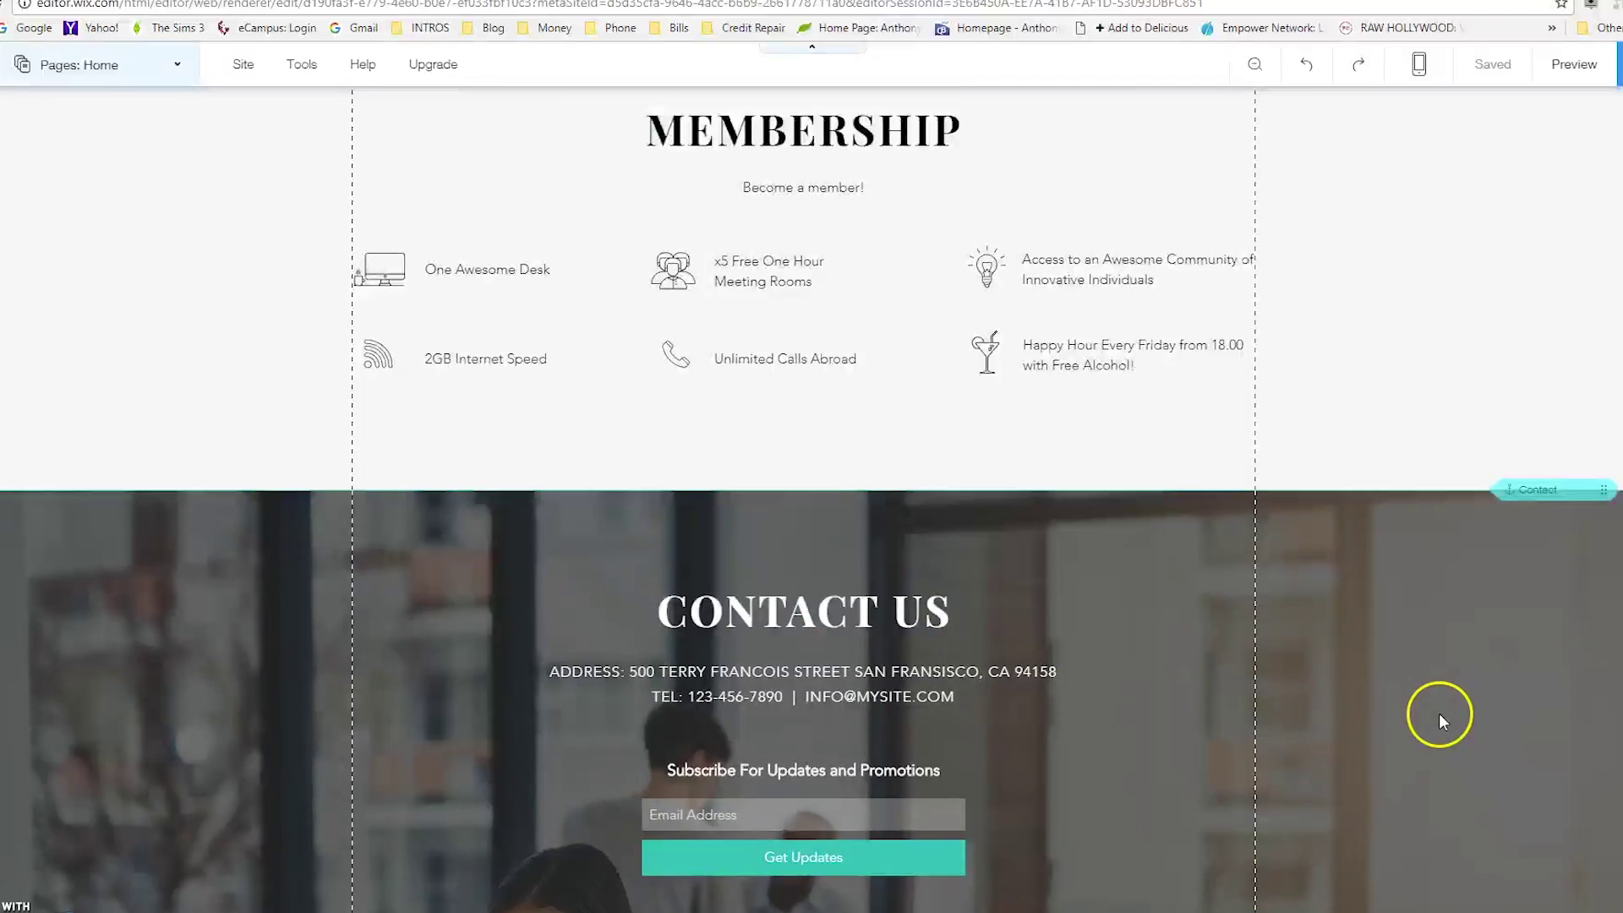
pyautogui.scroll(-12, 1439, 714)
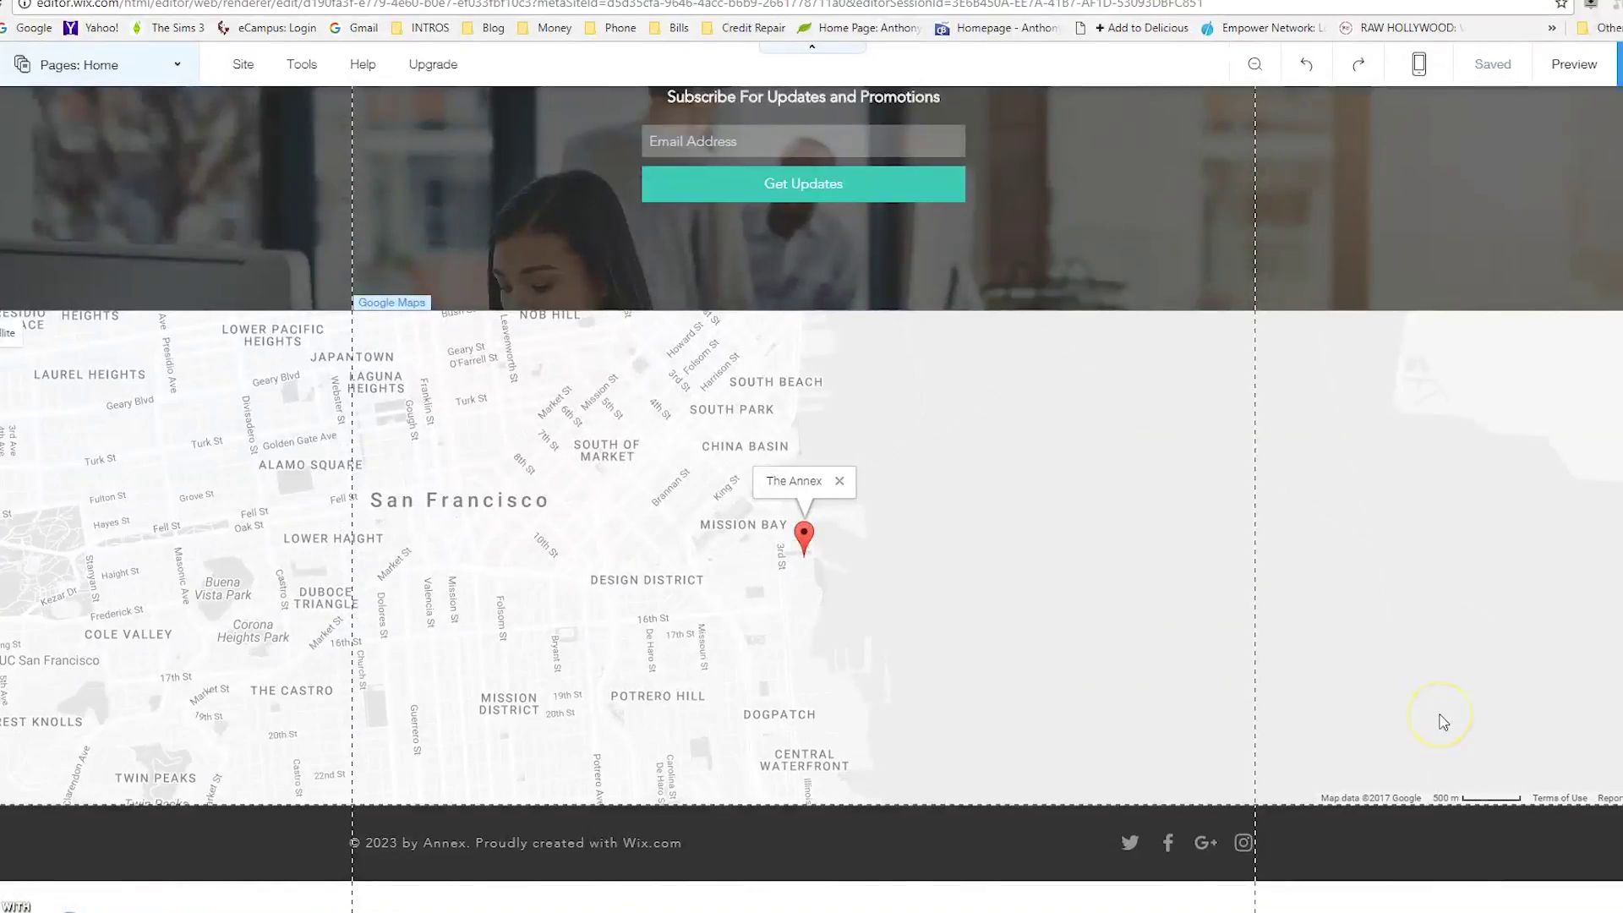
pyautogui.scroll(15, 1440, 717)
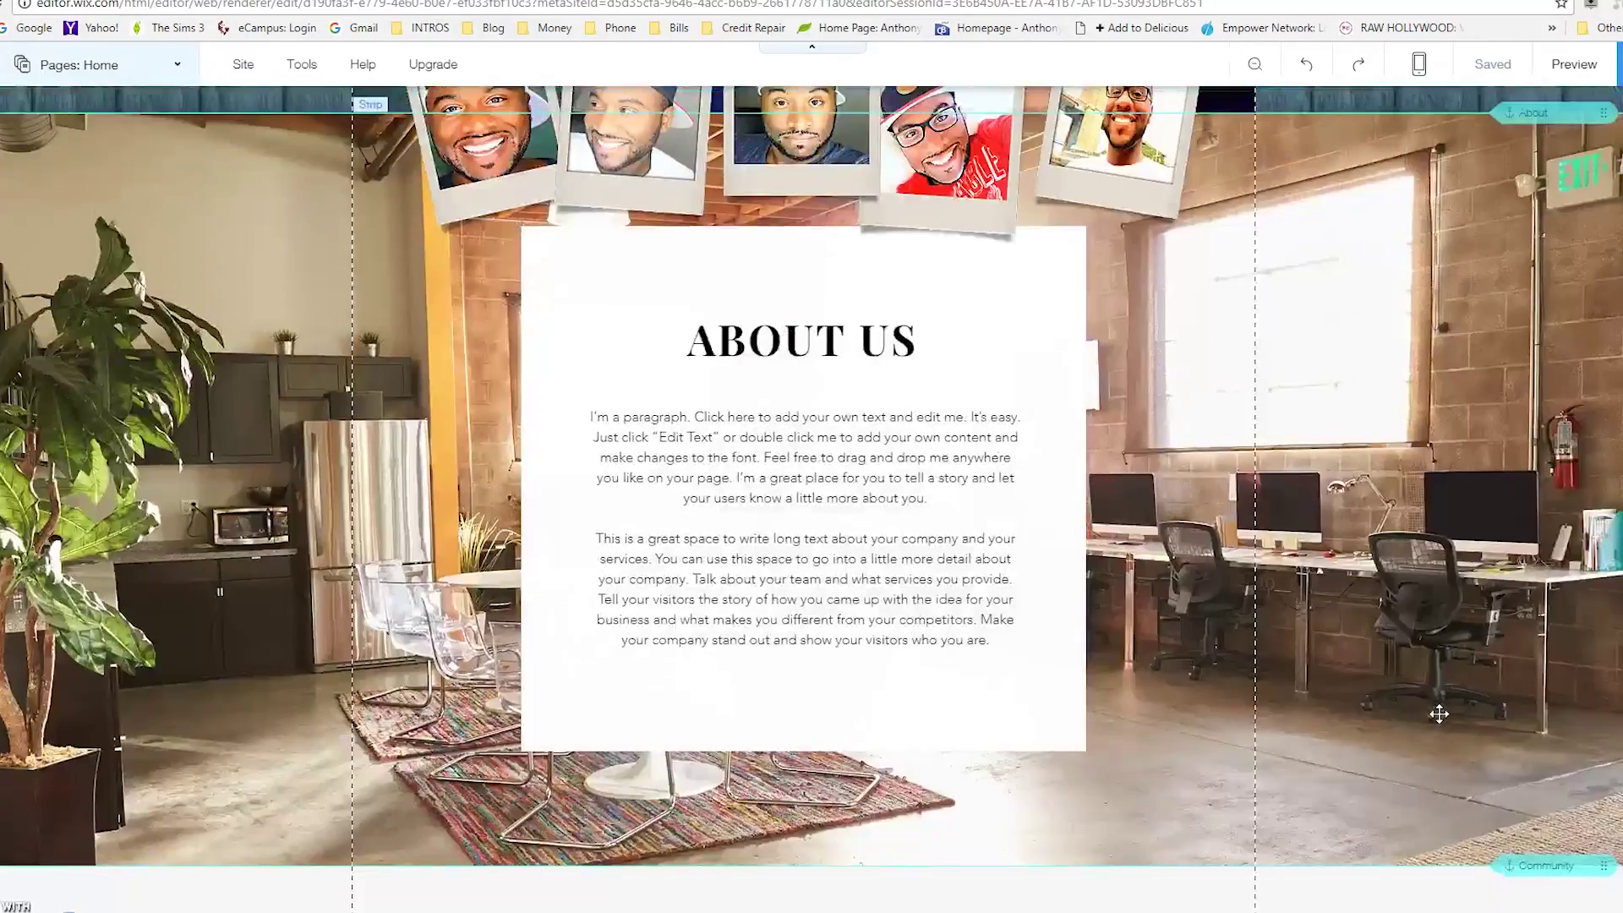
pyautogui.scroll(7, 1438, 714)
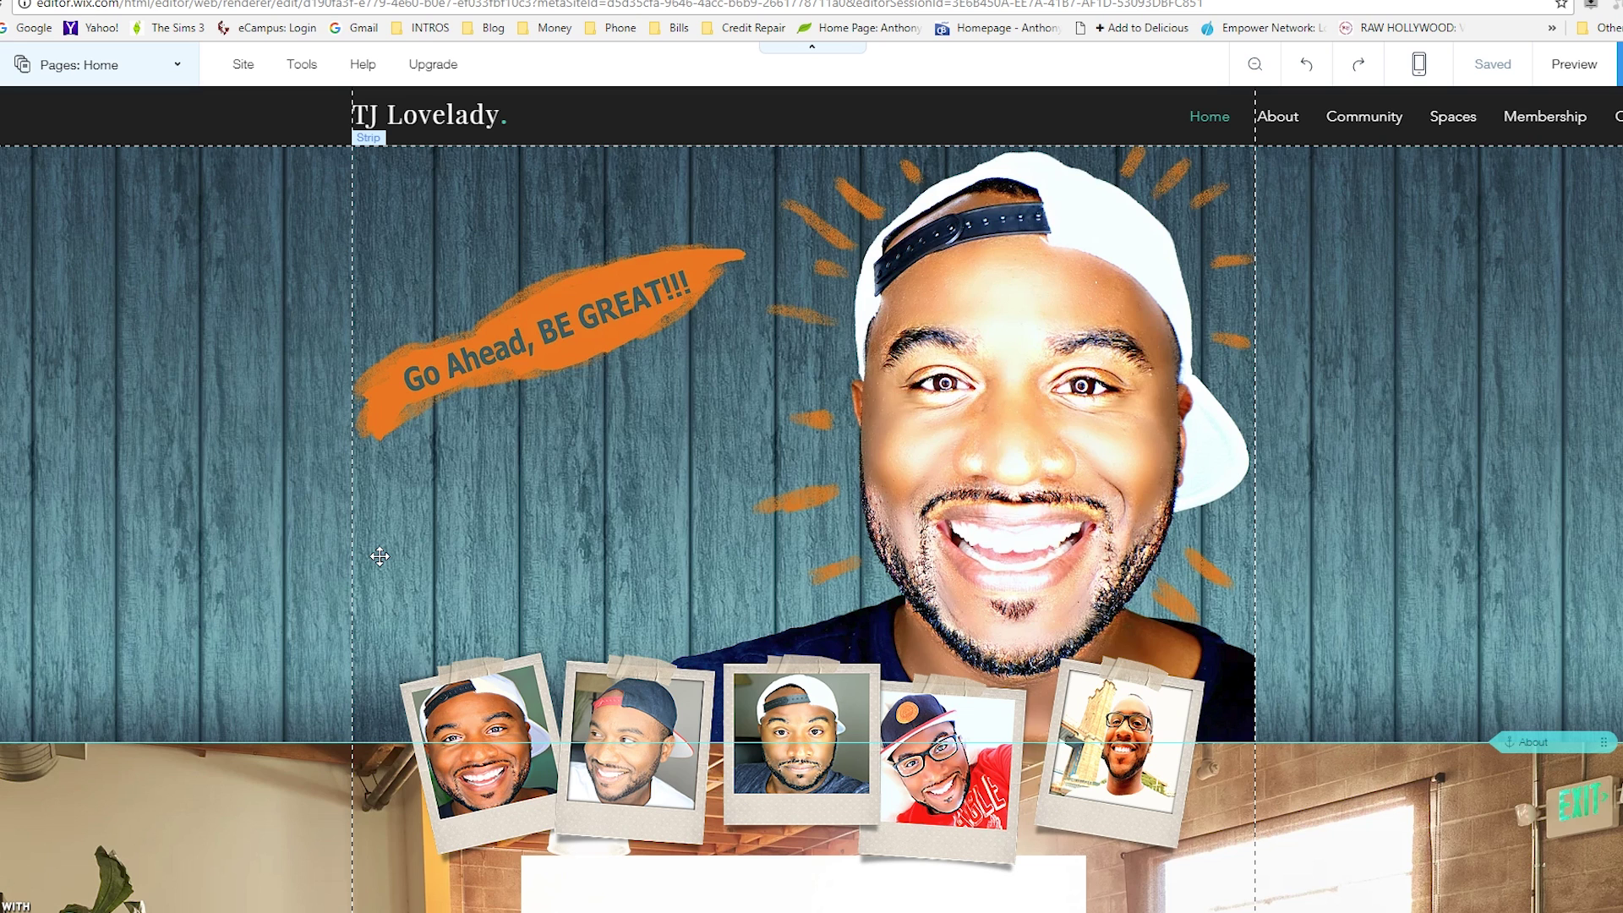
pyautogui.moveTo(379, 556)
pyautogui.mouseDown()
pyautogui.moveTo(344, 481)
pyautogui.moveTo(1350, 326)
pyautogui.moveTo(1593, 330)
pyautogui.moveTo(1507, 383)
pyautogui.mouseUp()
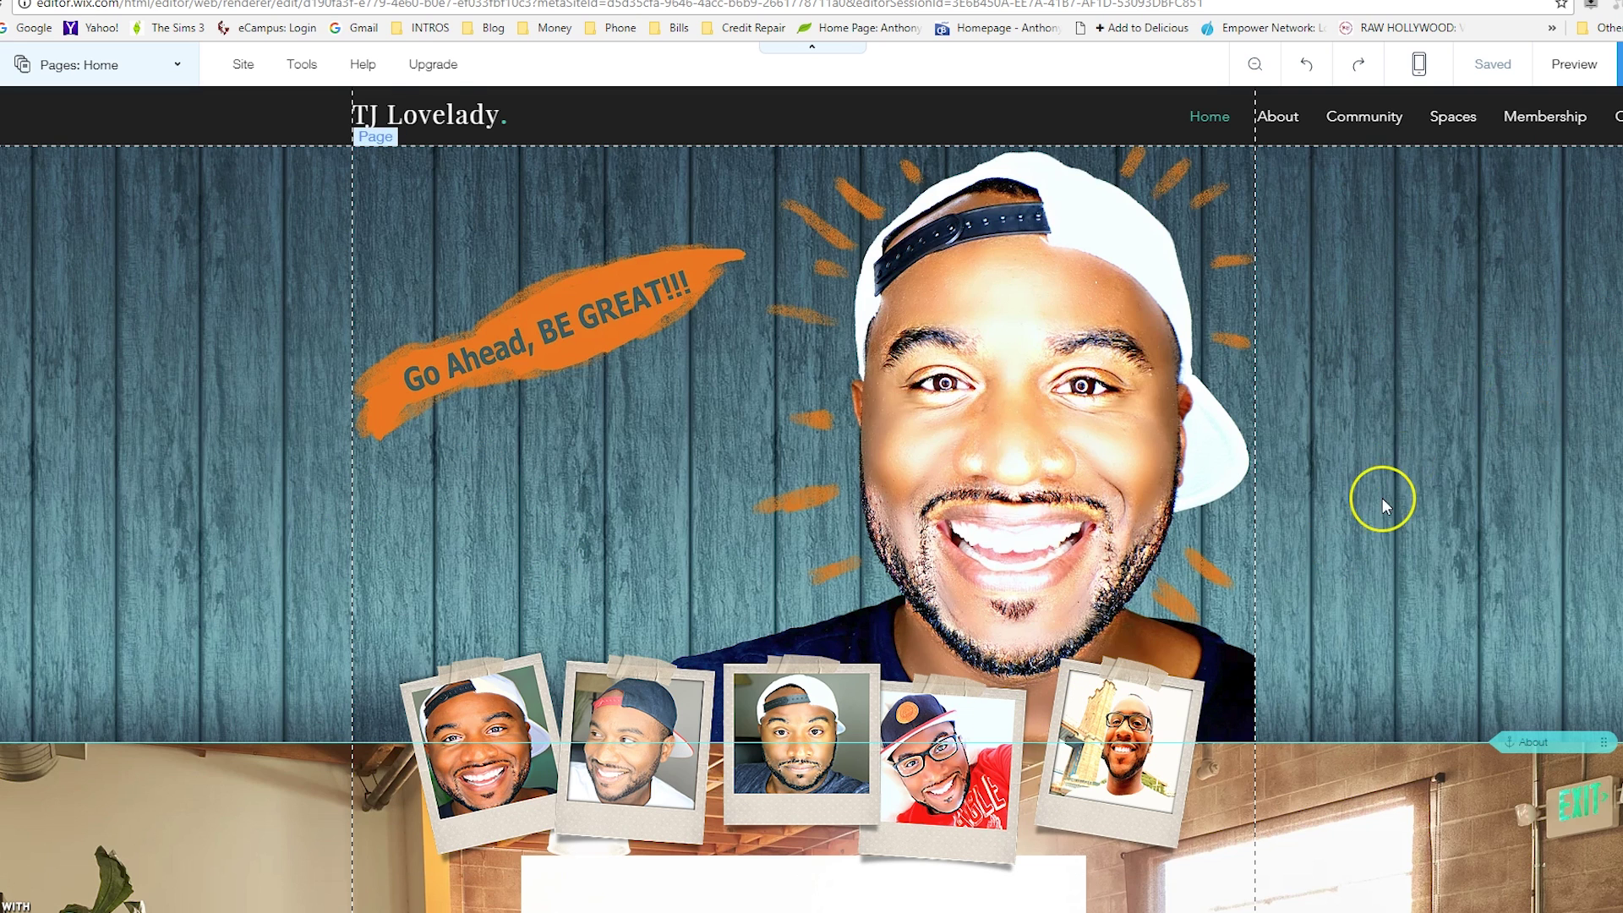
pyautogui.scroll(-2, 1382, 499)
pyautogui.scroll(-3, 1383, 500)
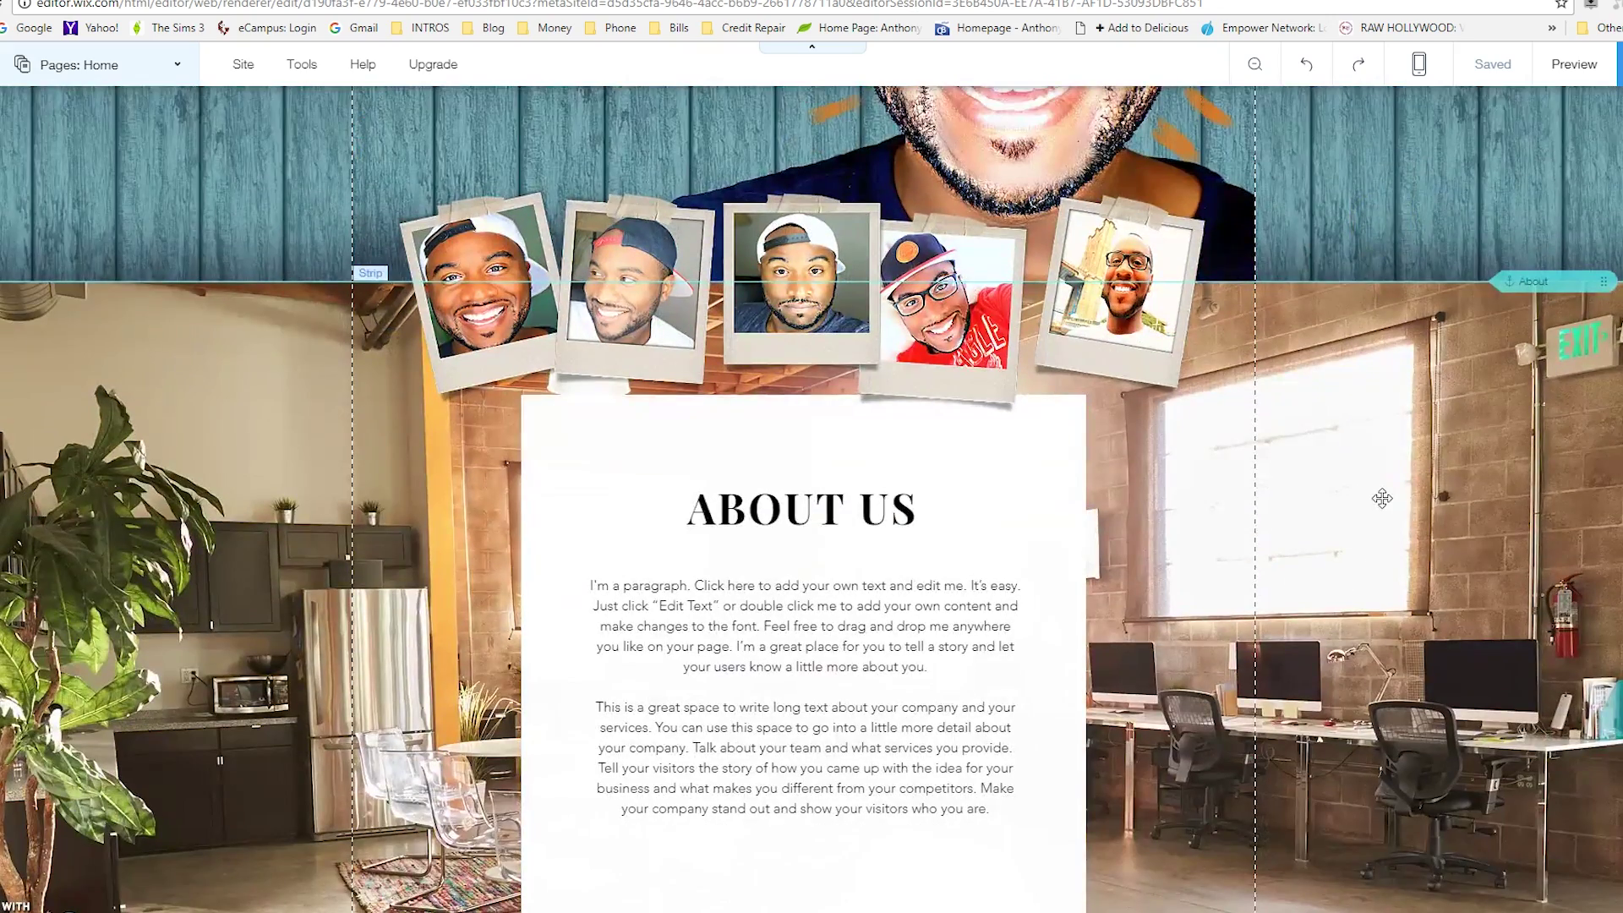
pyautogui.scroll(5, 1382, 499)
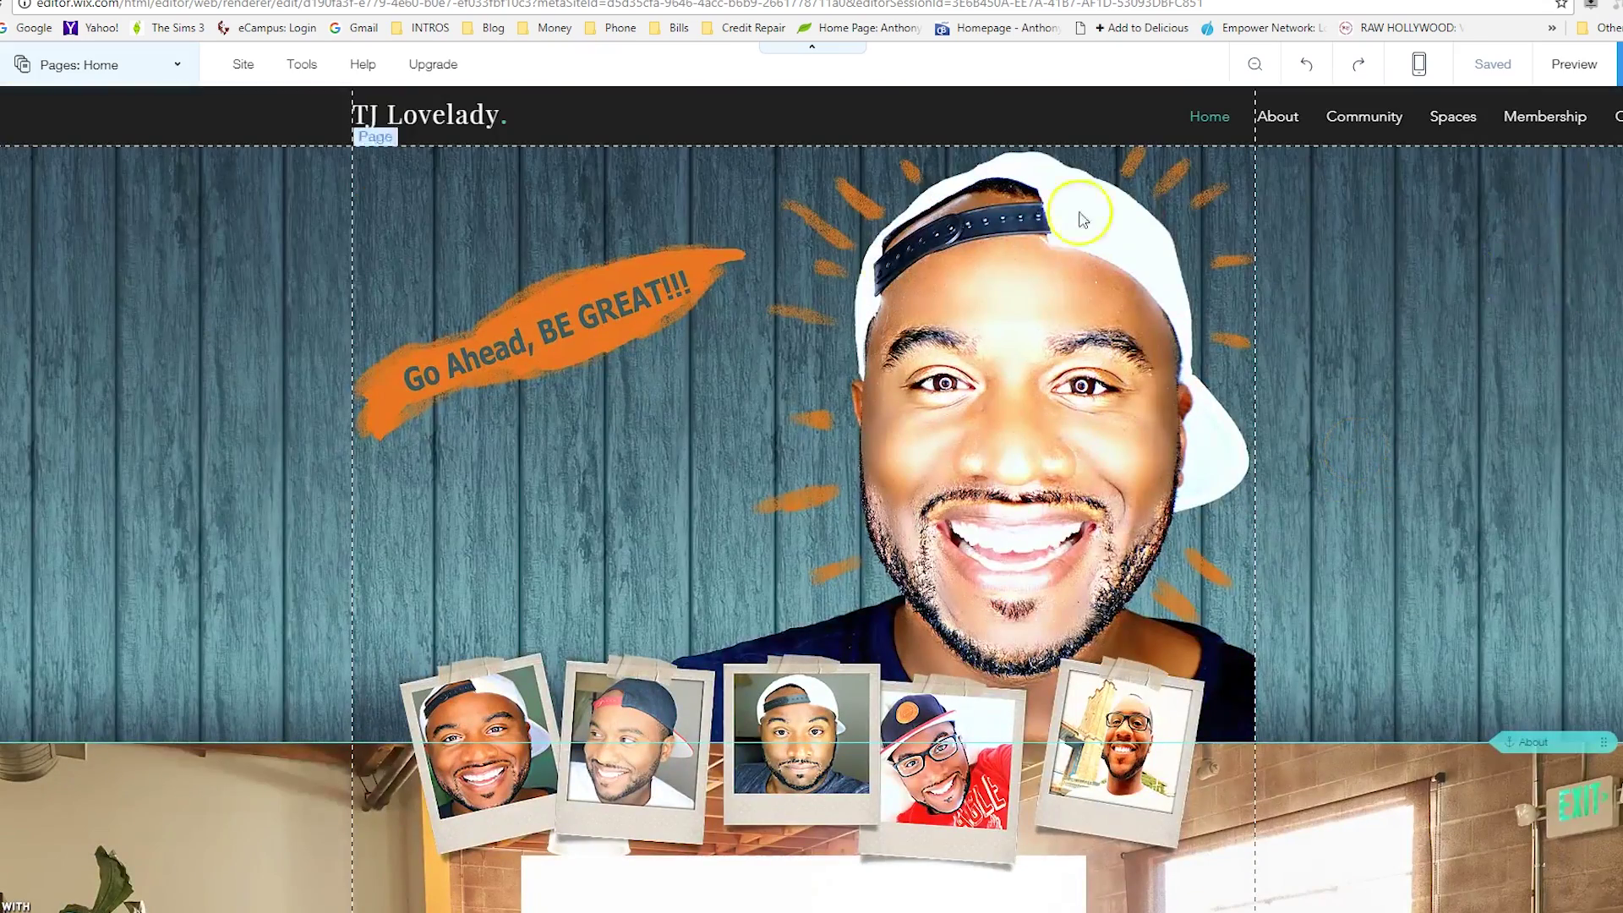
# - Browse the preset header designs and apply the No Color design to the site header
pyautogui.click(218, 112)
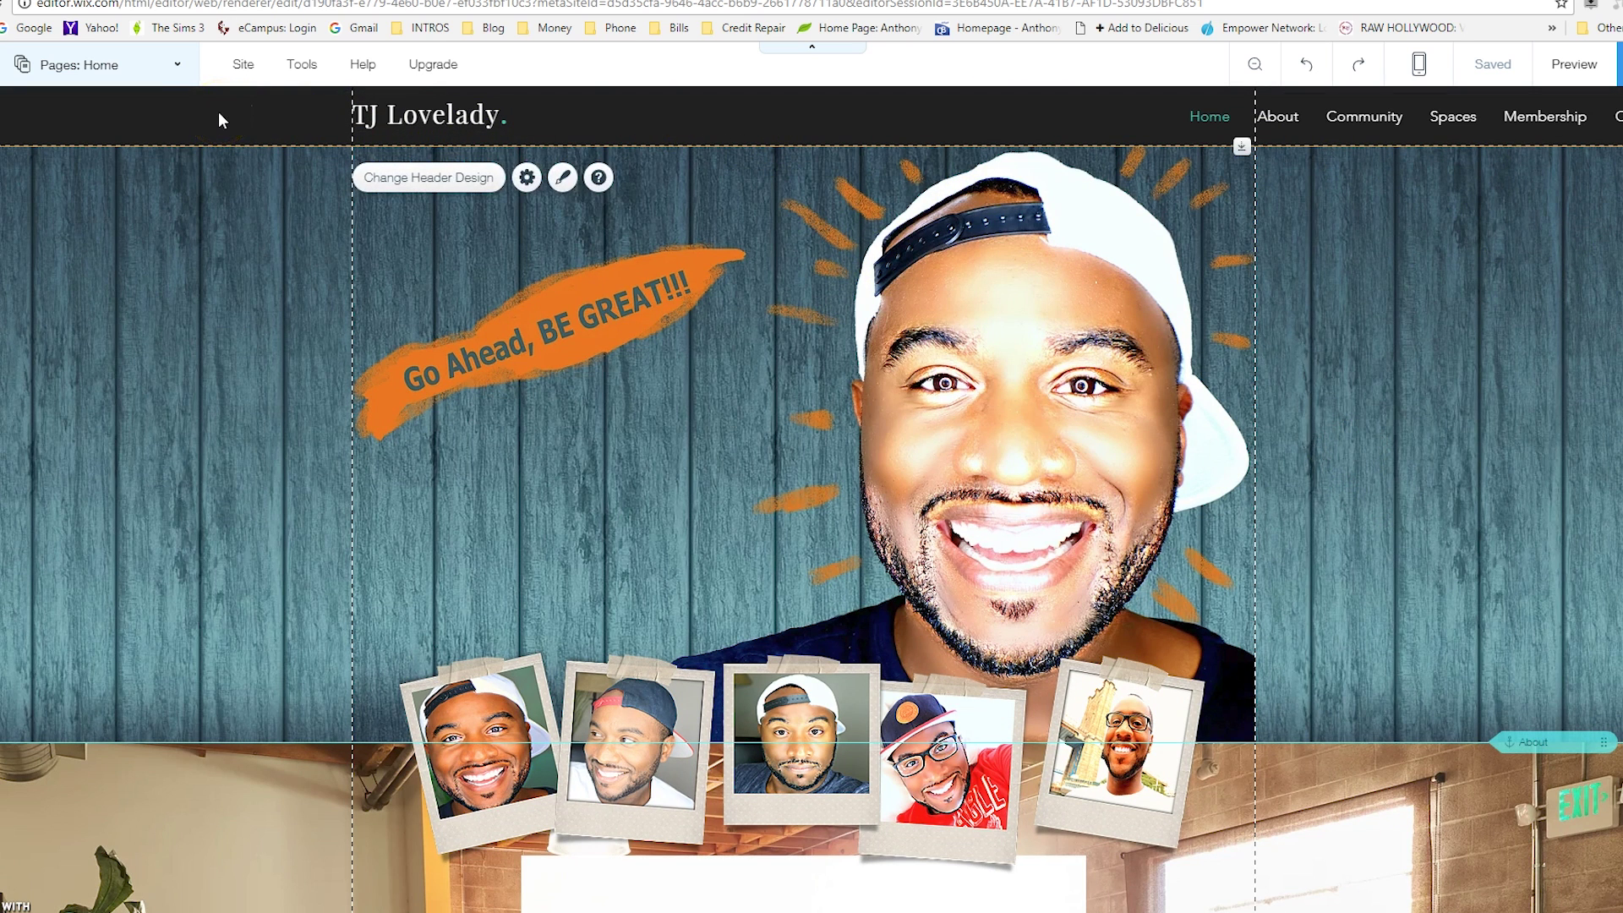
pyautogui.click(460, 179)
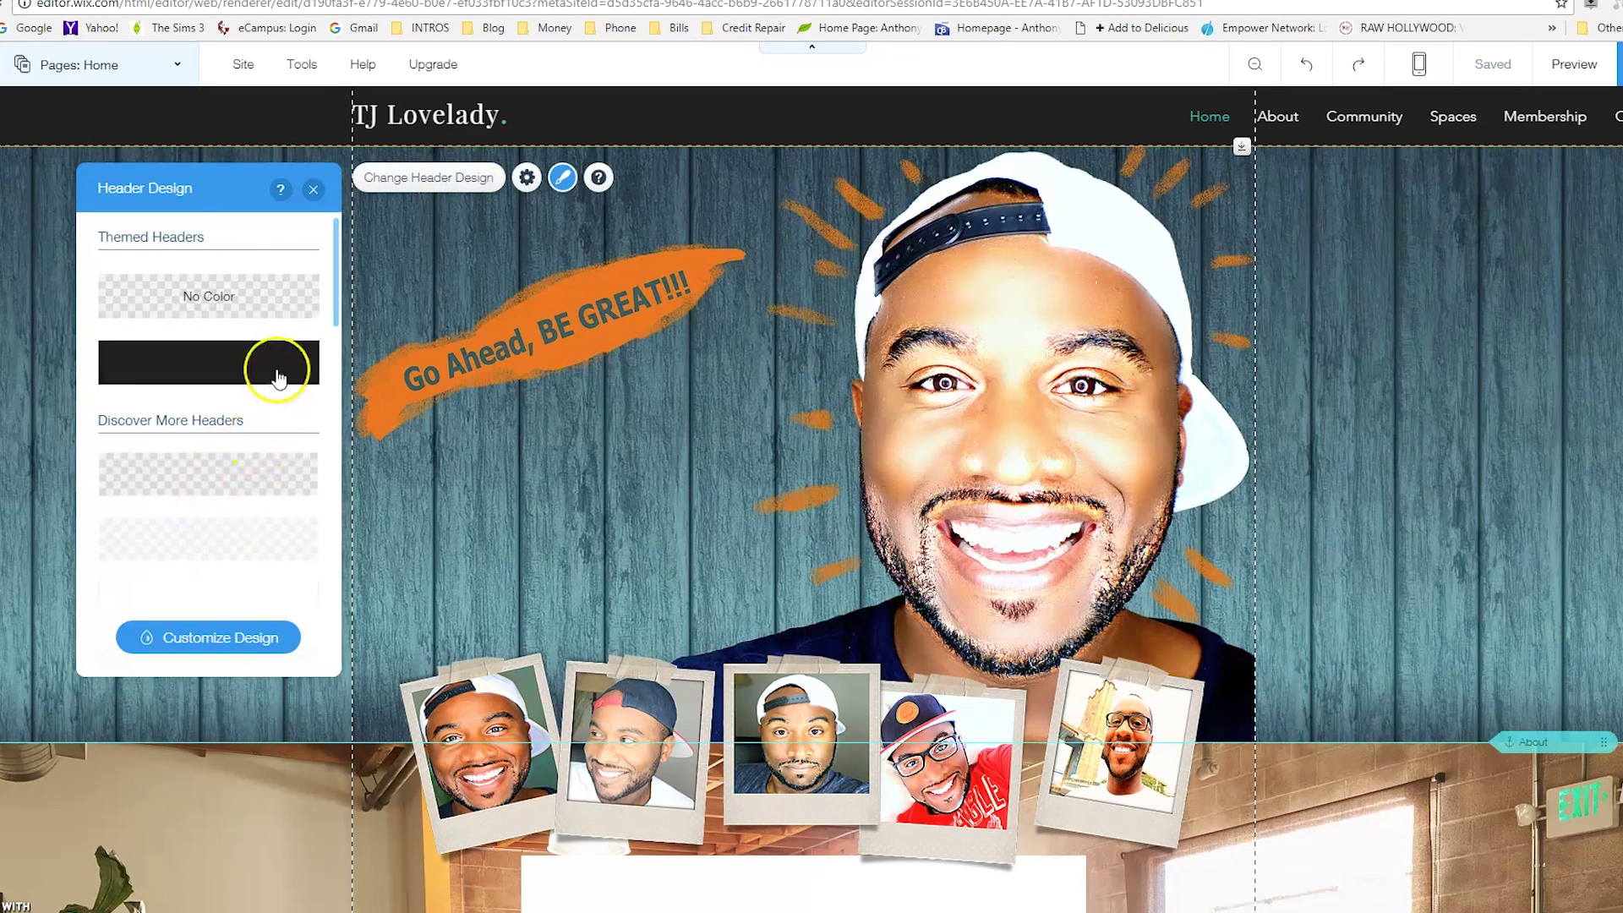
pyautogui.scroll(-3, 271, 362)
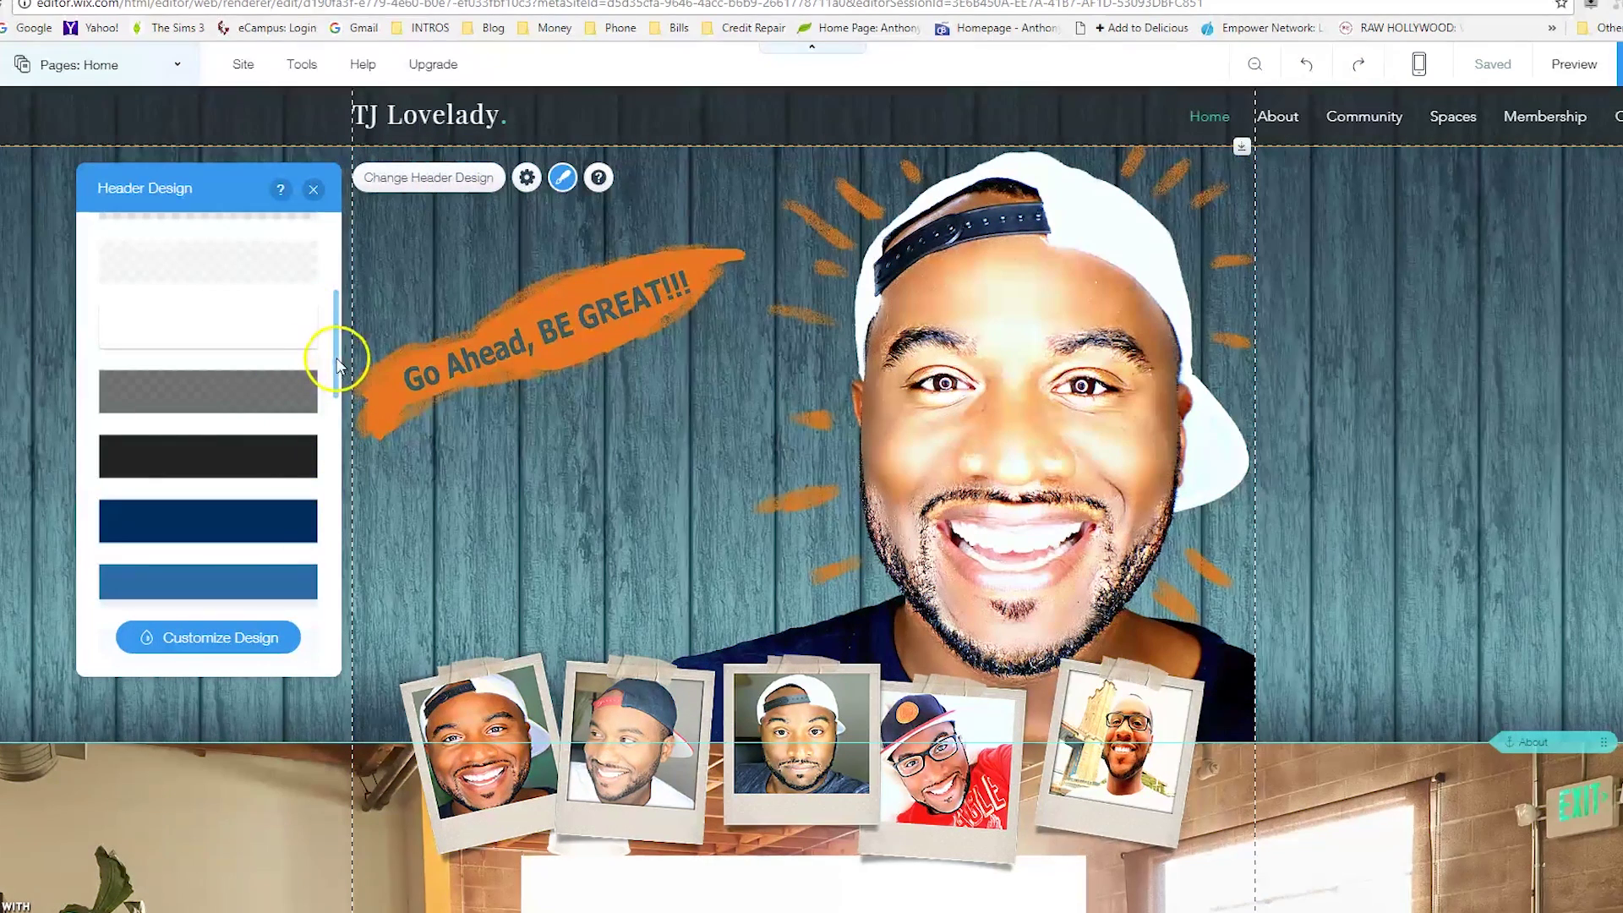
pyautogui.moveTo(337, 352); pyautogui.dragTo(326, 537)
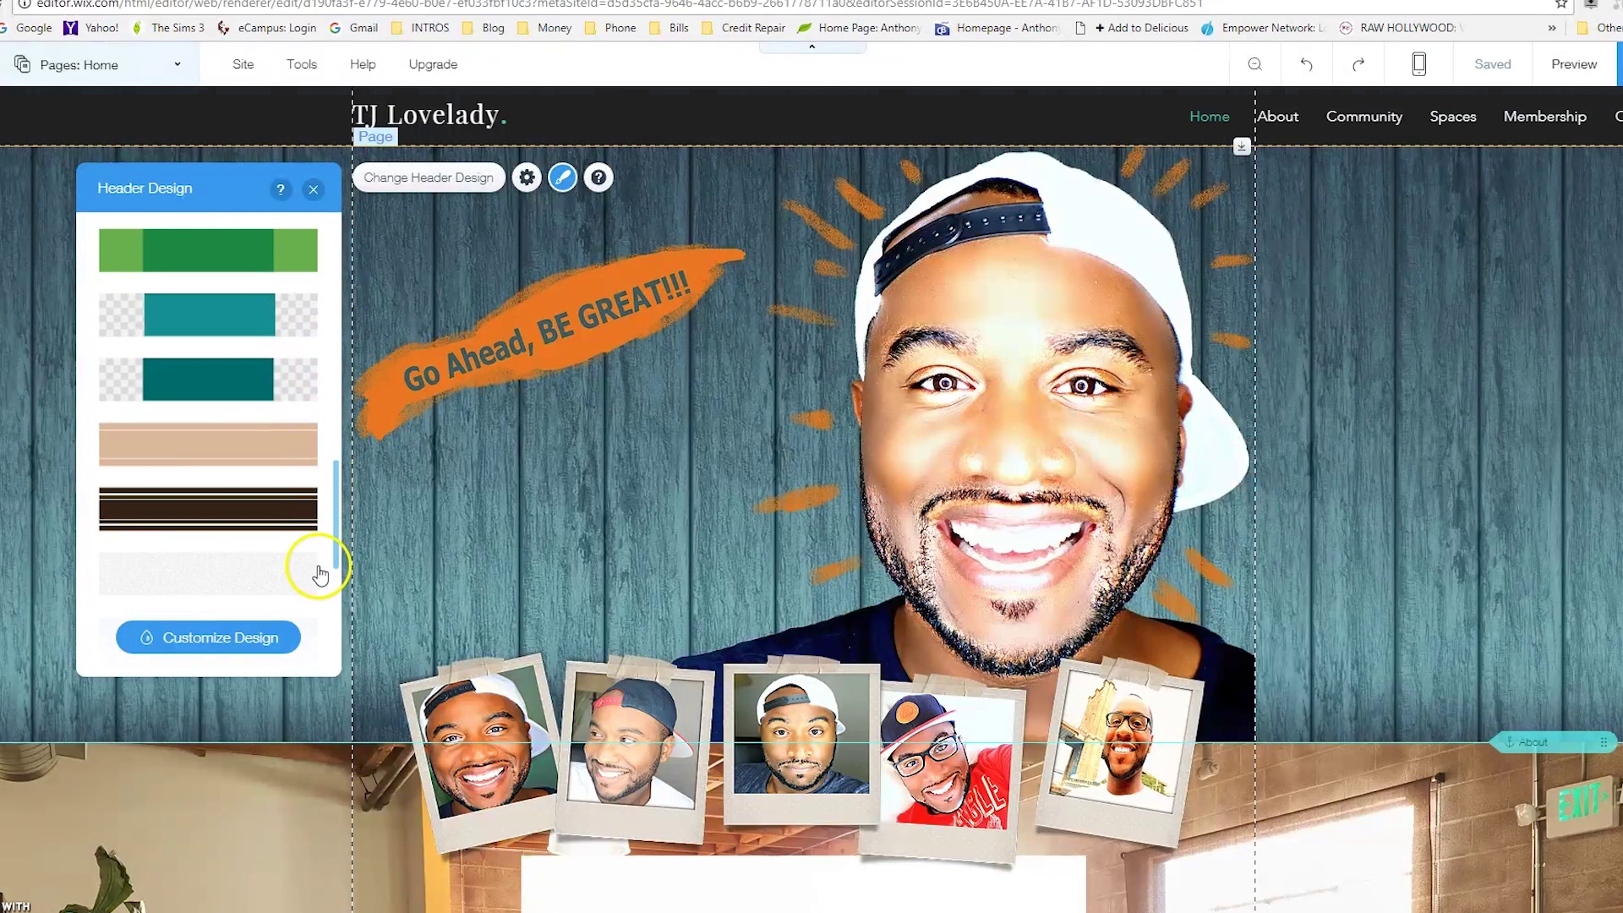
pyautogui.click(323, 512)
pyautogui.scroll(4, 326, 433)
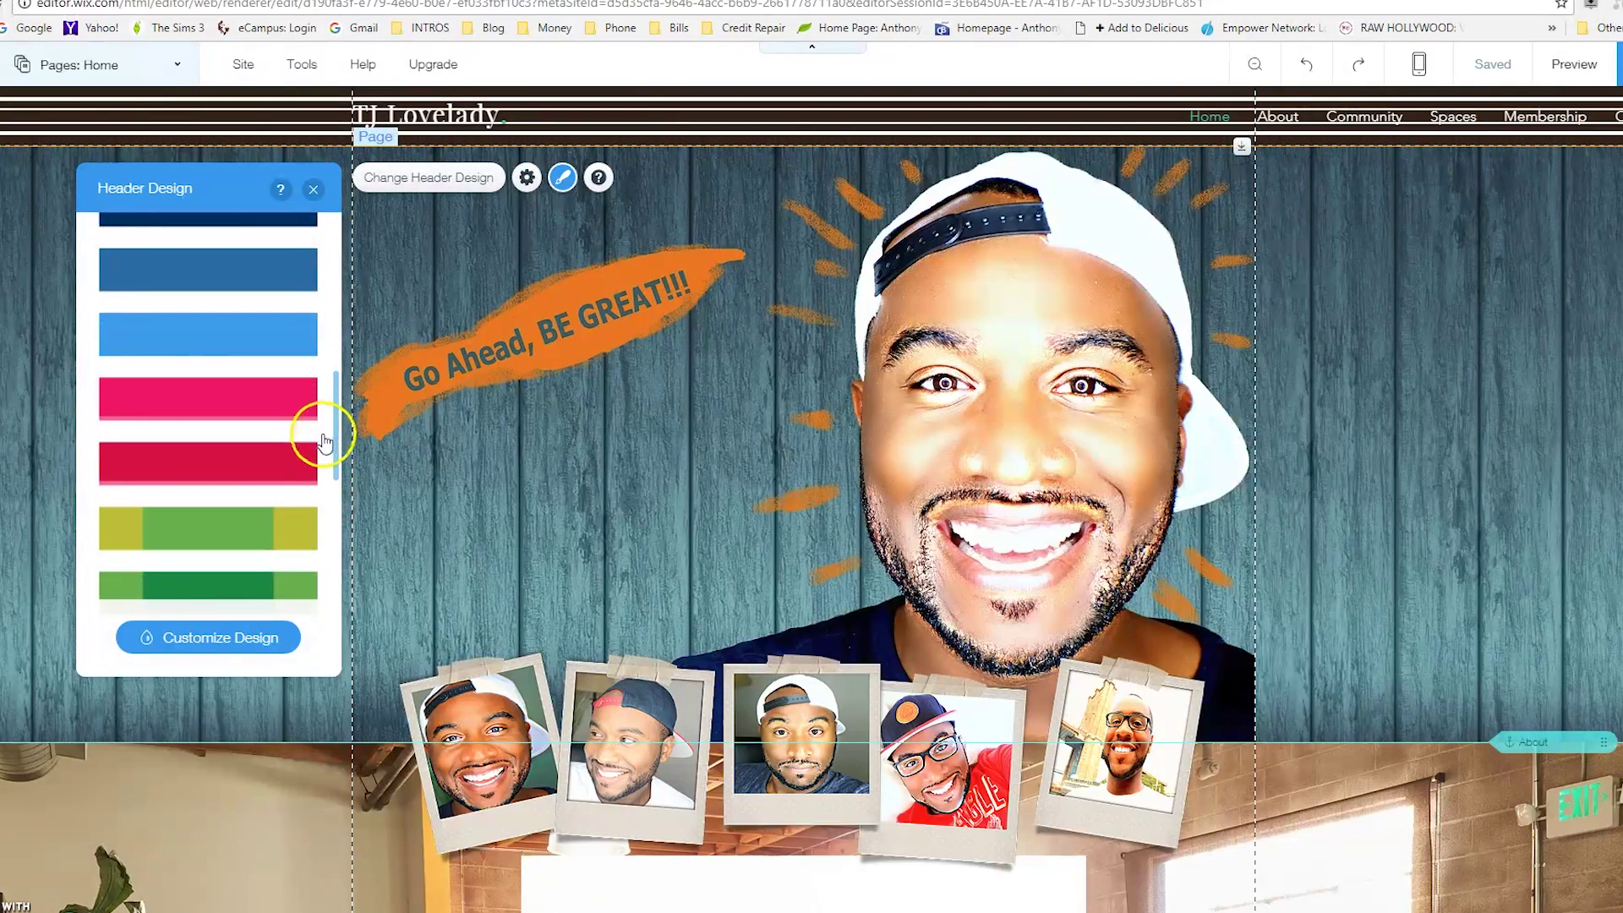
pyautogui.scroll(-5, 321, 473)
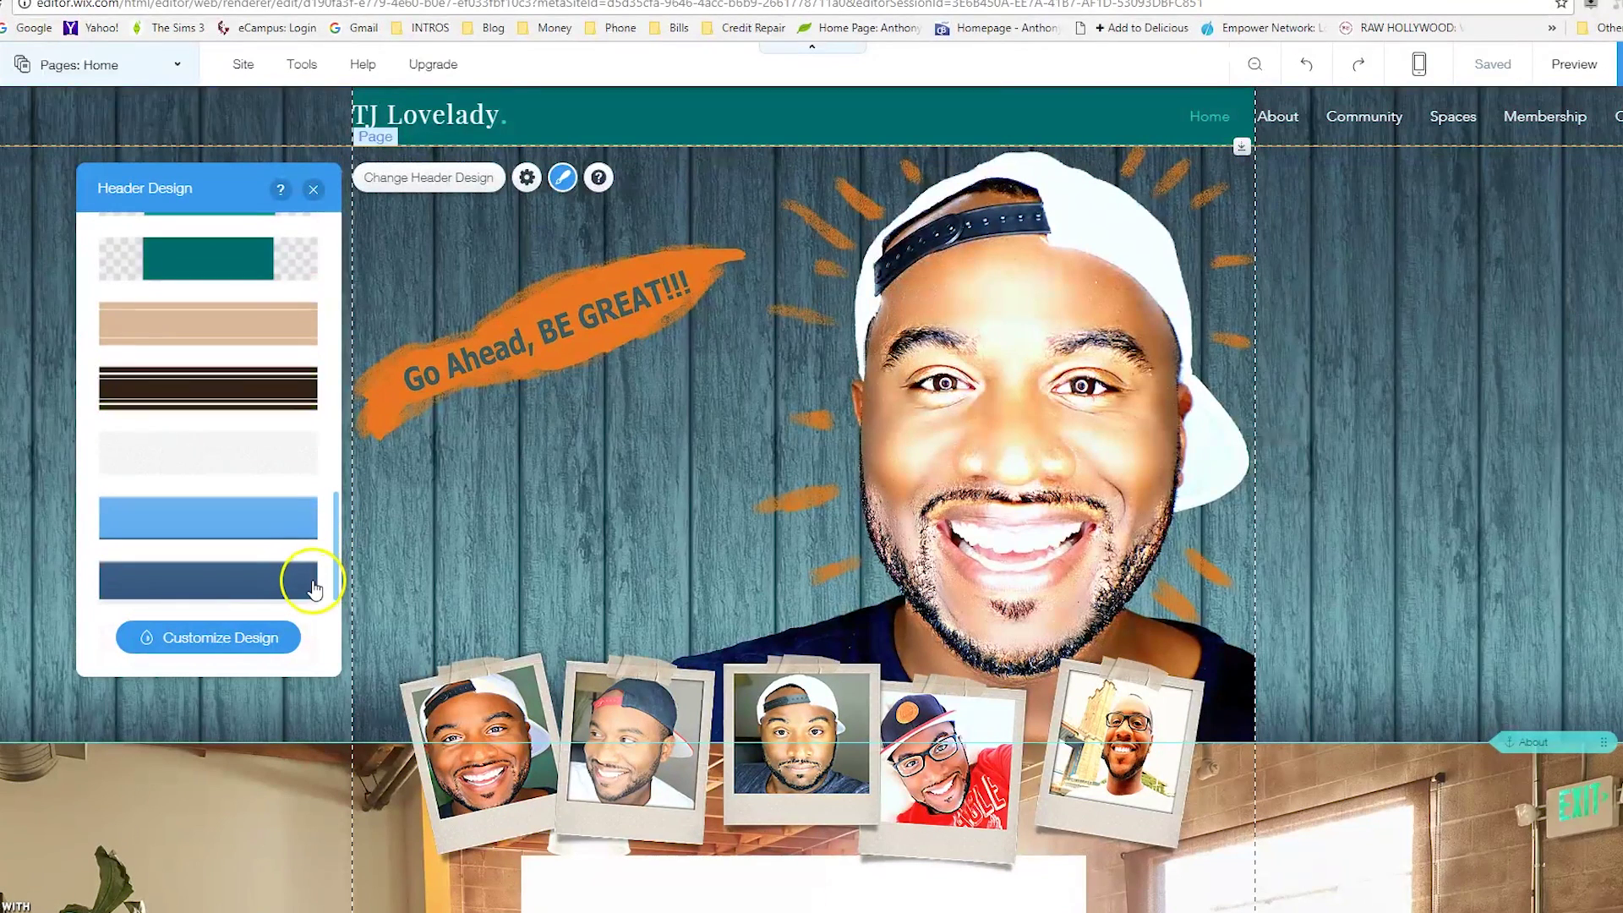
pyautogui.scroll(-1, 314, 575)
pyautogui.moveTo(319, 561); pyautogui.dragTo(329, 275)
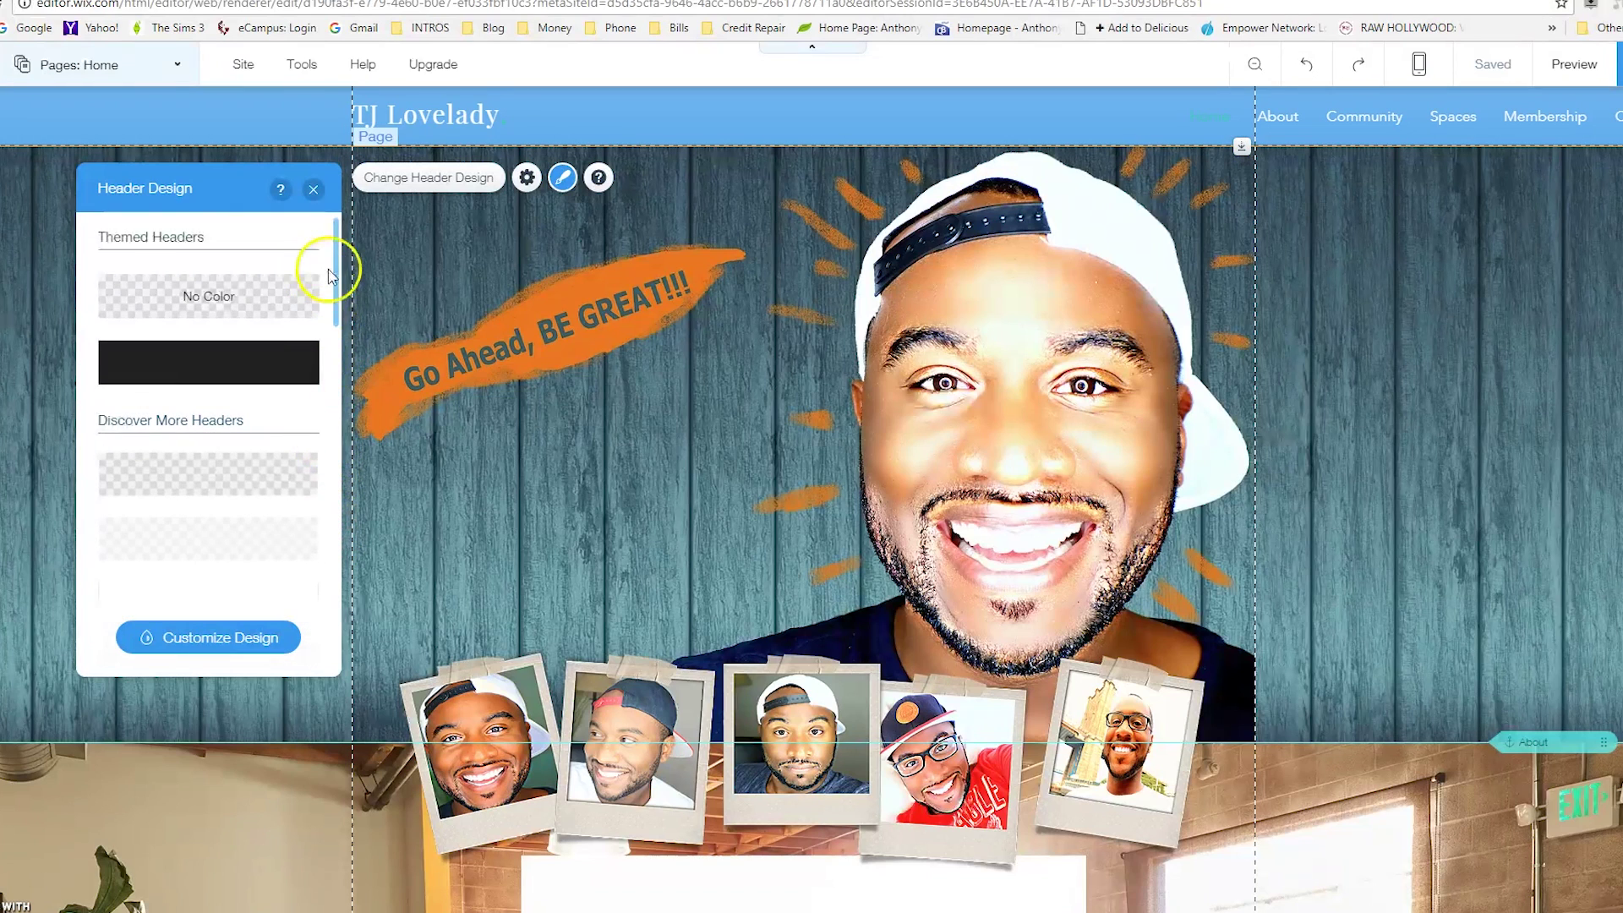
pyautogui.click(263, 304)
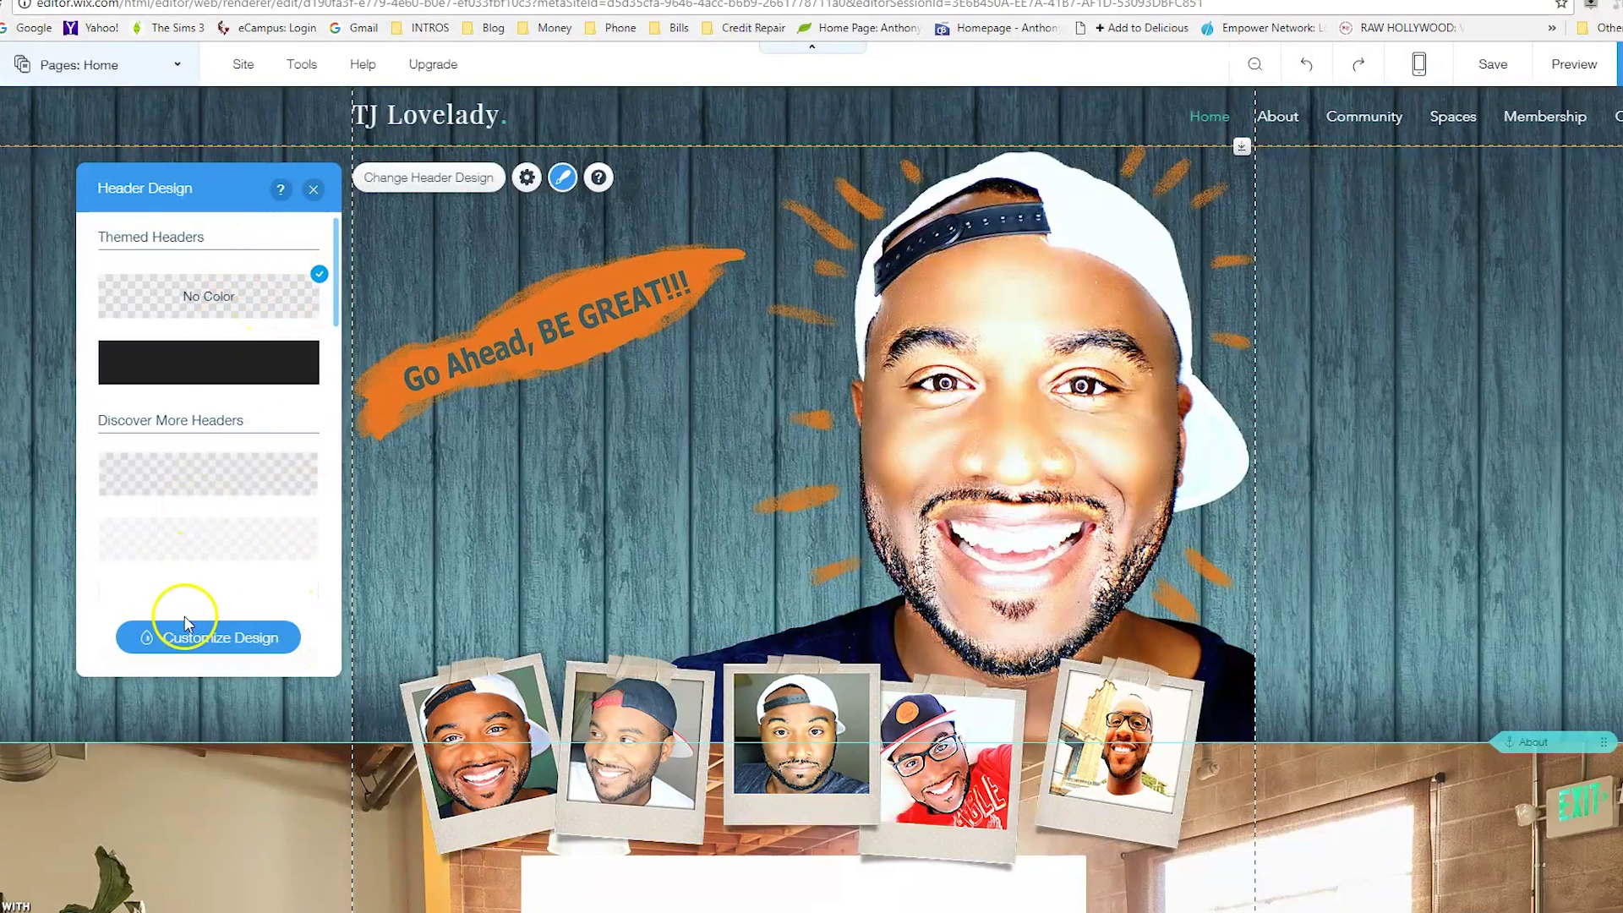
pyautogui.click(203, 635)
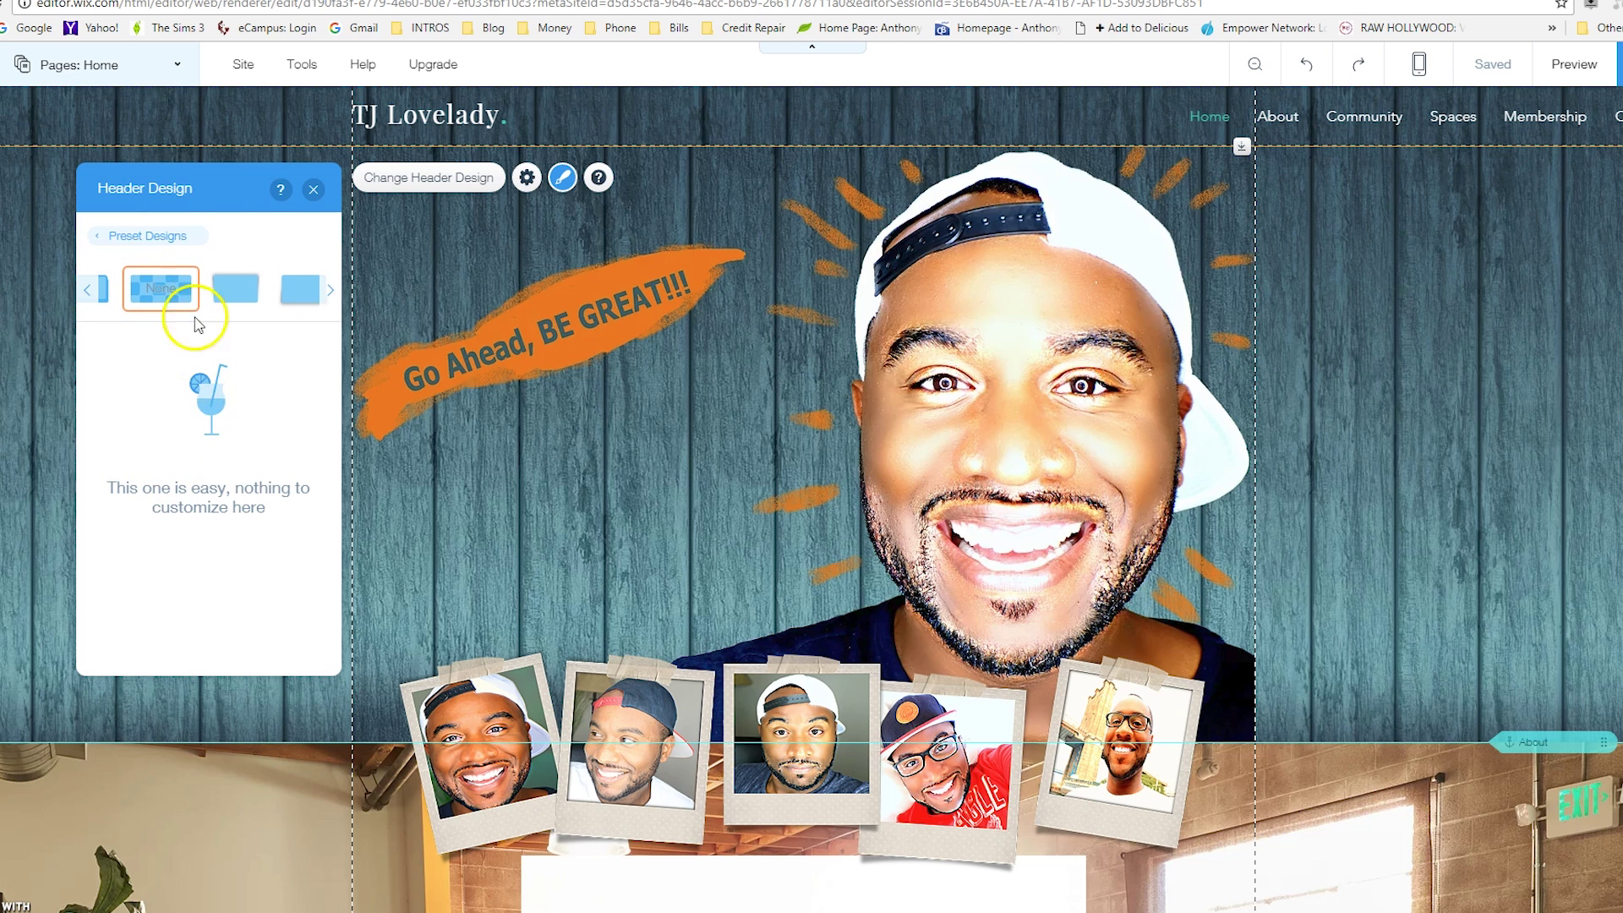
pyautogui.click(313, 191)
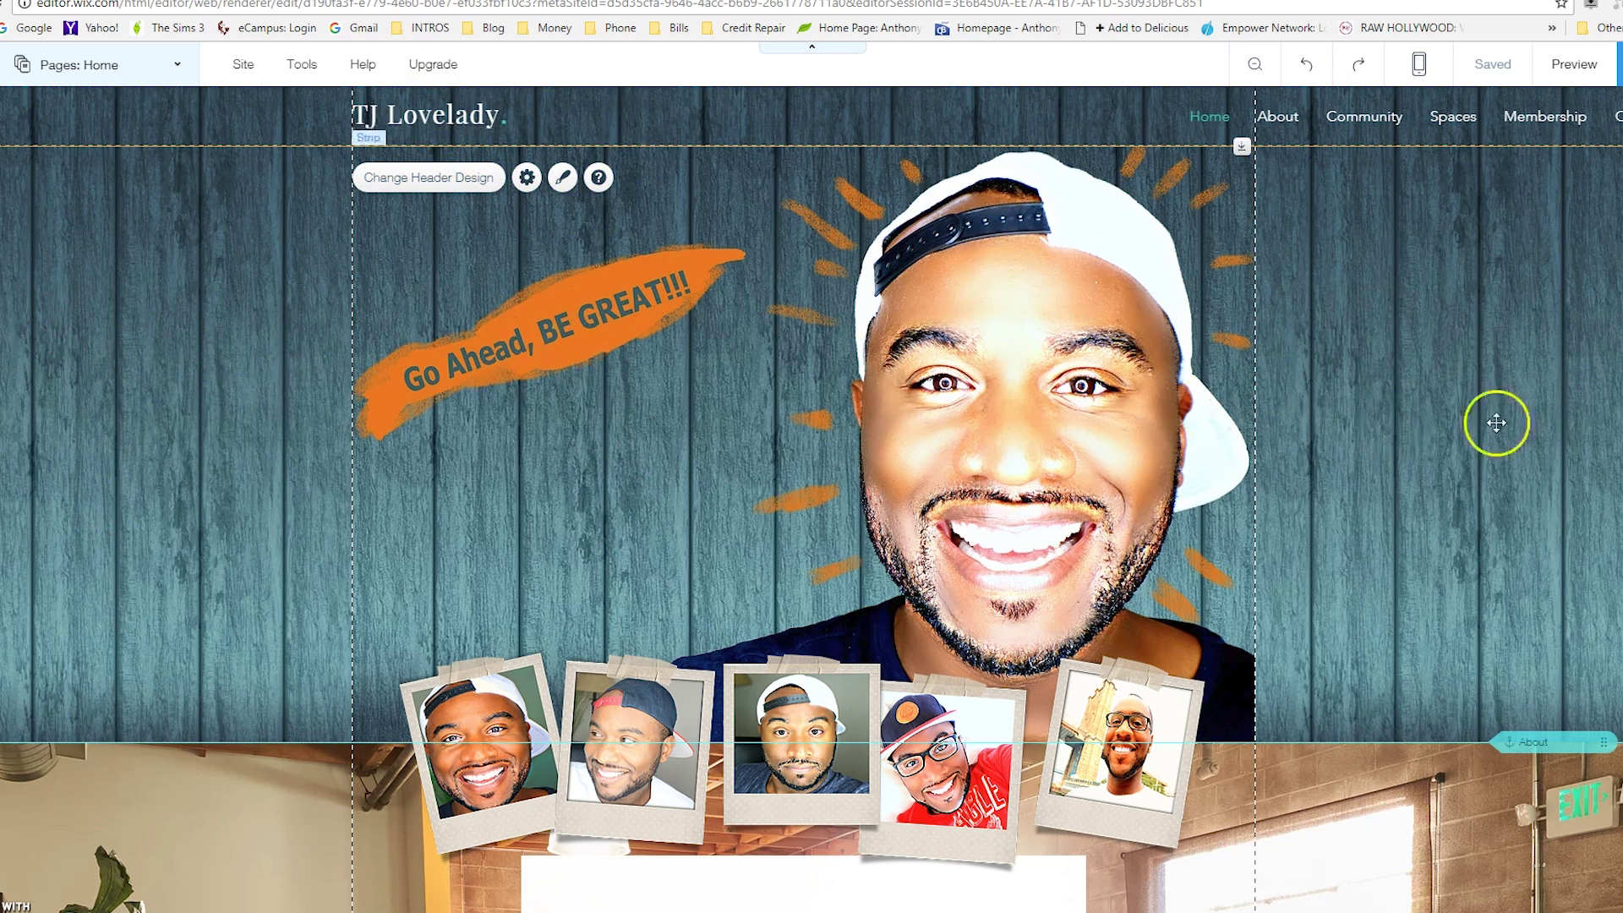
# - Move the site title text to the header's far left, with its box ending at the left grid line, dismissing the full-width hint
pyautogui.moveTo(441, 123); pyautogui.dragTo(89, 118)
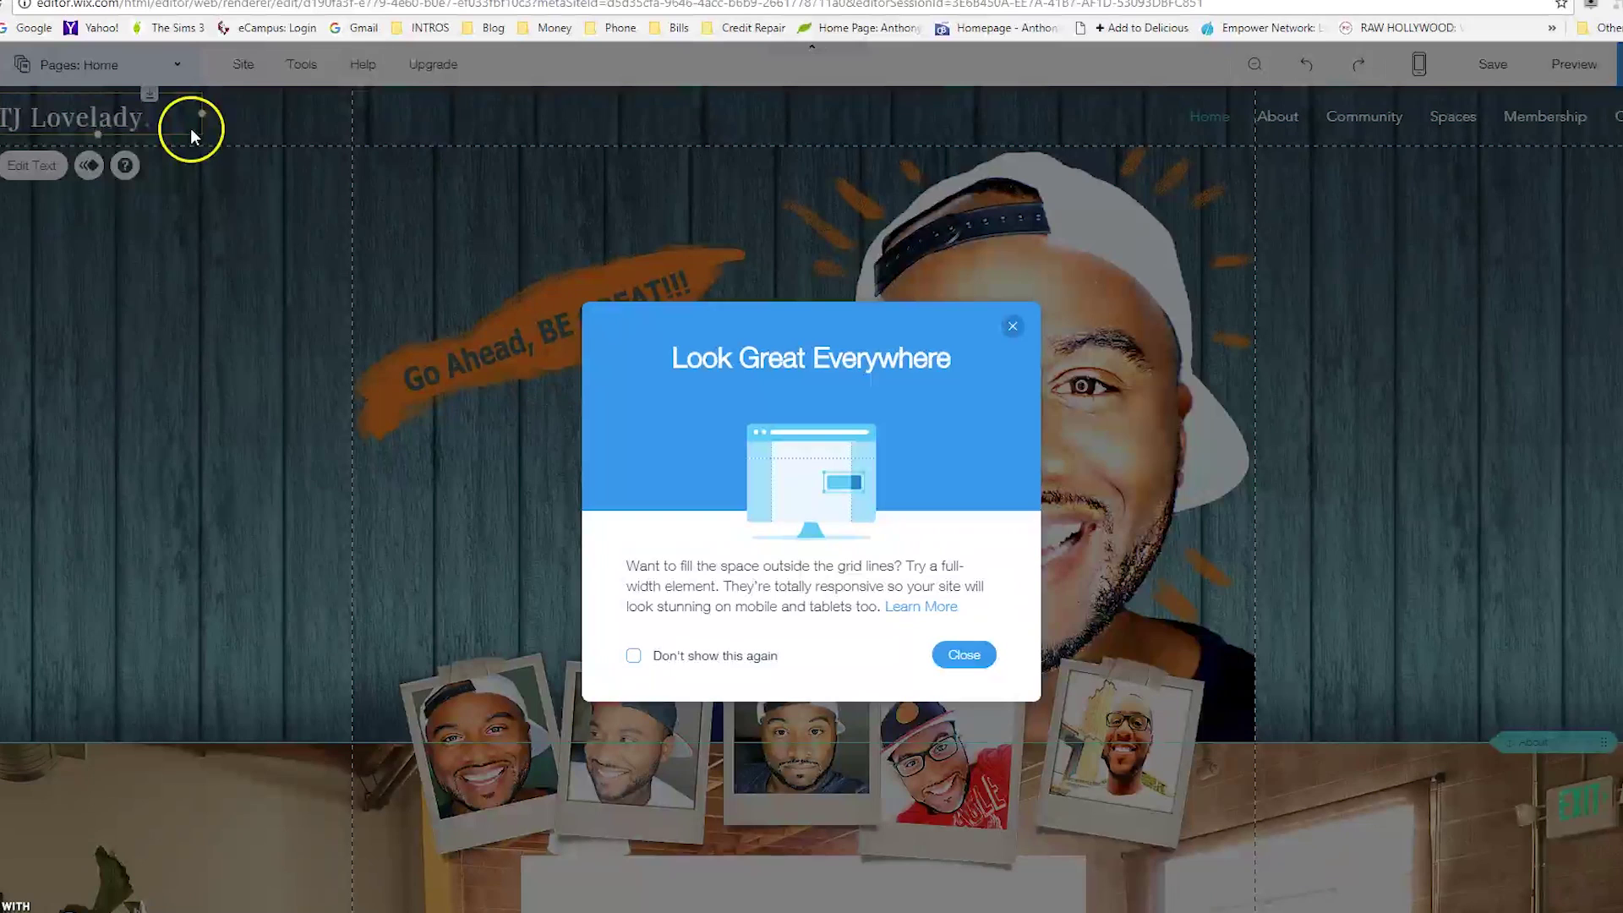
pyautogui.click(963, 656)
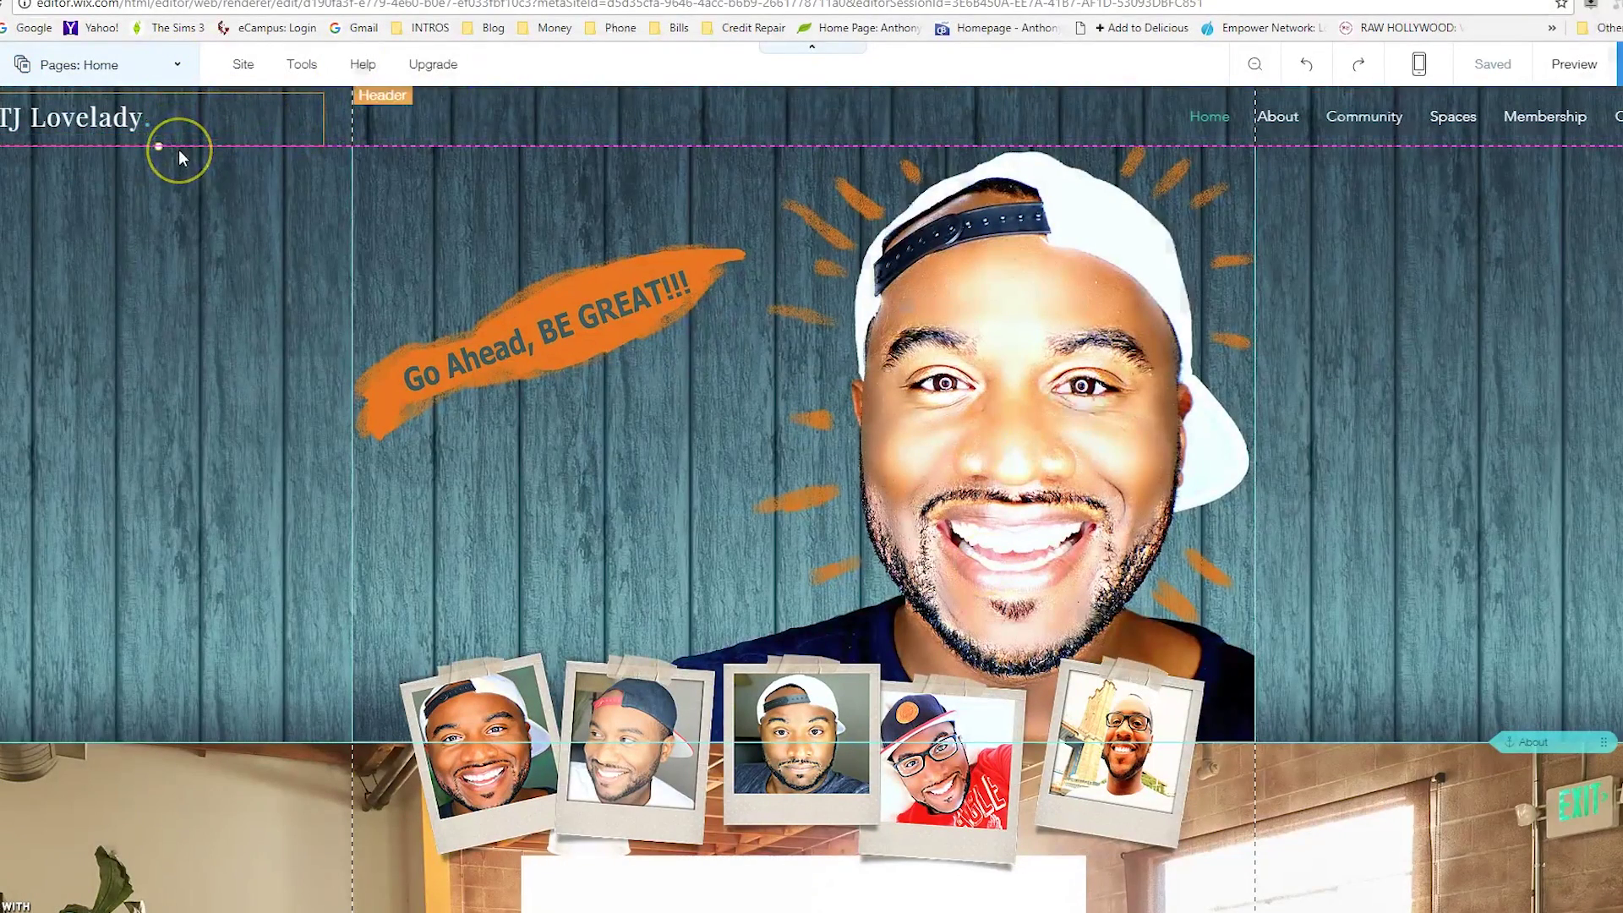
pyautogui.click(163, 123)
pyautogui.moveTo(170, 113); pyautogui.dragTo(127, 110)
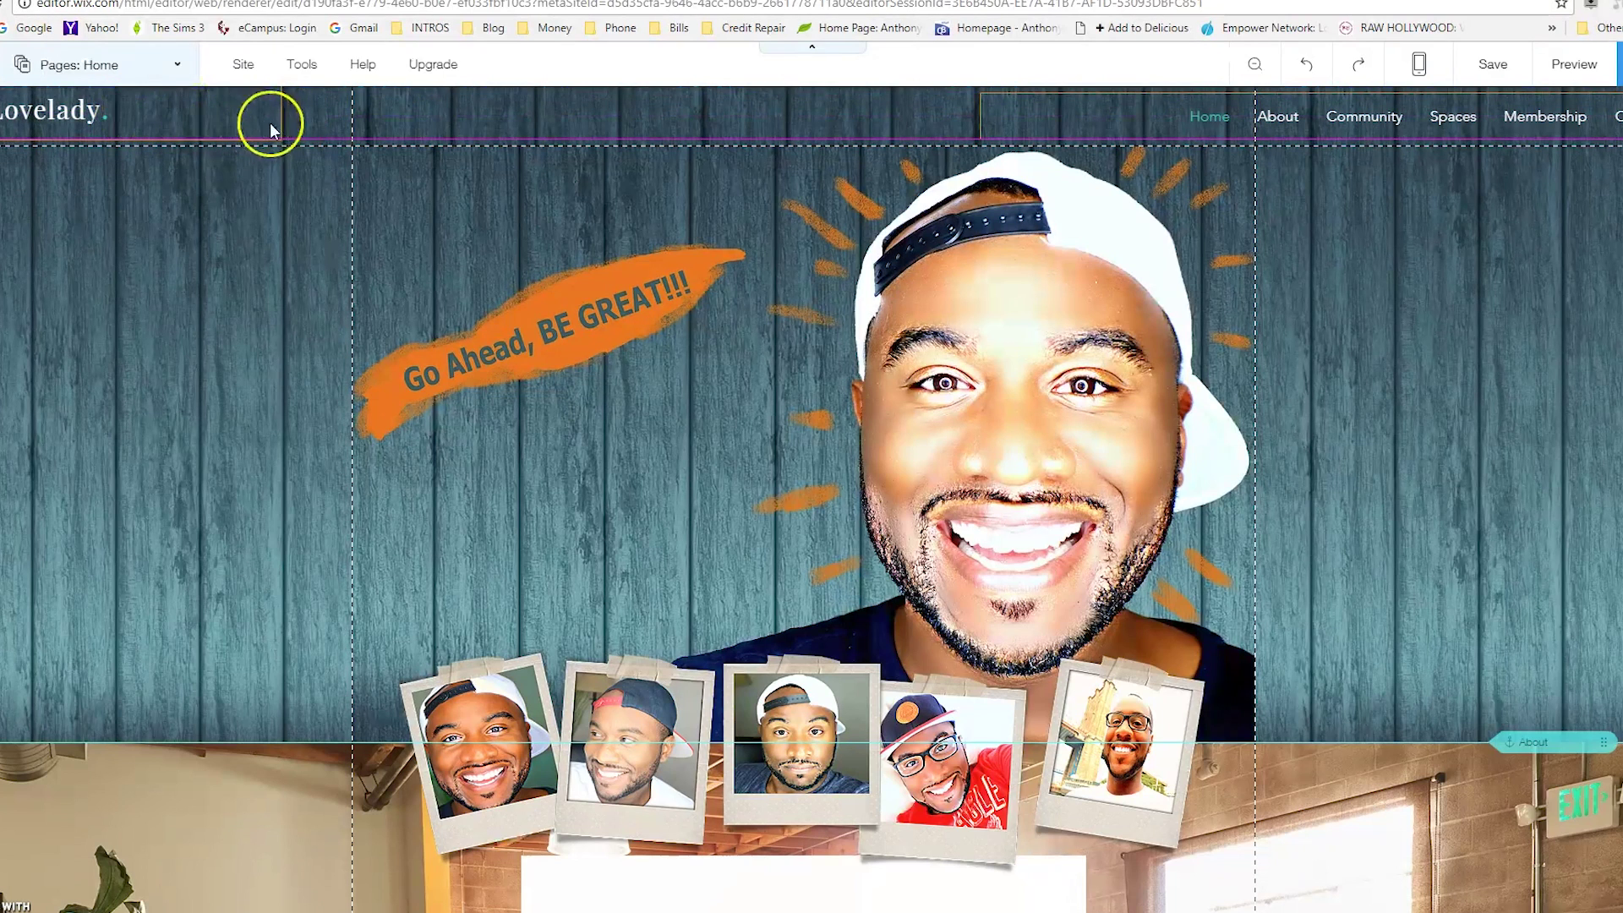
pyautogui.moveTo(284, 124); pyautogui.dragTo(352, 127)
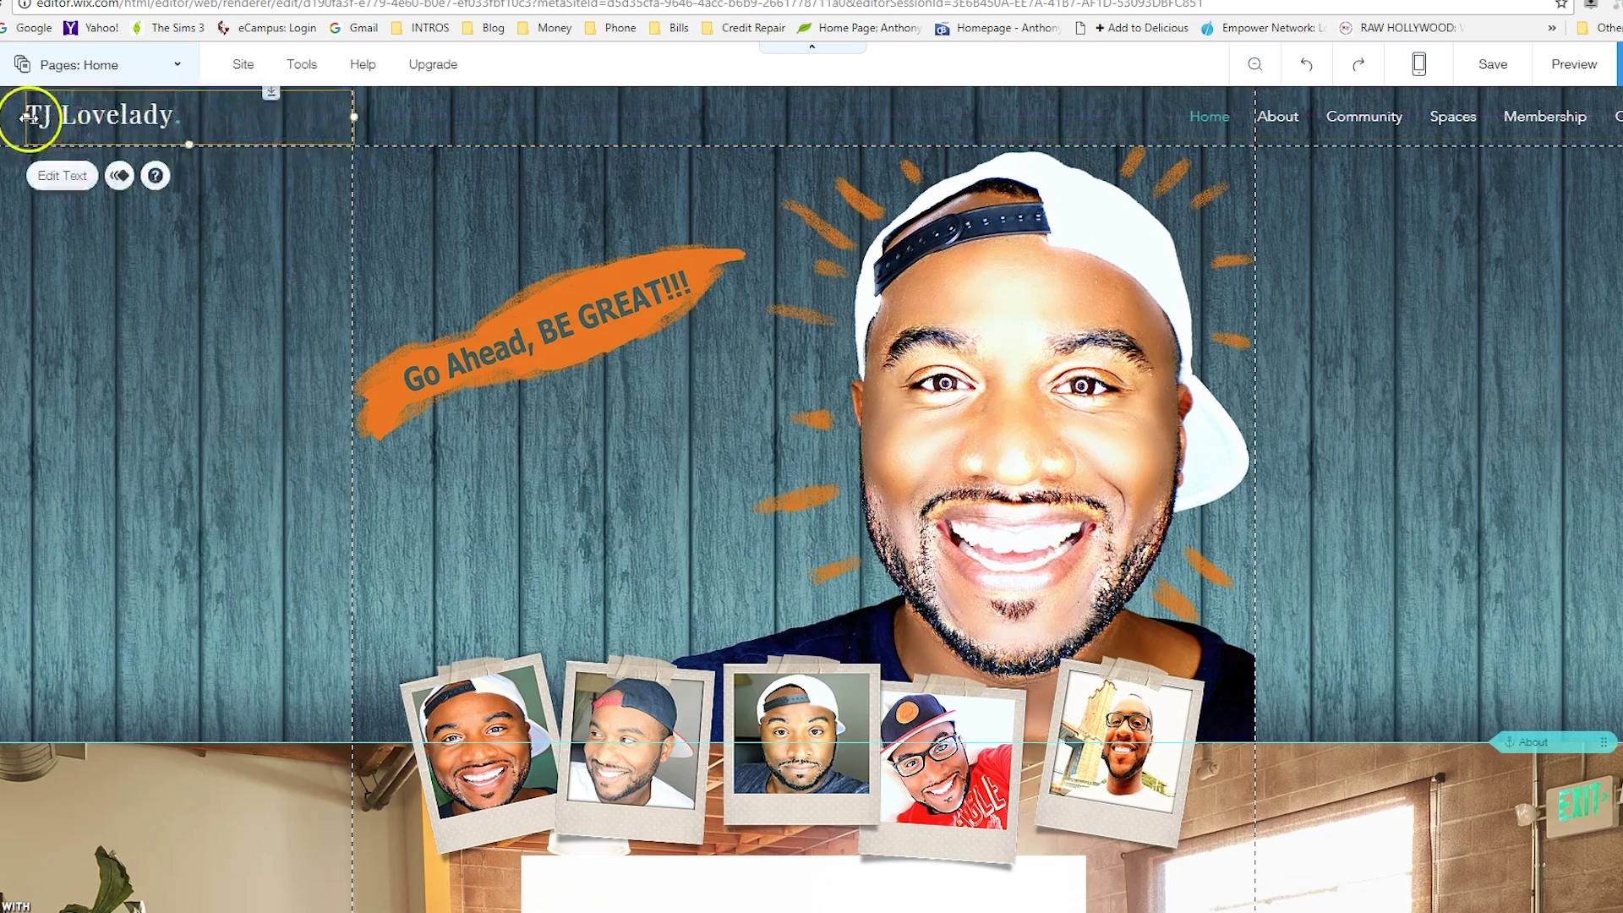
# - Shift the site title slightly further left in the header and set its font size to 49 px
pyautogui.moveTo(27, 117); pyautogui.dragTo(1, 117)
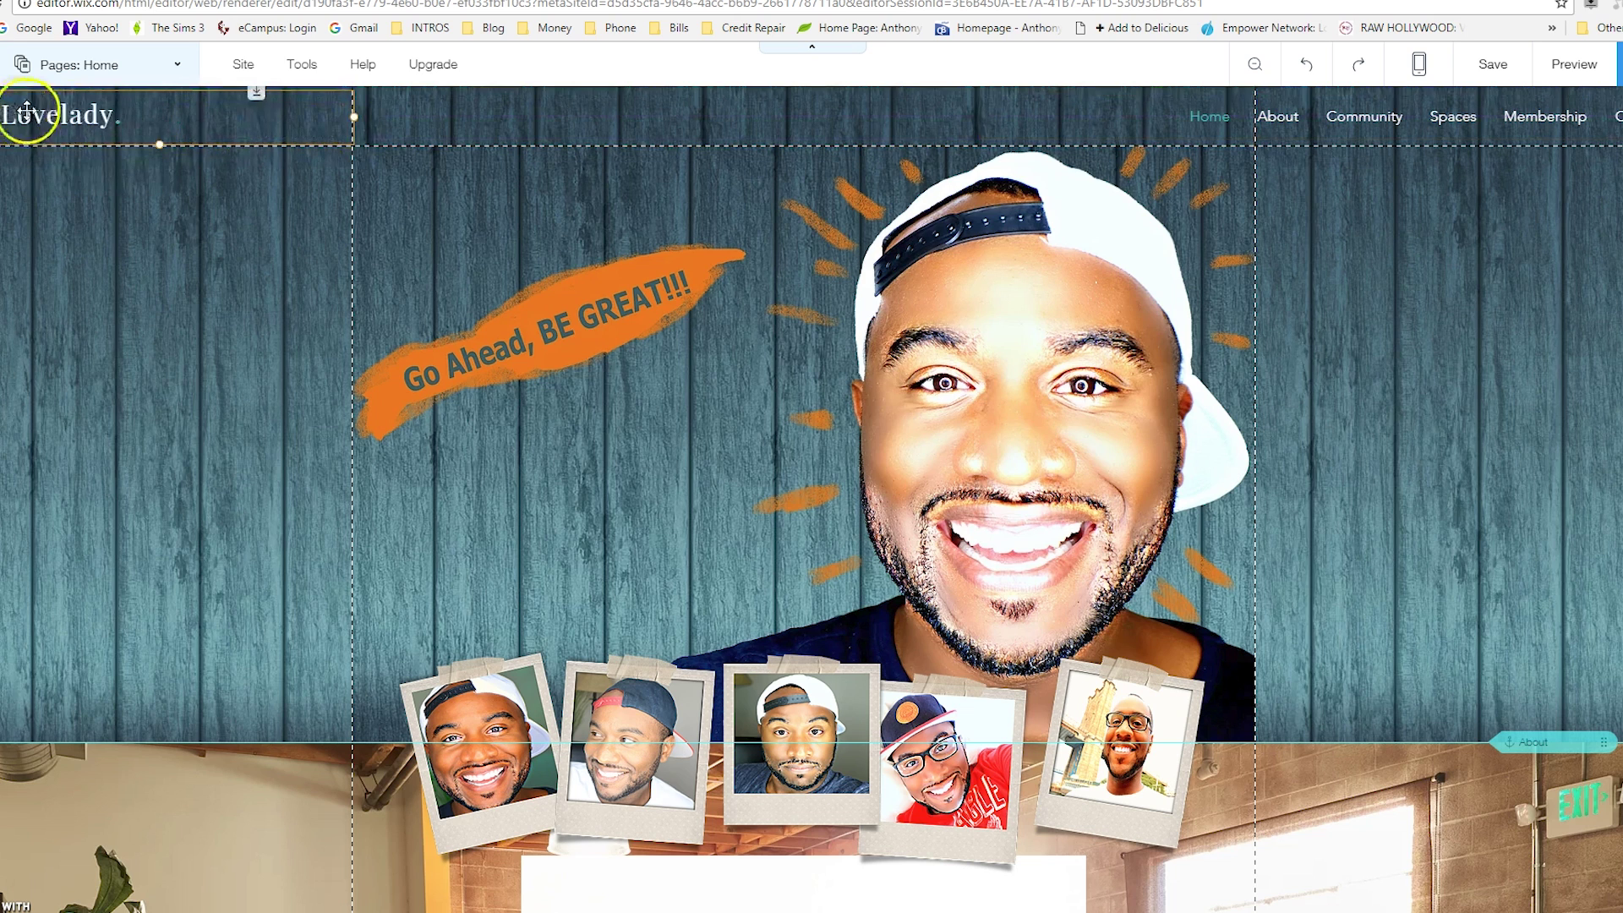
pyautogui.doubleClick(92, 113)
pyautogui.moveTo(141, 113); pyautogui.dragTo(32, 123)
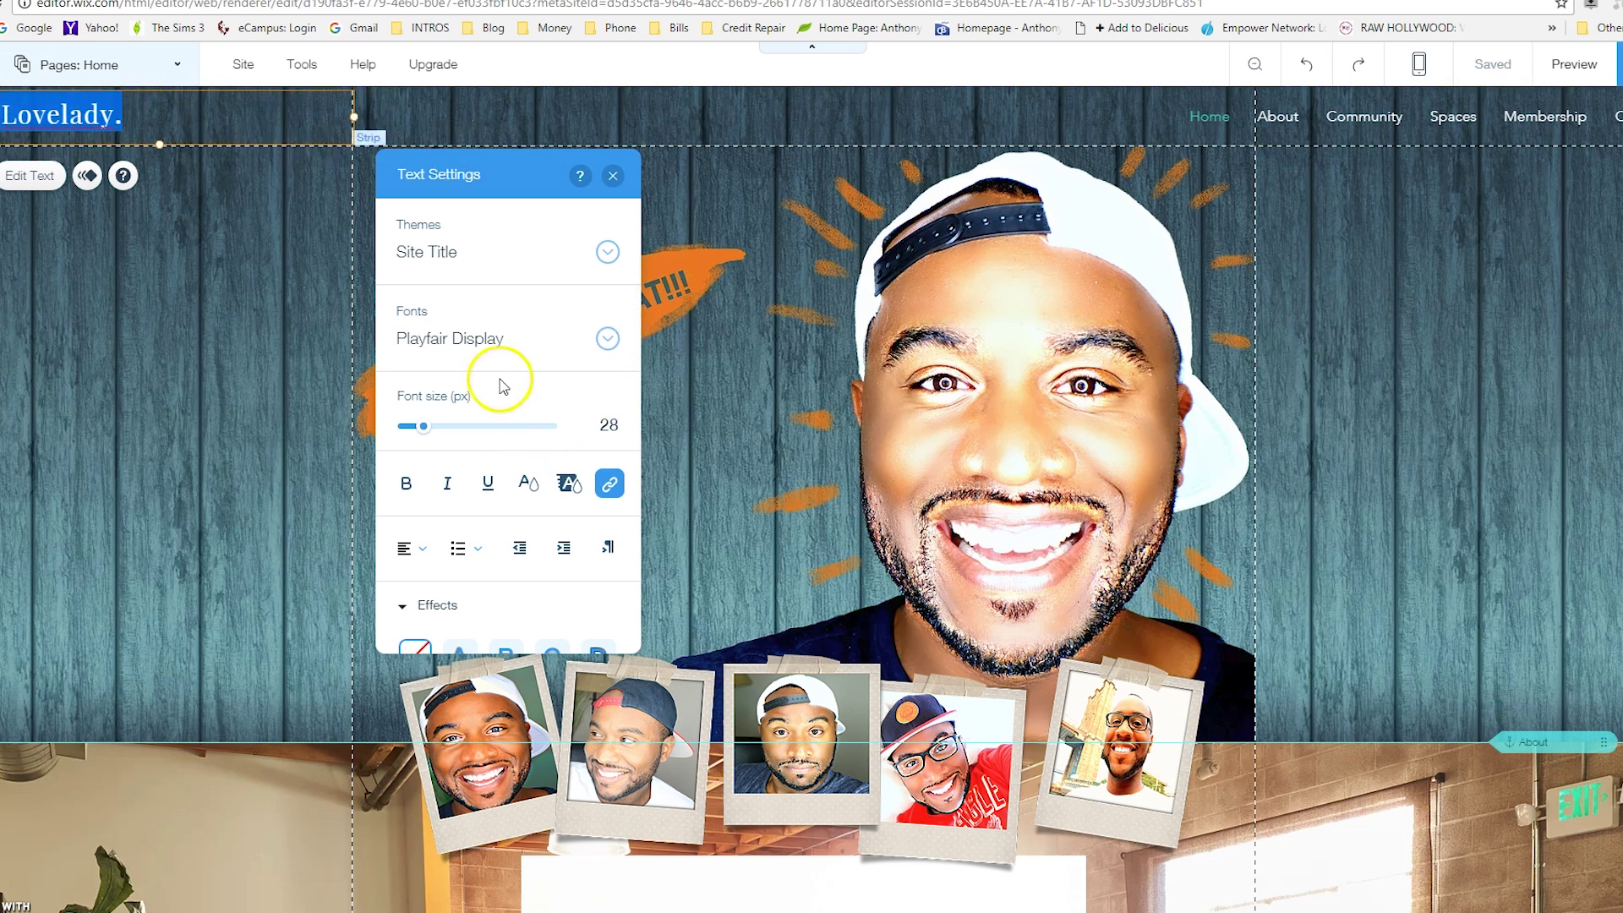
pyautogui.moveTo(430, 434); pyautogui.dragTo(443, 436)
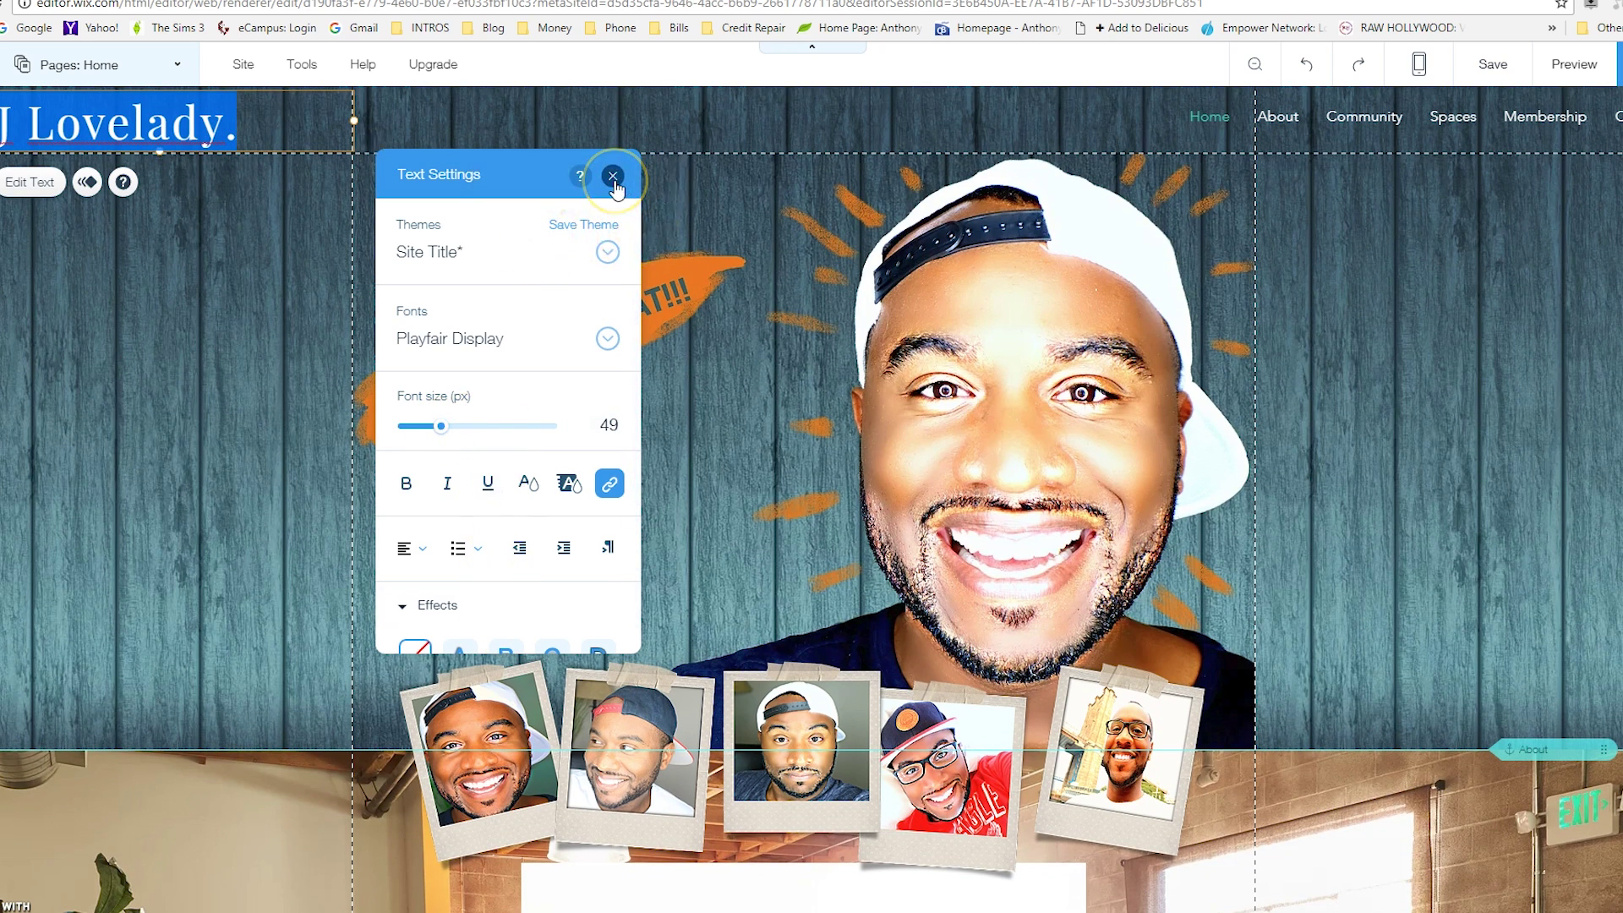
# - Try the fonts Reklame Script, Pacifica Condensed, Patrick Hand and Sacramento on the site title
pyautogui.click(600, 346)
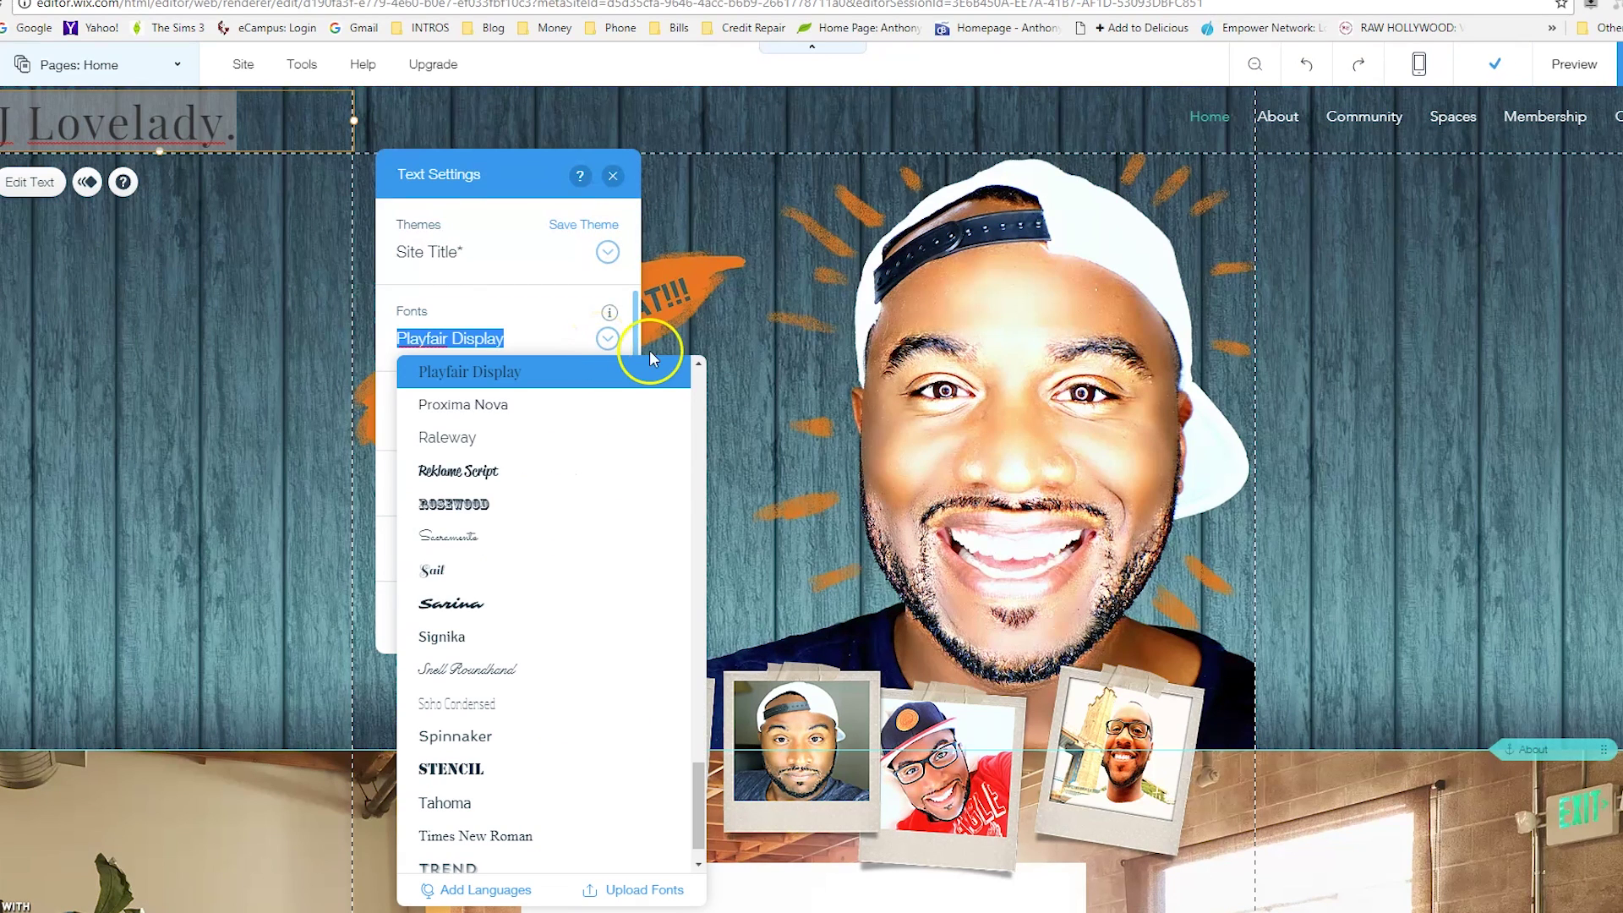
pyautogui.click(539, 471)
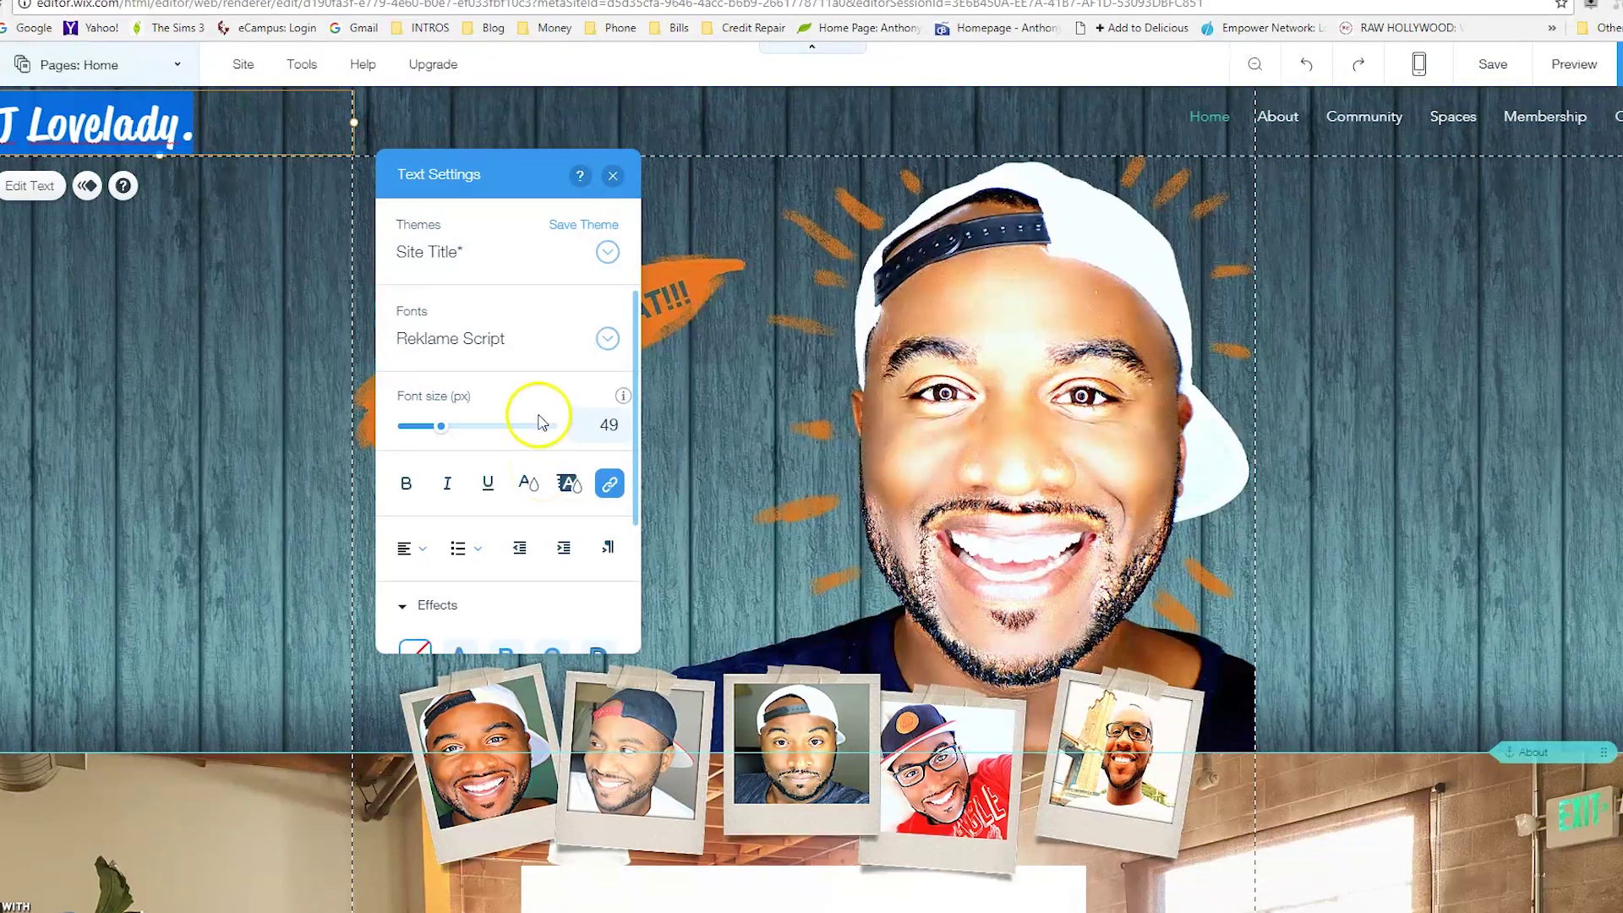
pyautogui.click(608, 338)
pyautogui.scroll(5, 655, 522)
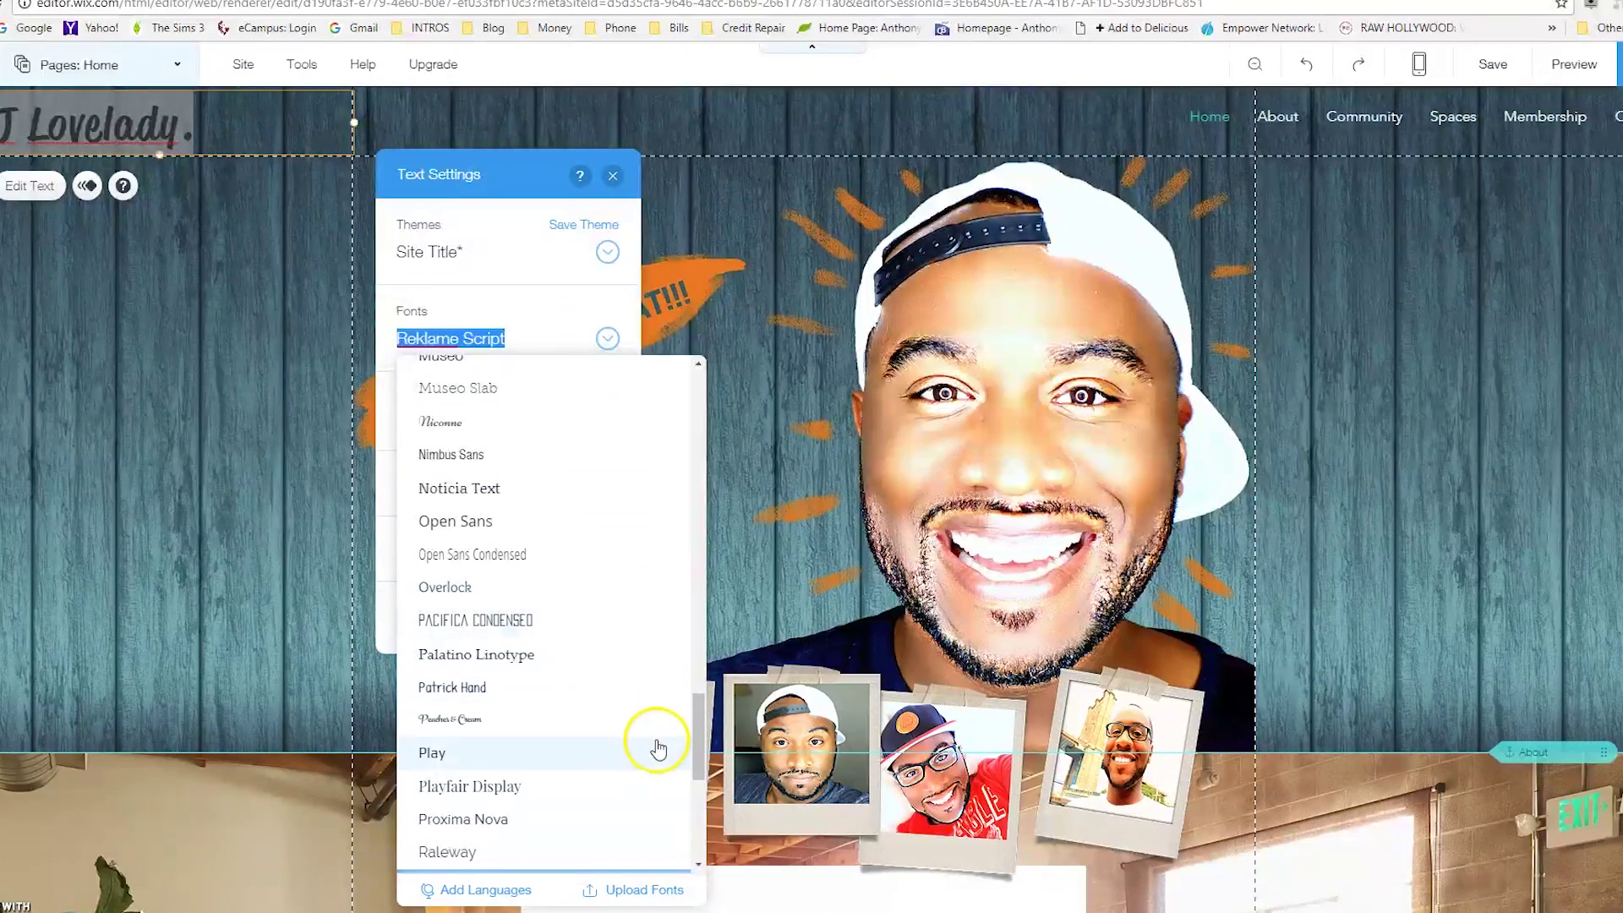
pyautogui.click(590, 624)
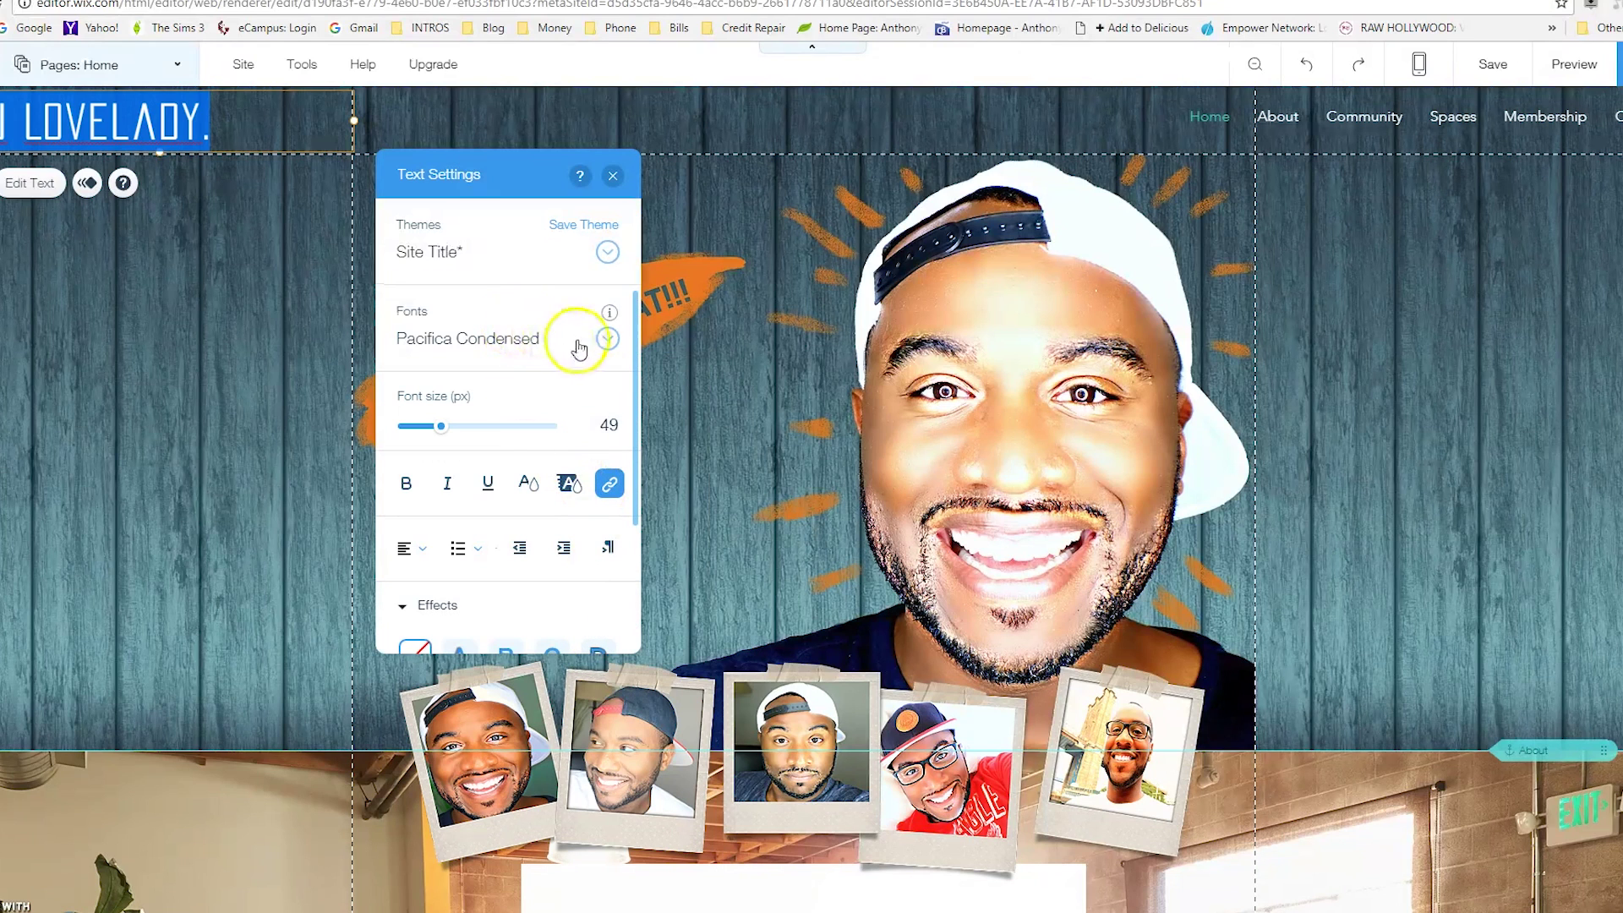
pyautogui.click(605, 335)
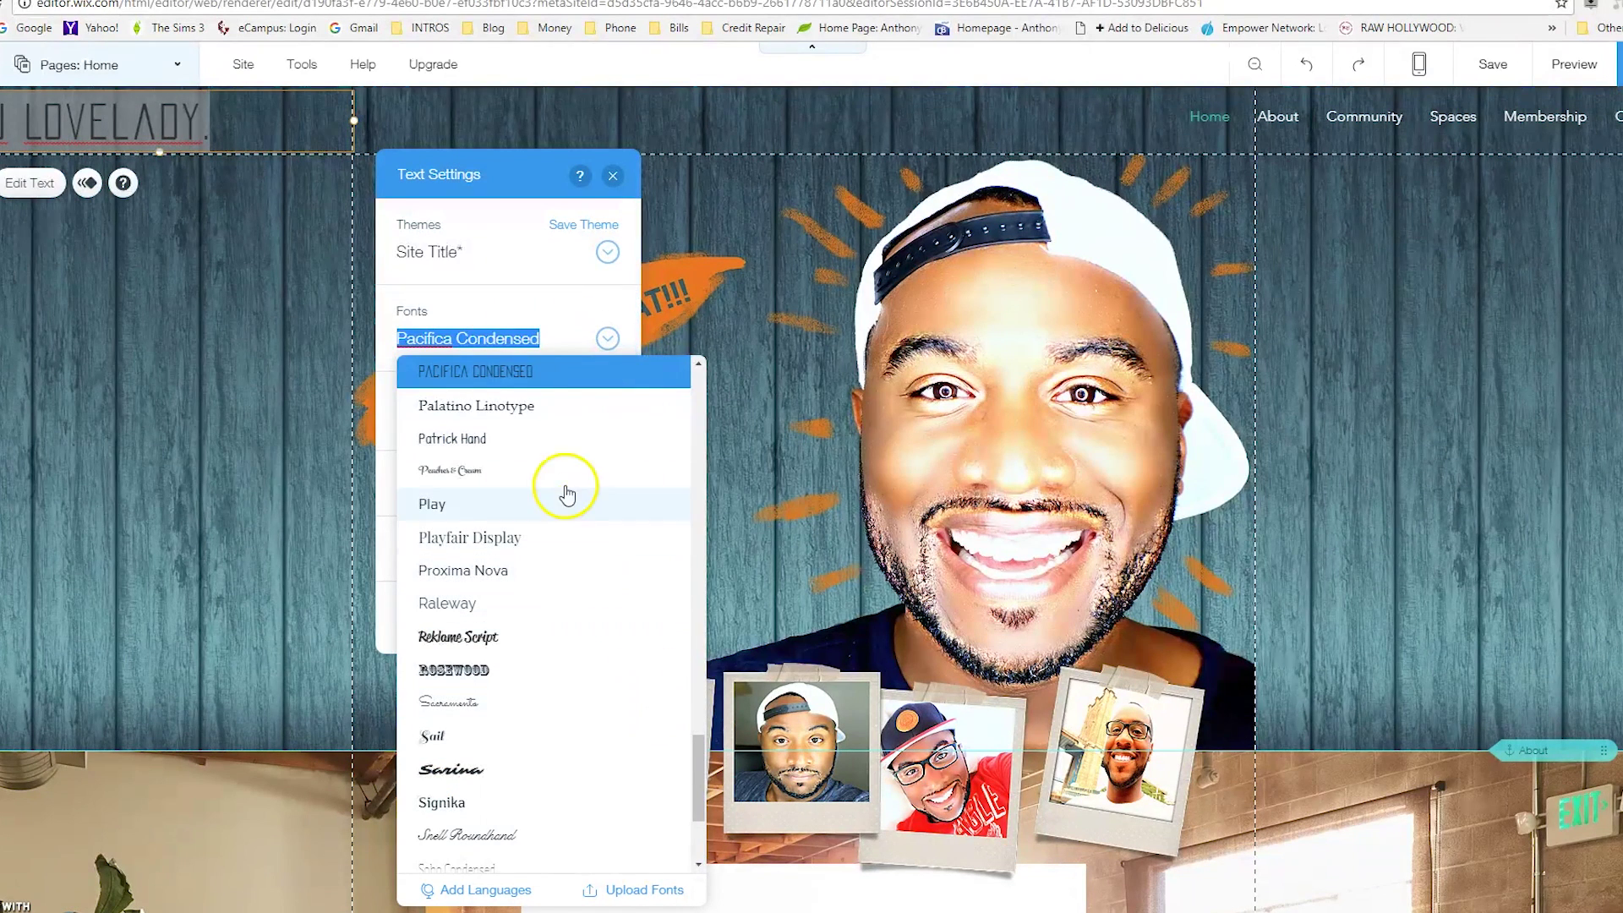
pyautogui.click(550, 435)
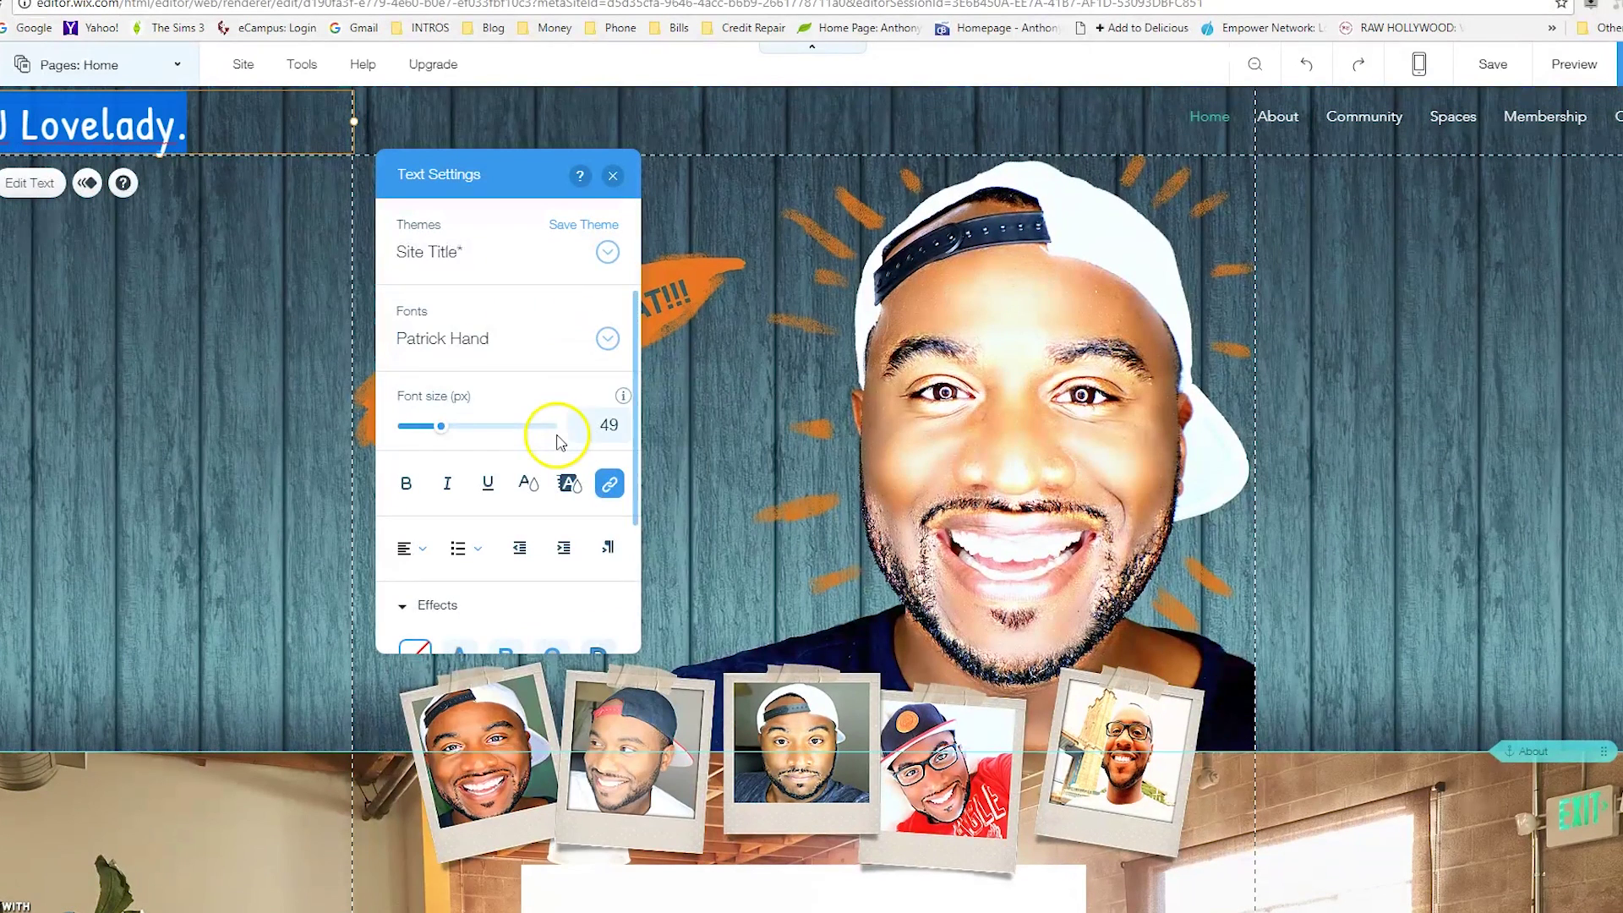
pyautogui.click(610, 342)
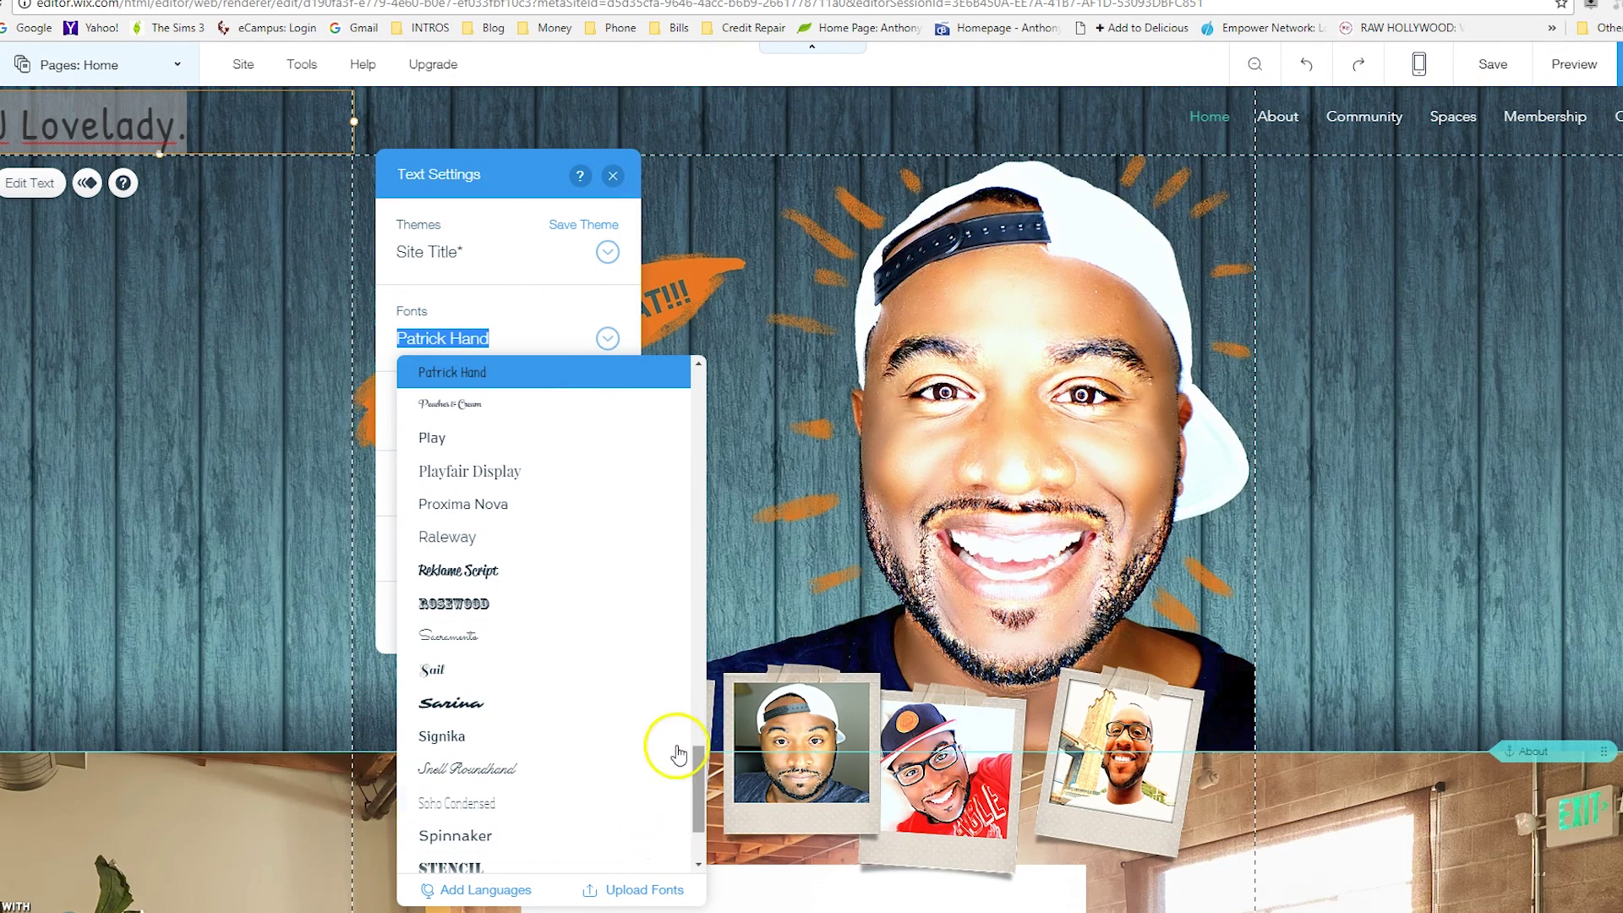
pyautogui.click(623, 635)
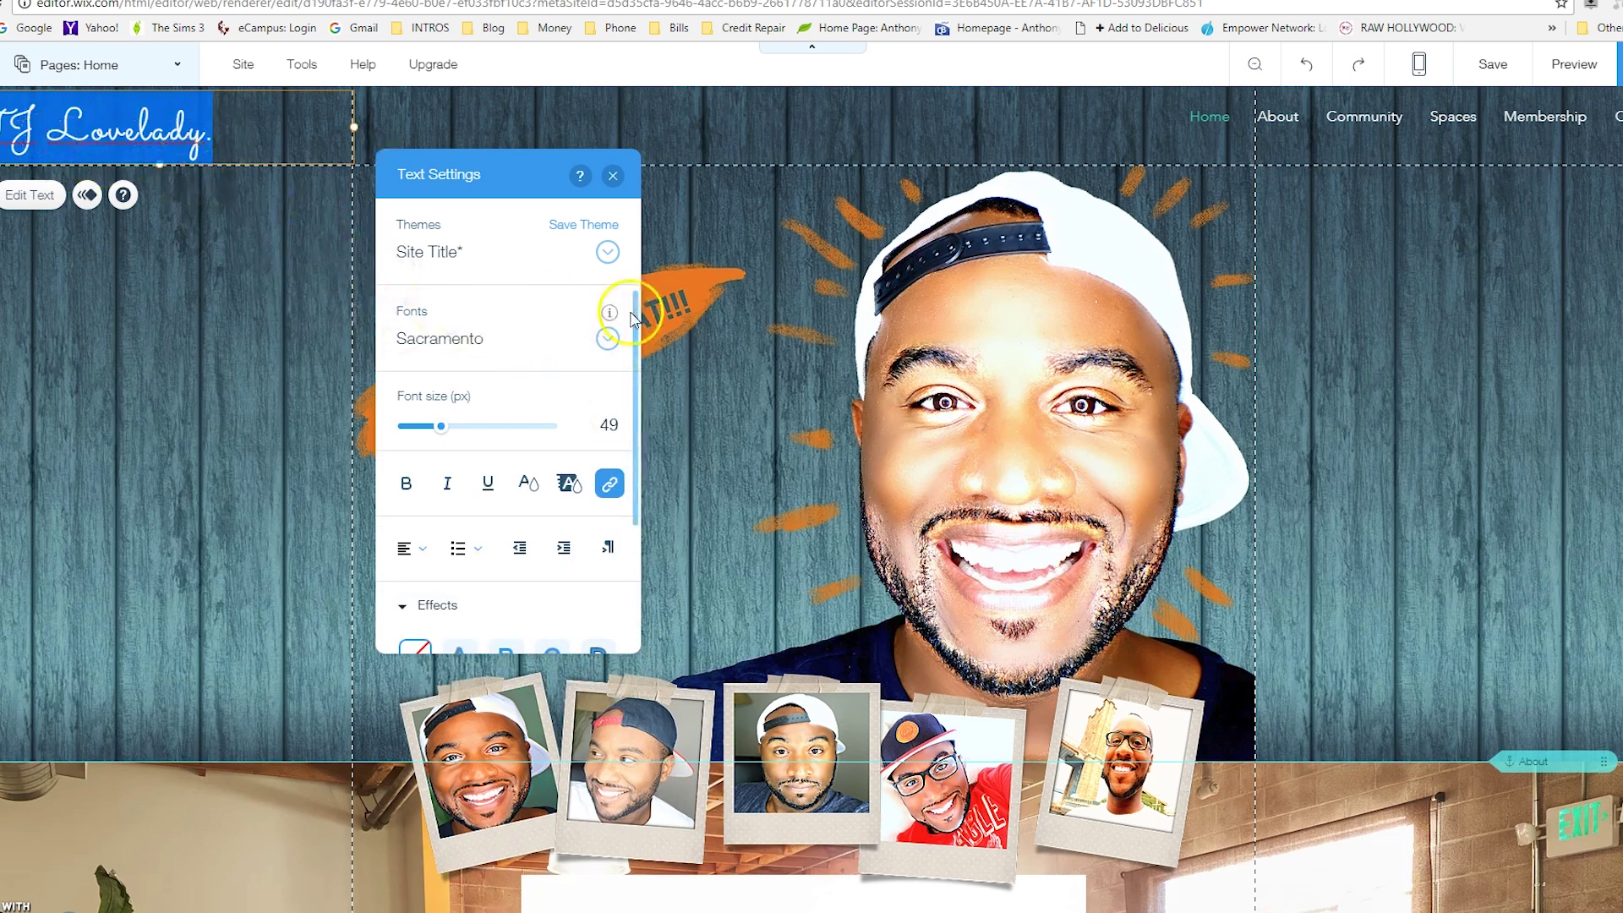
# - Browse more of the available fonts and try Trend, Jura and Lulo Clean on the site title
pyautogui.click(606, 338)
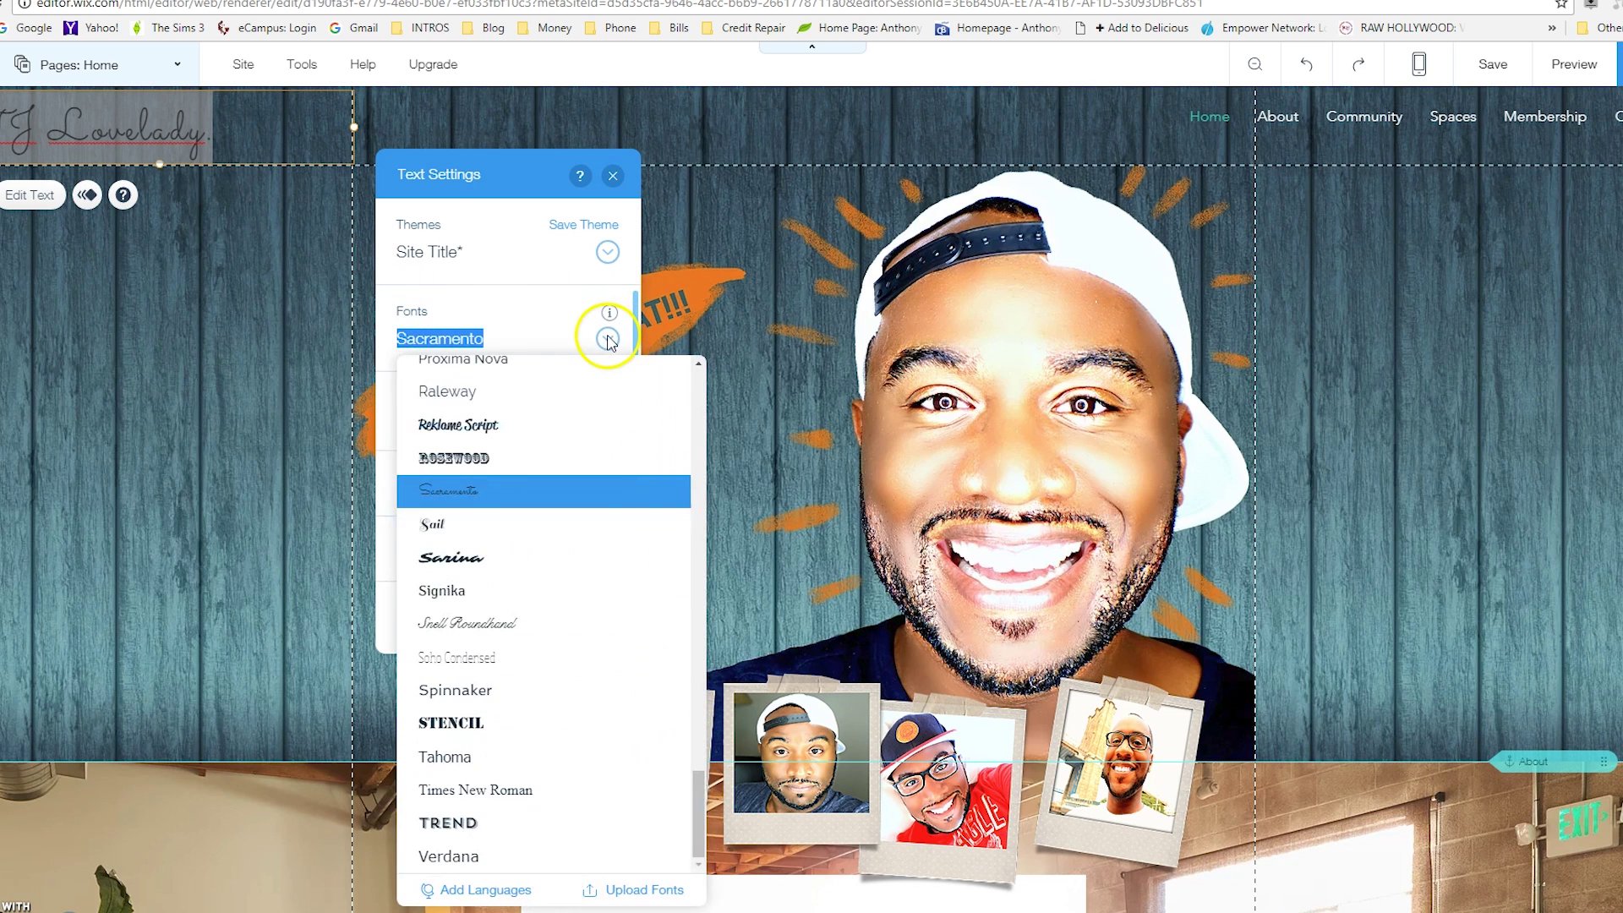
pyautogui.click(644, 818)
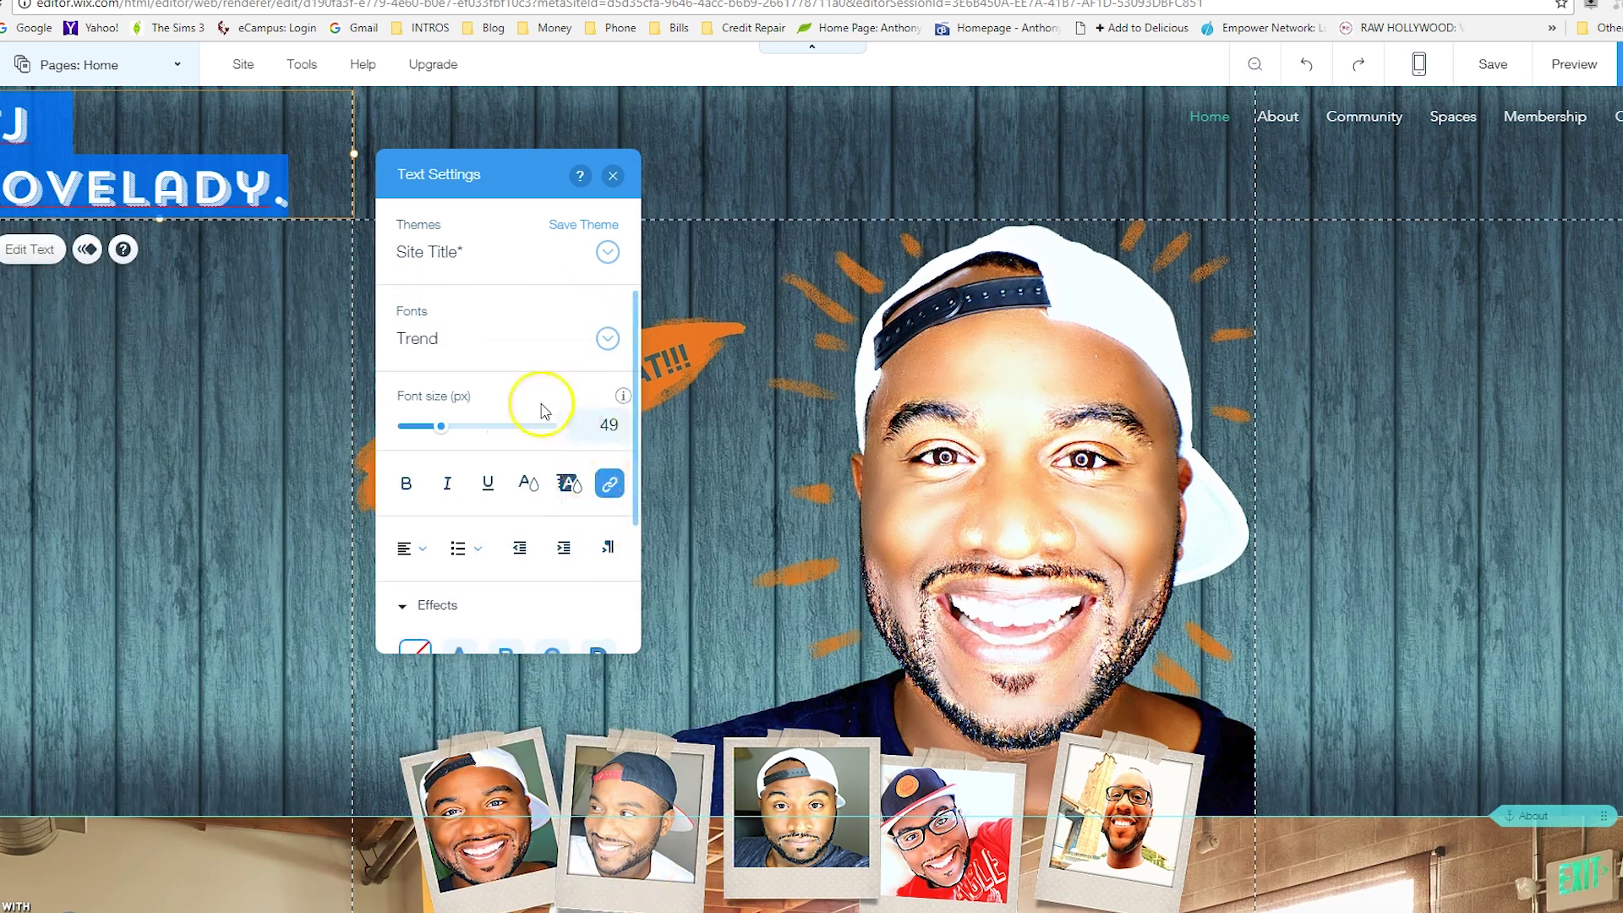
pyautogui.click(602, 341)
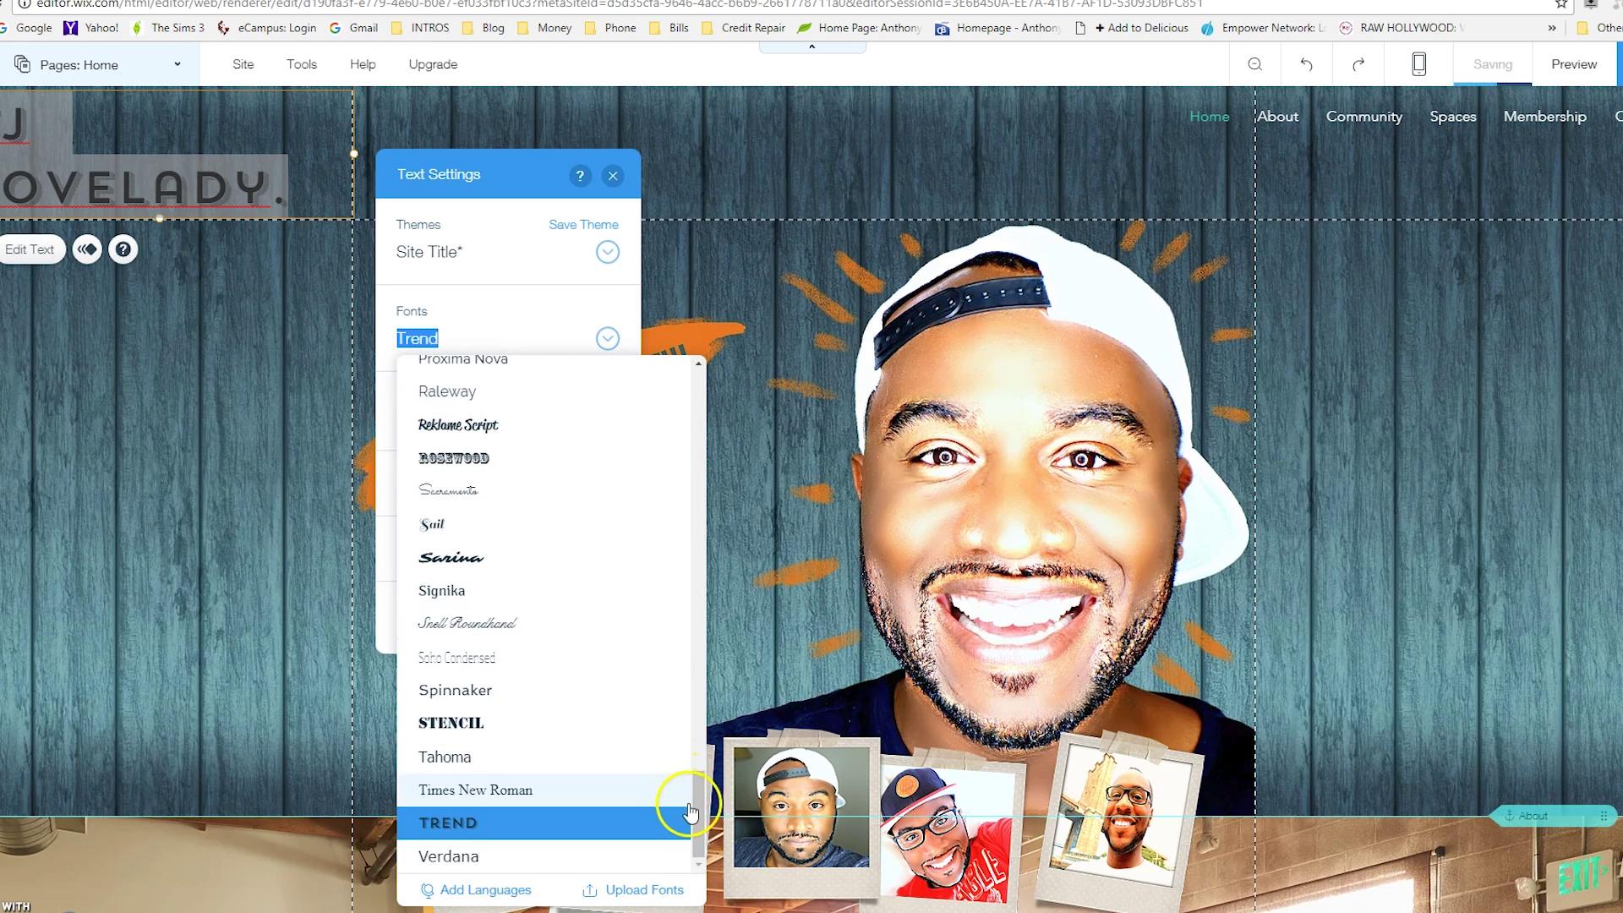
pyautogui.moveTo(689, 811); pyautogui.dragTo(704, 534)
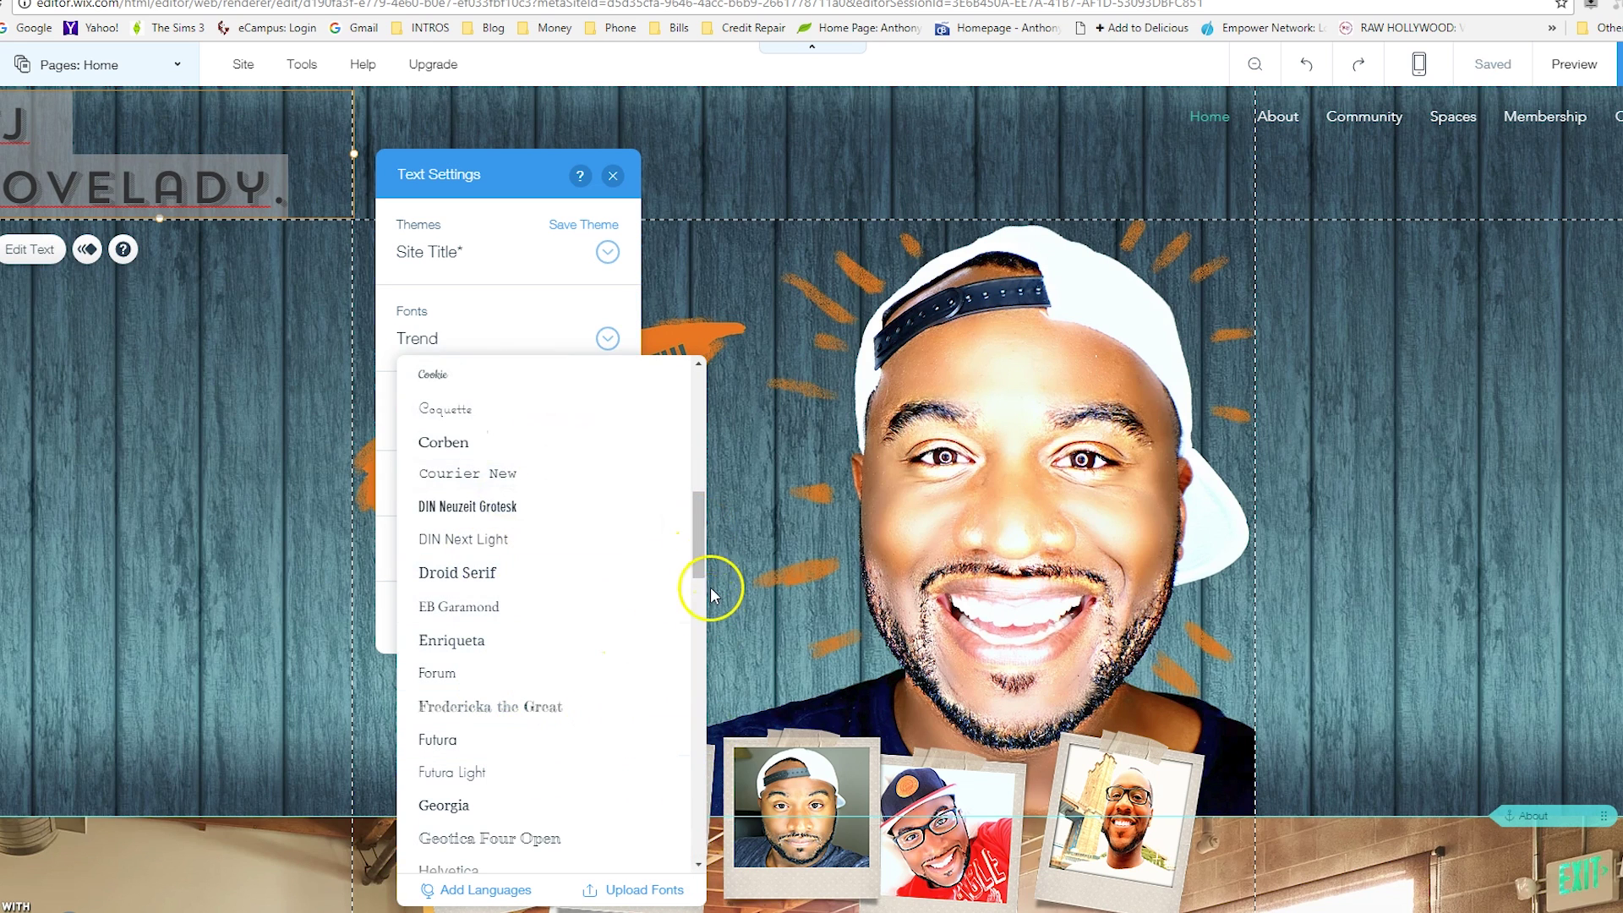
pyautogui.moveTo(695, 561); pyautogui.dragTo(700, 521)
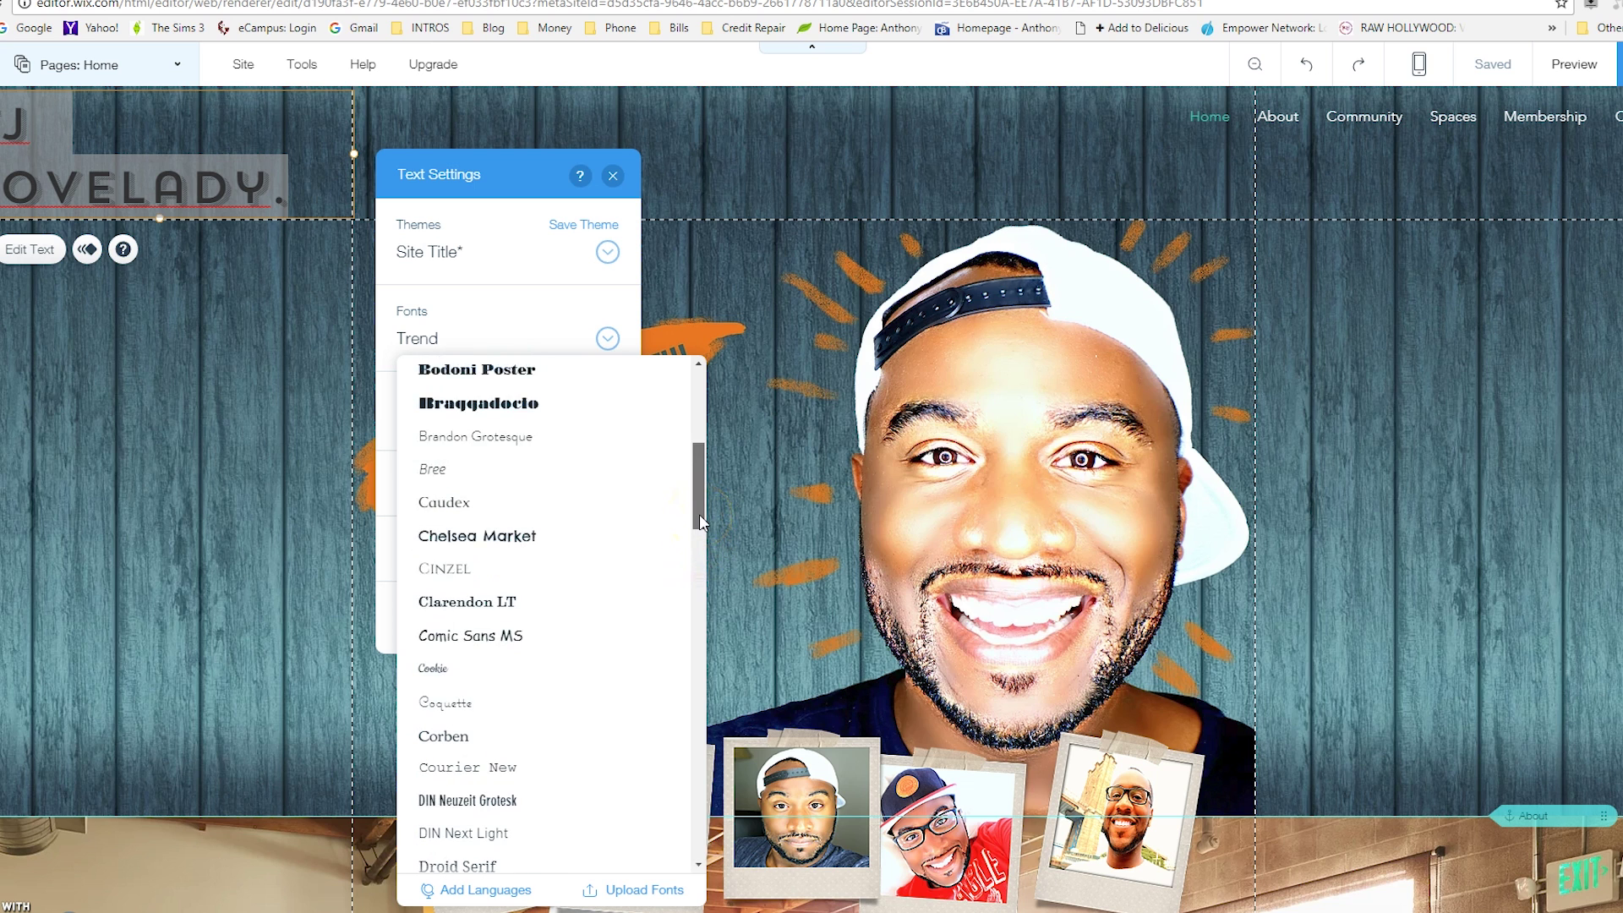
pyautogui.moveTo(700, 520); pyautogui.dragTo(694, 640)
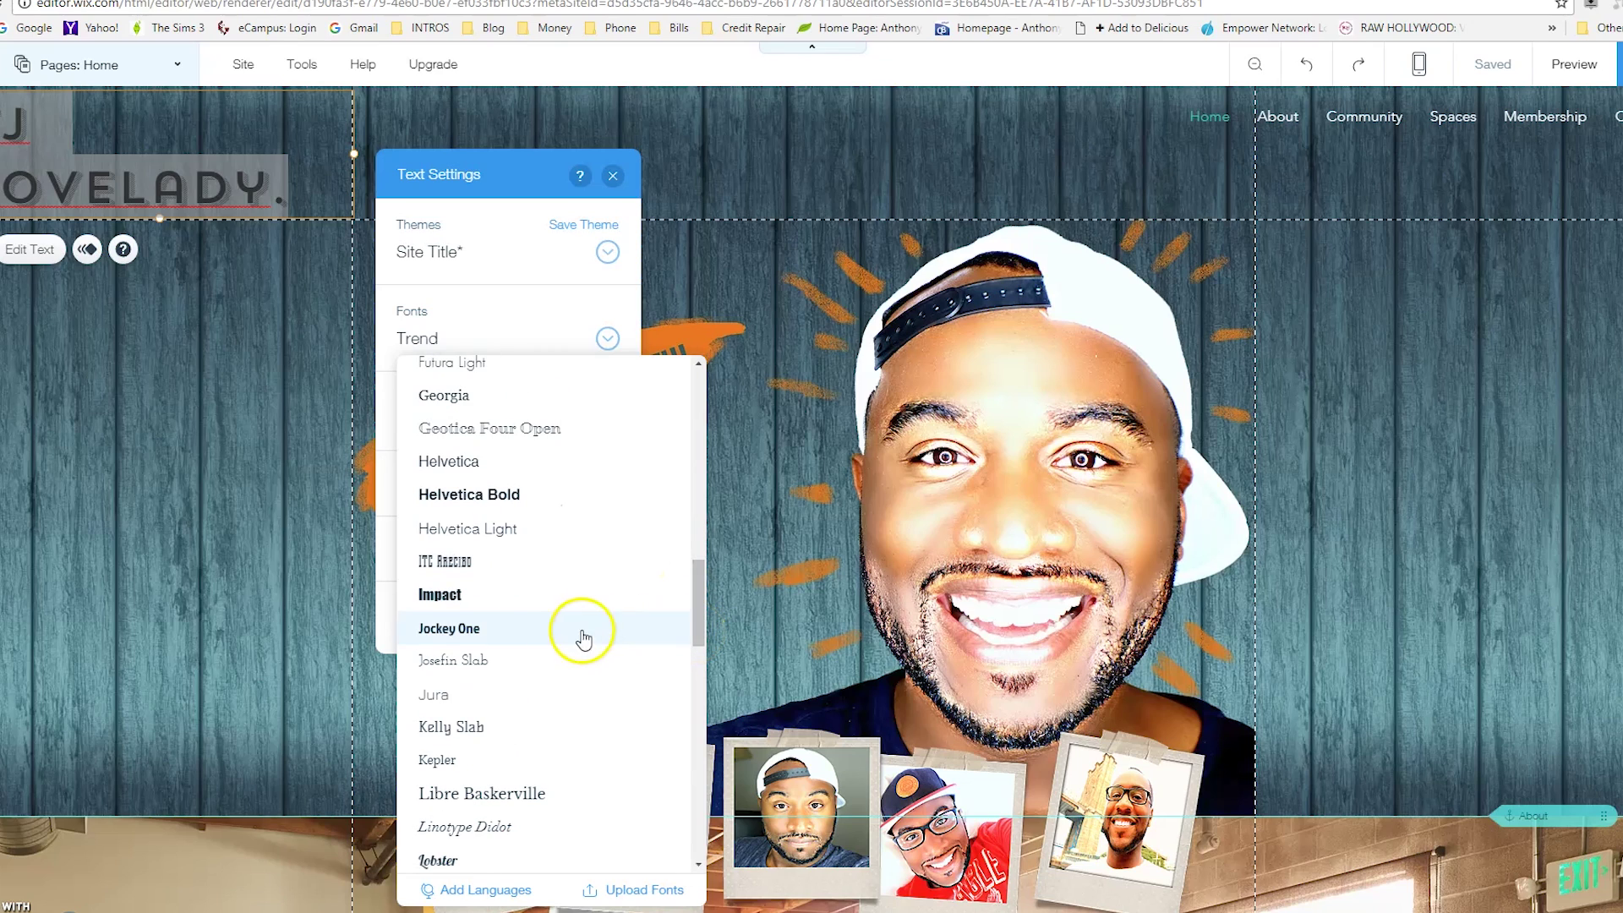
pyautogui.click(530, 691)
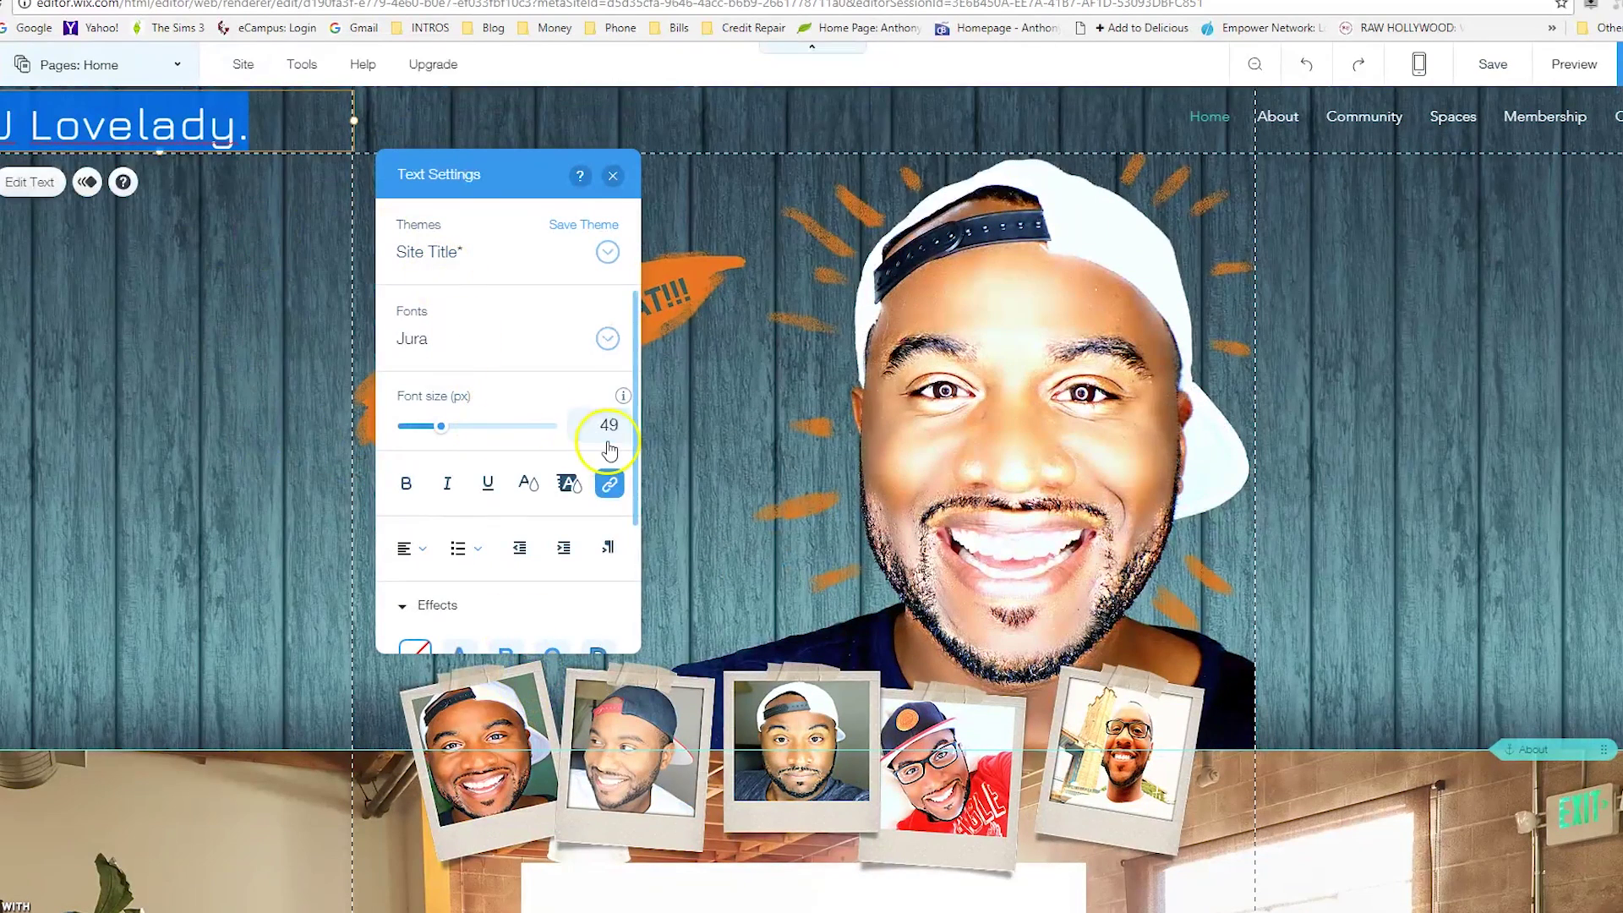
pyautogui.click(607, 338)
pyautogui.click(630, 642)
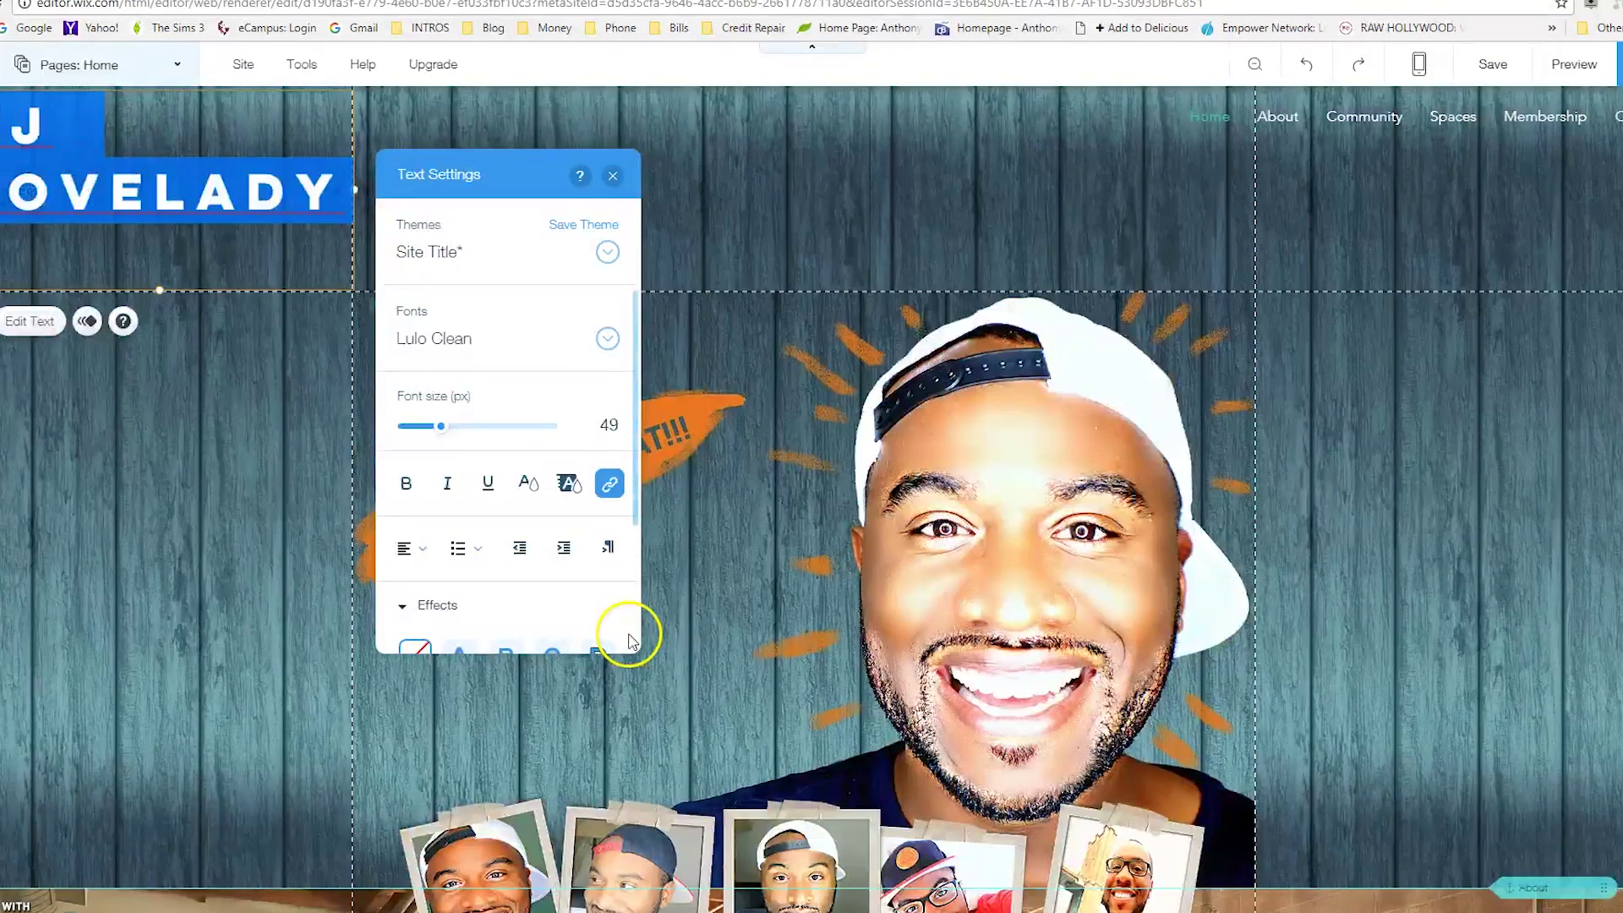
# - Set the site title's font to Pacifica Condensed
pyautogui.click(602, 339)
pyautogui.scroll(-5, 697, 724)
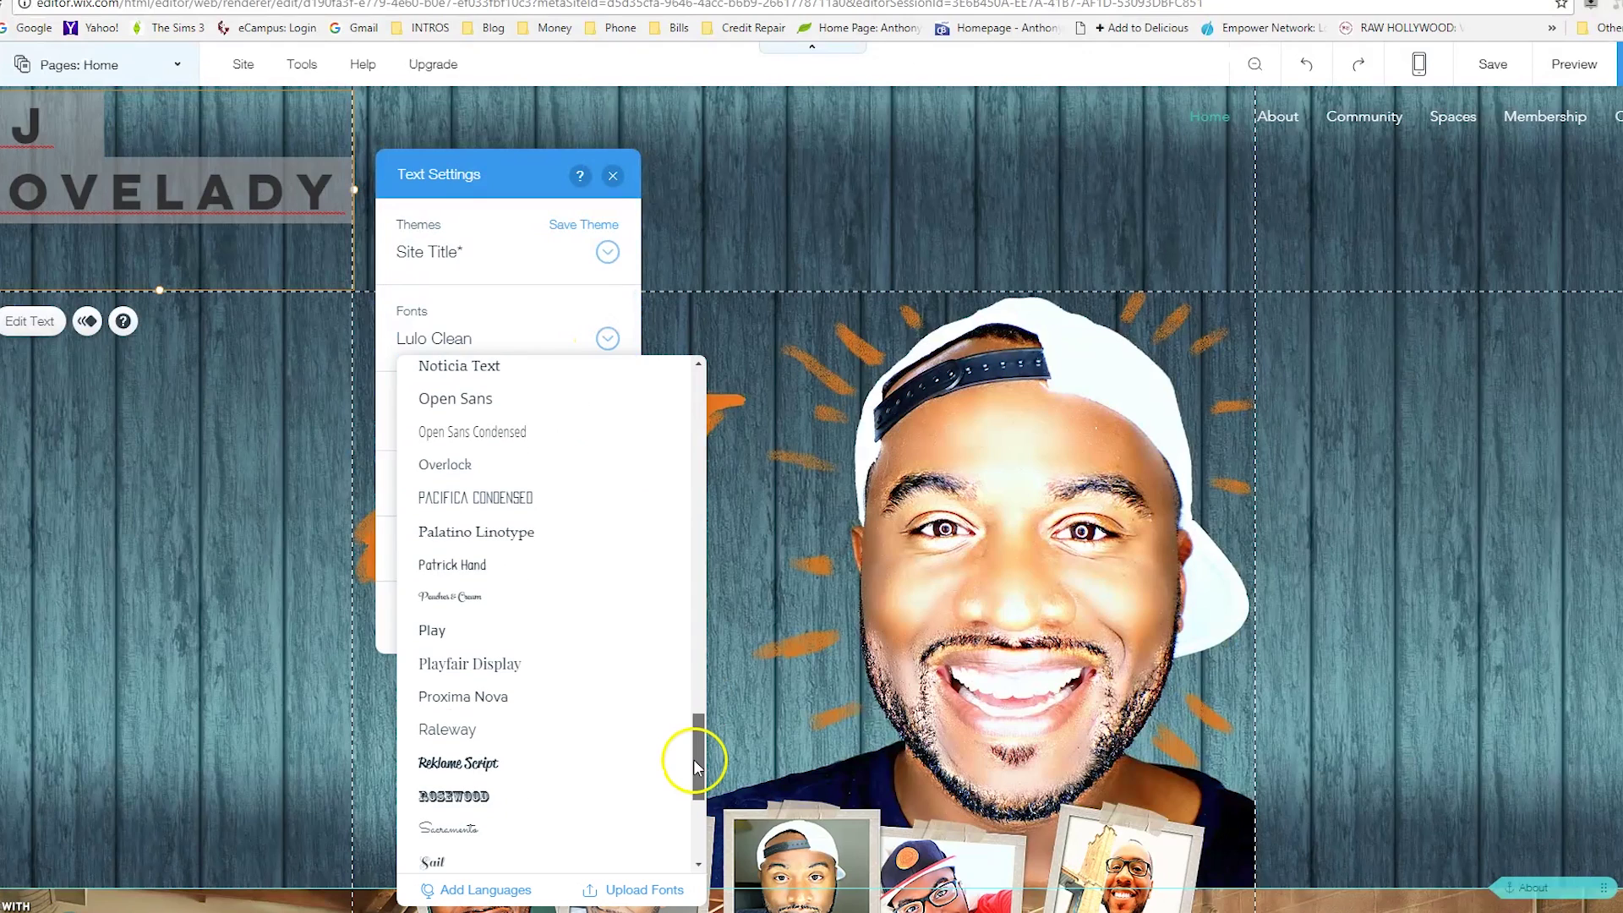
pyautogui.click(545, 497)
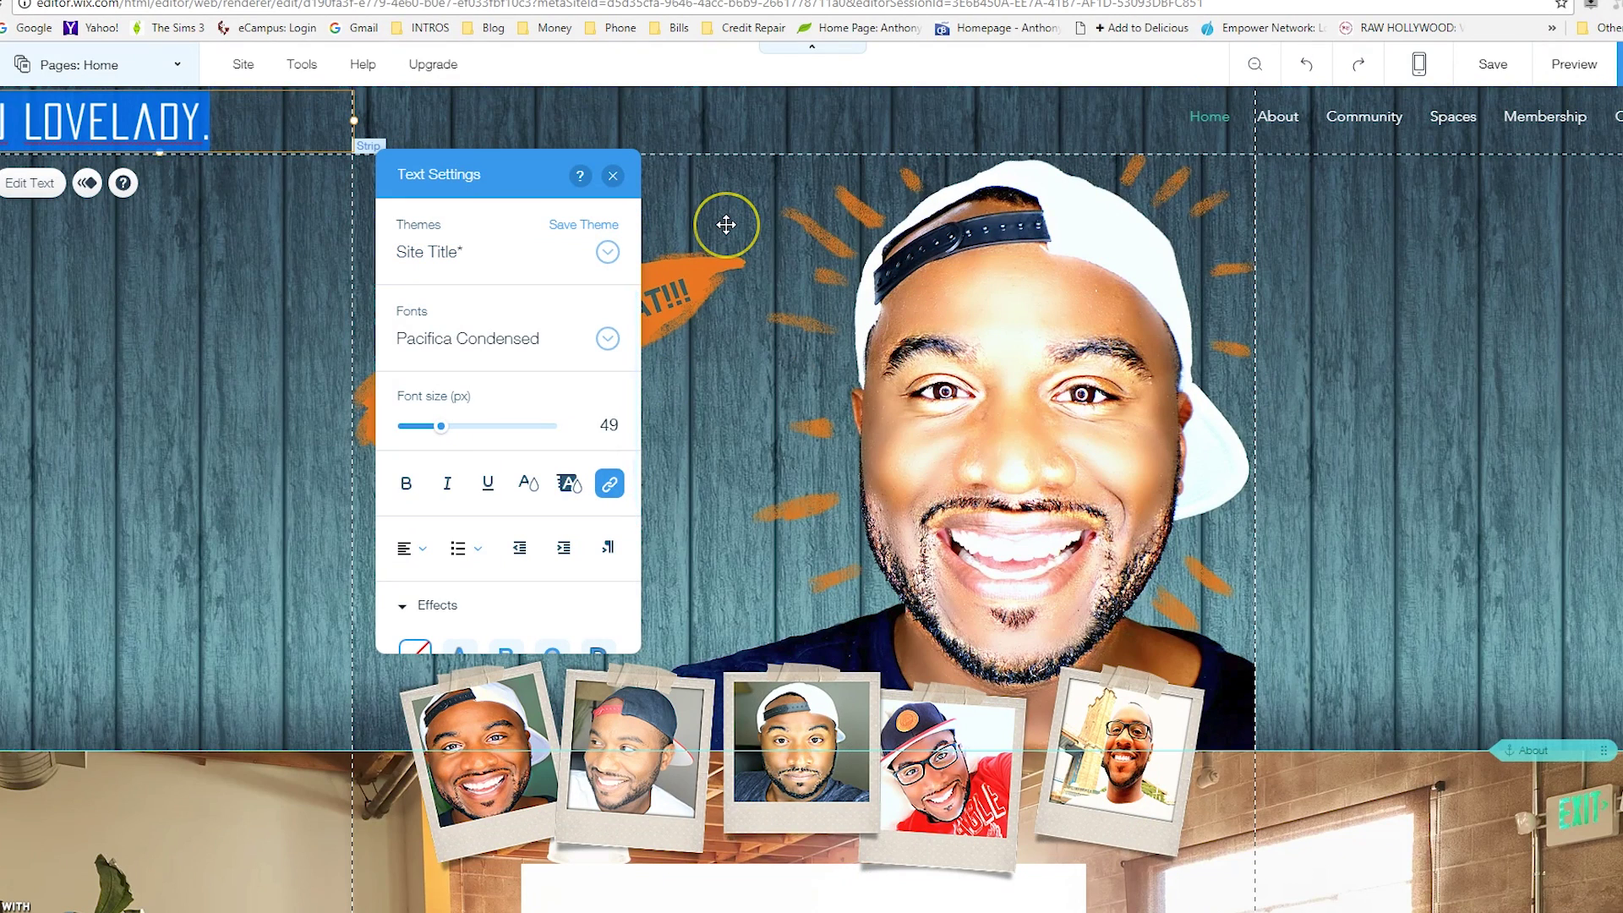
pyautogui.click(615, 175)
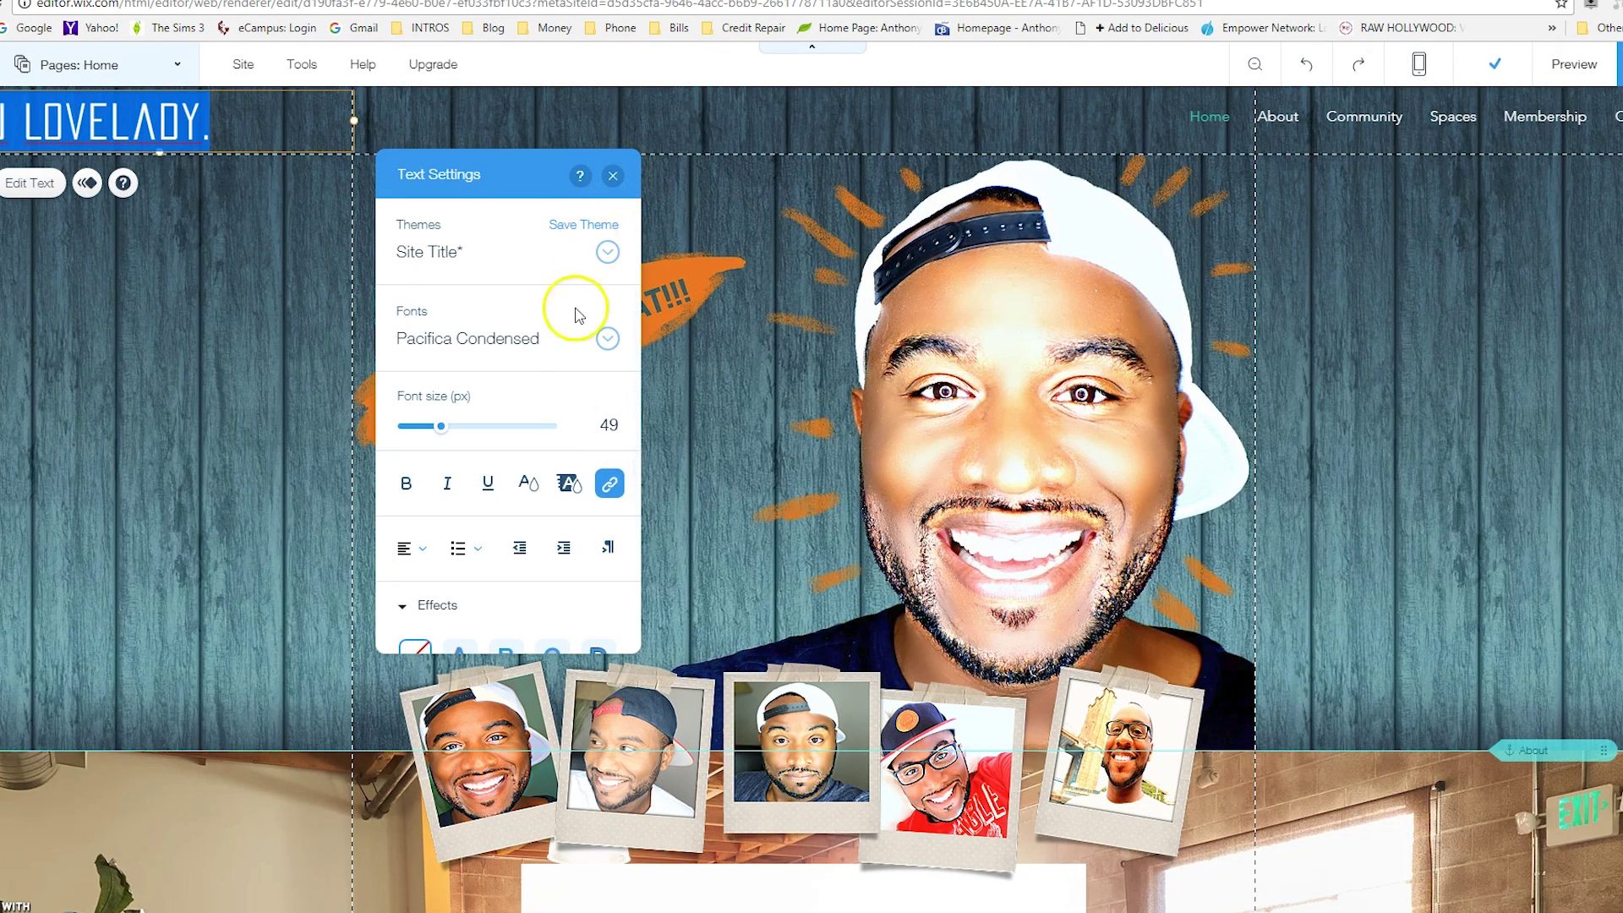
# - Try text effects G, B and C on the site title, apply effect I and leave text editing
pyautogui.scroll(-3, 575, 314)
pyautogui.click(518, 524)
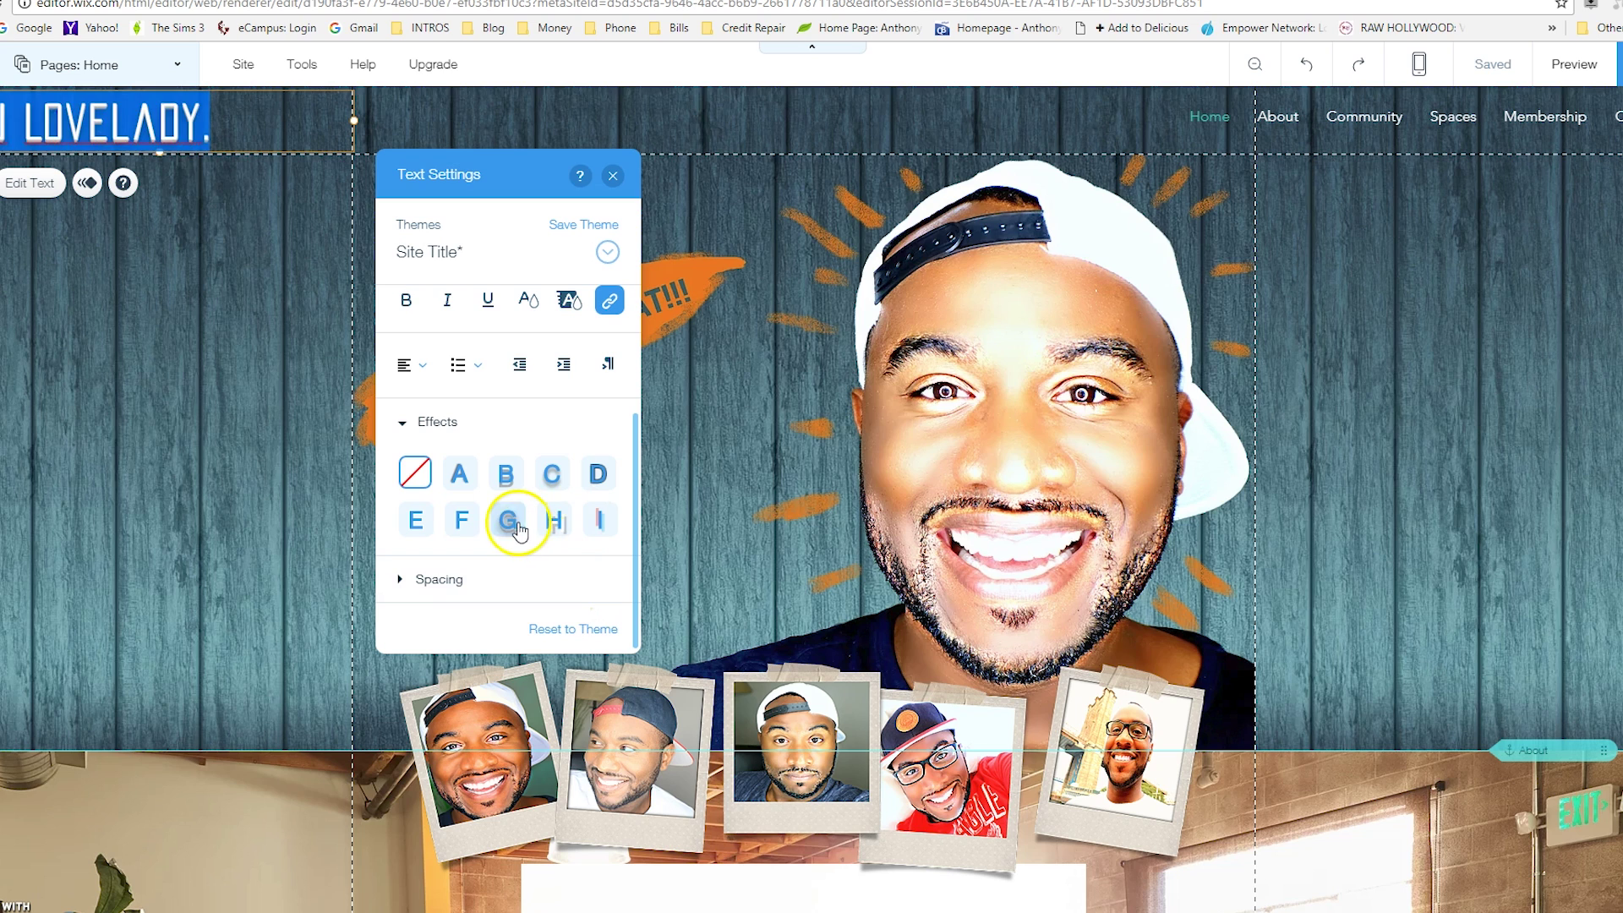
pyautogui.click(506, 474)
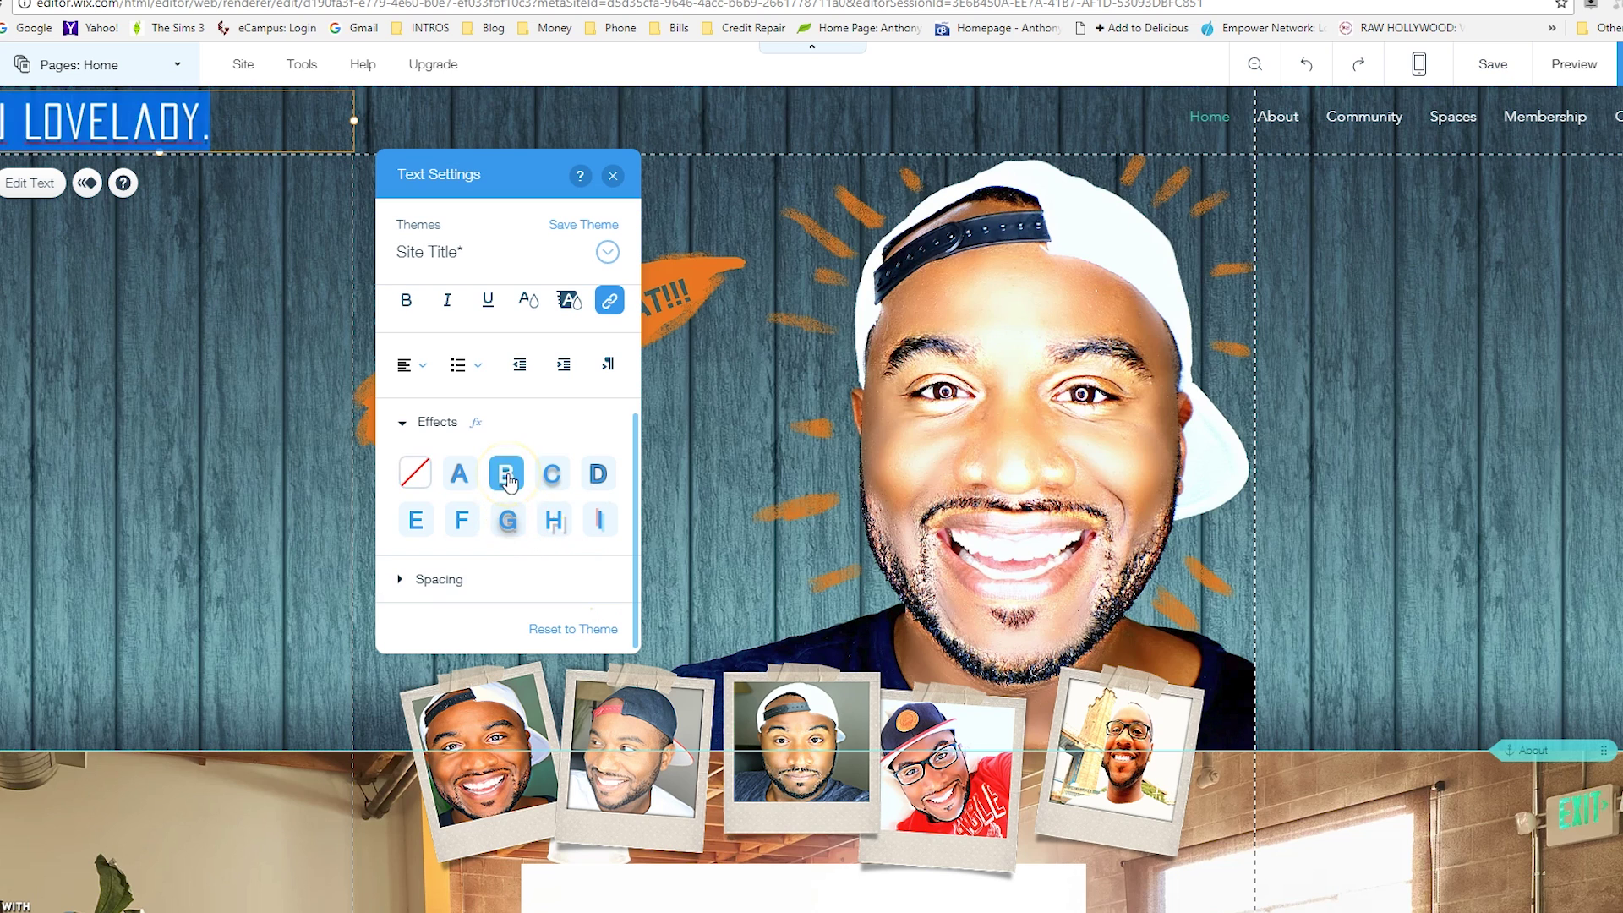
pyautogui.click(545, 480)
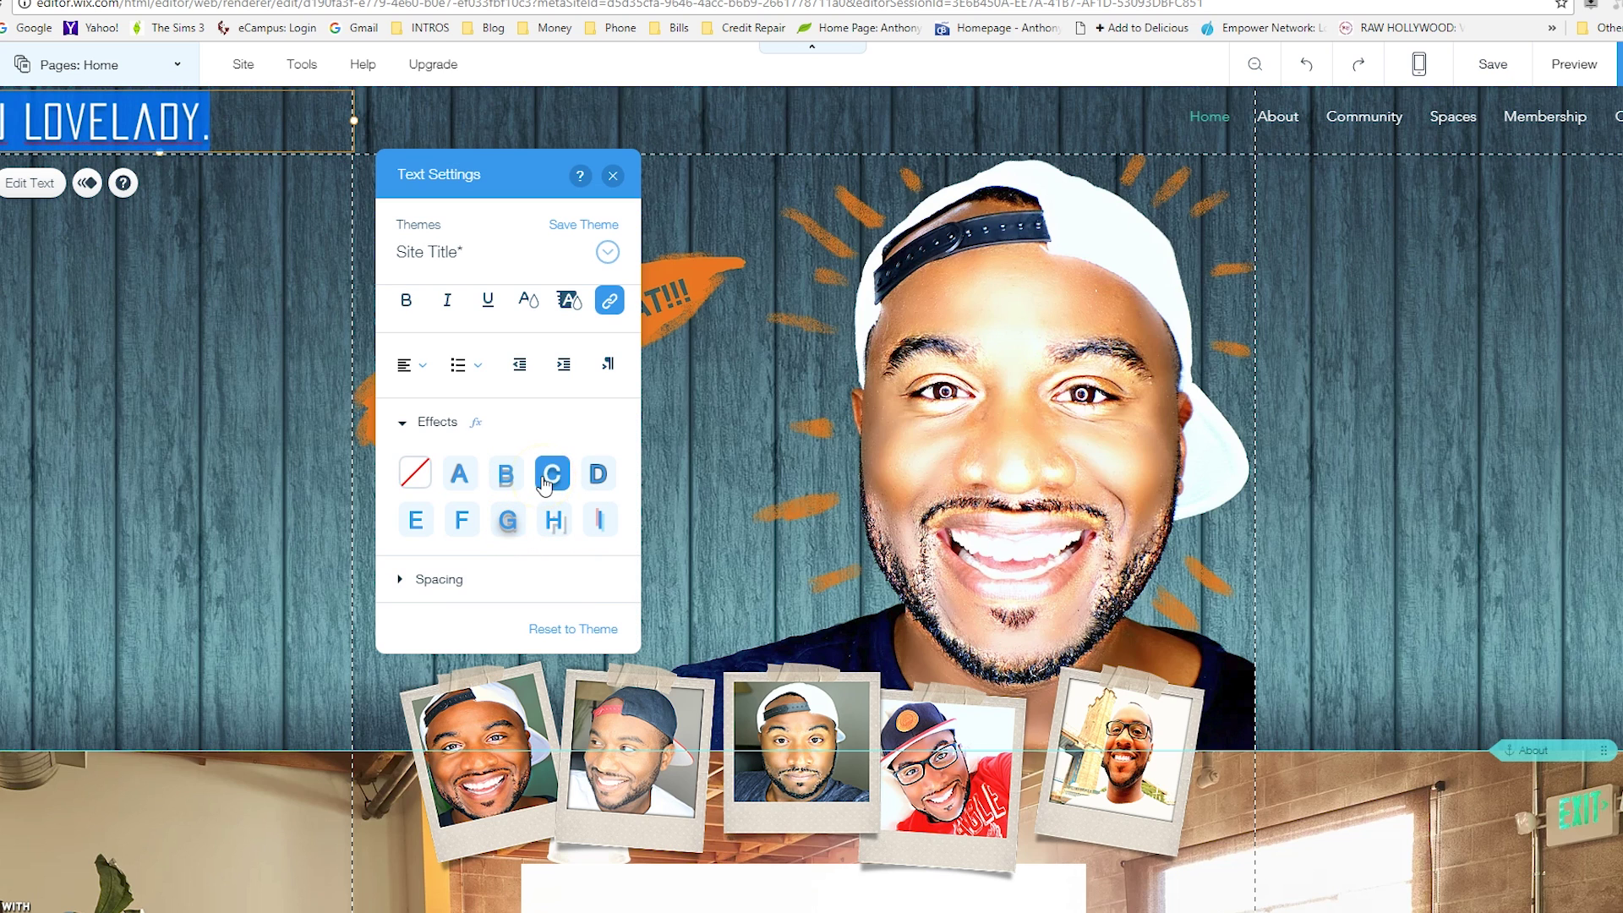
pyautogui.click(601, 522)
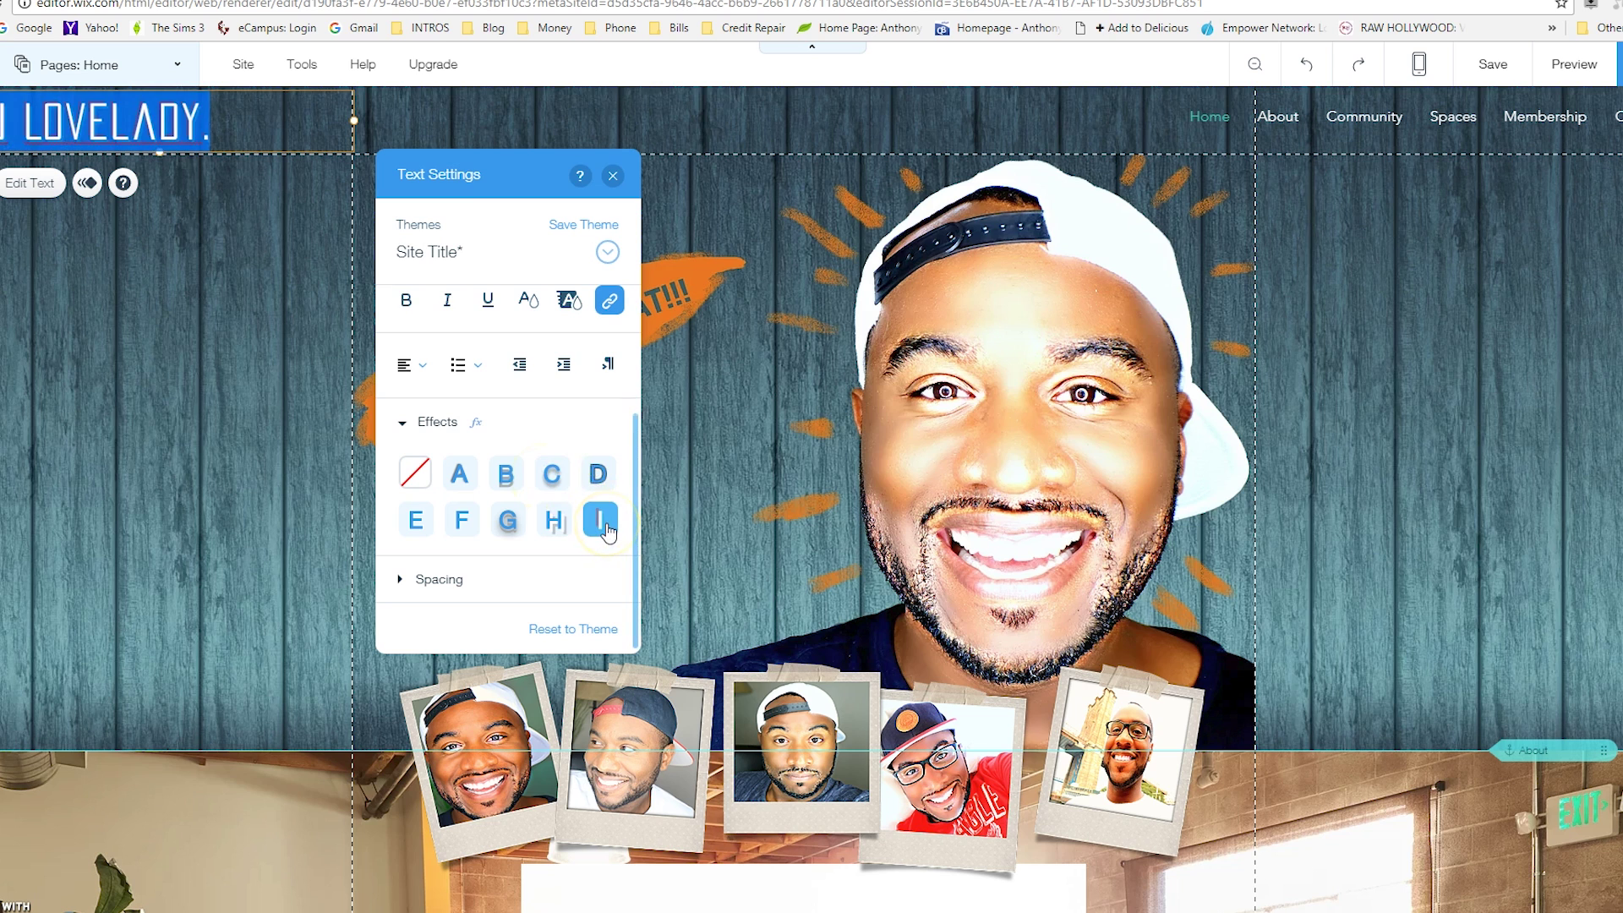
pyautogui.click(129, 367)
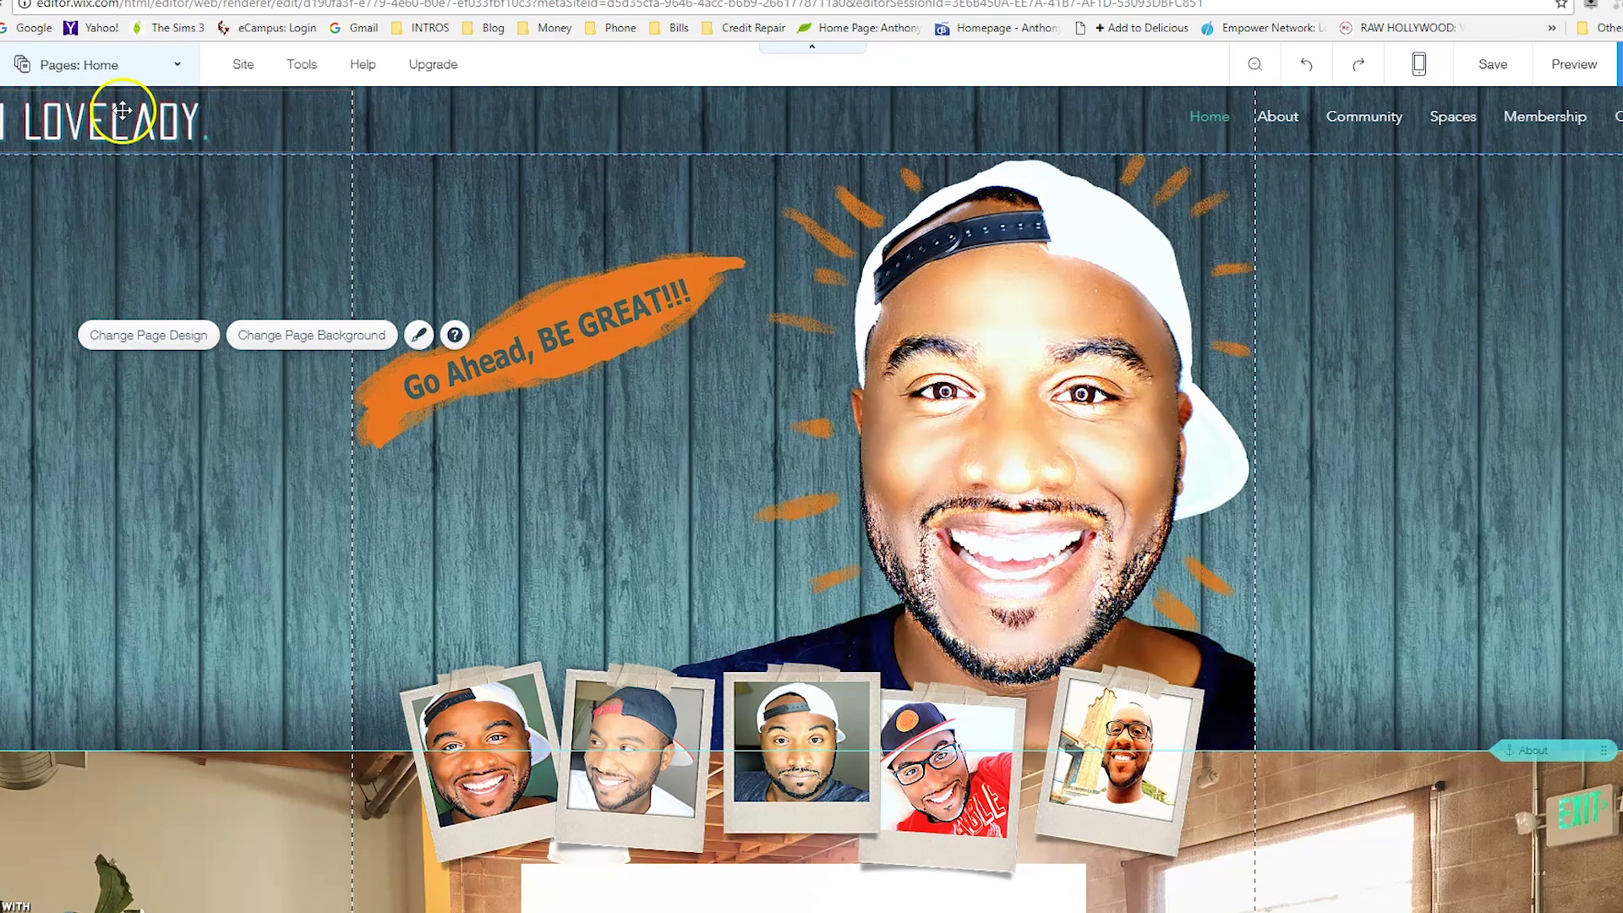
# - Move the site title right until its full text fits inside the header's left edge, and deselect it
pyautogui.moveTo(123, 111); pyautogui.dragTo(156, 122)
pyautogui.click(196, 257)
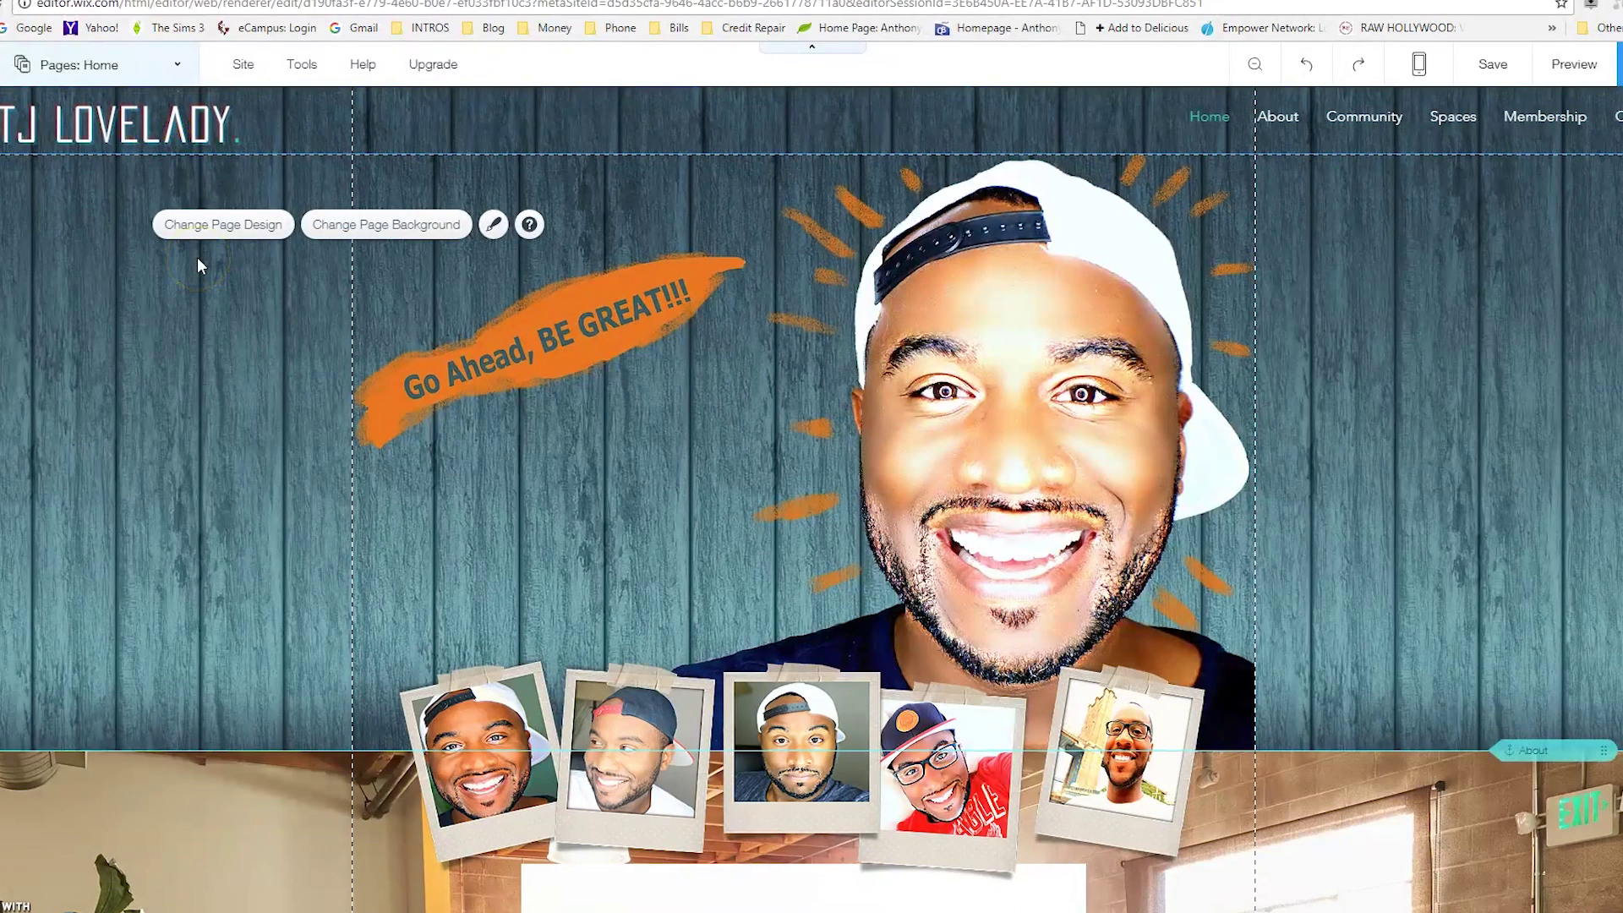
pyautogui.click(196, 333)
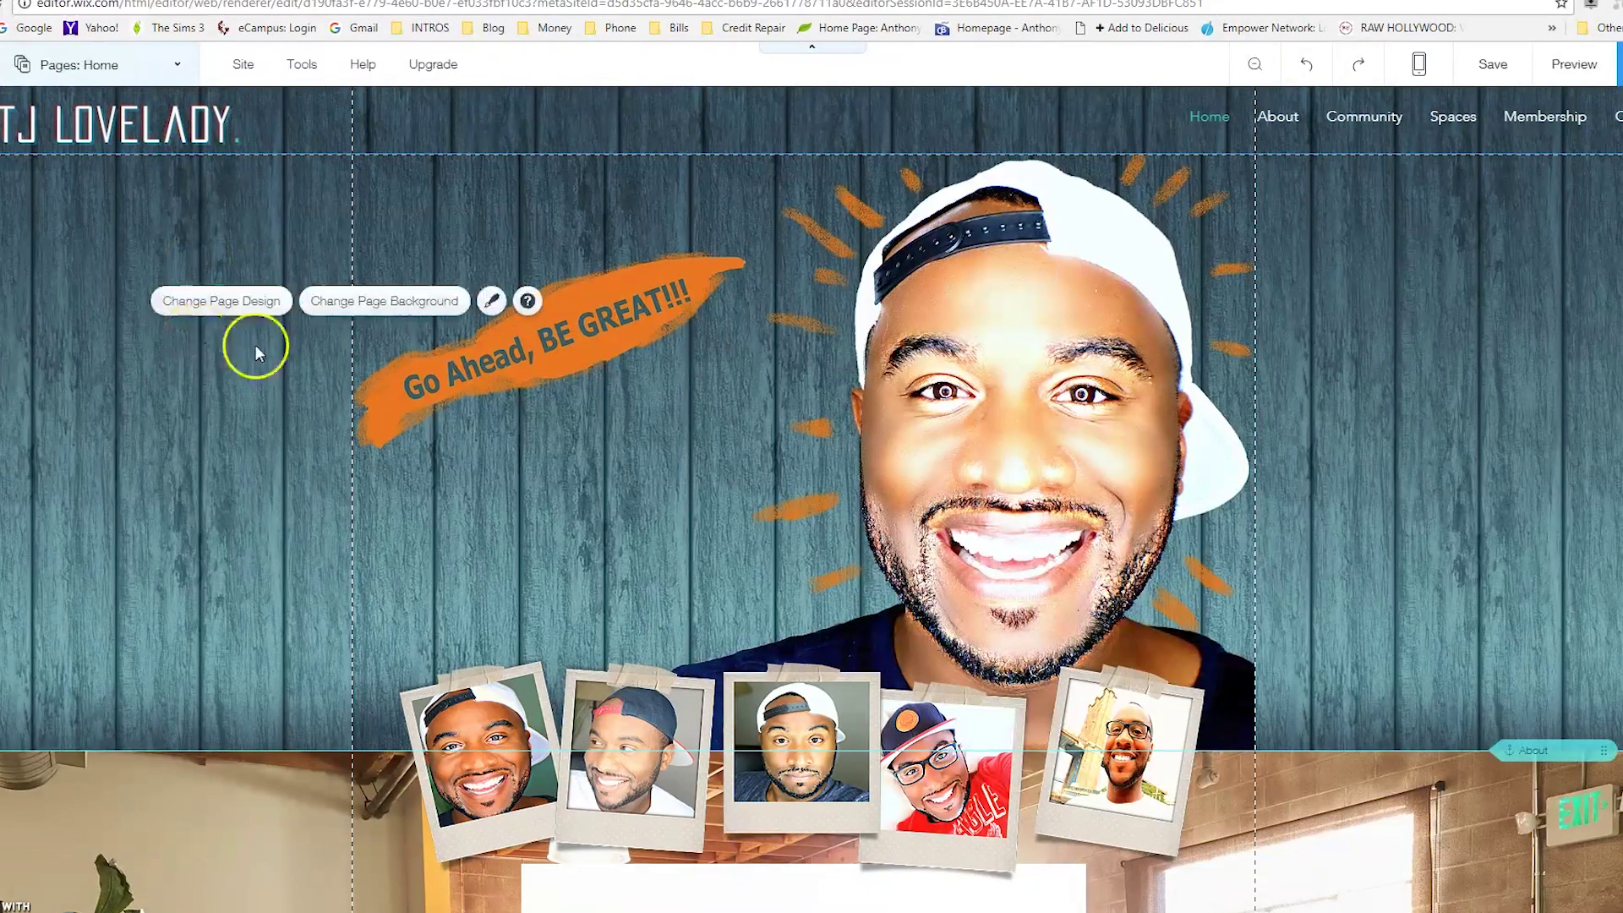
pyautogui.click(1285, 114)
pyautogui.click(1286, 112)
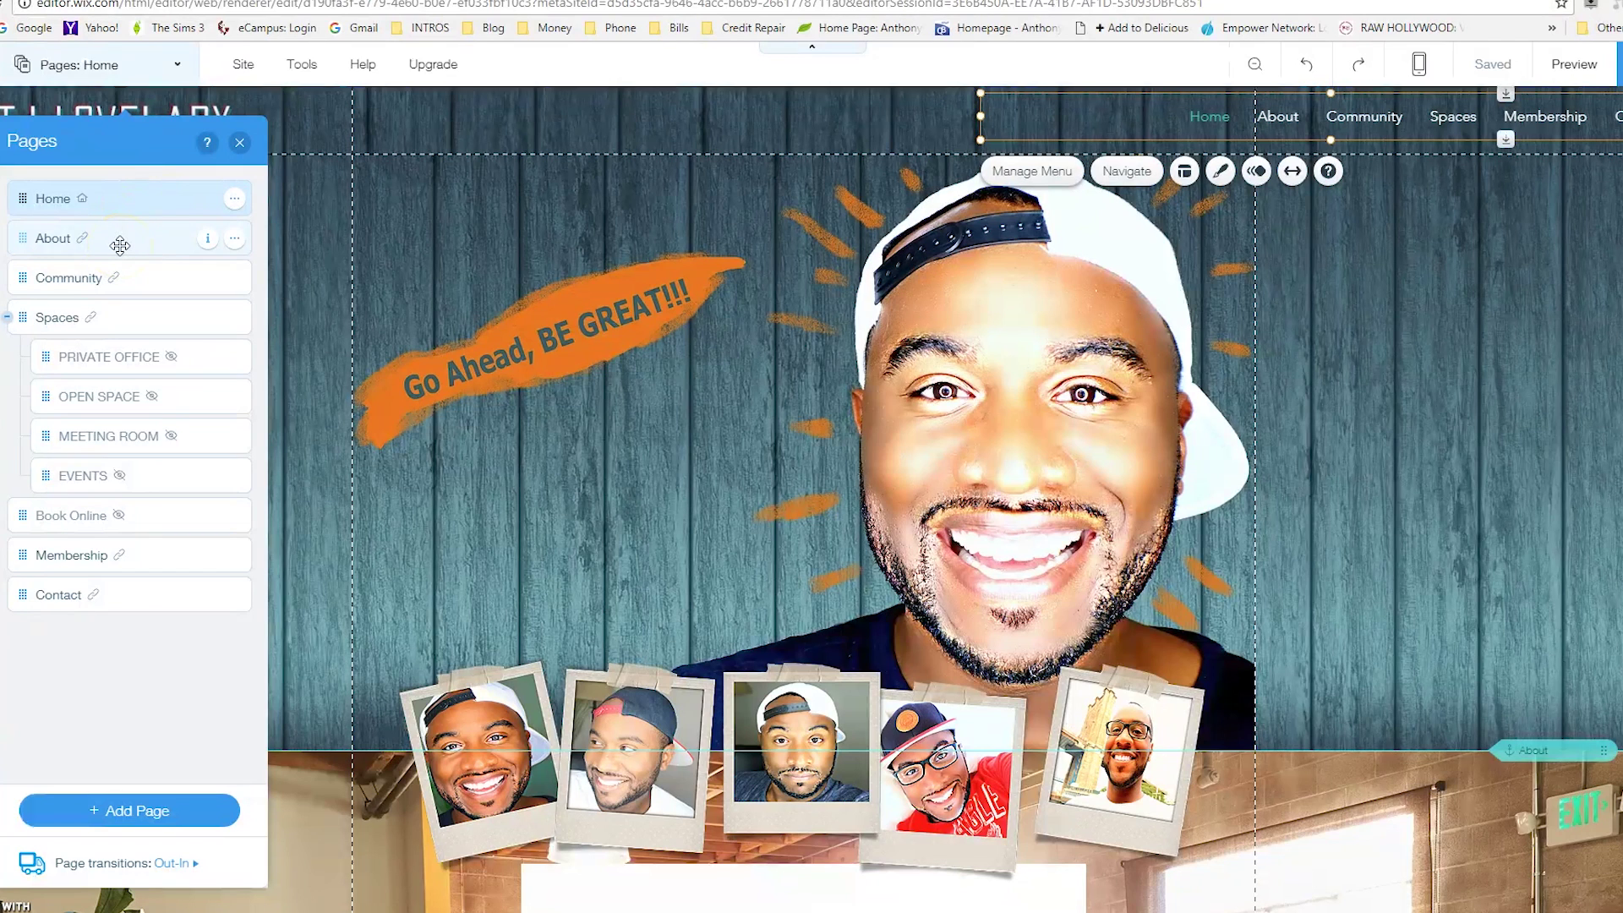
pyautogui.click(91, 277)
pyautogui.doubleClick(93, 279)
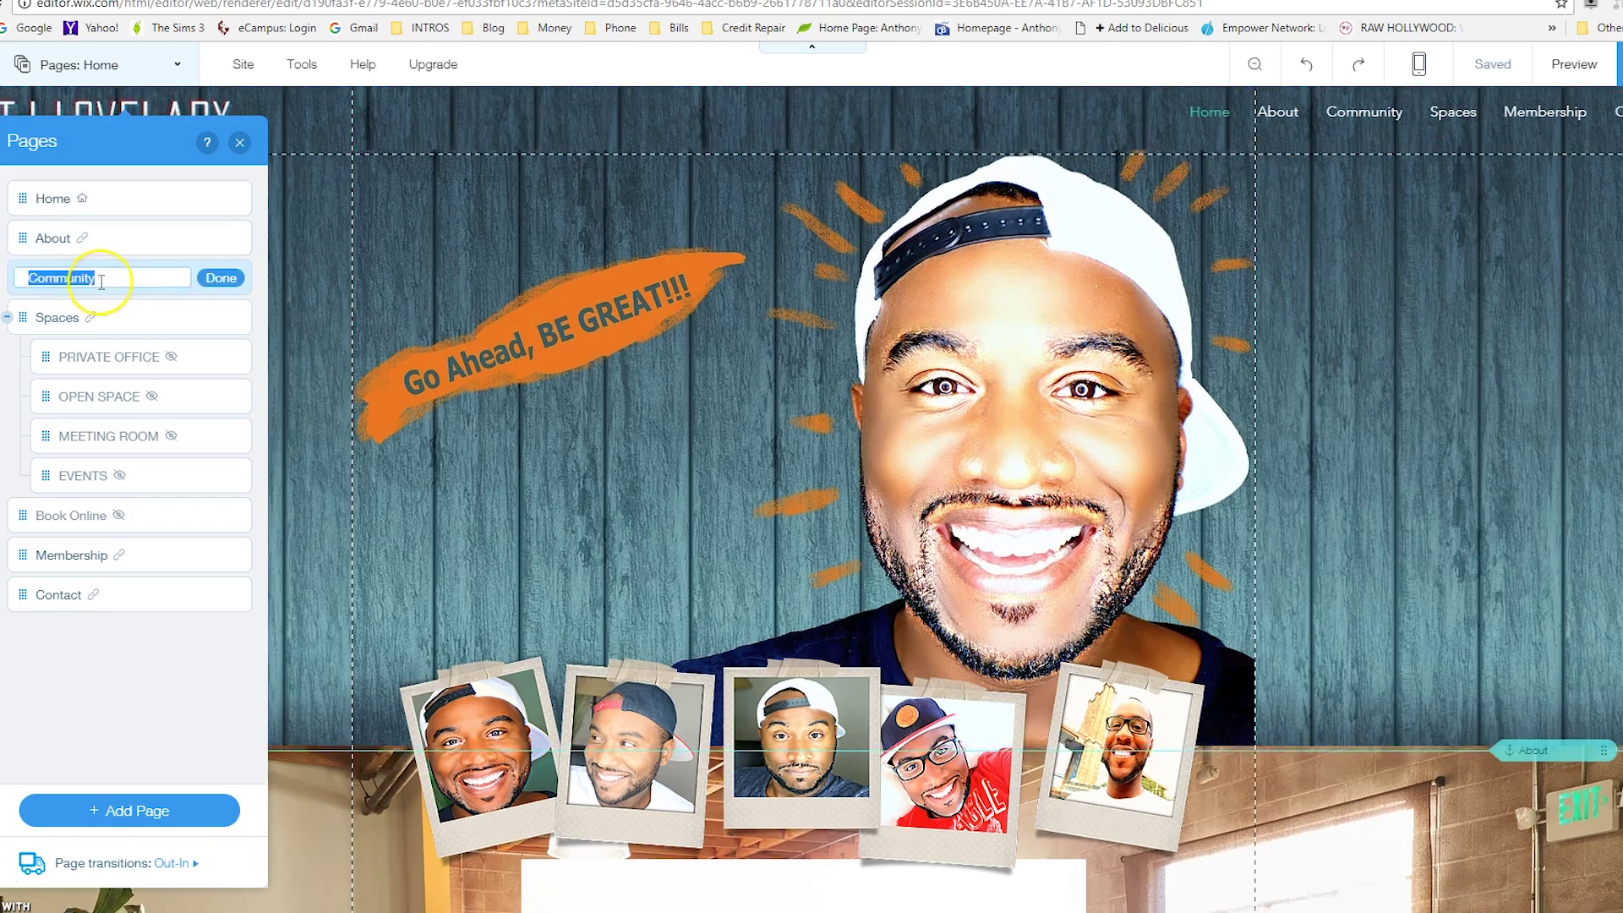
pyautogui.click(101, 281)
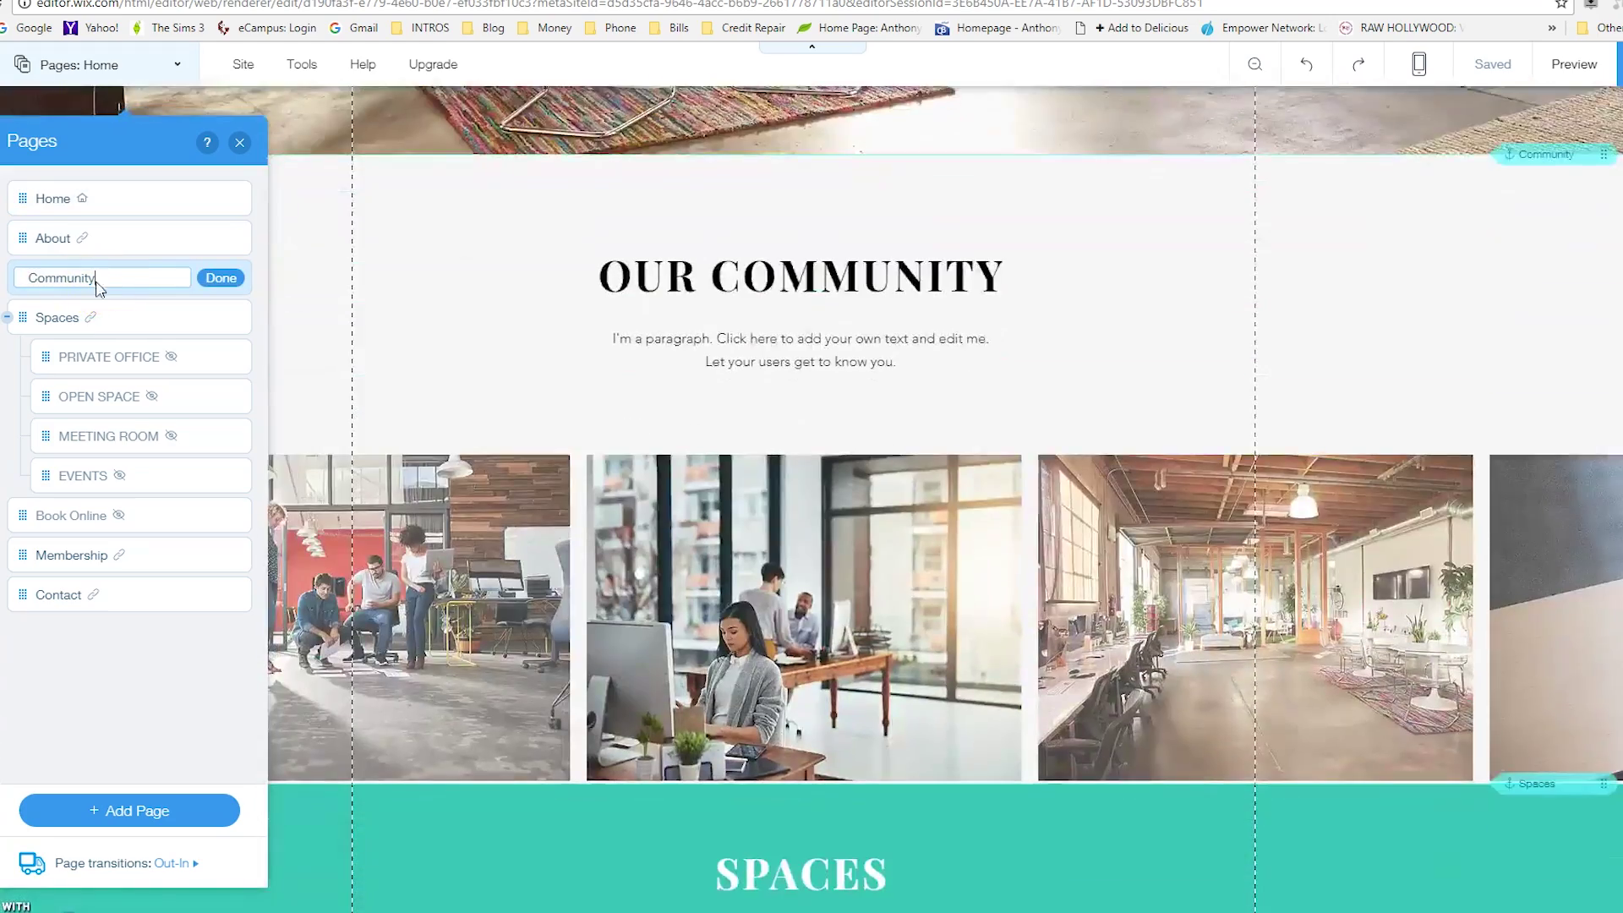
pyautogui.moveTo(56, 277); pyautogui.dragTo(26, 276)
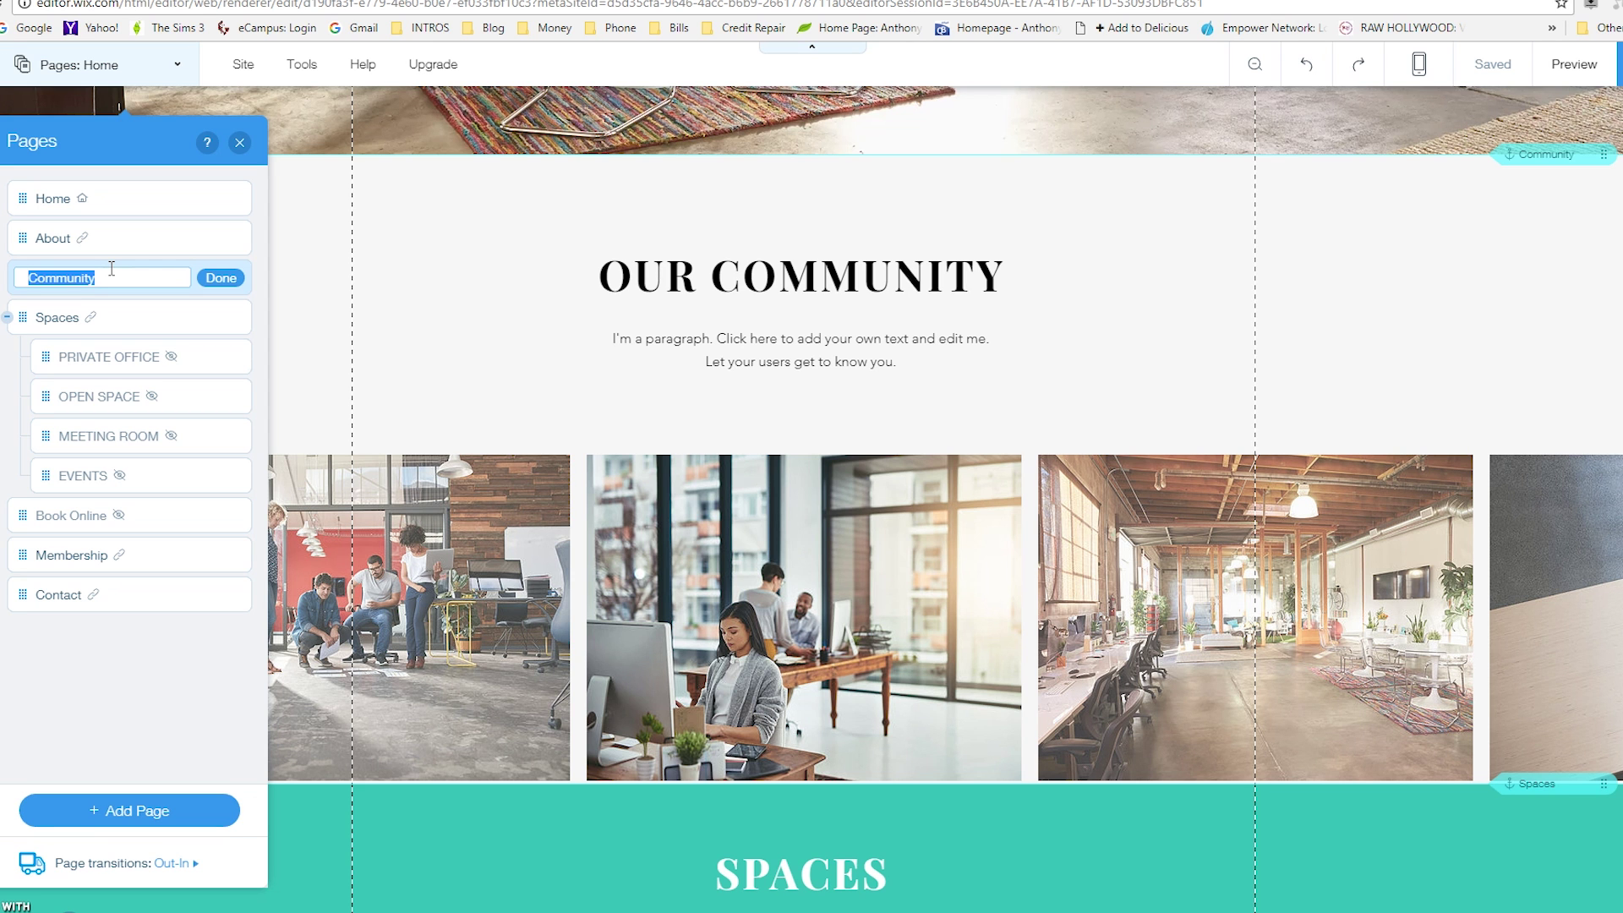
# - Examine the home page's hero, About Us and Community sections, and close the page list
pyautogui.scroll(8, 1040, 247)
pyautogui.scroll(-5, 1040, 247)
pyautogui.scroll(3, 1040, 248)
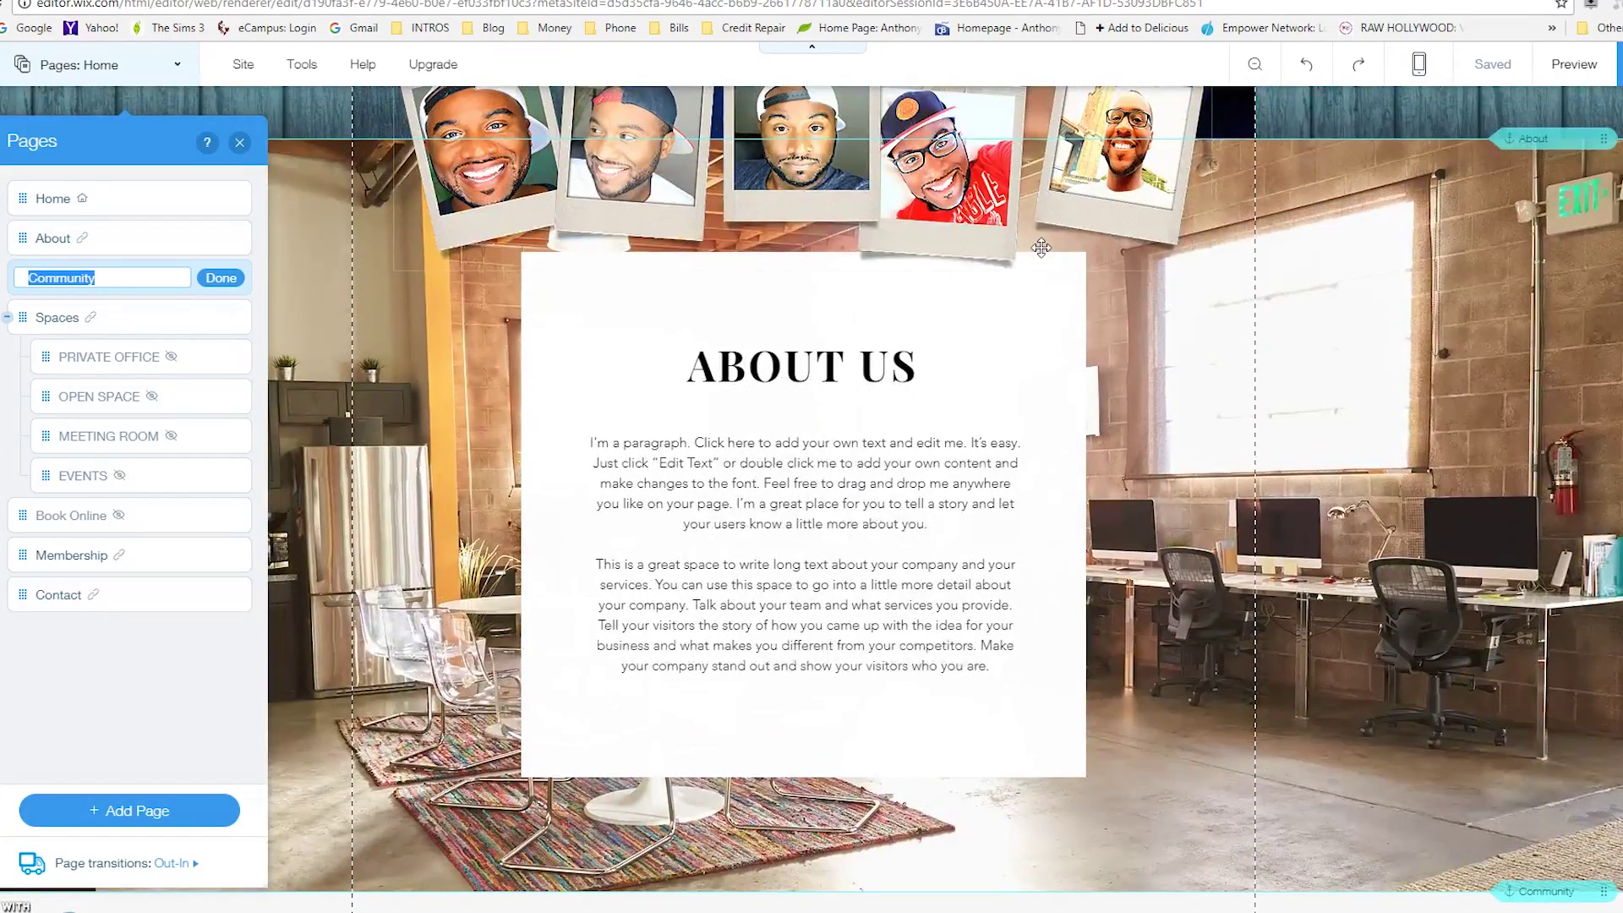
pyautogui.scroll(-5, 1040, 248)
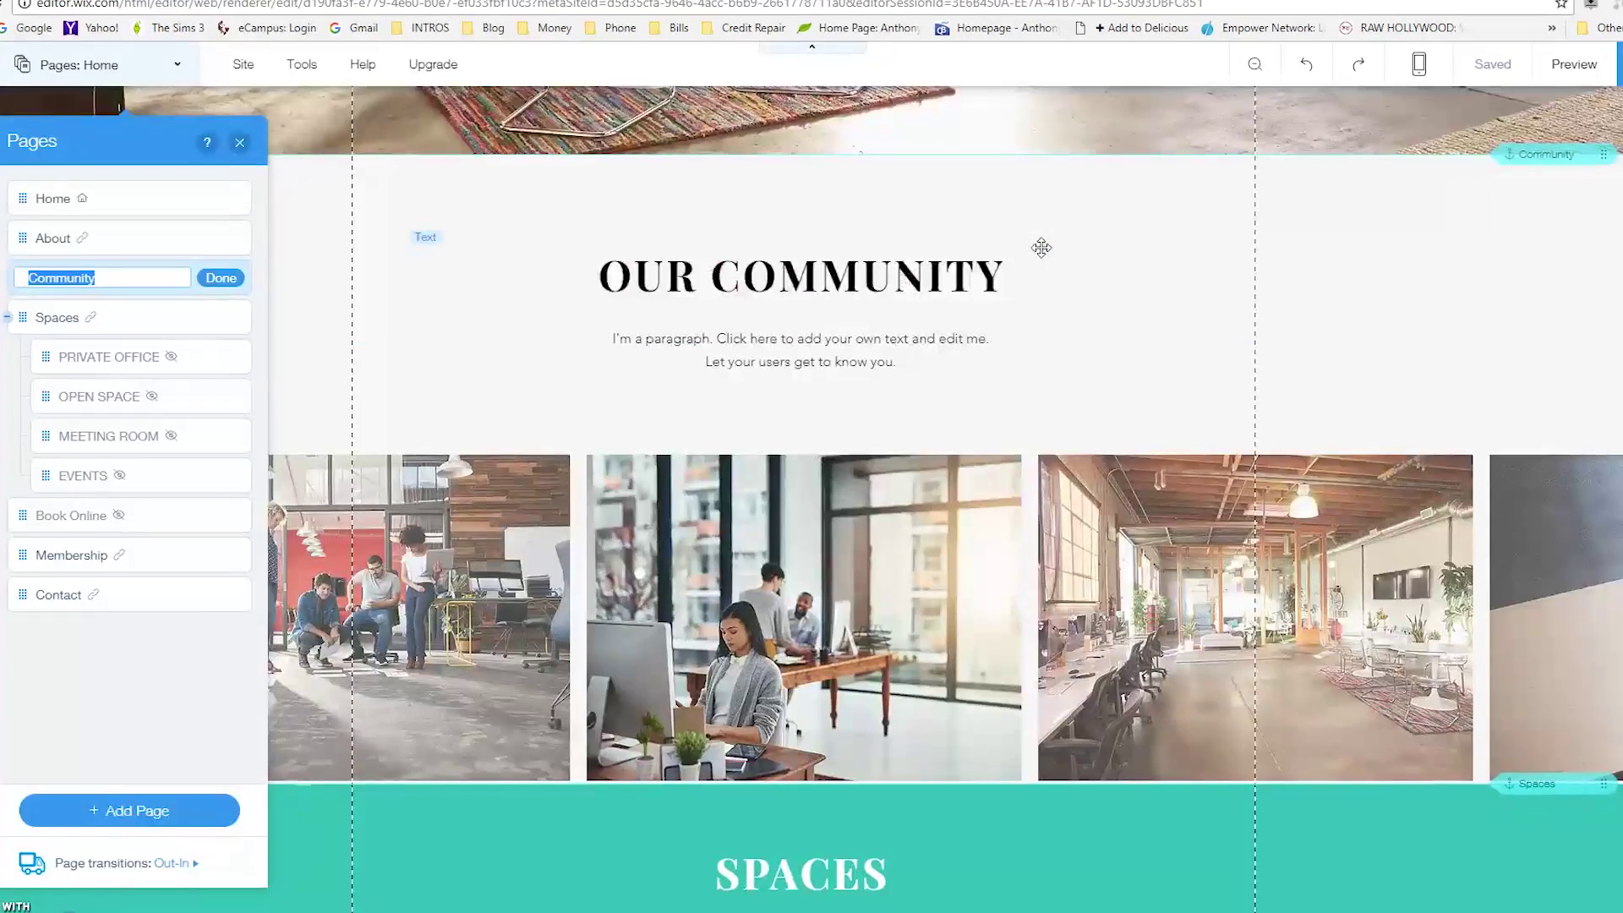
pyautogui.scroll(4, 875, 376)
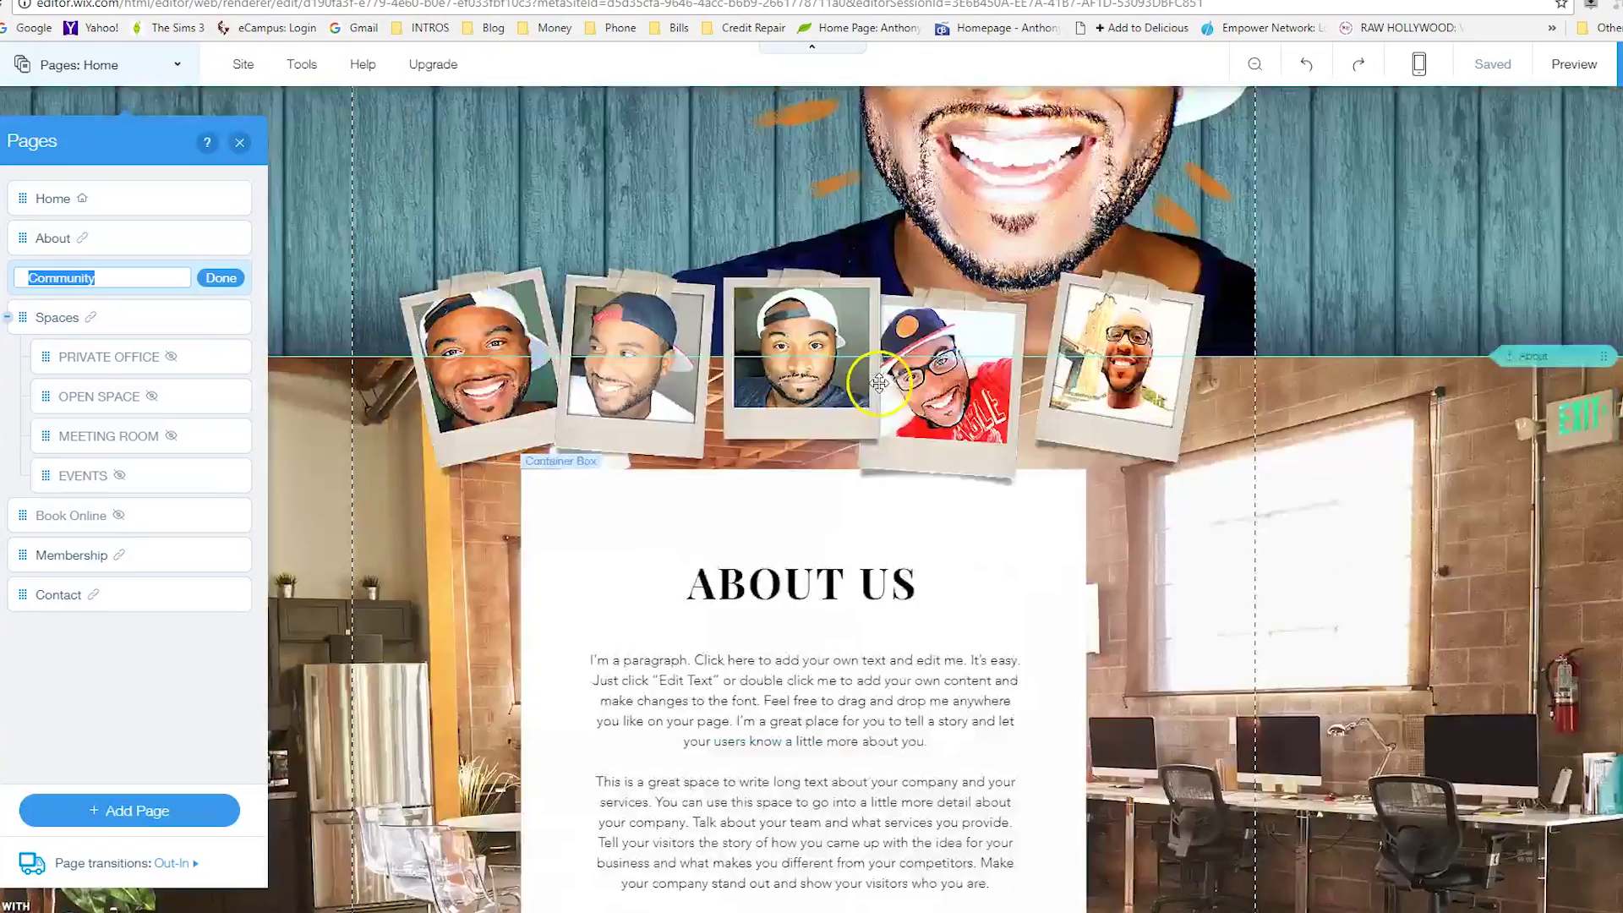
pyautogui.scroll(-5, 879, 383)
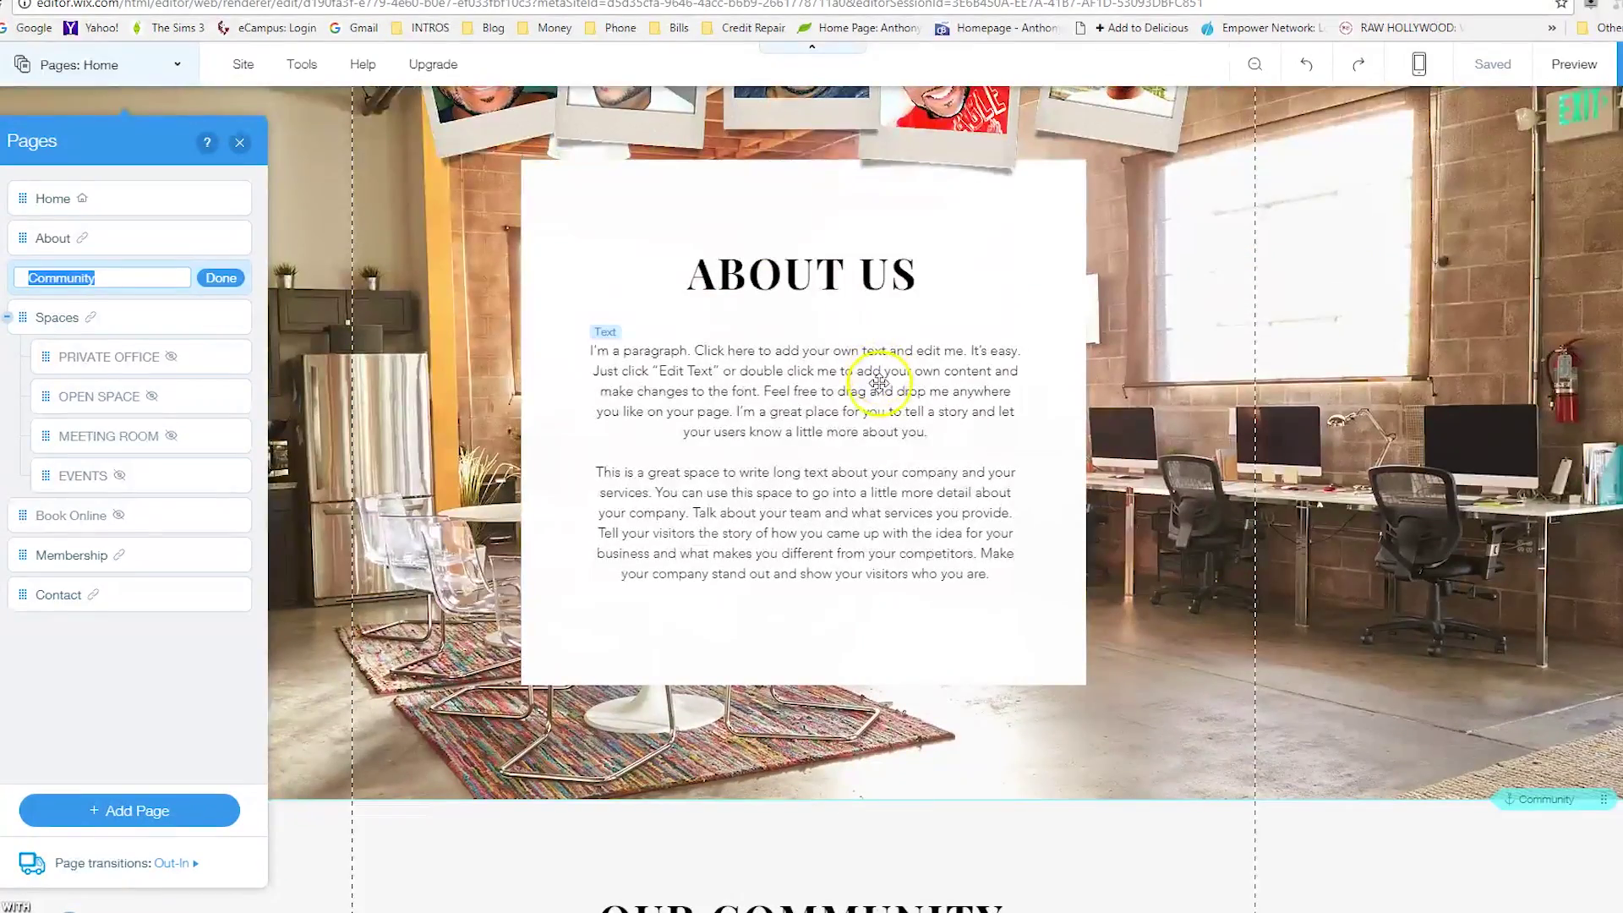
pyautogui.scroll(4, 879, 381)
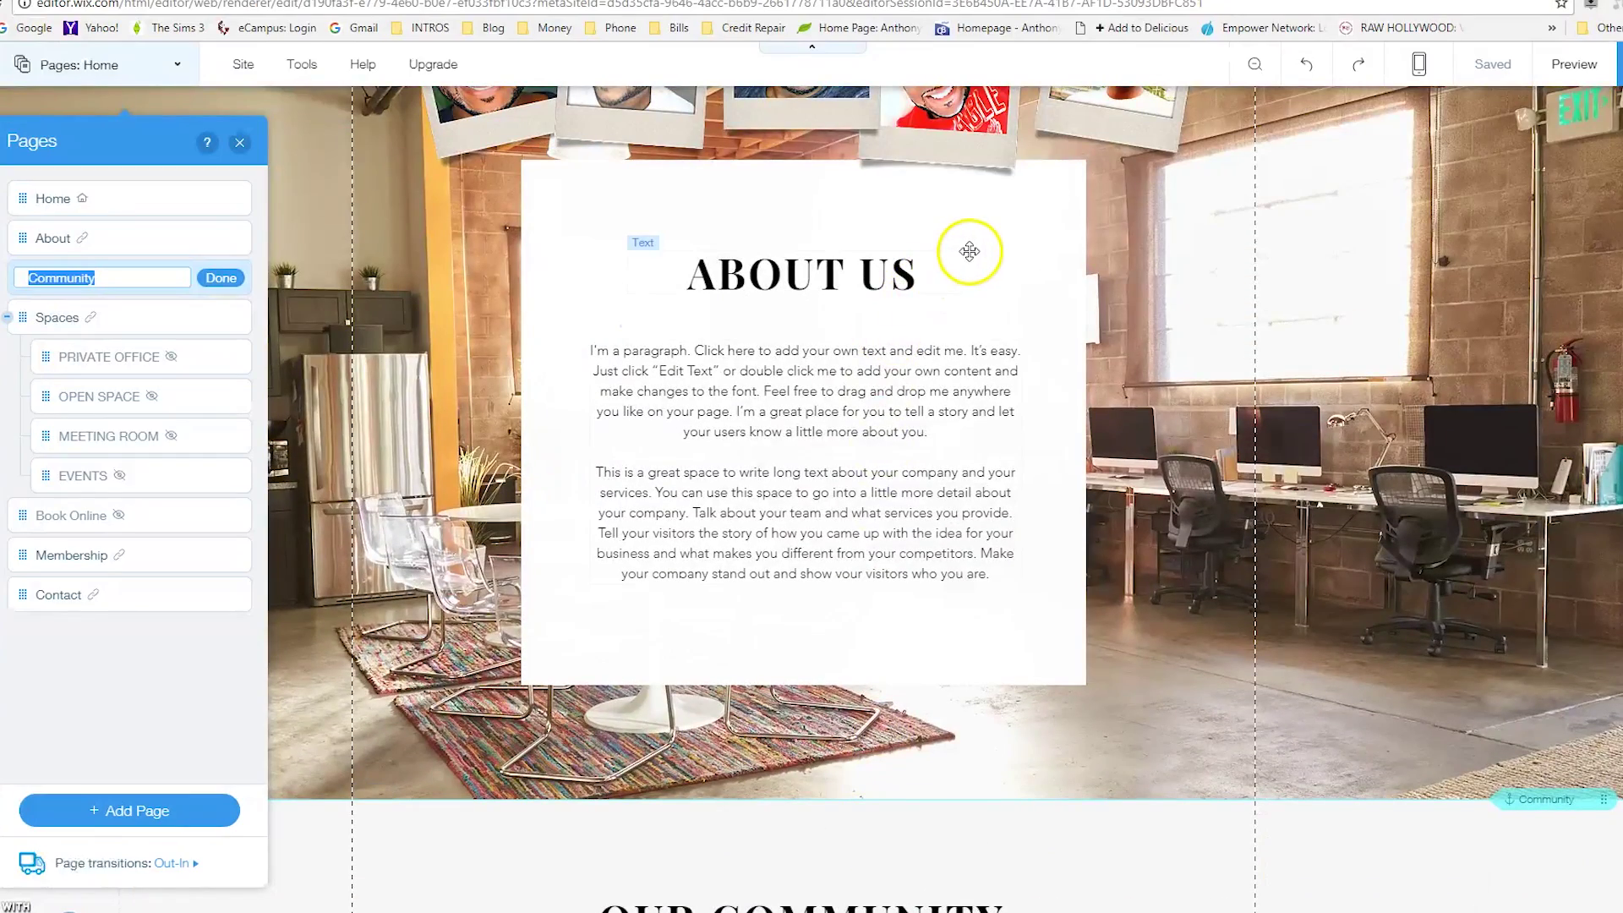
pyautogui.click(239, 142)
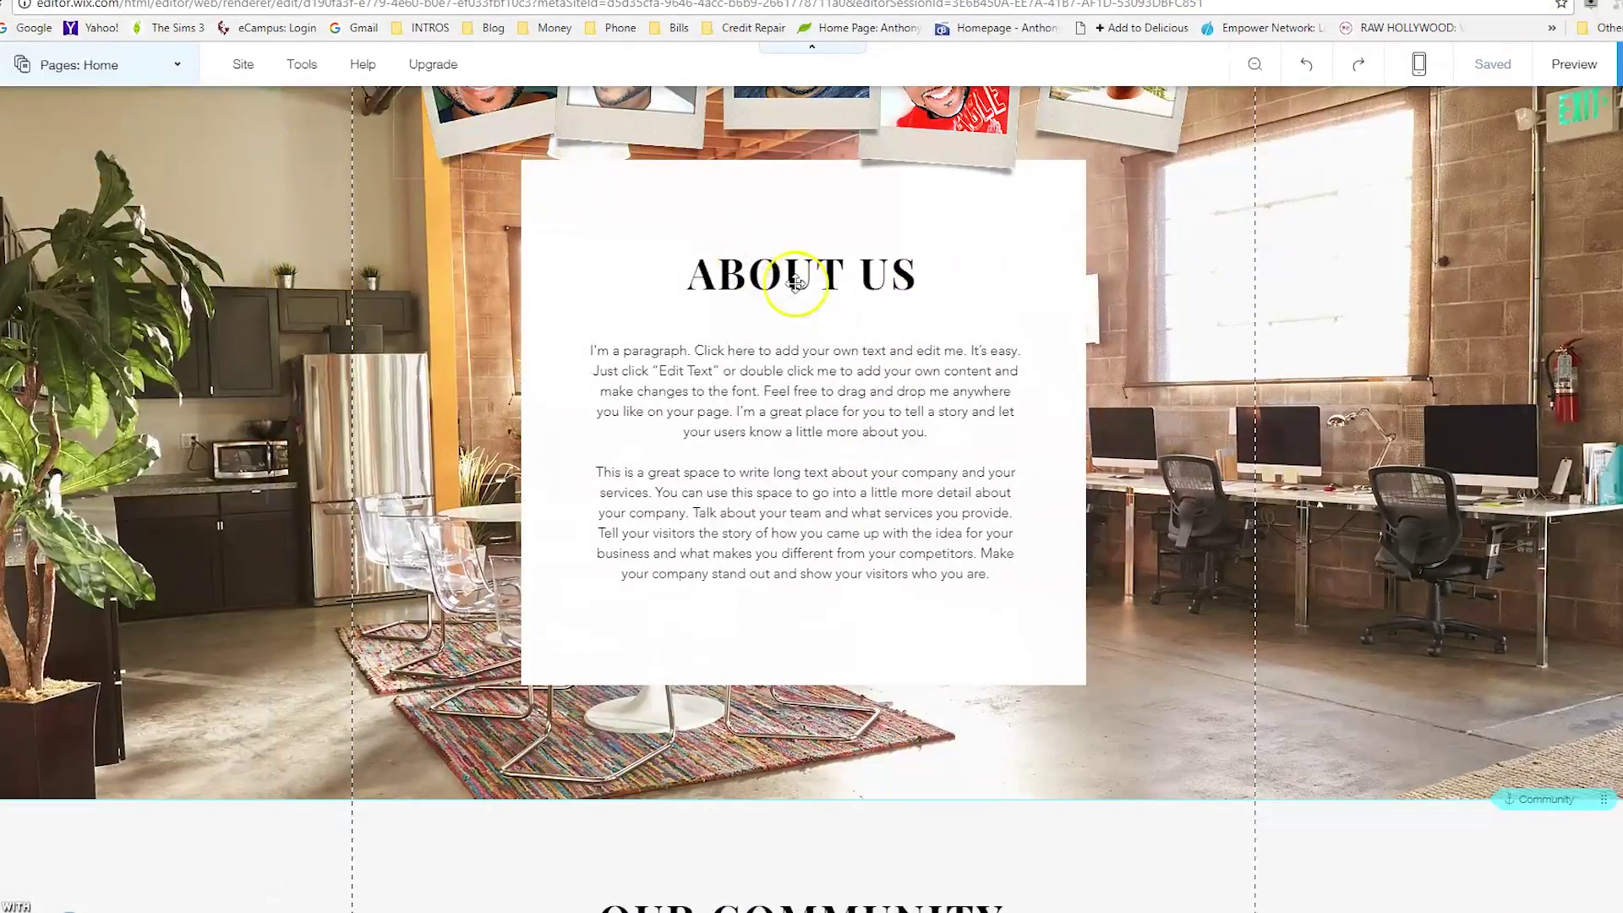
# - Delete the Our Community heading and the paragraph below it from the Community section
pyautogui.scroll(-5, 858, 344)
pyautogui.click(837, 361)
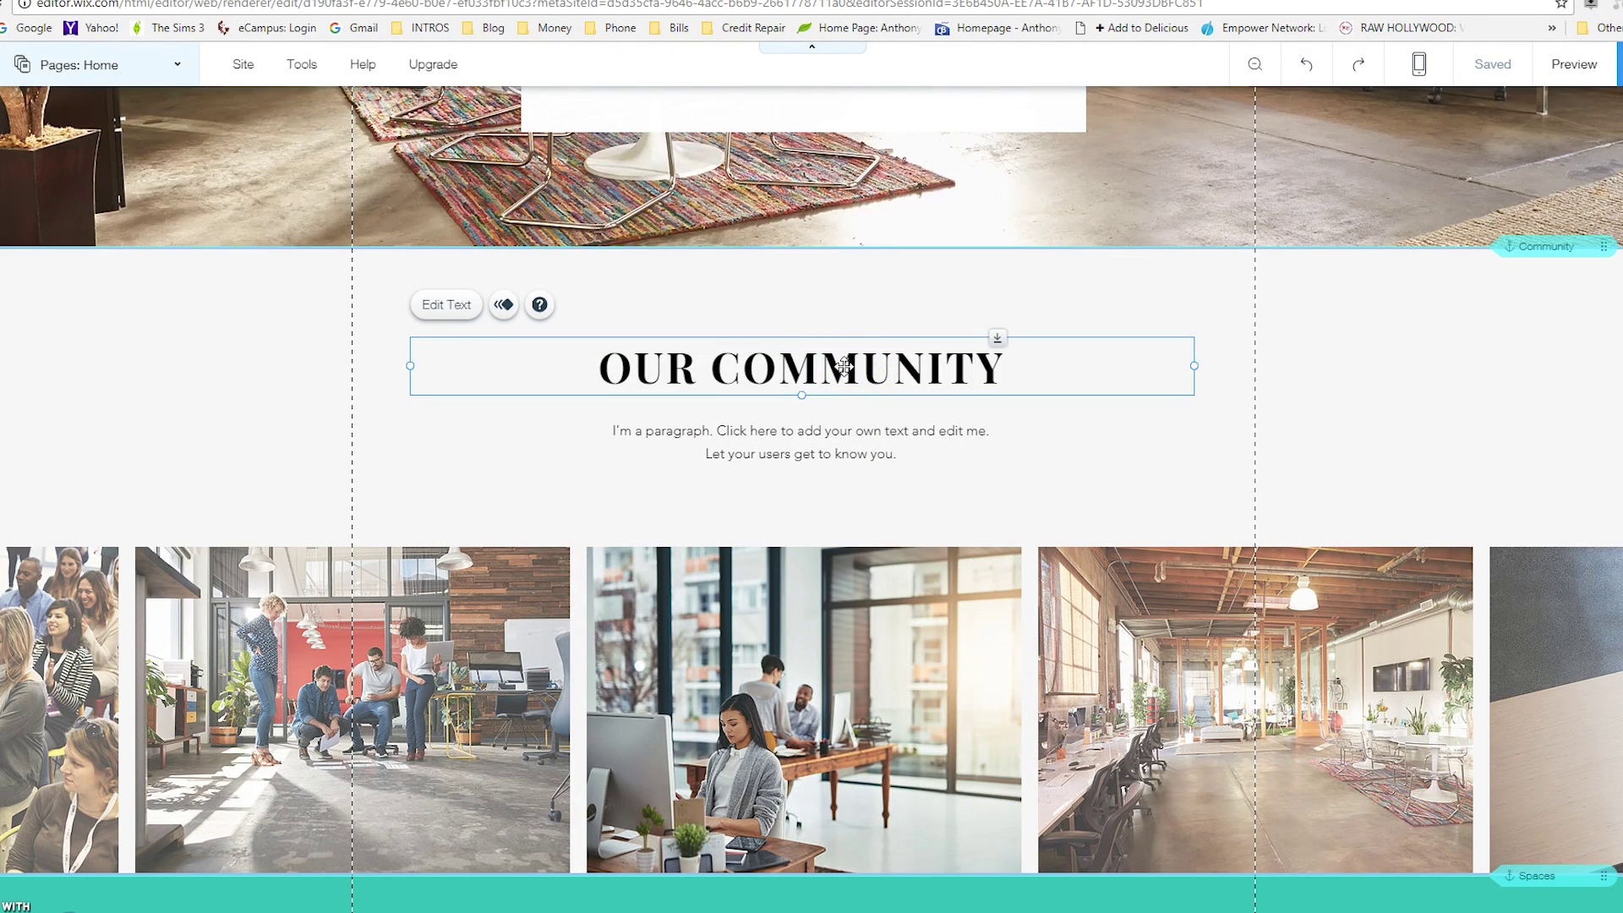
pyautogui.press('Delete')
pyautogui.click(845, 456)
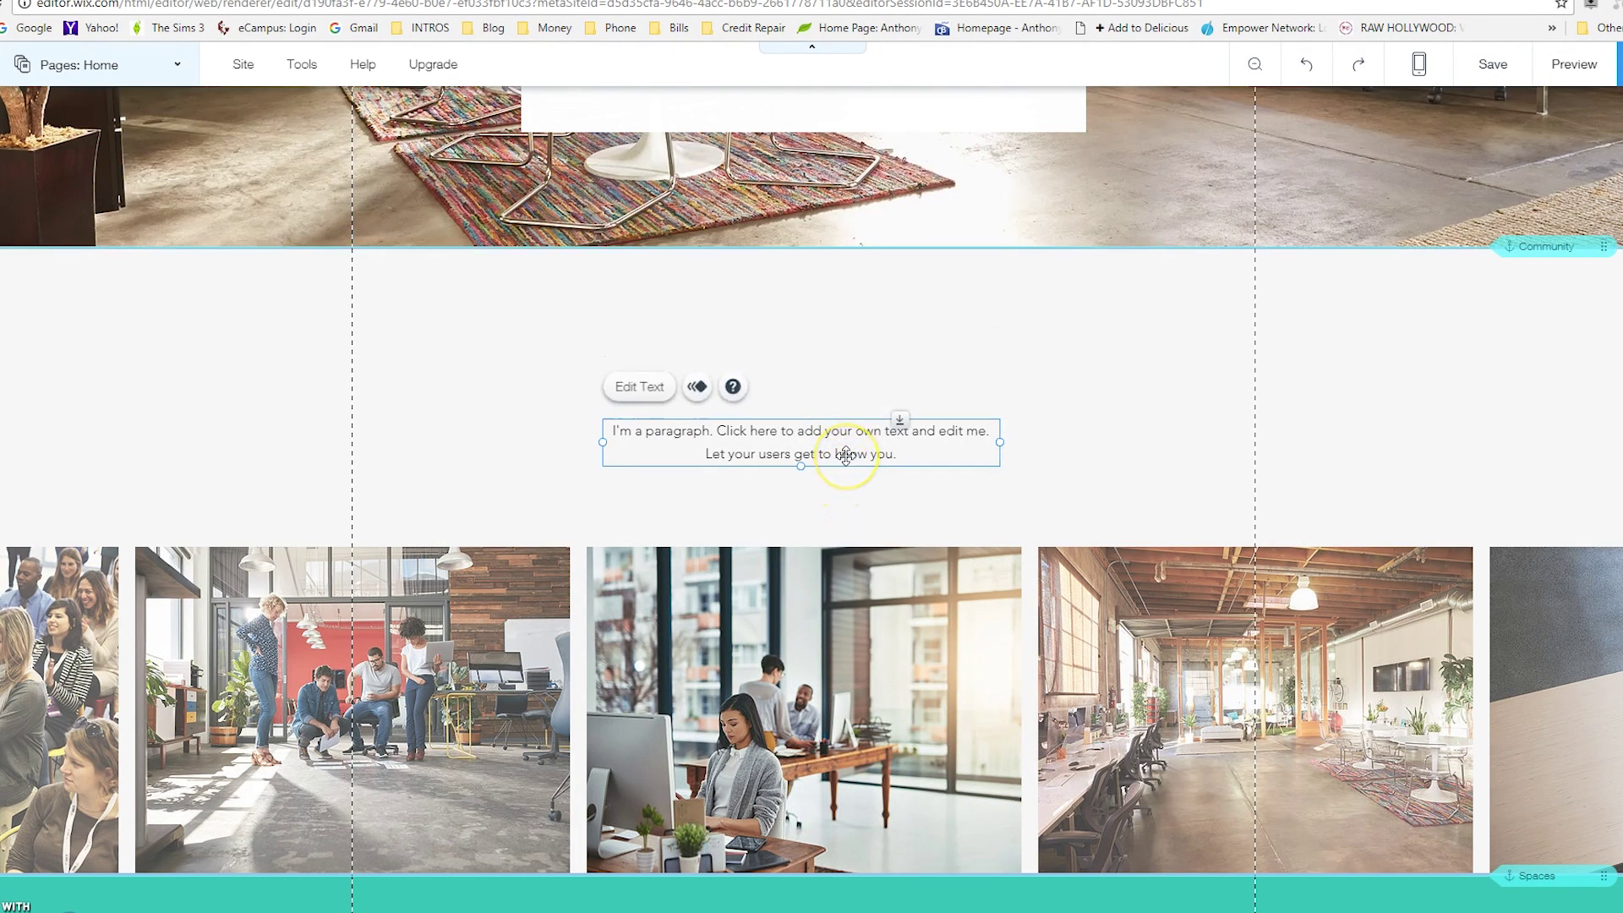
pyautogui.press('Delete')
# - Delete the showcase strip of office photos above the Spaces section
pyautogui.scroll(-2, 725, 600)
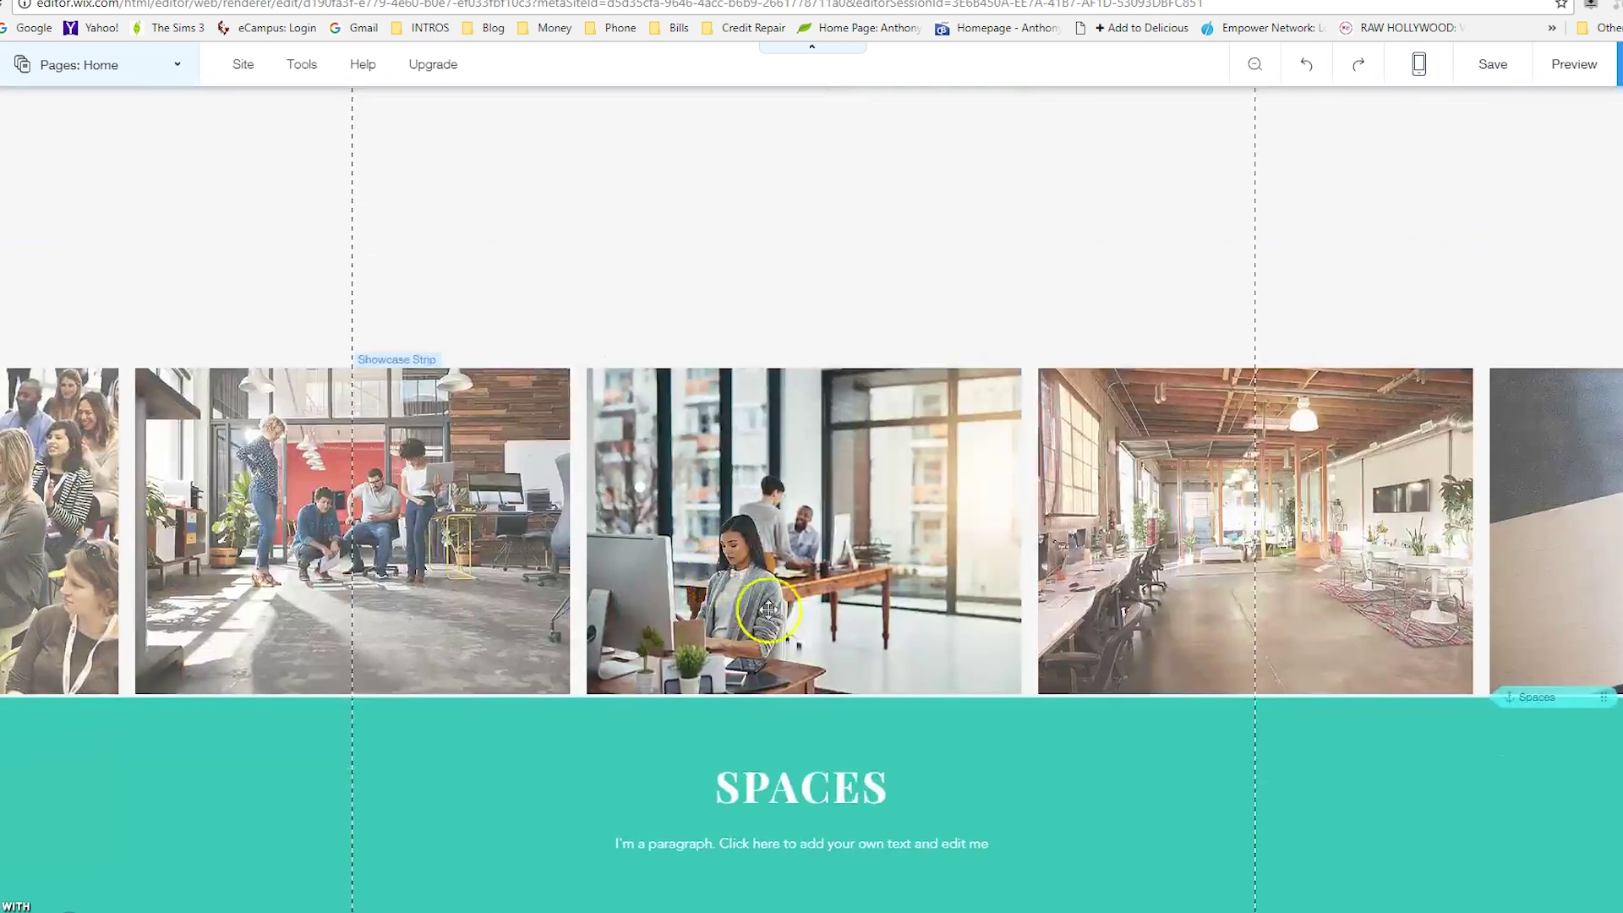
pyautogui.click(829, 554)
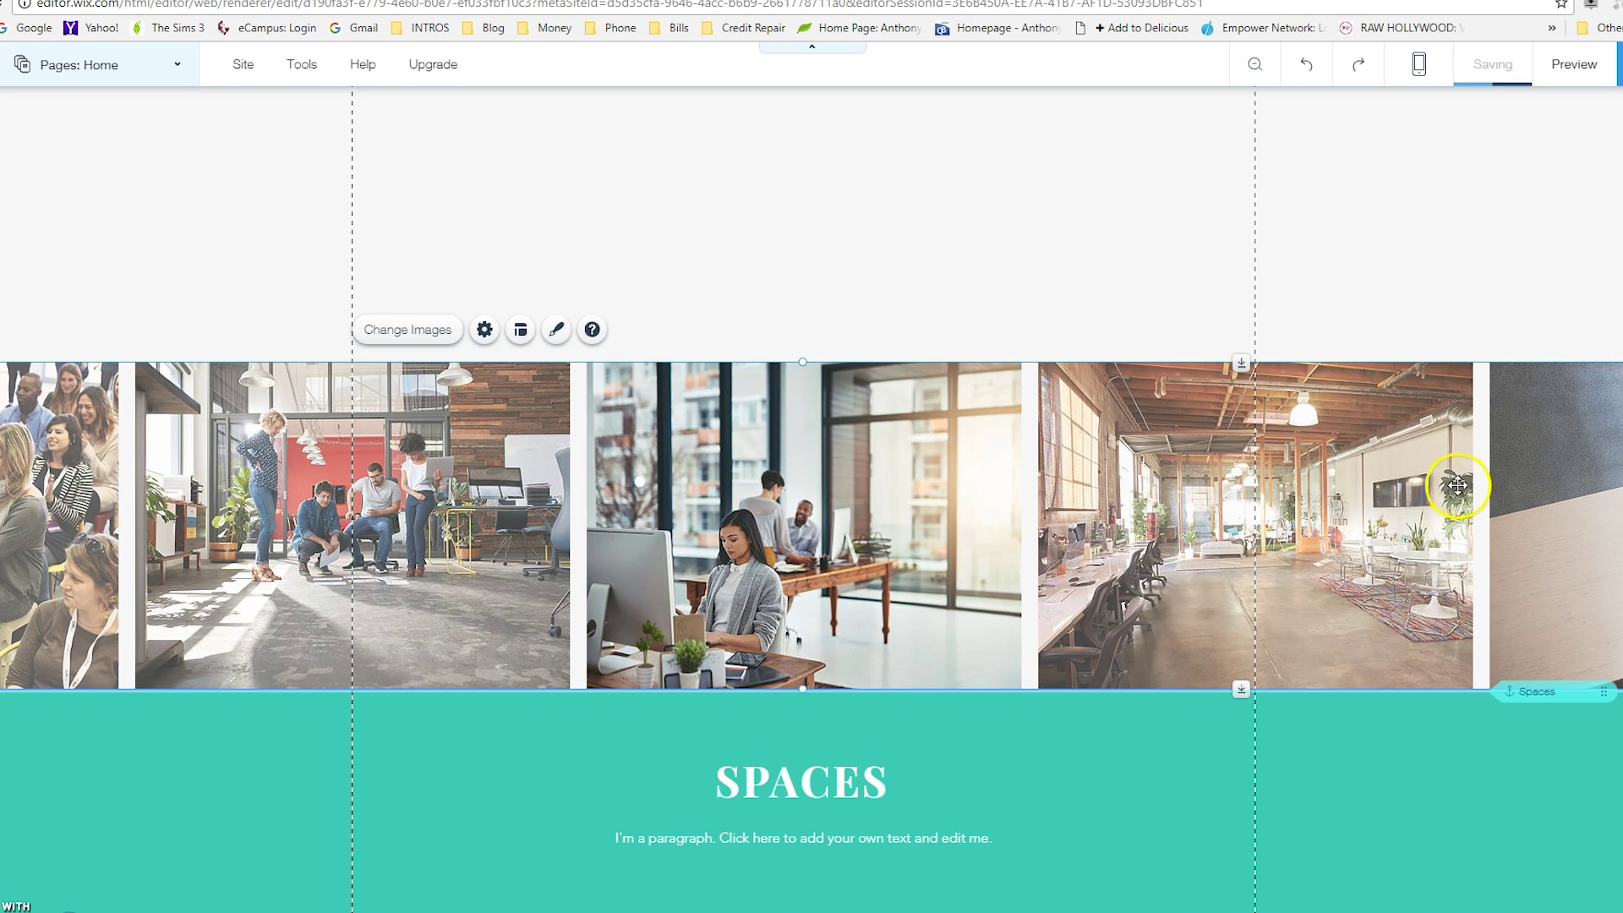
pyautogui.press('Delete')
# - Move the About Us container box with its text down from the office photo strip, centred in the emptied Community strip
pyautogui.scroll(5, 677, 408)
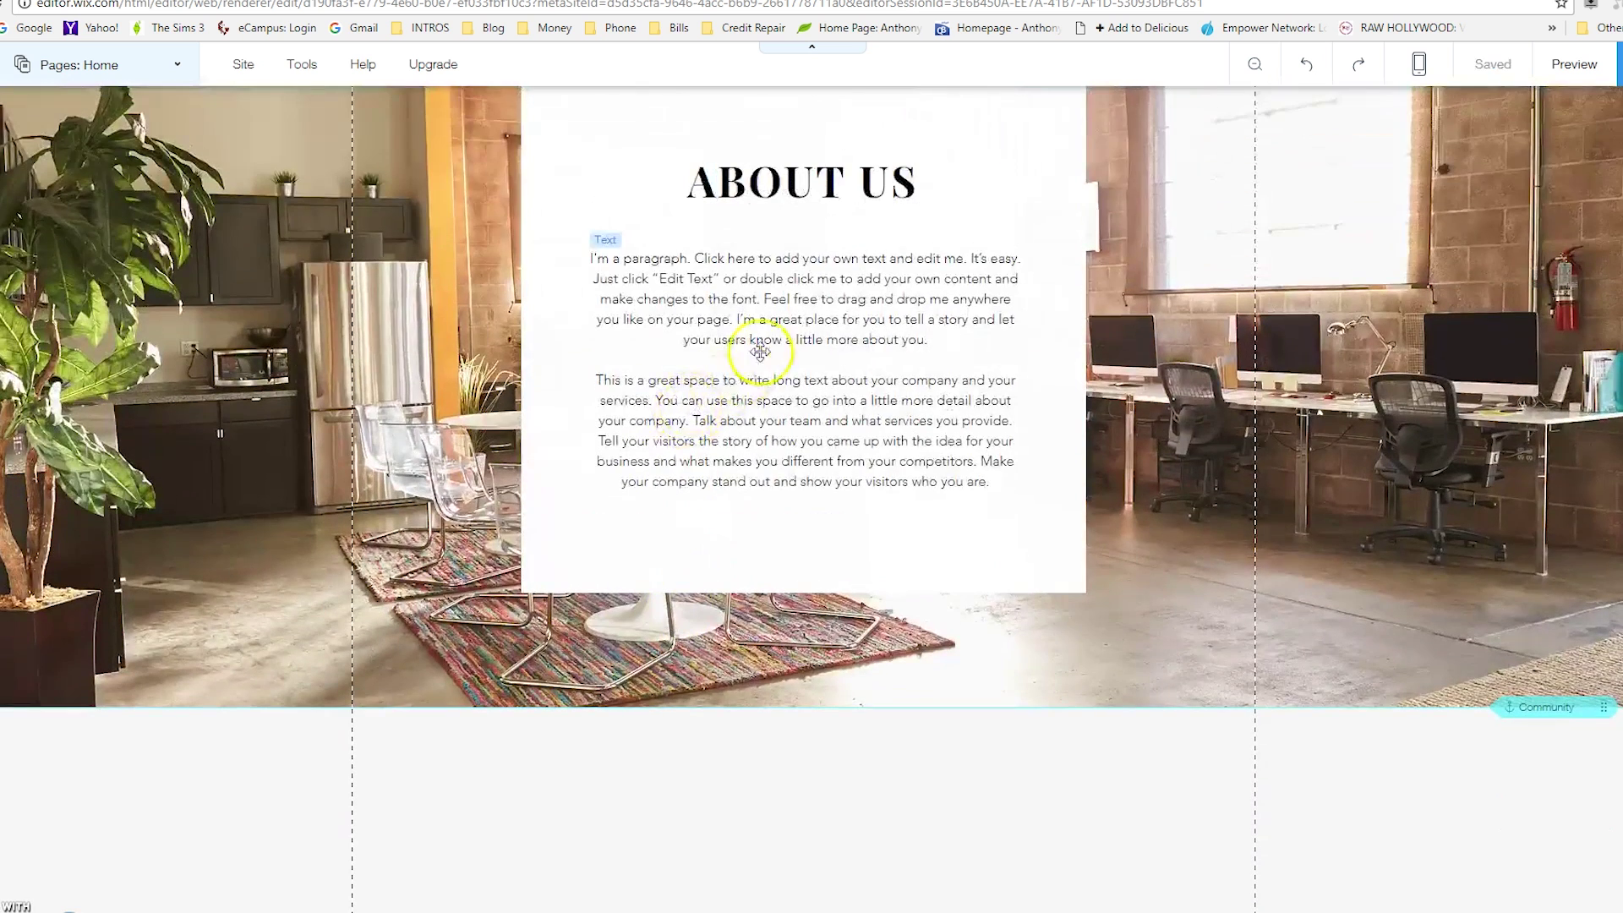
pyautogui.moveTo(985, 135); pyautogui.dragTo(959, 562)
pyautogui.click(1120, 219)
pyautogui.scroll(5, 998, 442)
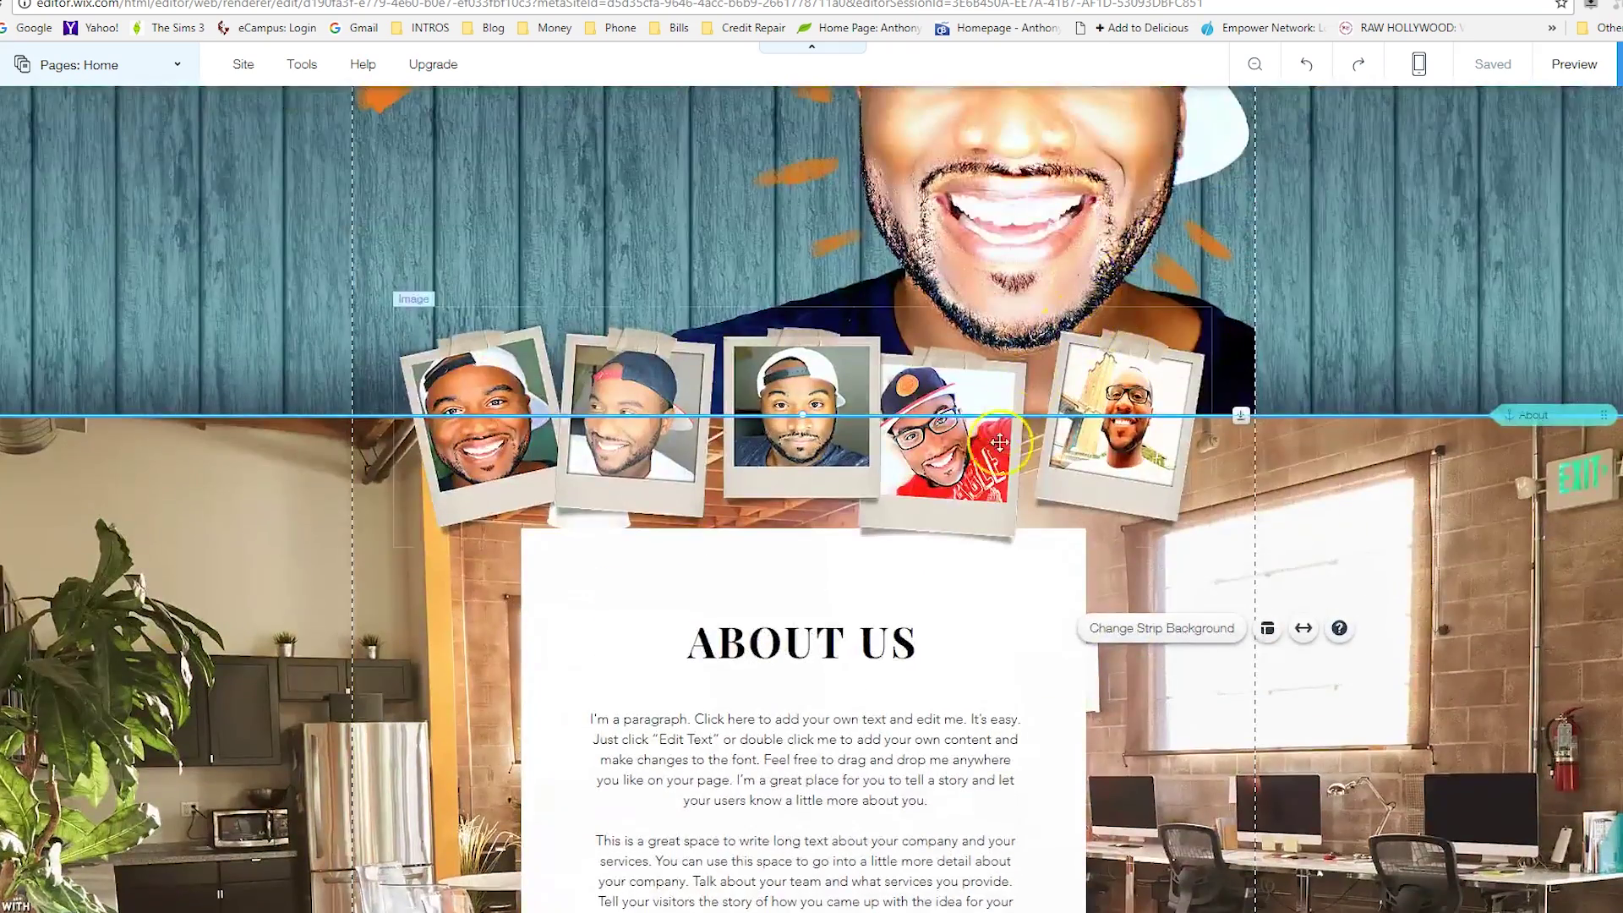
pyautogui.scroll(-3, 999, 442)
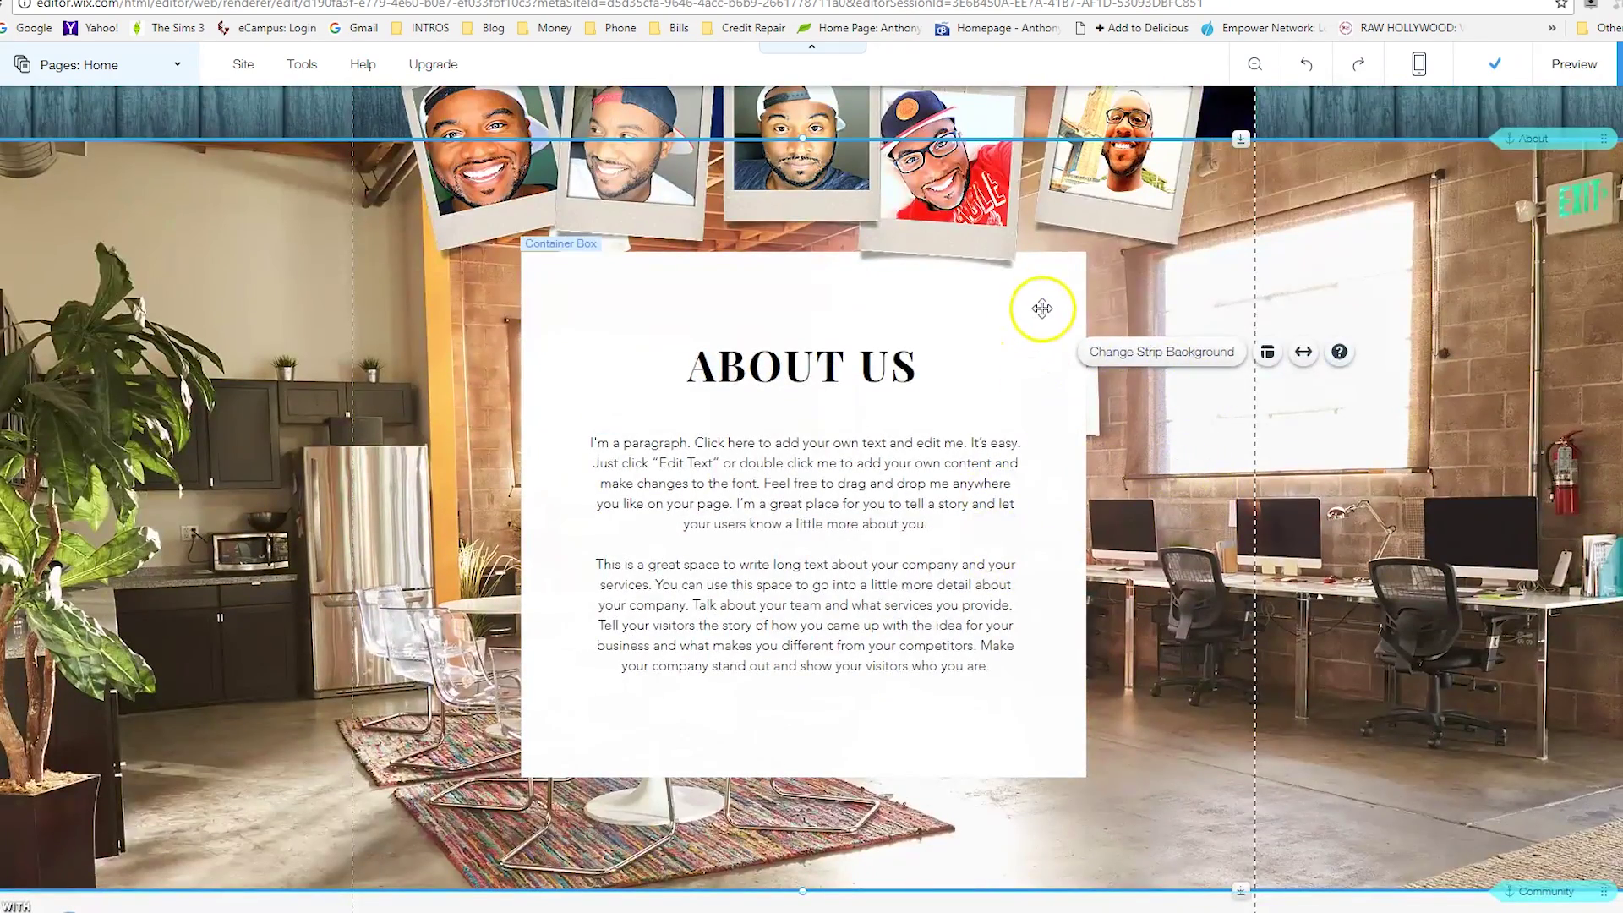
pyautogui.click(1042, 309)
pyautogui.moveTo(572, 281); pyautogui.dragTo(584, 638)
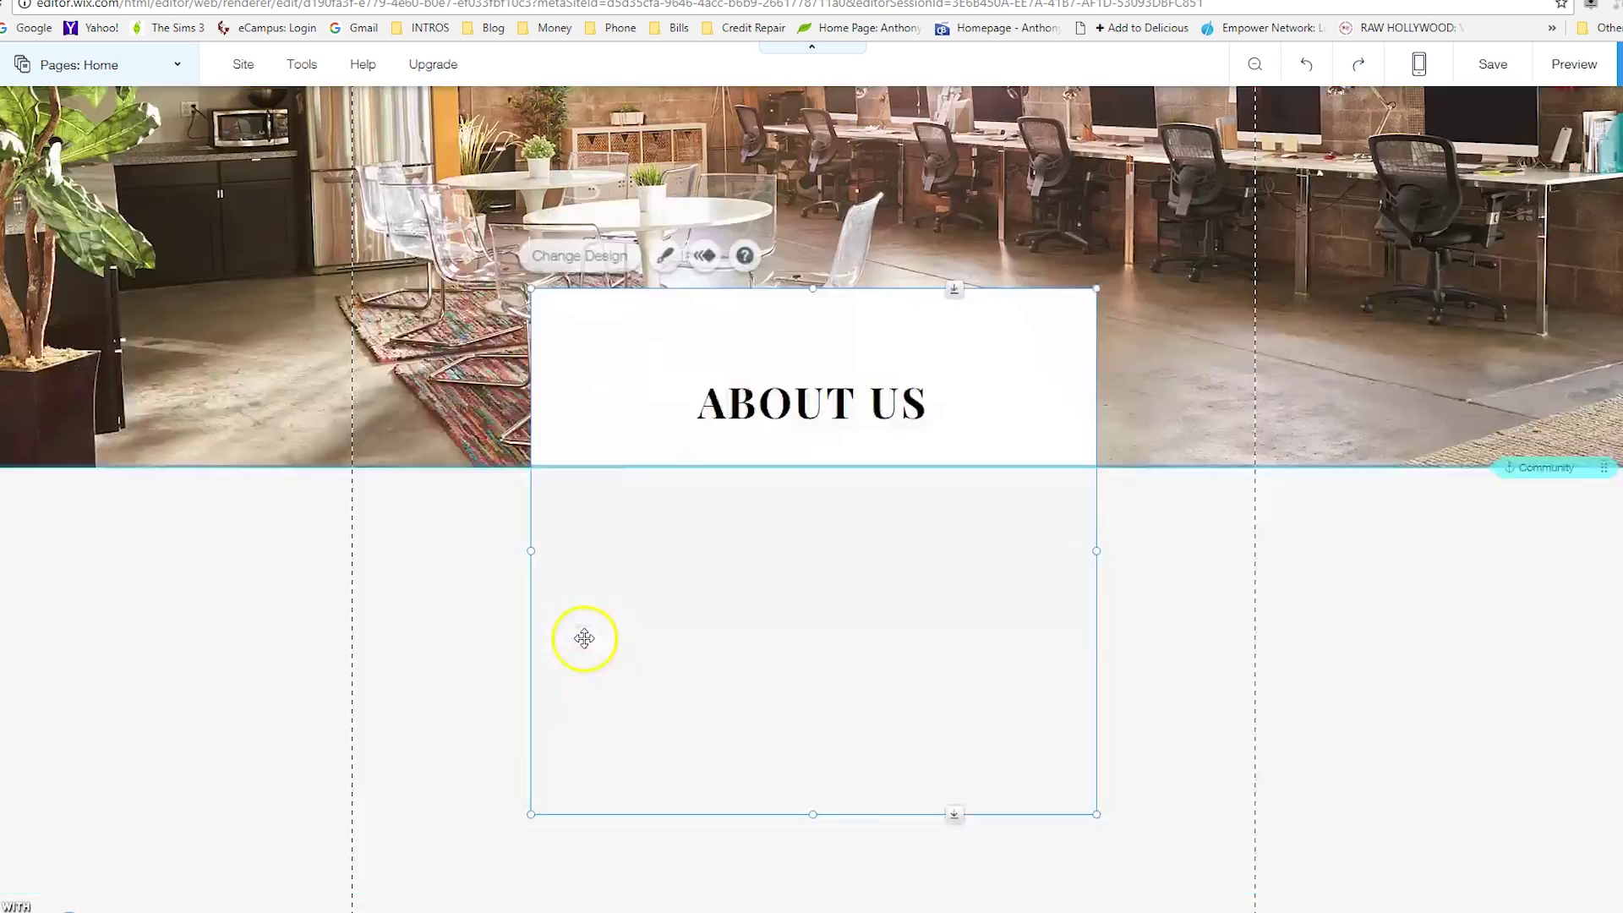
pyautogui.scroll(-5, 688, 442)
pyautogui.scroll(5, 826, 427)
pyautogui.moveTo(587, 386); pyautogui.dragTo(580, 536)
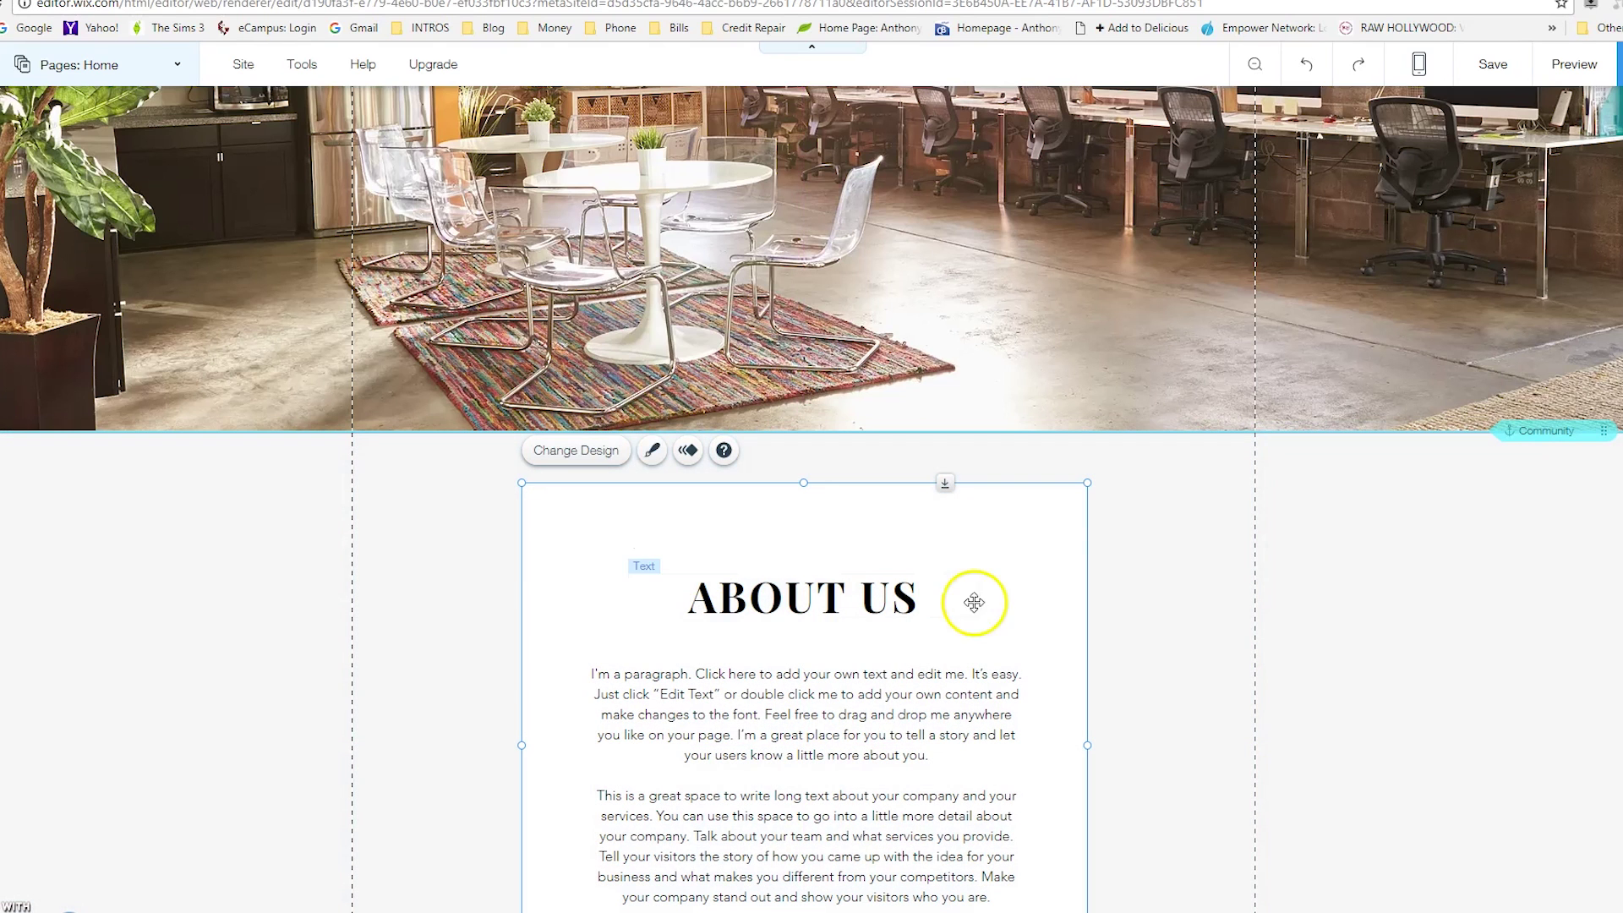
pyautogui.click(1327, 609)
pyautogui.scroll(-2, 1327, 610)
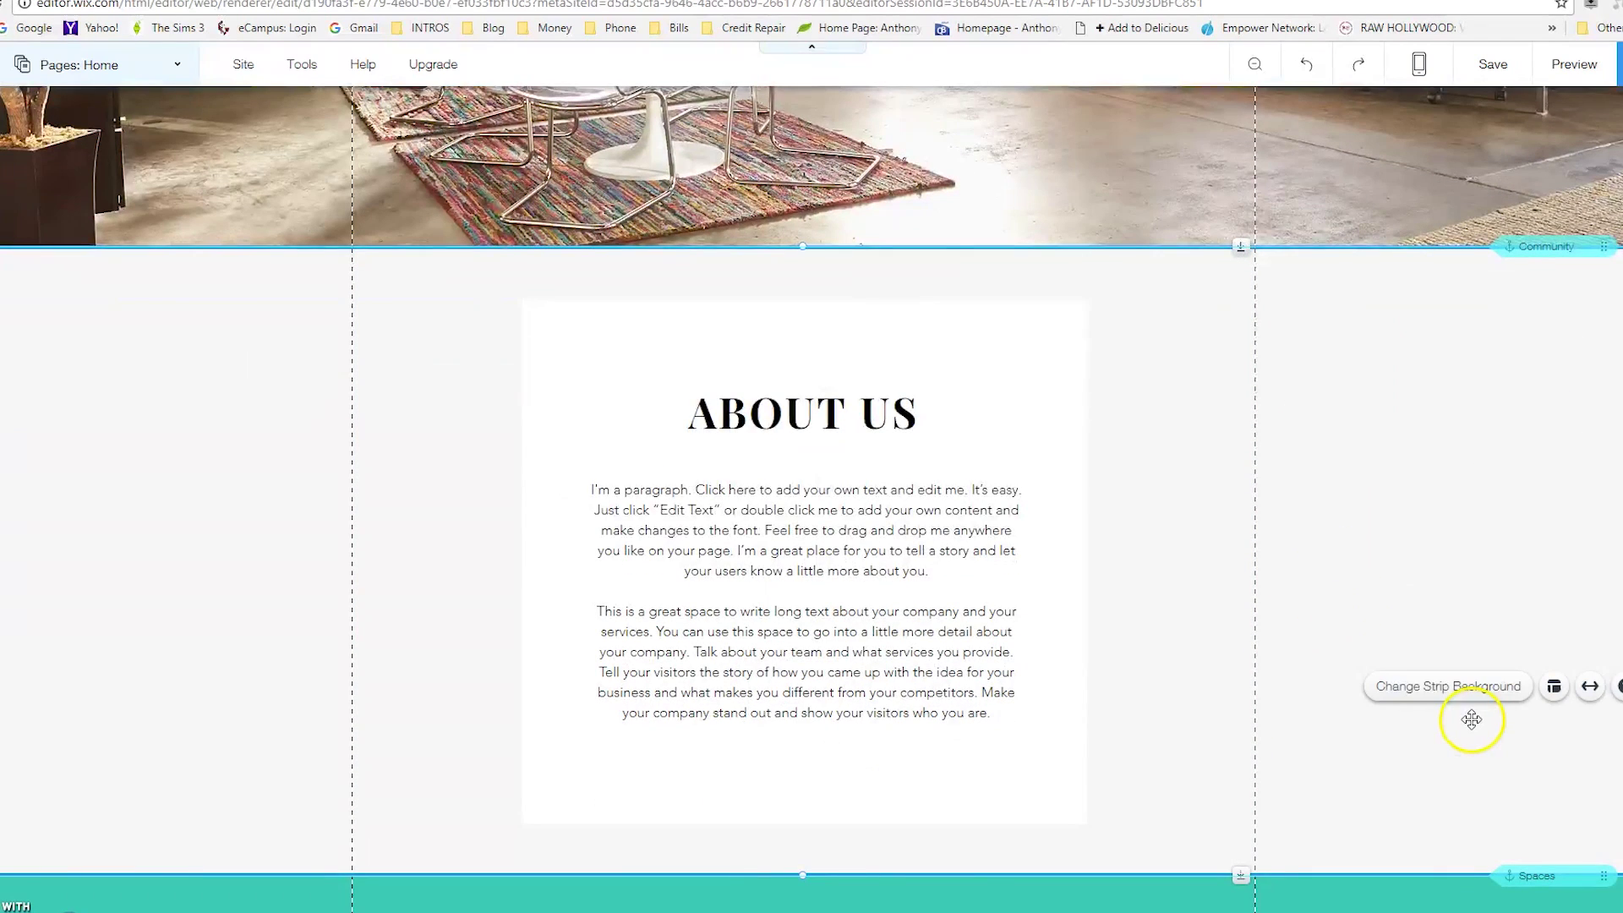
# - Examine the home page layout from the header and office photo strip down to the About Us box and Spaces section
pyautogui.scroll(10, 530, 379)
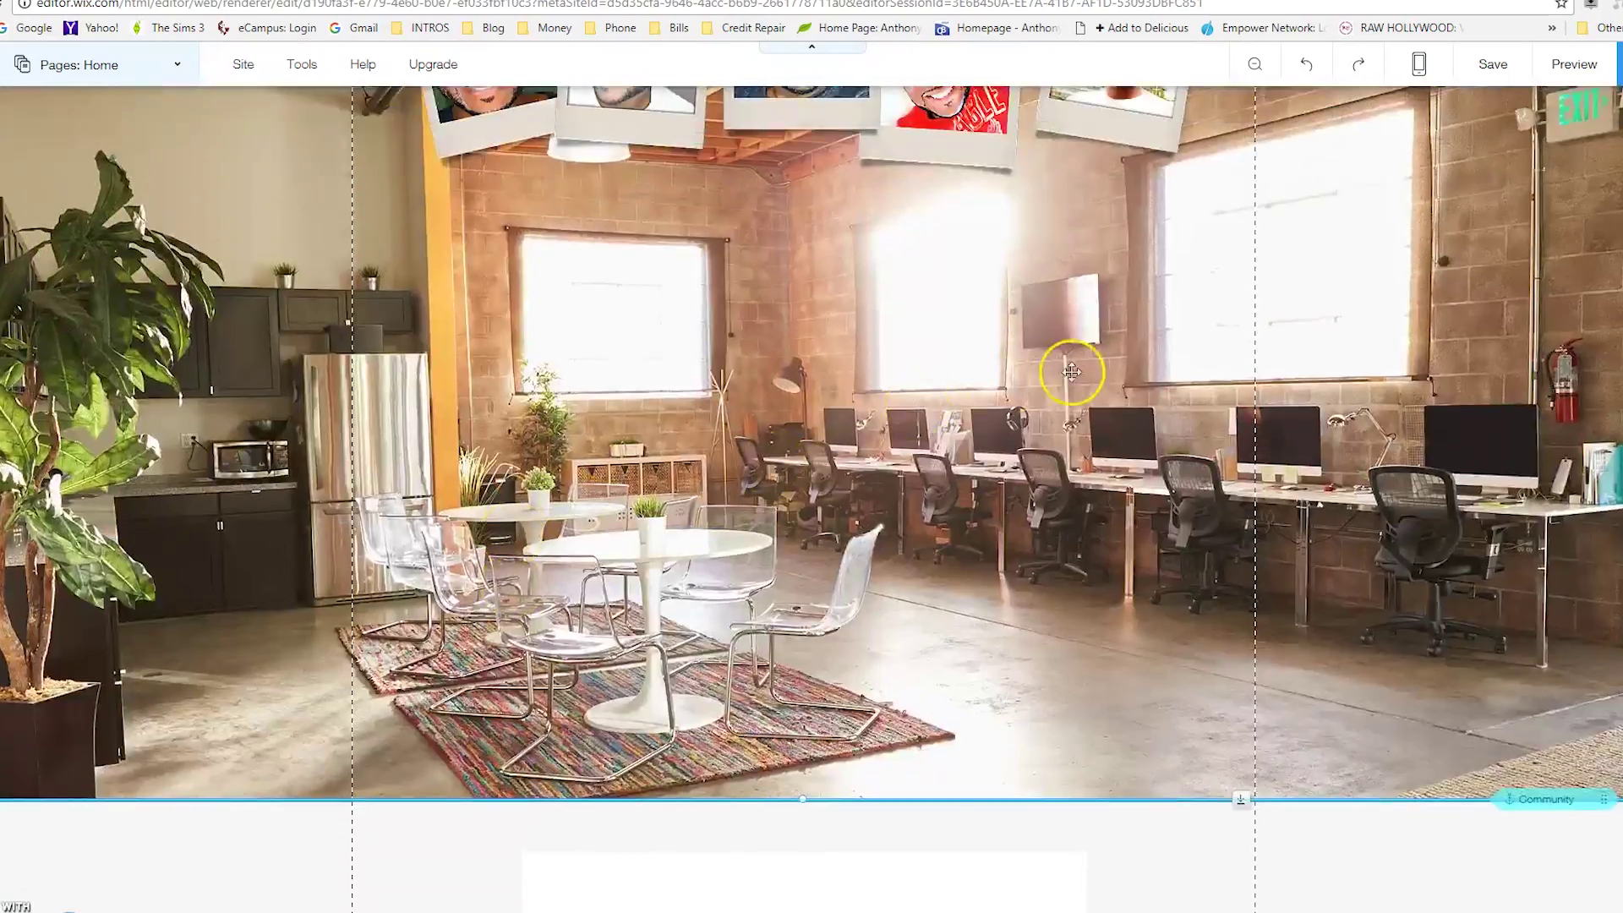
pyautogui.scroll(-3, 1230, 732)
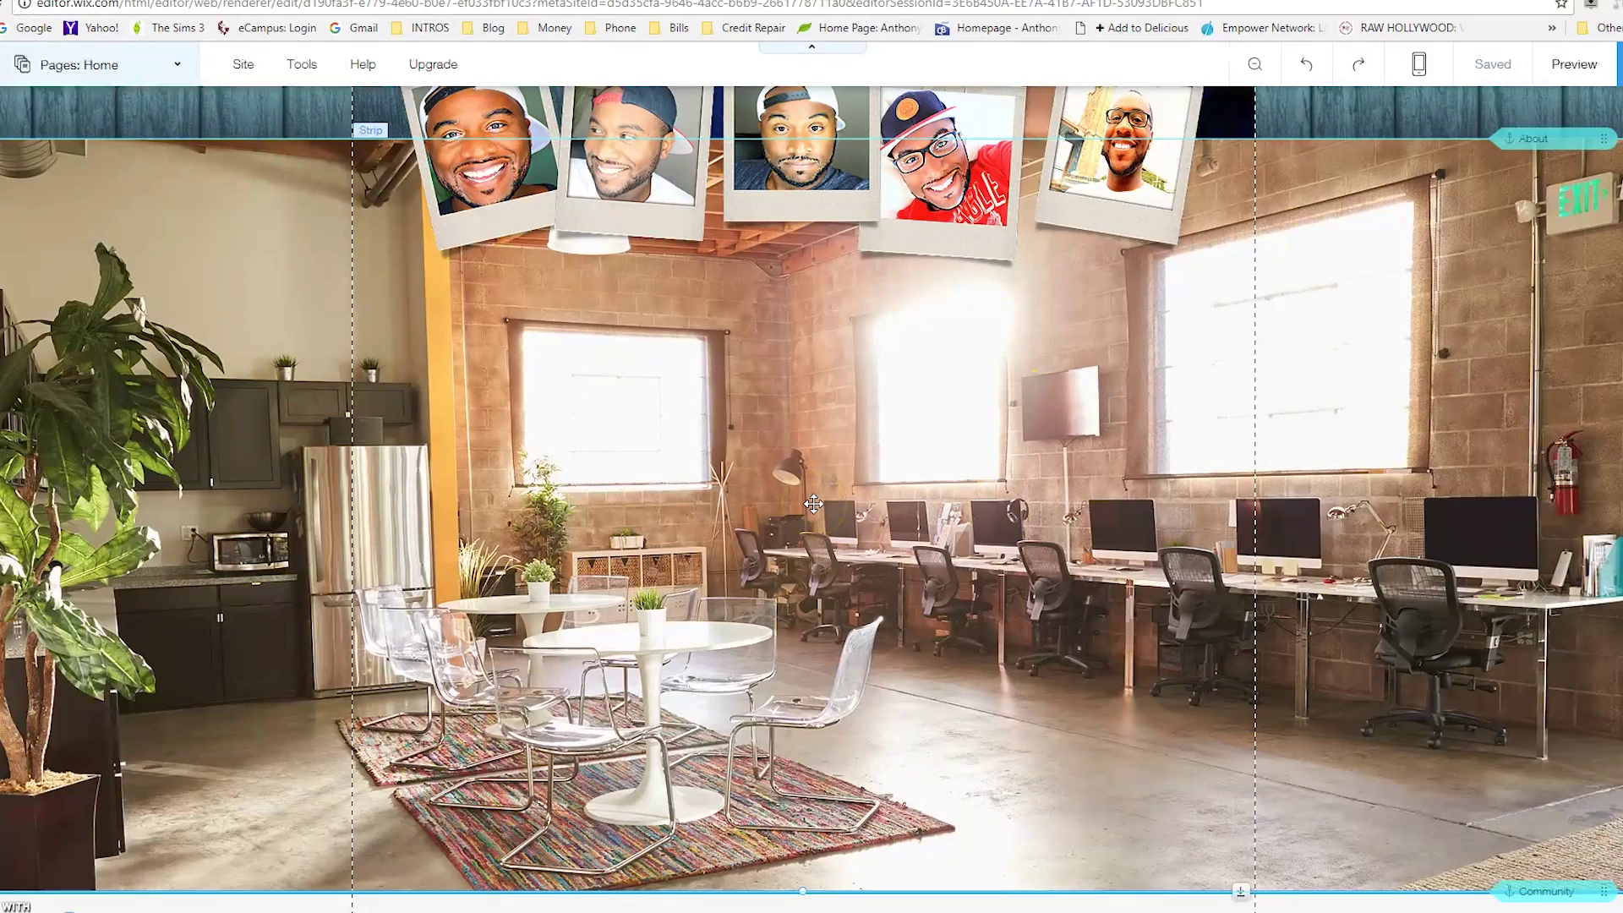
pyautogui.scroll(7, 790, 427)
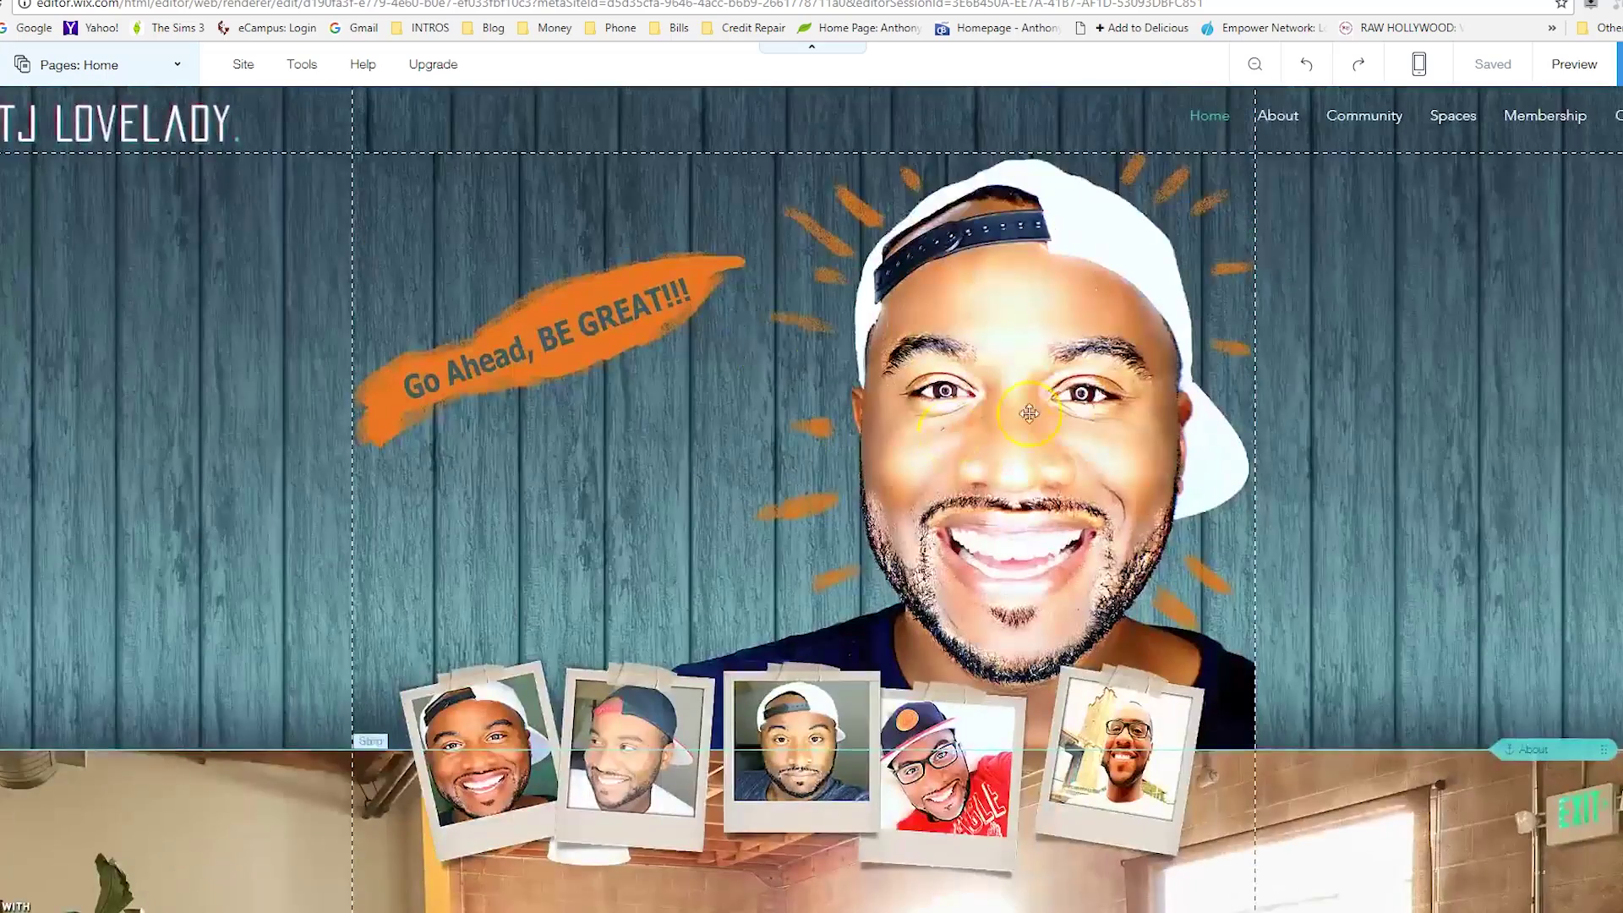
pyautogui.scroll(-10, 1225, 400)
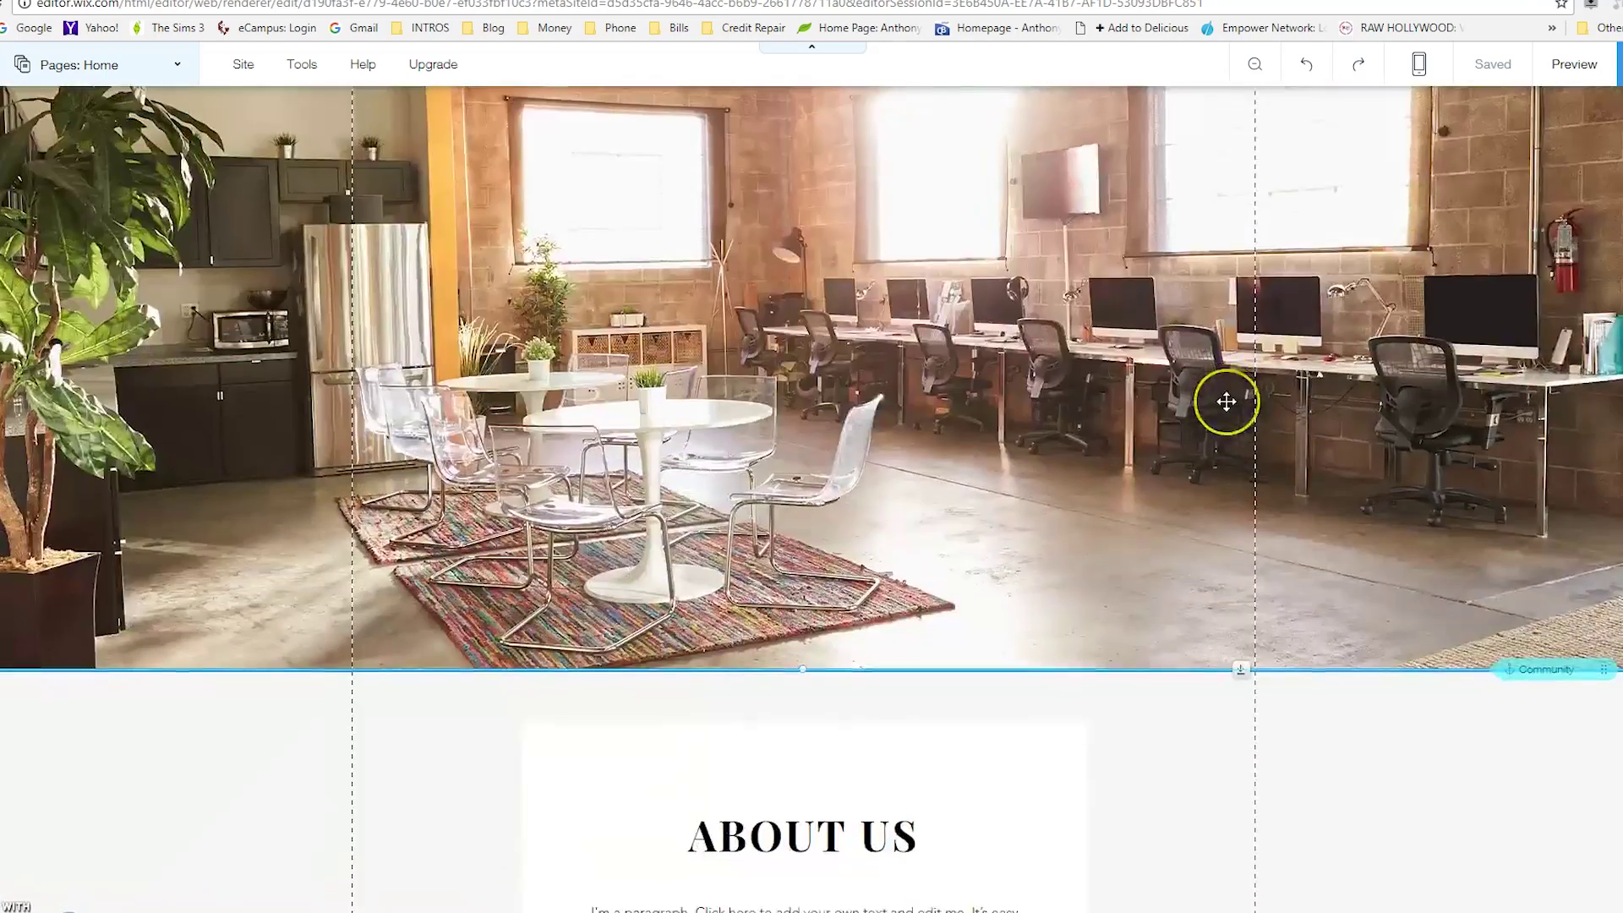
pyautogui.scroll(-3, 1226, 400)
pyautogui.scroll(10, 1224, 402)
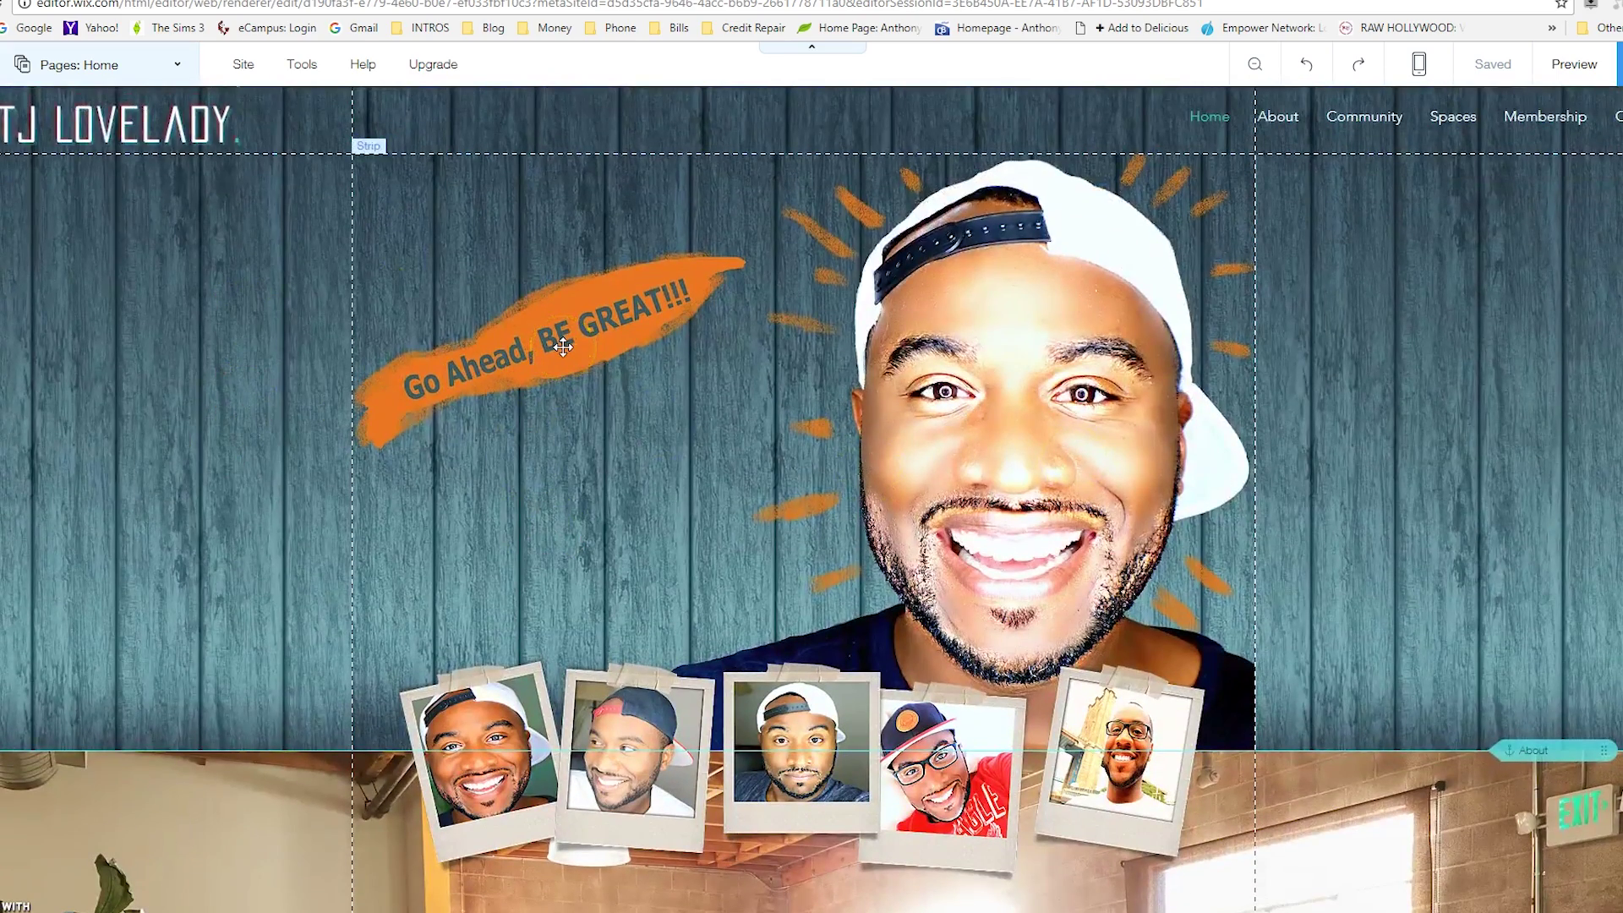
pyautogui.scroll(-3, 735, 363)
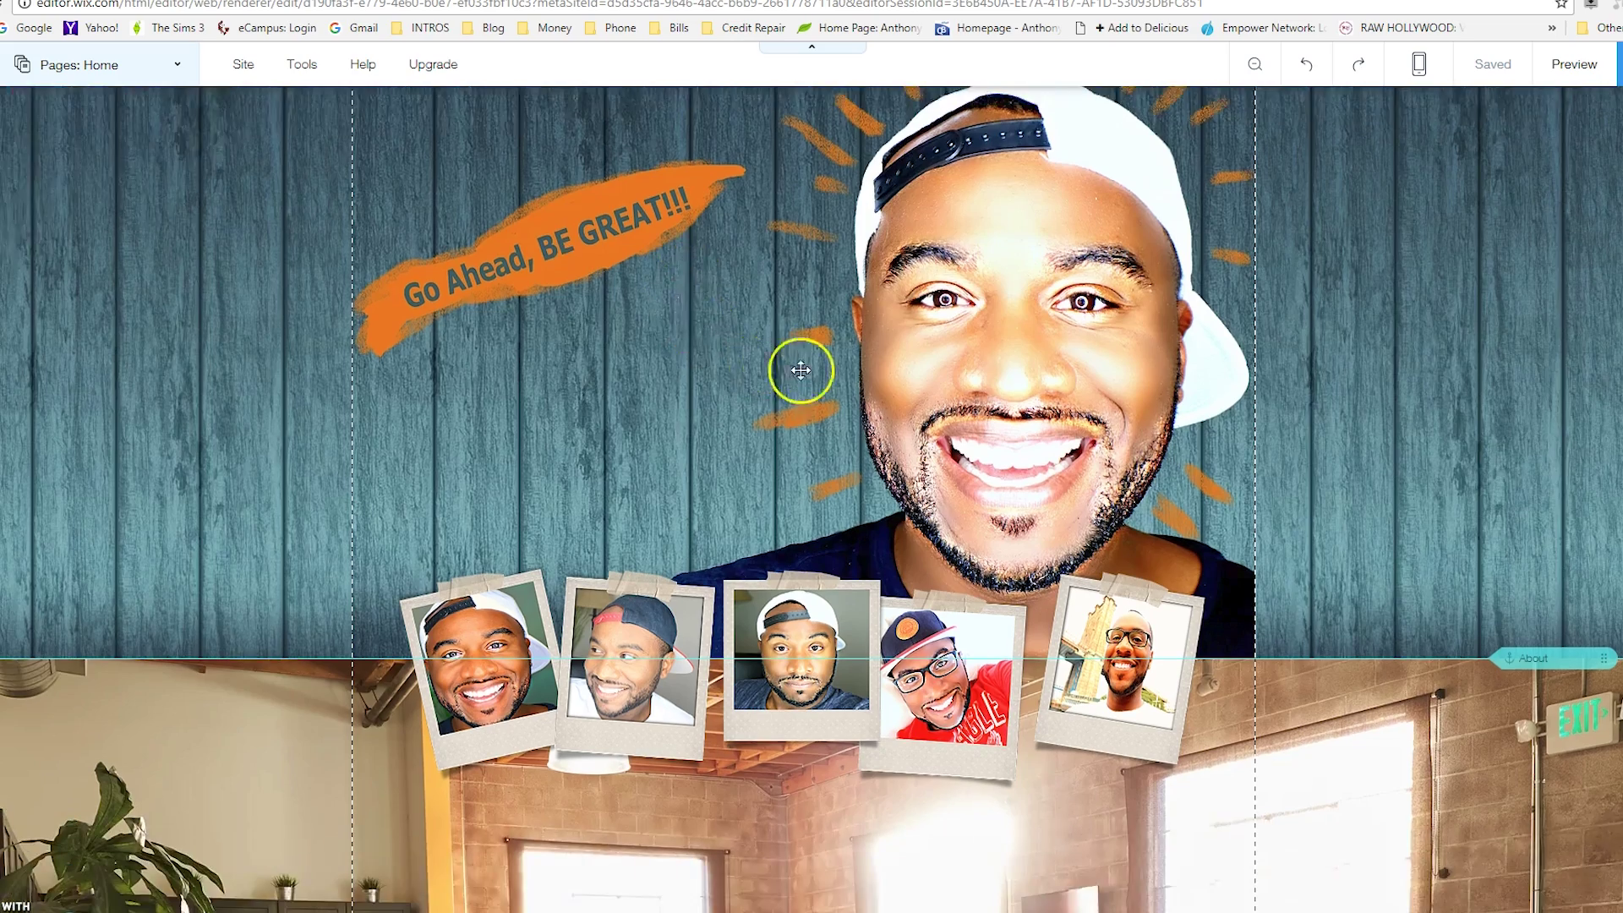
pyautogui.scroll(3, 988, 541)
pyautogui.scroll(-7, 985, 543)
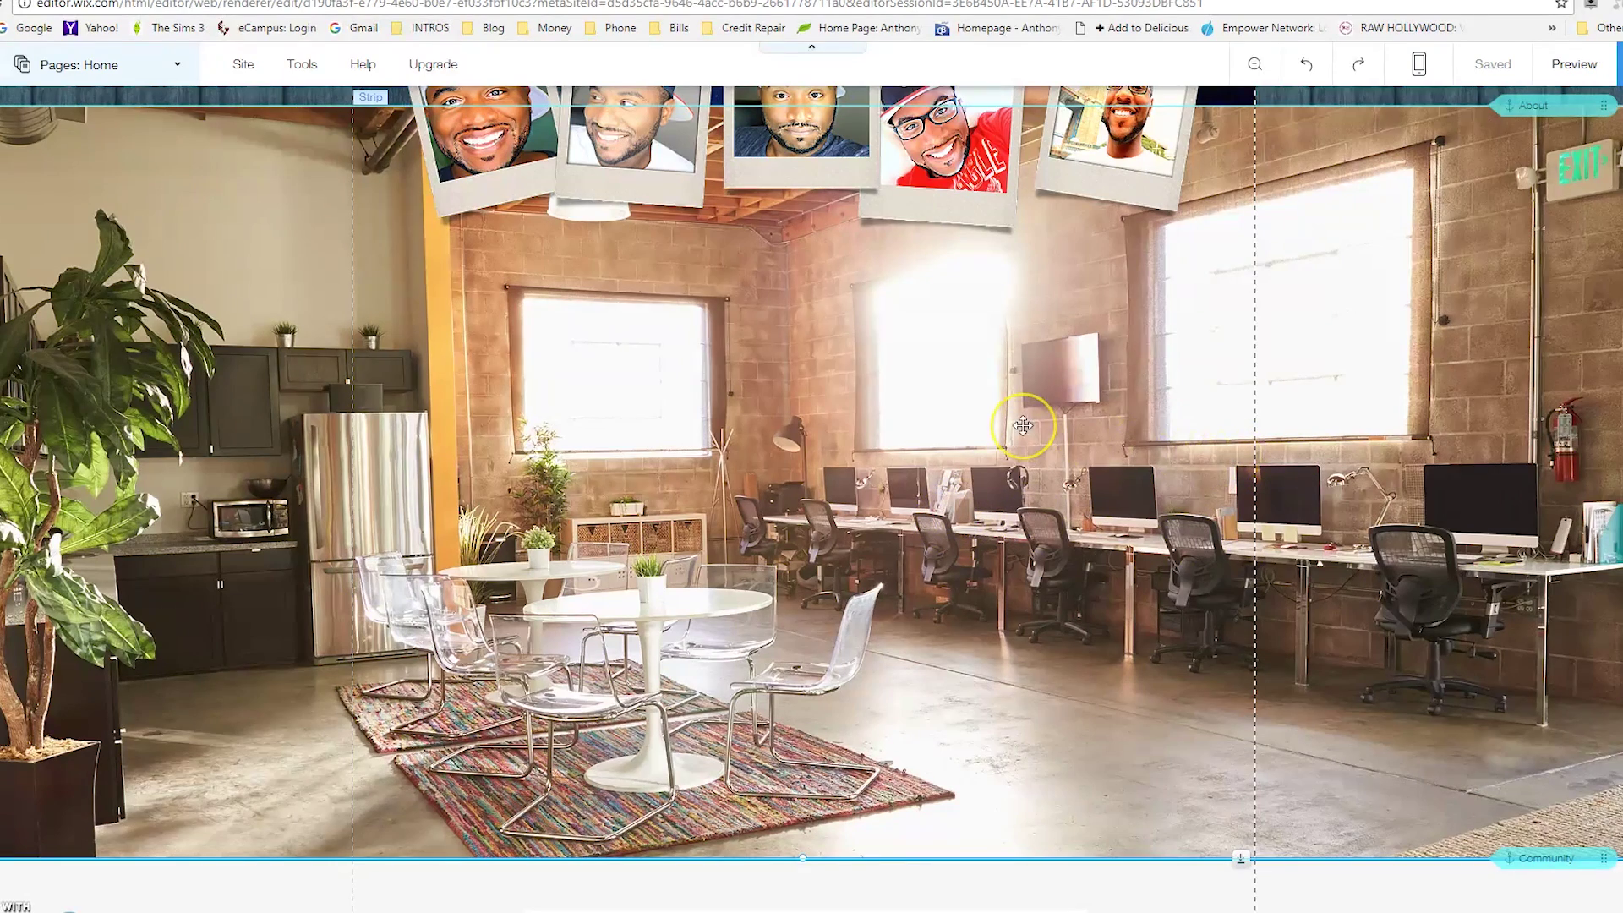
pyautogui.scroll(-3, 1022, 425)
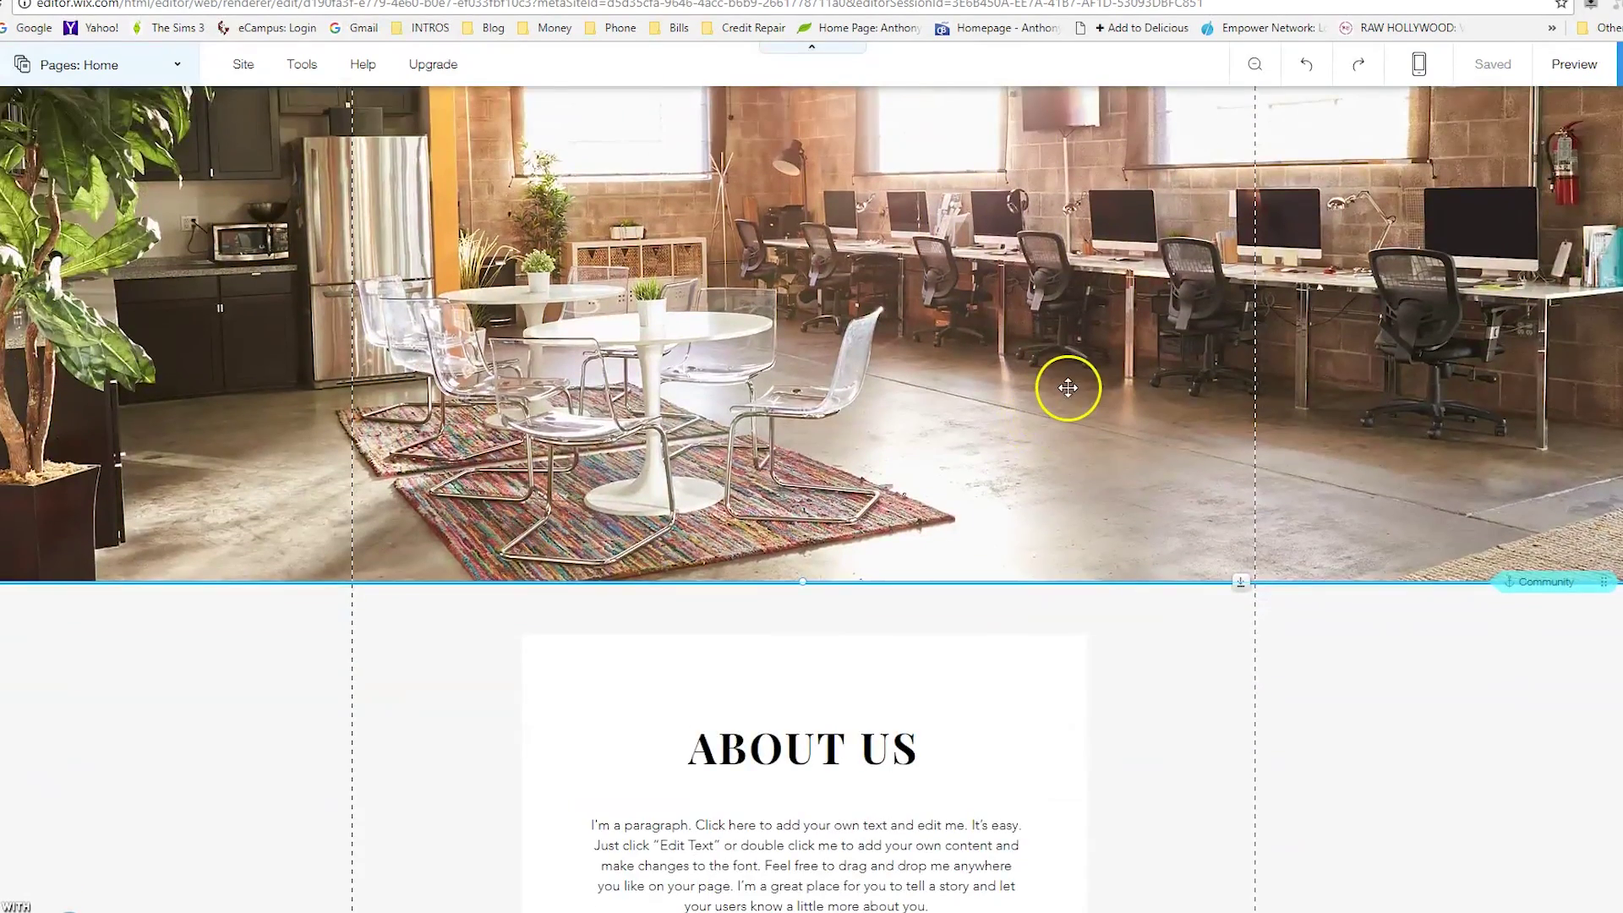
pyautogui.scroll(3, 1068, 387)
pyautogui.scroll(-5, 1067, 387)
pyautogui.scroll(-3, 1070, 395)
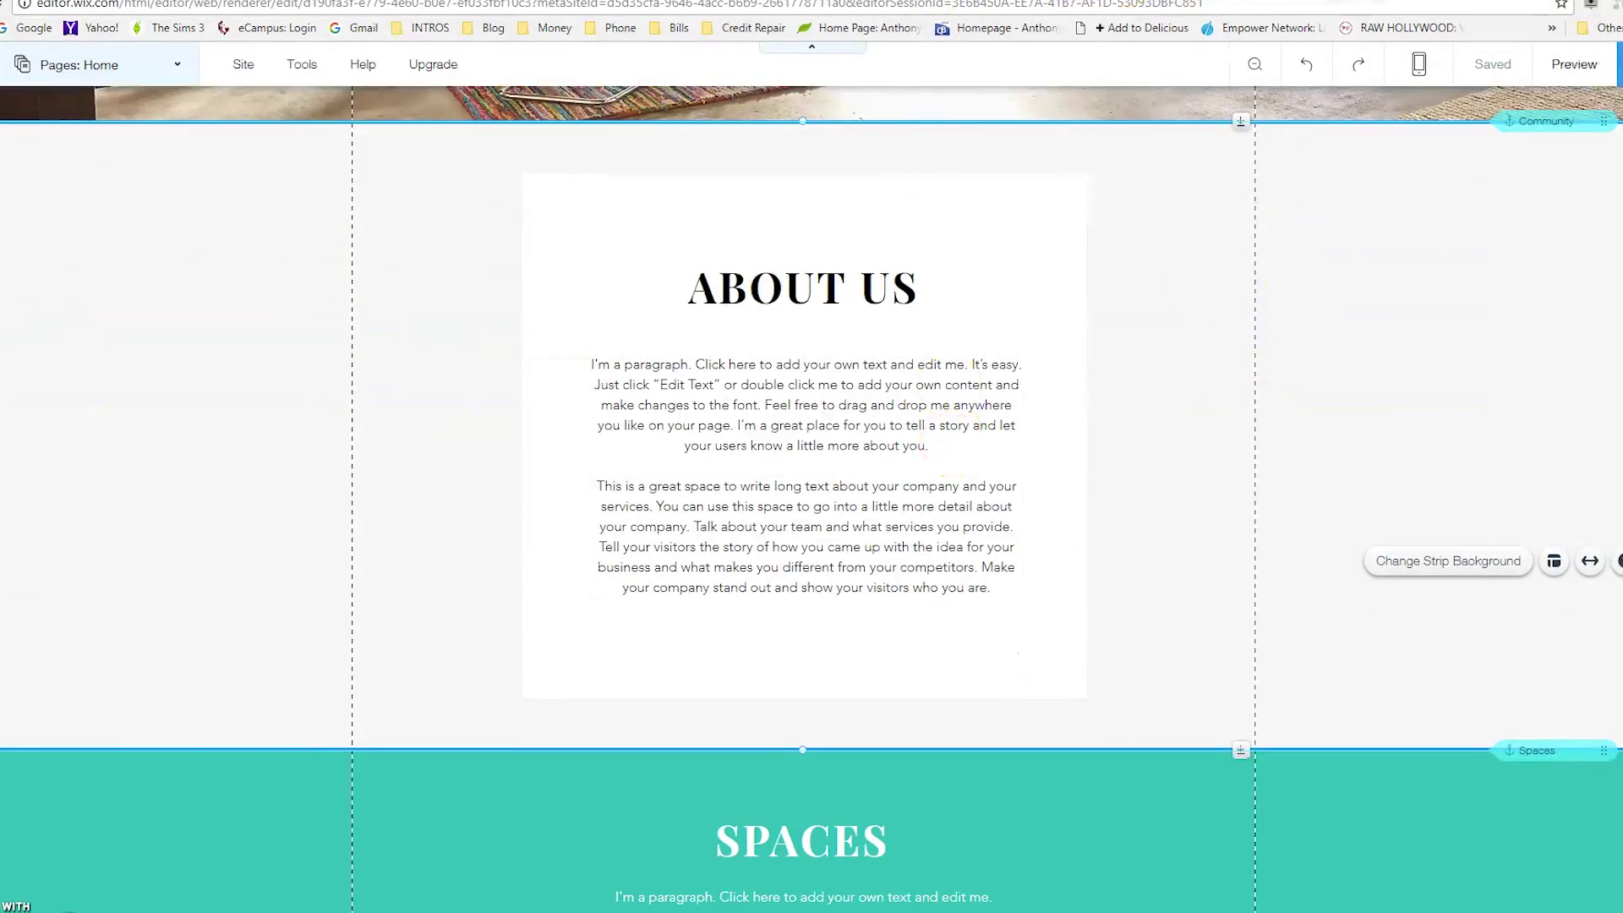
# - Search Google for evernote in a new browser tab and open the Evernote website
pyautogui.hotkey('ctrl', 't')
pyautogui.write('ever')
pyautogui.press('Return')
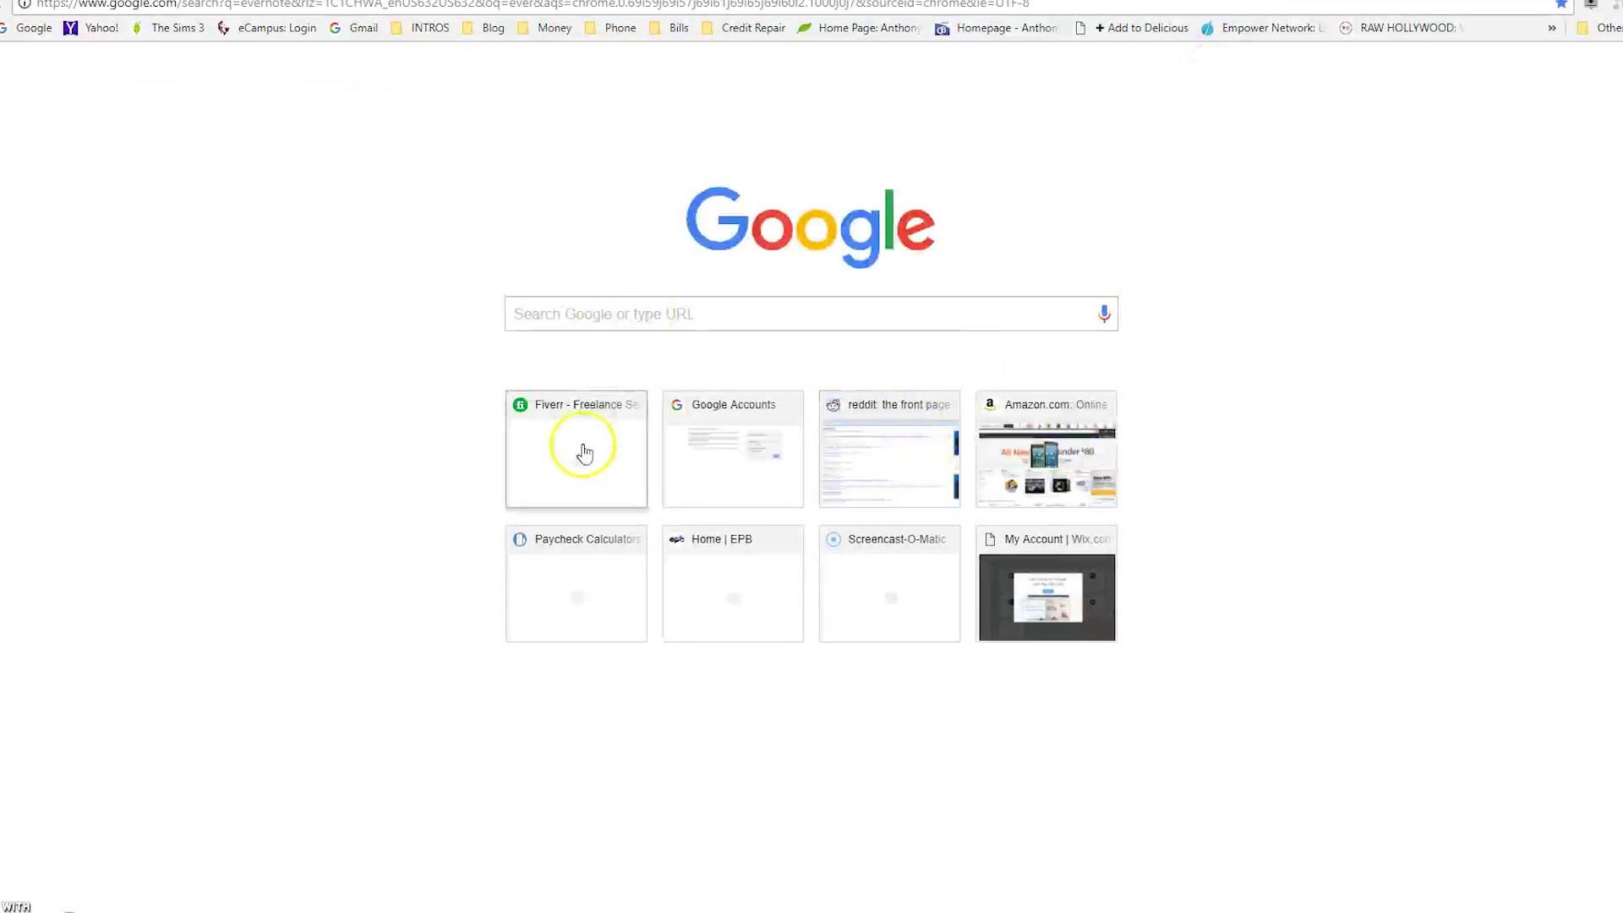
pyautogui.click(583, 449)
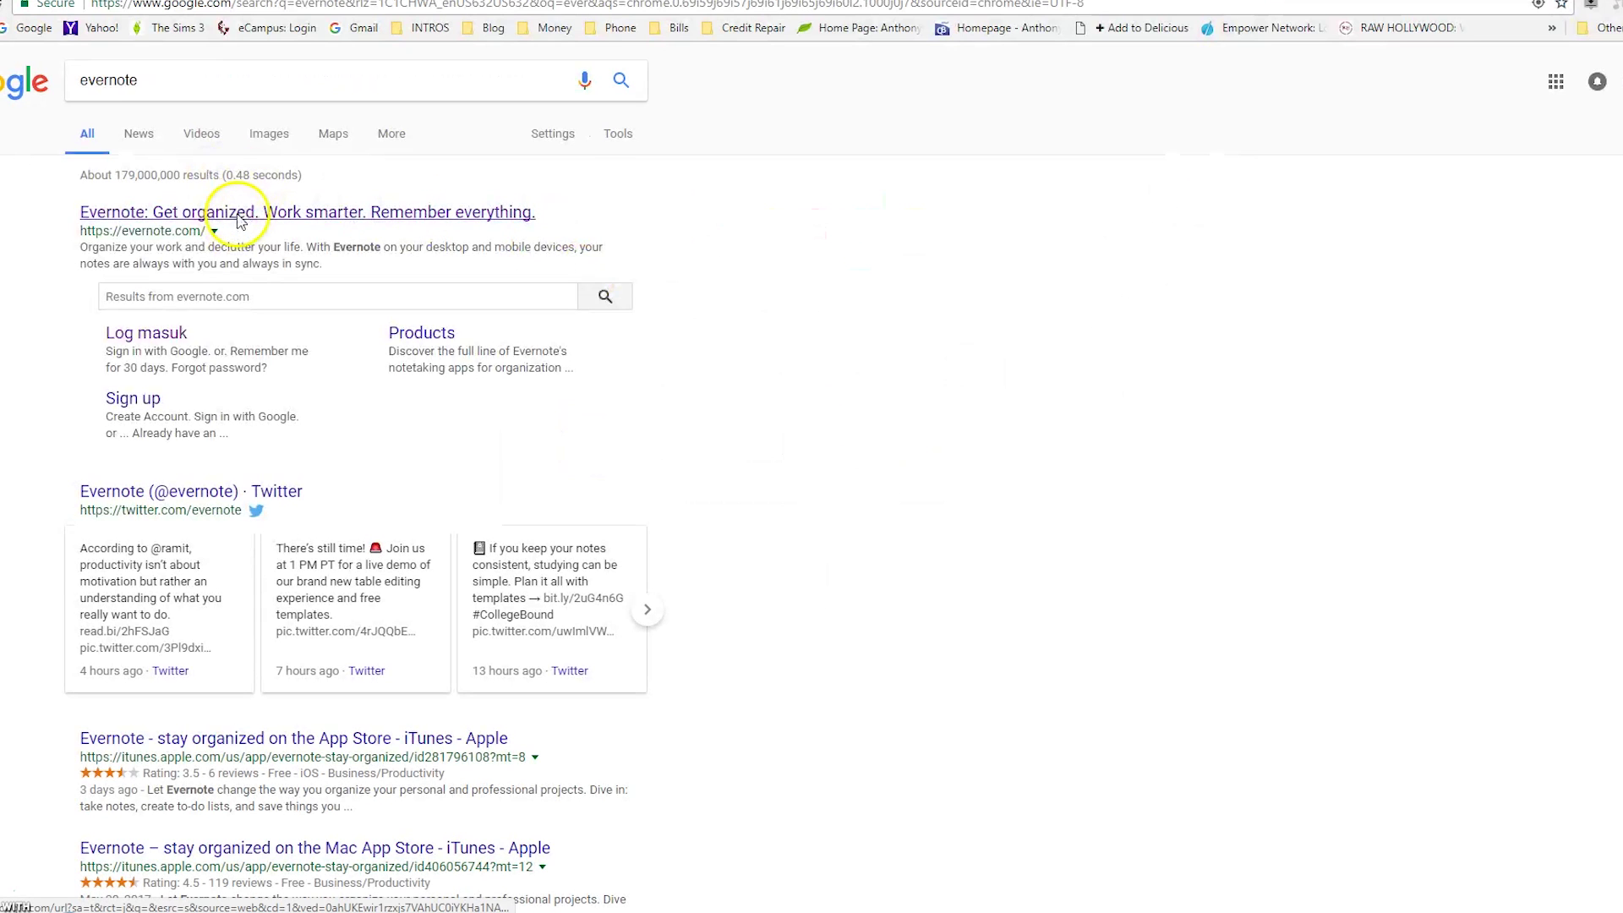
pyautogui.click(239, 213)
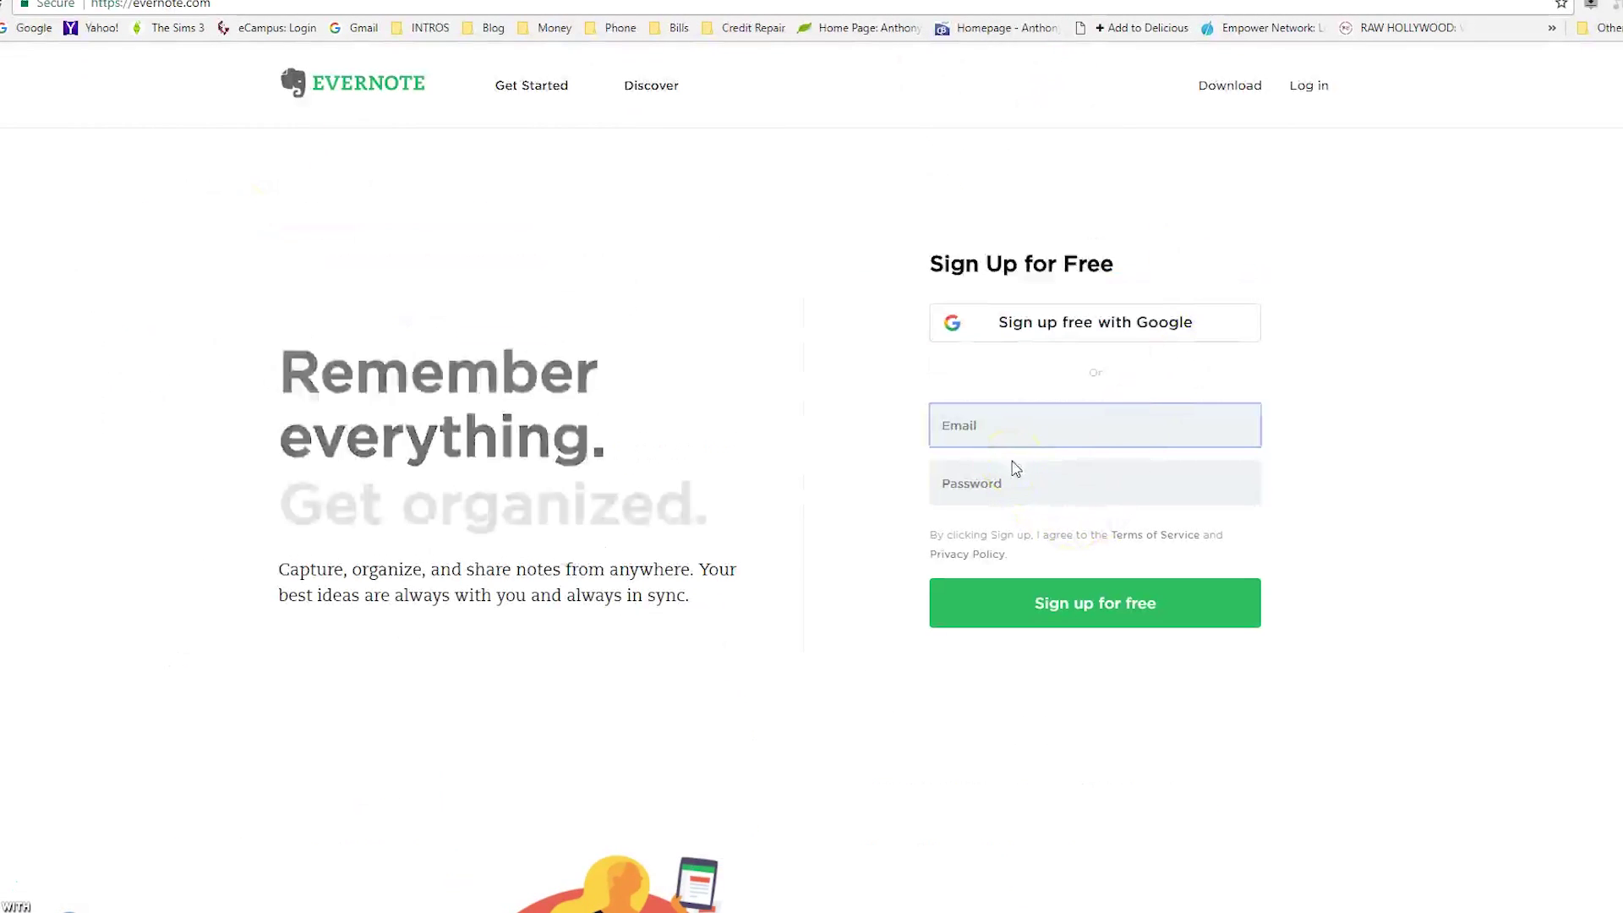
# - Try to sign up for a free Evernote account with the e-mail address and password
pyautogui.click(1013, 456)
pyautogui.click(1014, 467)
pyautogui.click(1039, 605)
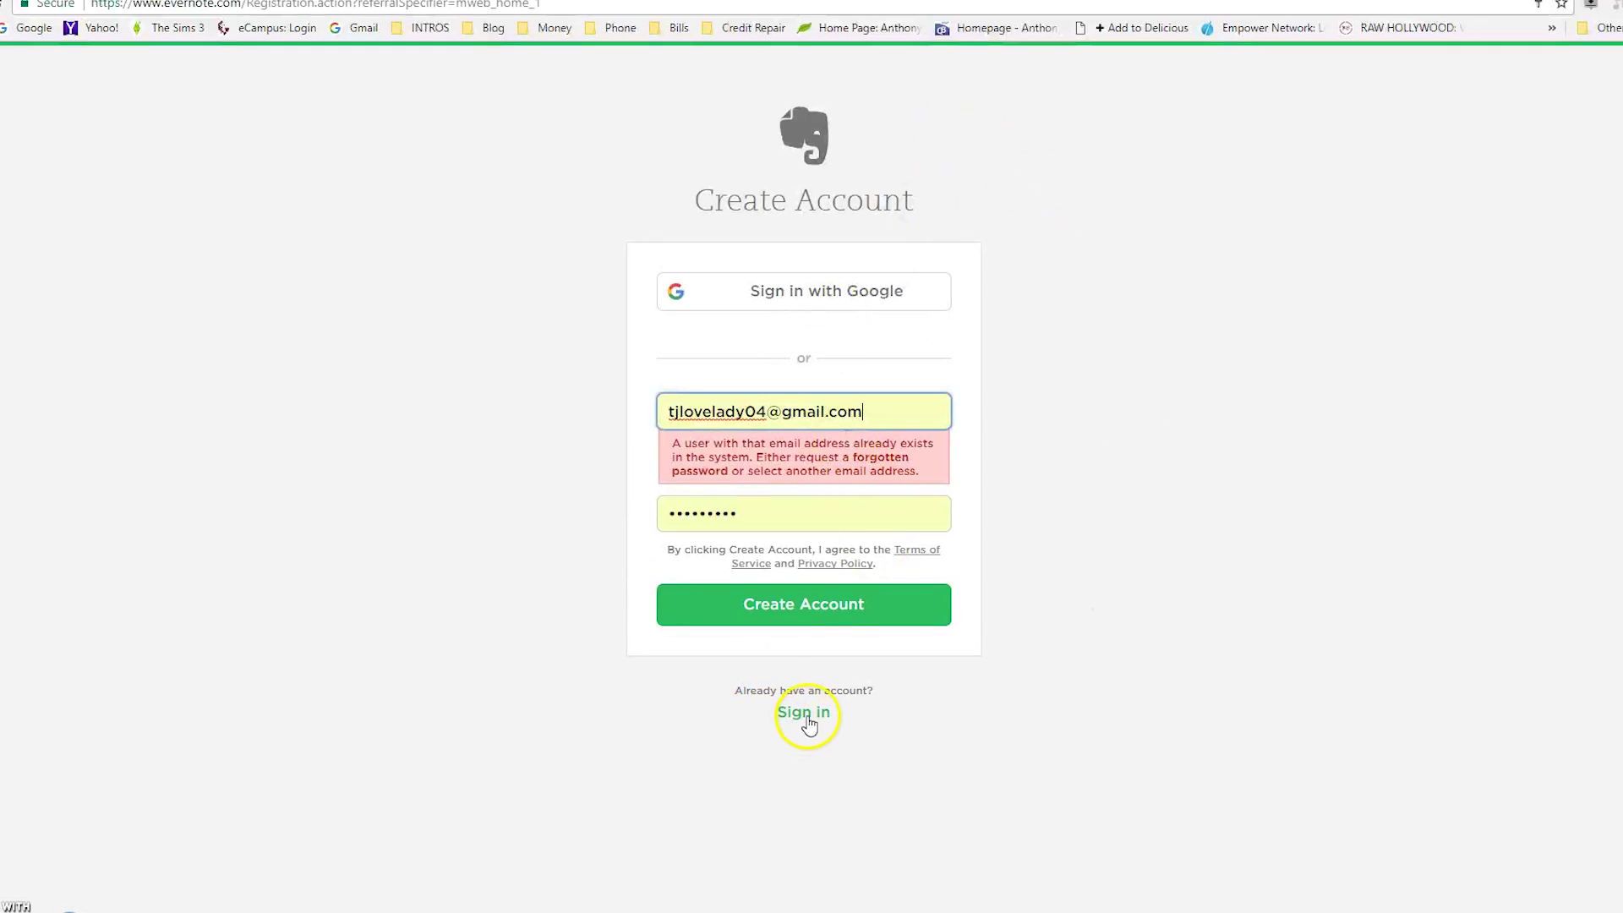
# - Sign in to Evernote with the existing account's e-mail address and password
pyautogui.click(810, 758)
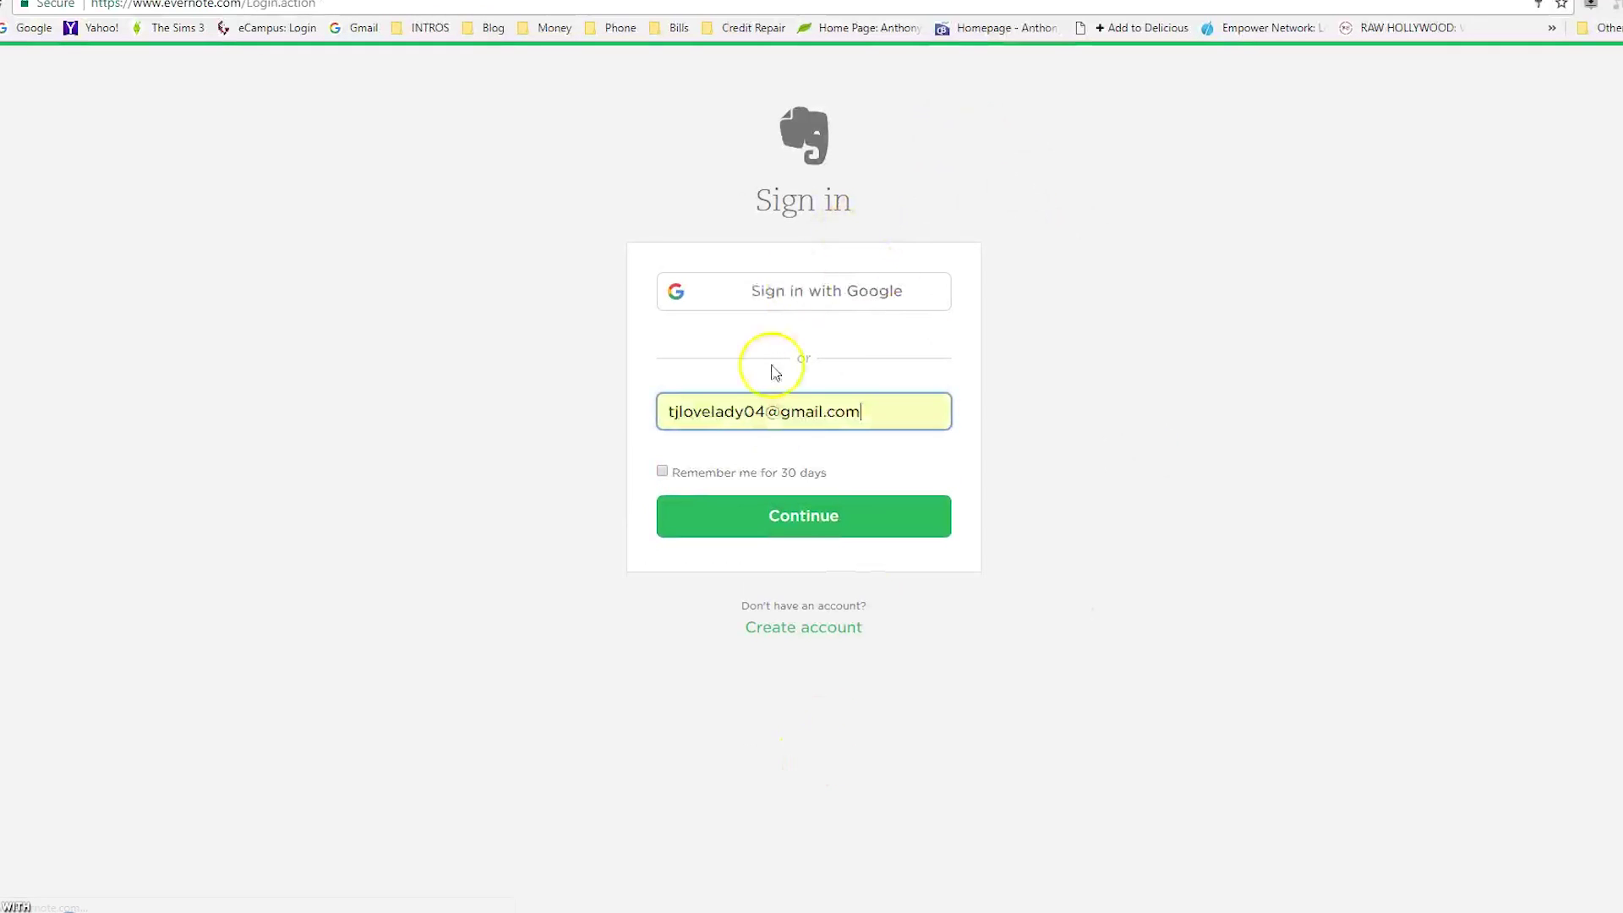
pyautogui.click(815, 515)
pyautogui.click(816, 565)
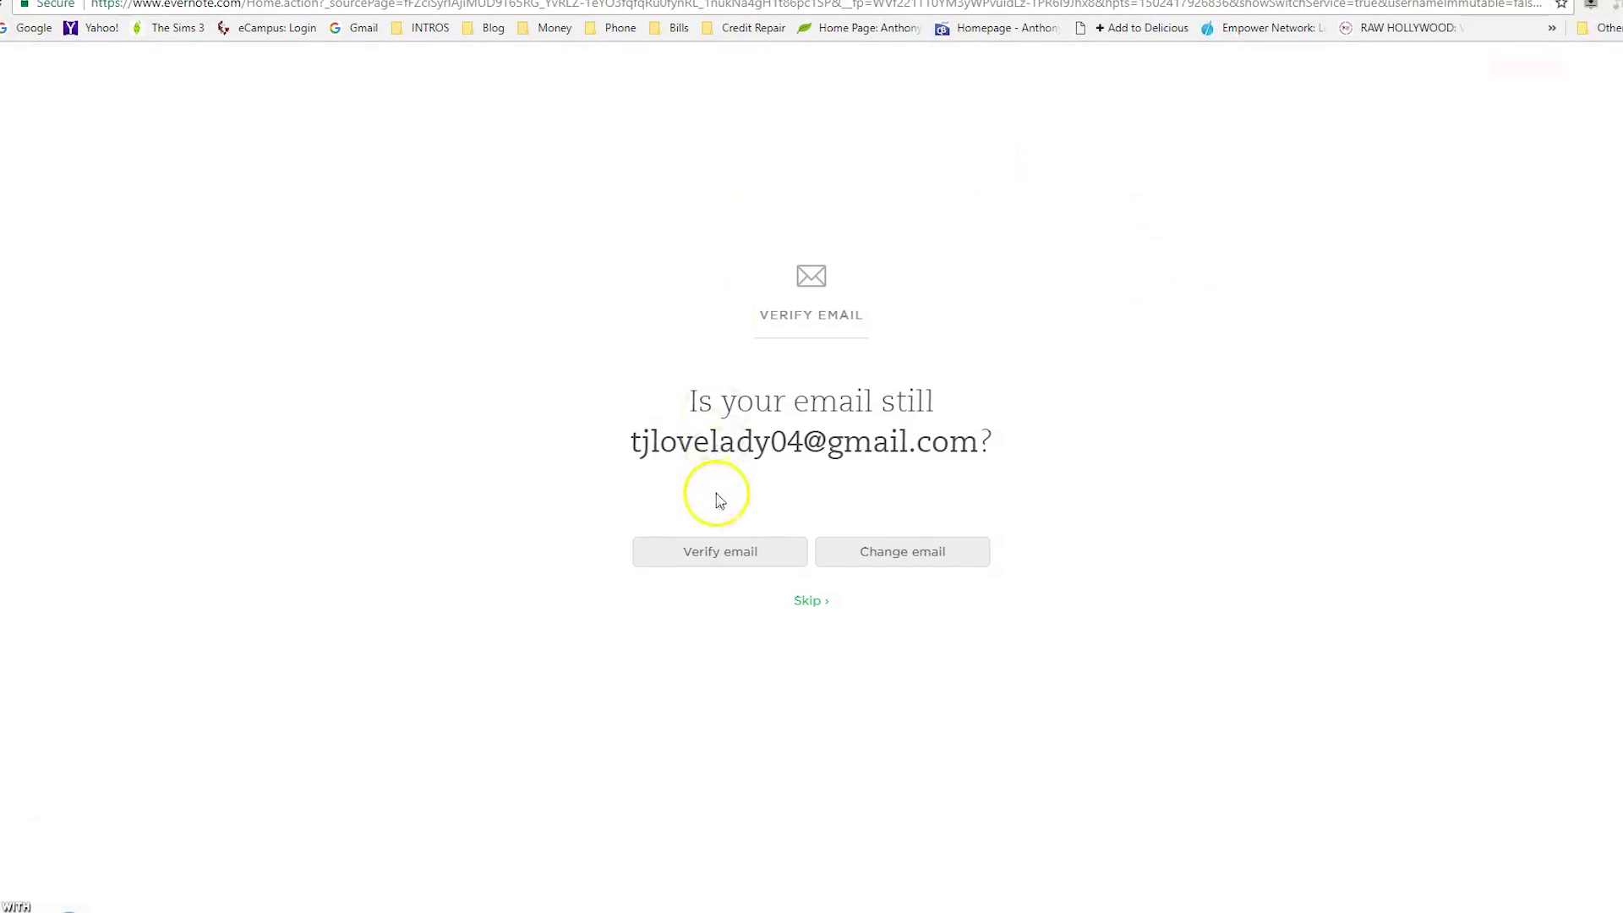
# - Skip the e-mail verification and copy the about-section paragraph from the Website Creatives note
pyautogui.click(807, 602)
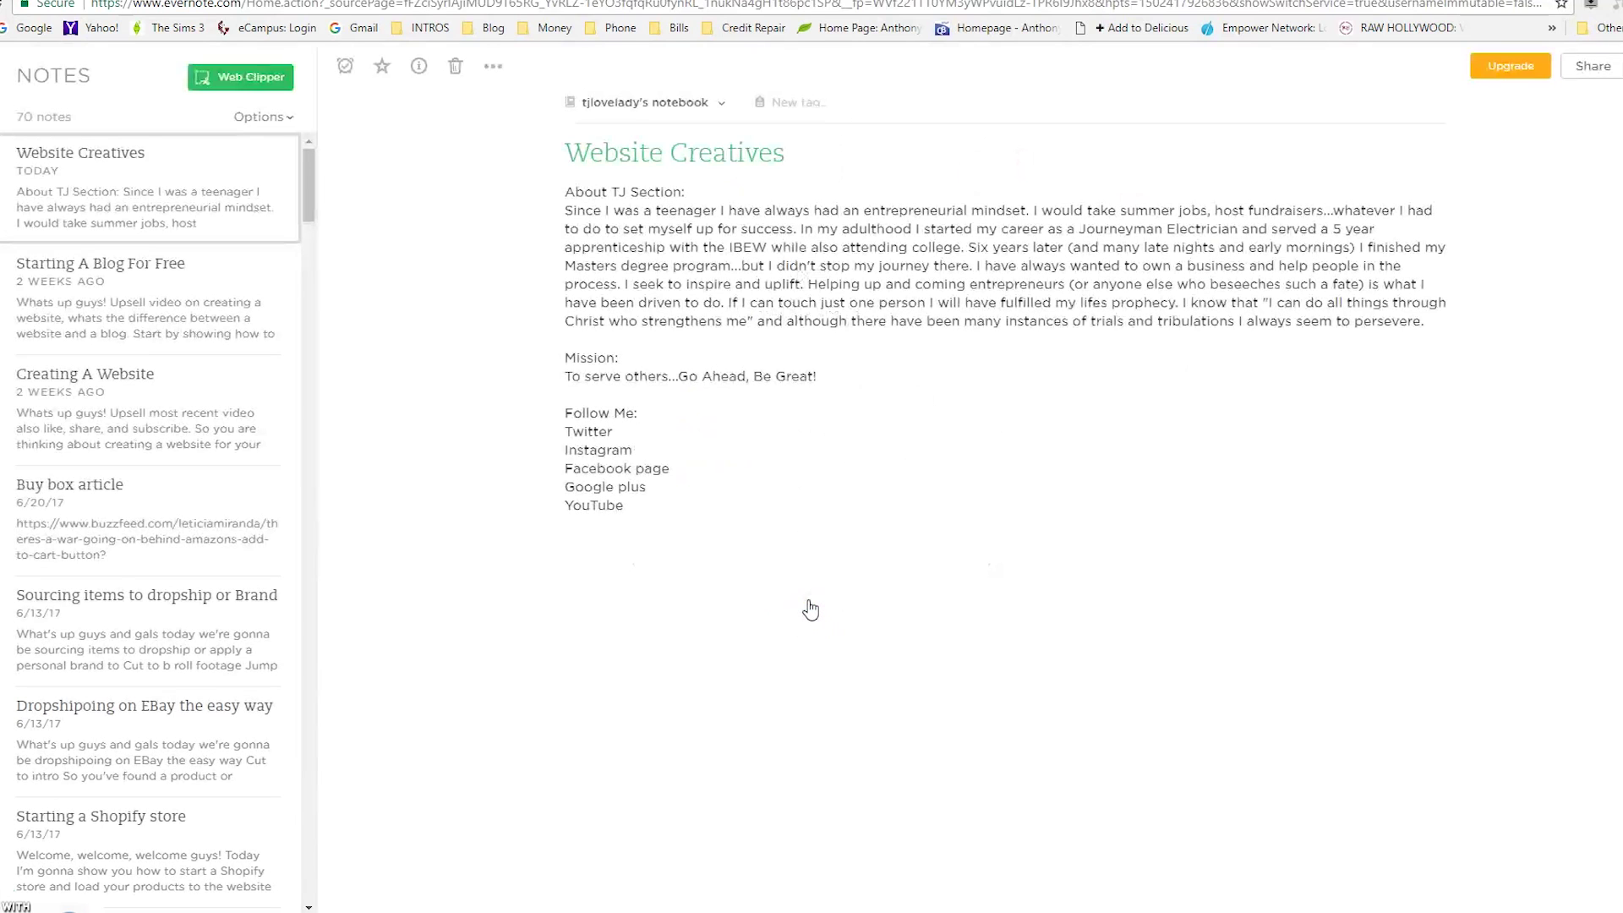
pyautogui.click(698, 321)
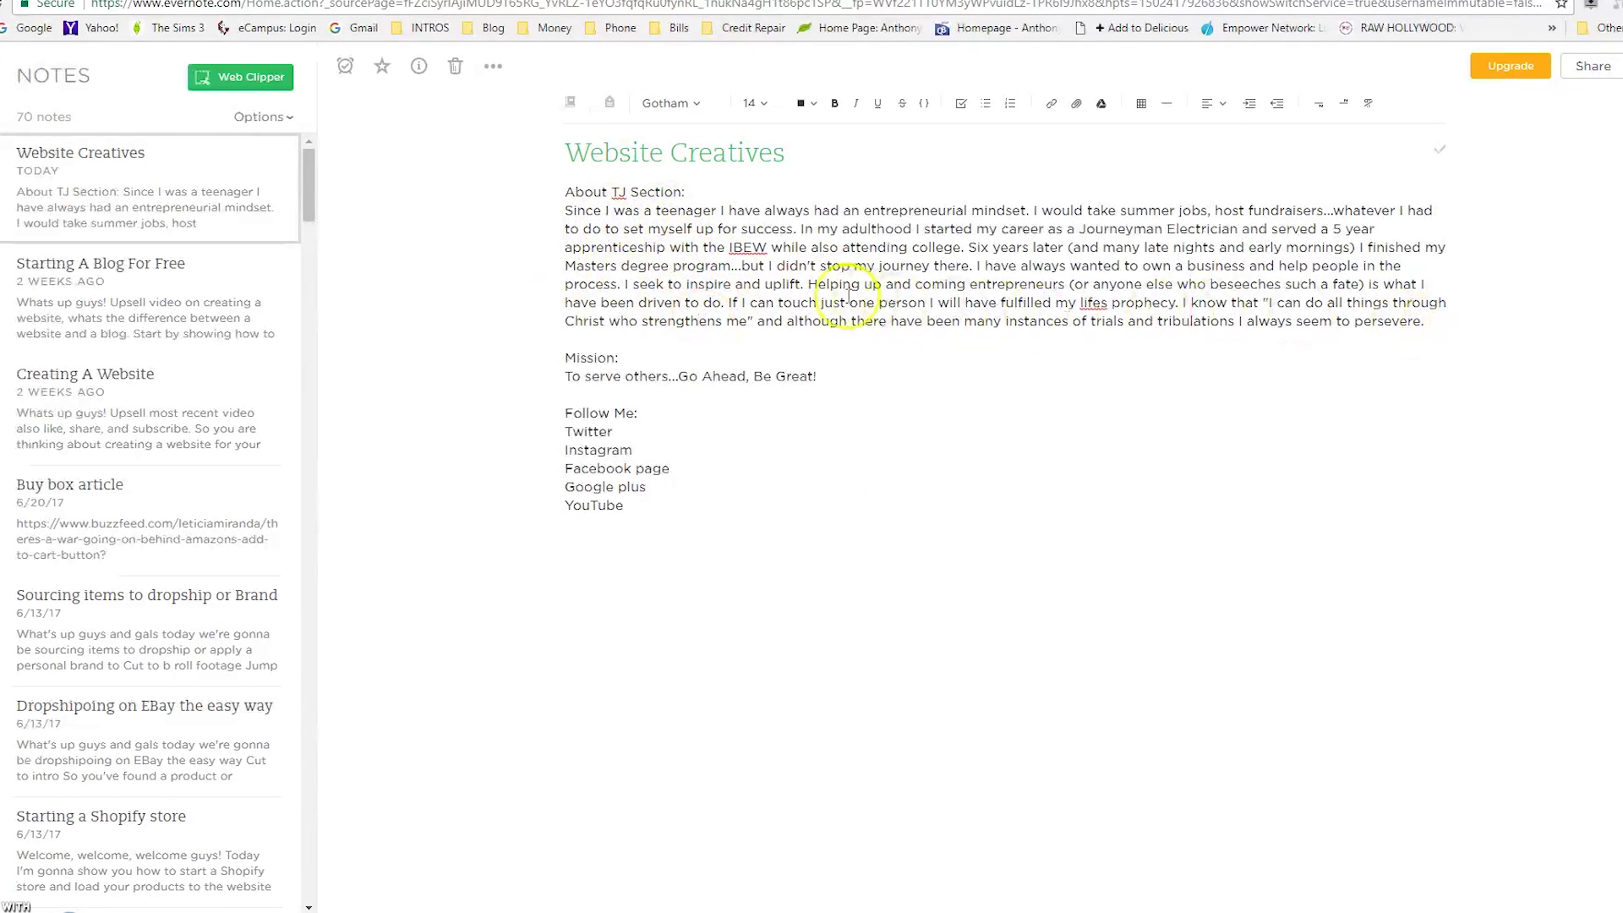
pyautogui.click(1235, 315)
pyautogui.moveTo(1436, 321); pyautogui.dragTo(554, 213)
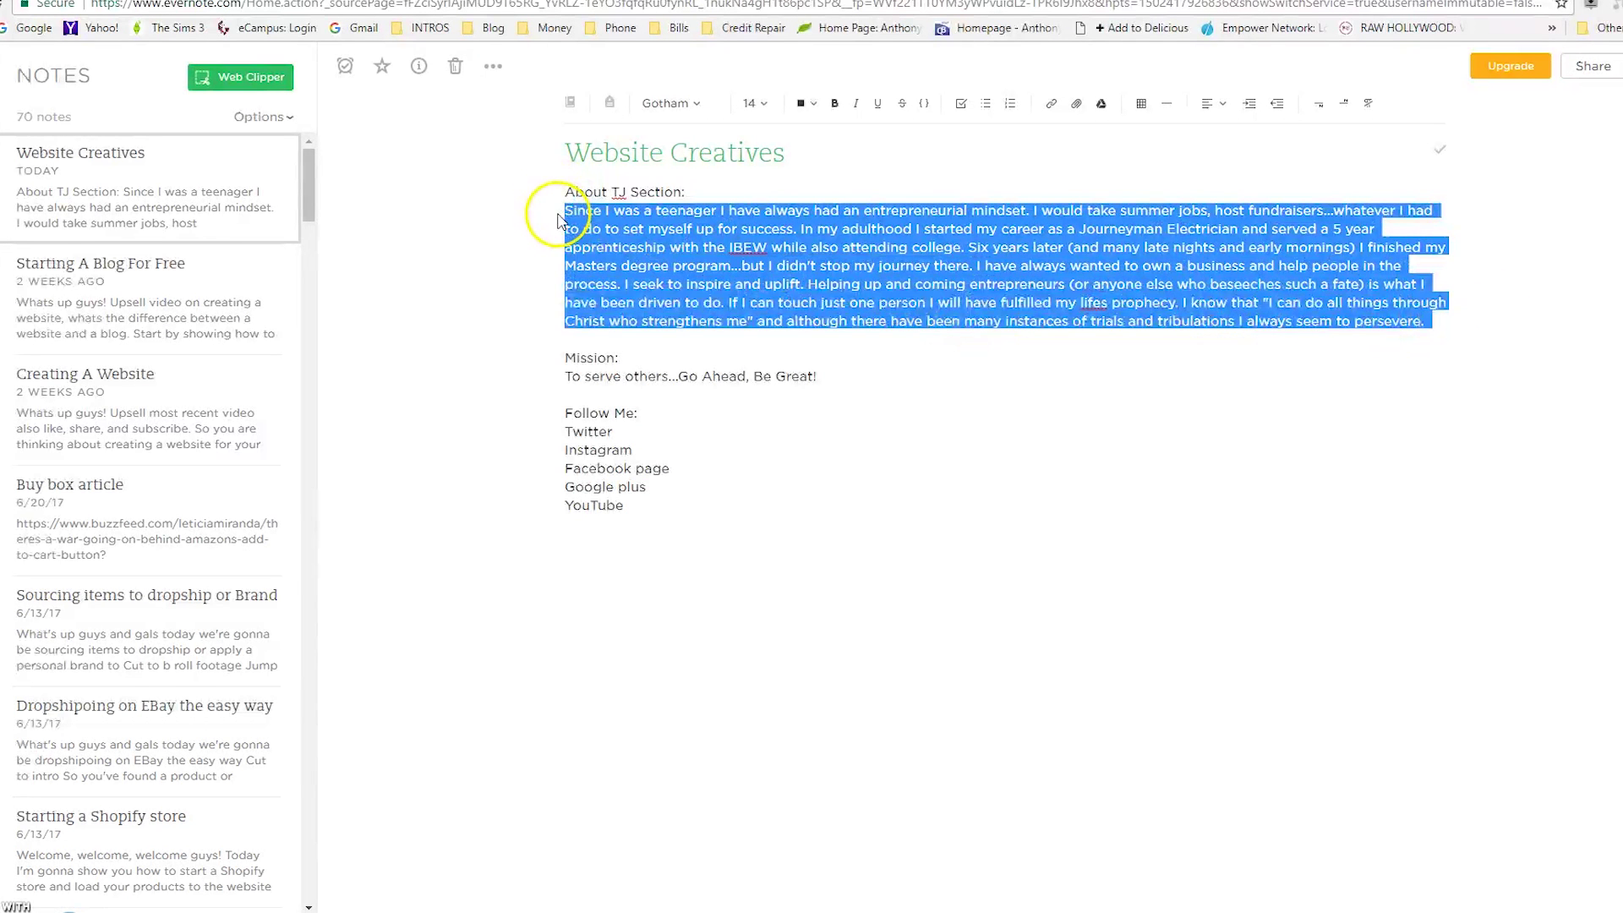
pyautogui.rightClick(610, 218)
pyautogui.click(623, 246)
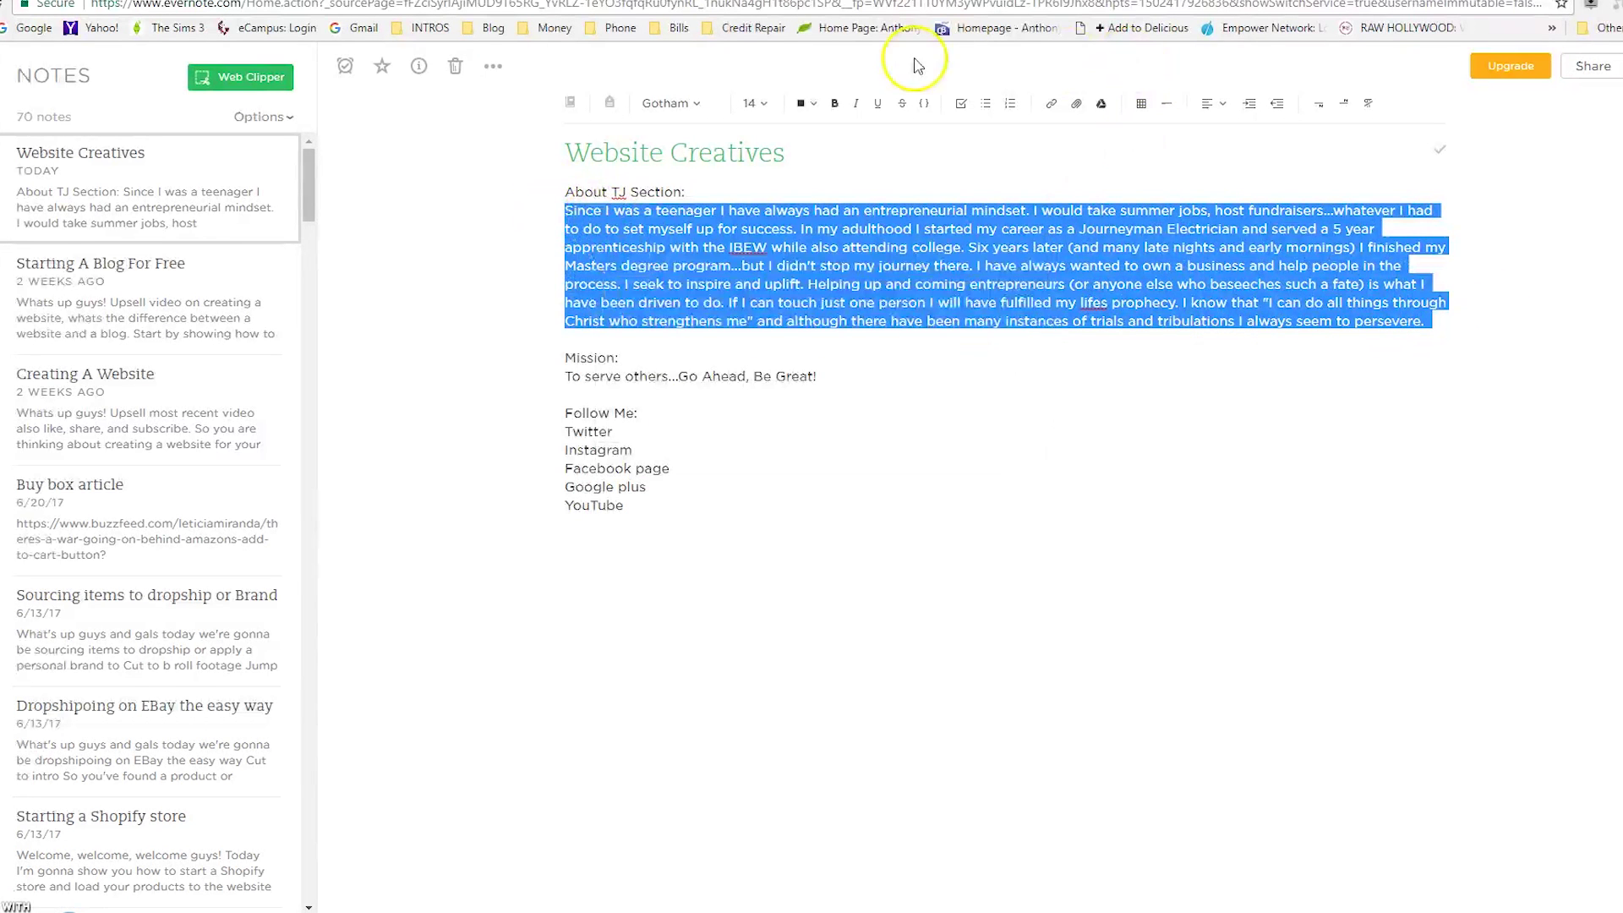
# - Switch back to the Wix editor and replace the About Us placeholder paragraphs with the copied text
pyautogui.hotkey('ctrl', 'Tab')
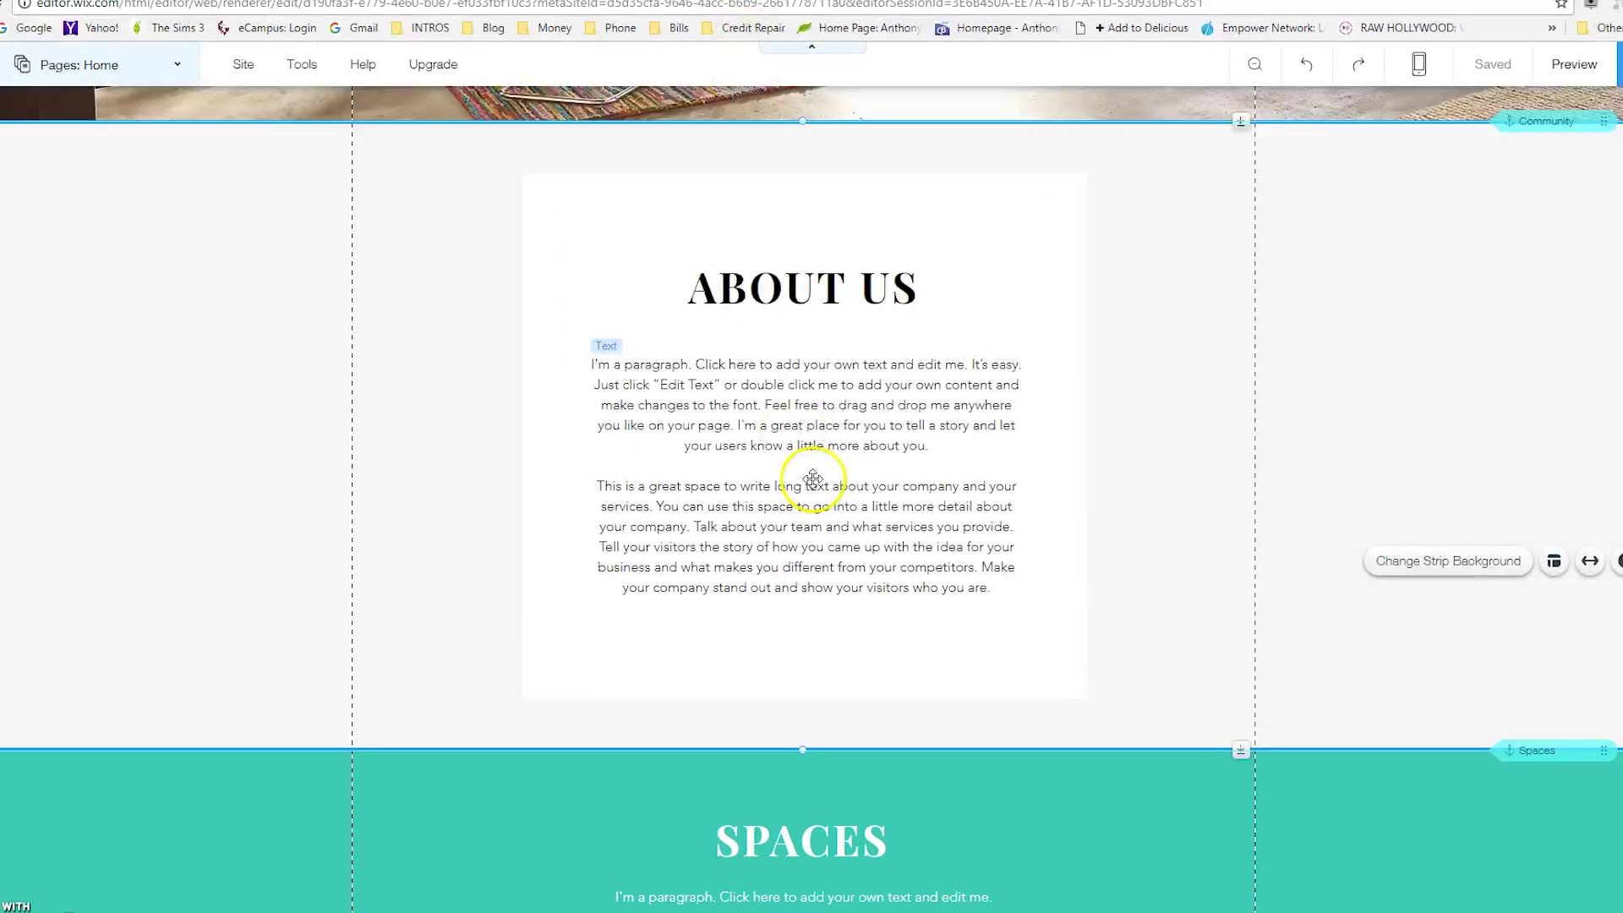
pyautogui.click(848, 441)
pyautogui.doubleClick(848, 441)
pyautogui.moveTo(990, 587); pyautogui.dragTo(529, 363)
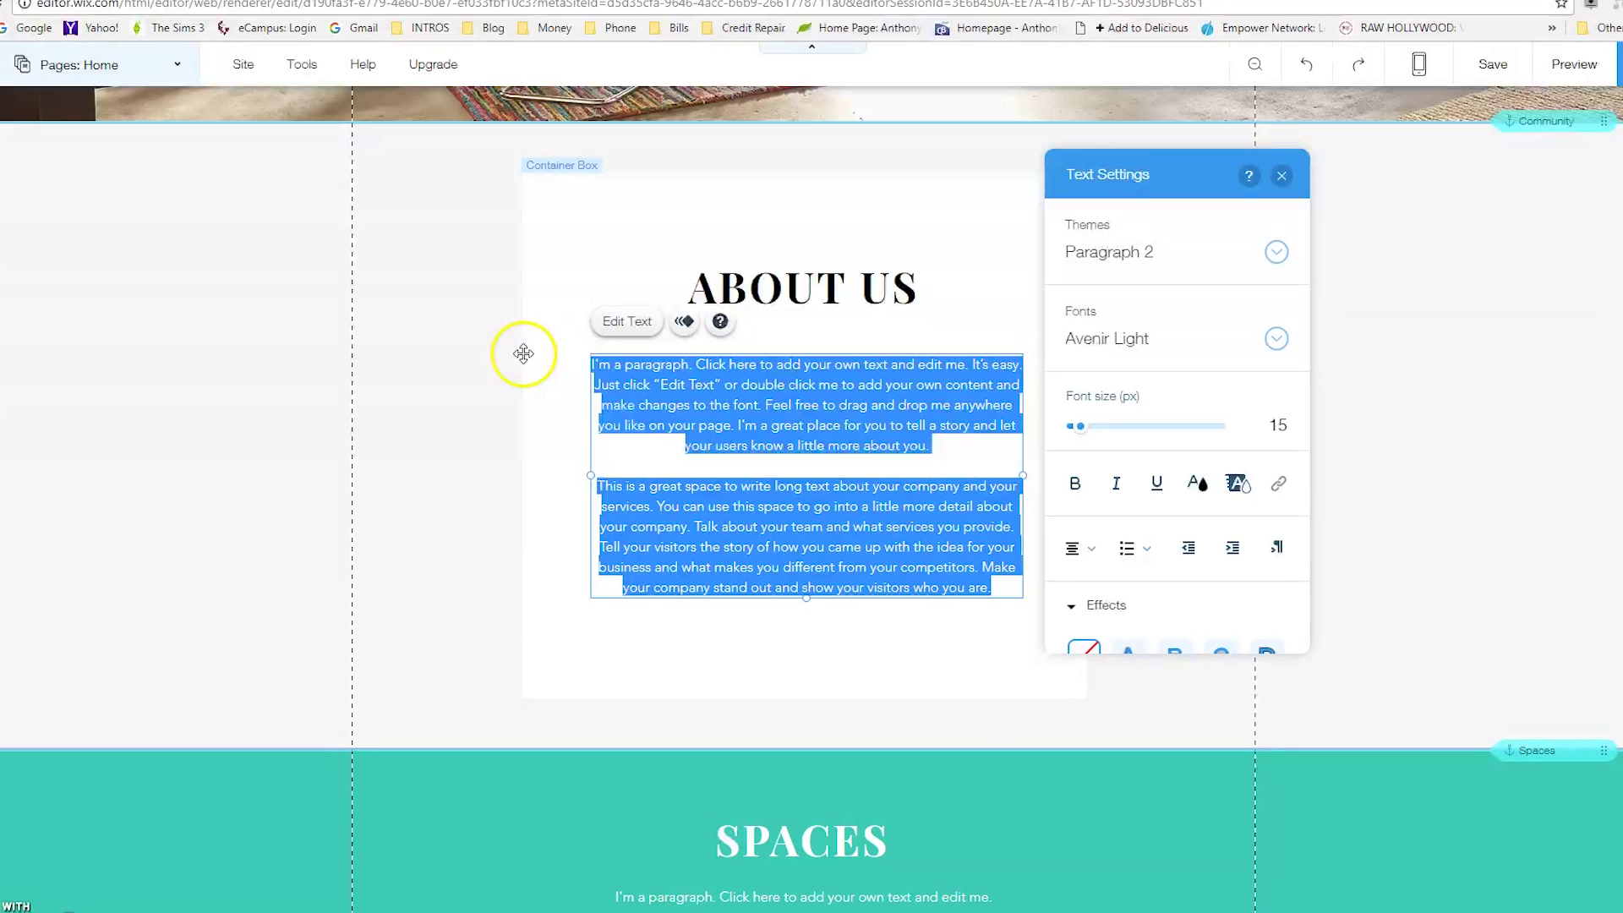
pyautogui.hotkey('ctrl', 'v')
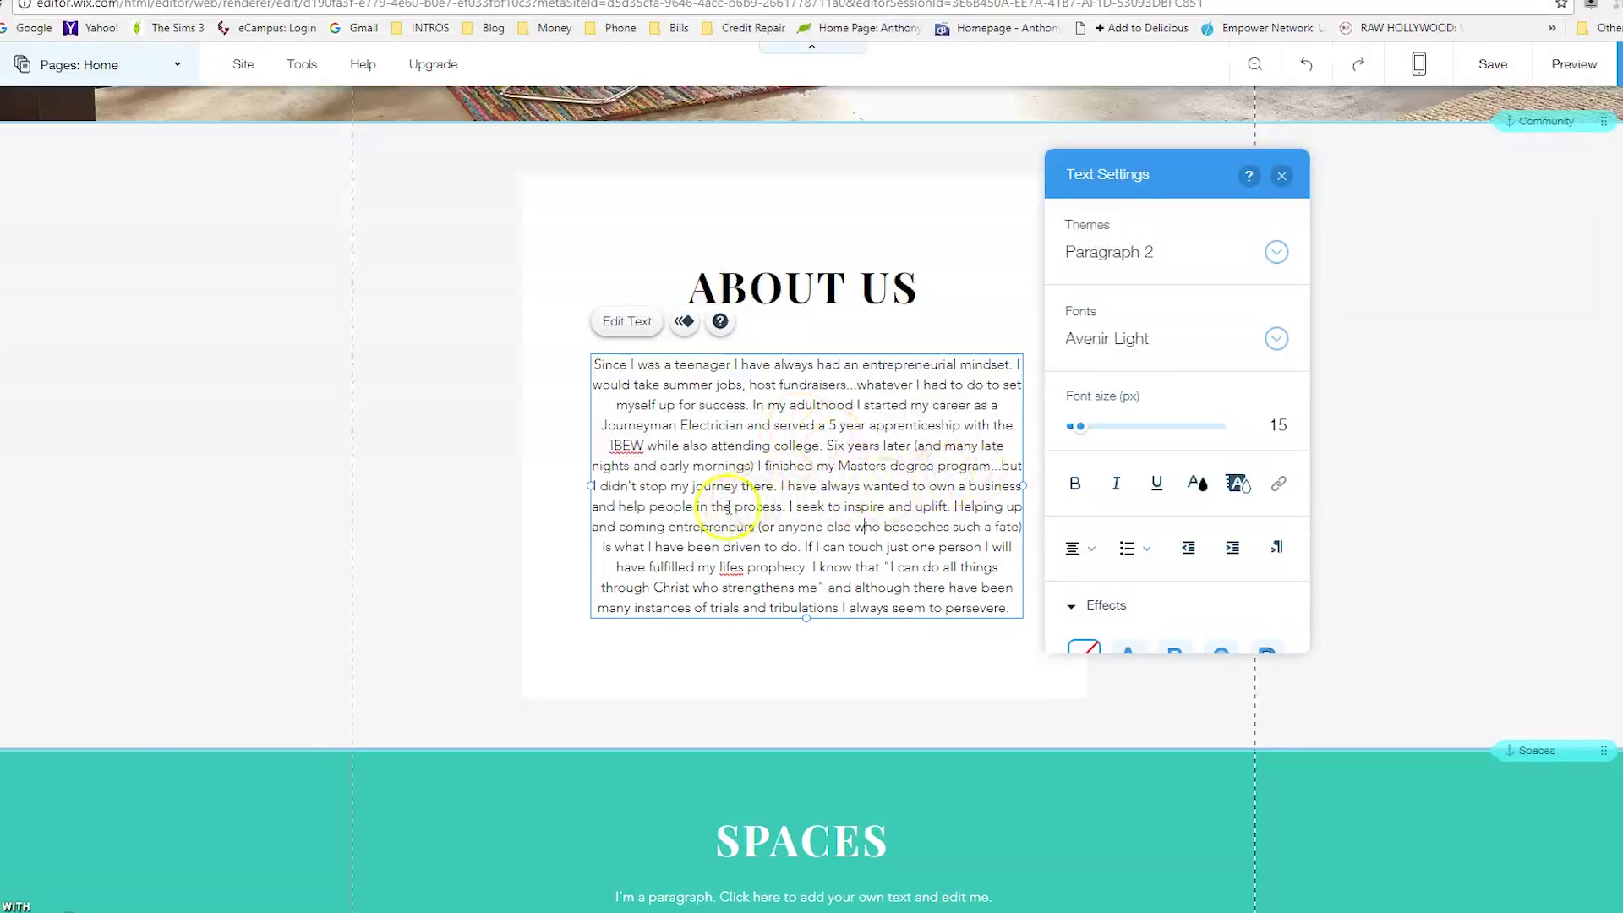
# - Break the About Us text into two paragraphs, starting the second at "I have always wanted to own a business"
pyautogui.click(778, 487)
pyautogui.press('Return')
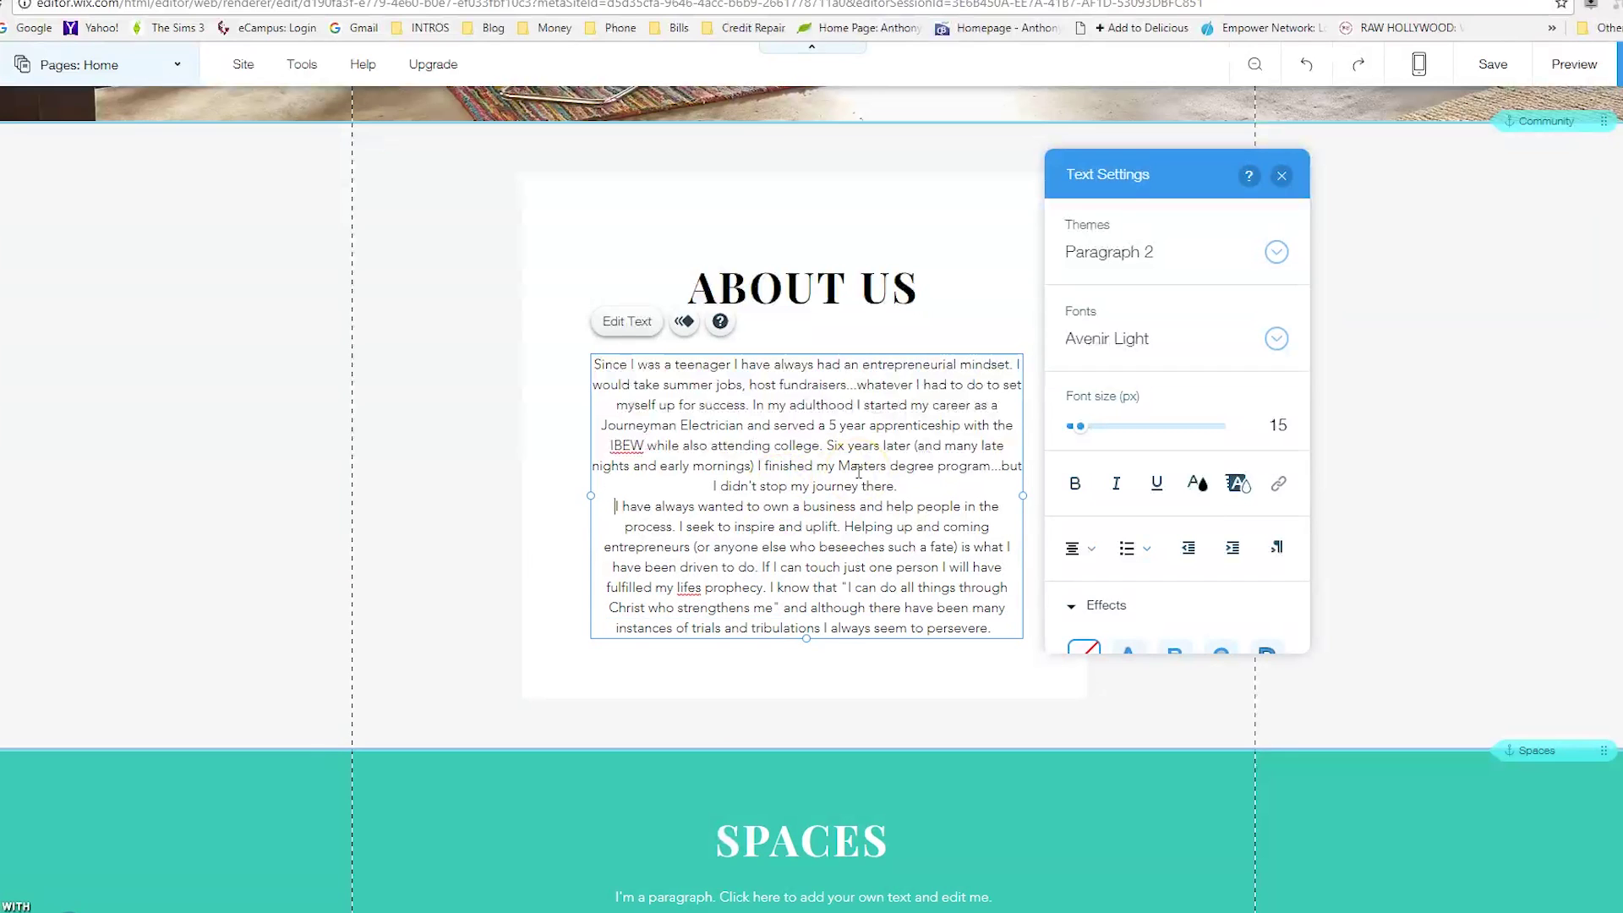
pyautogui.press('Return')
pyautogui.click(663, 526)
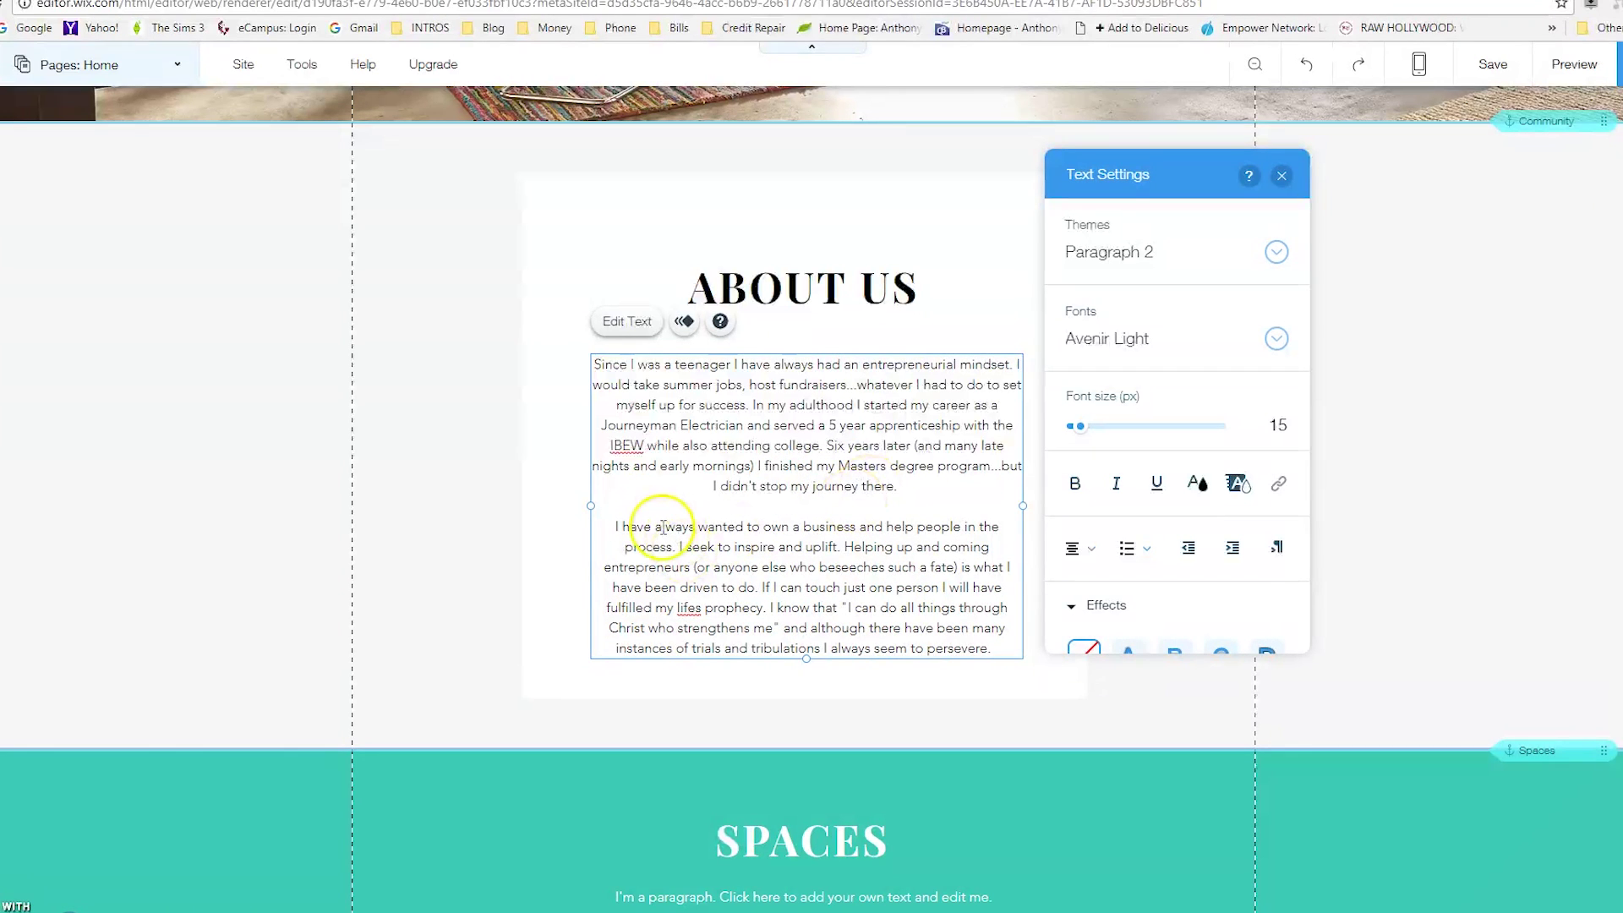
pyautogui.press('BackSpace')
pyautogui.press('BackSpace')
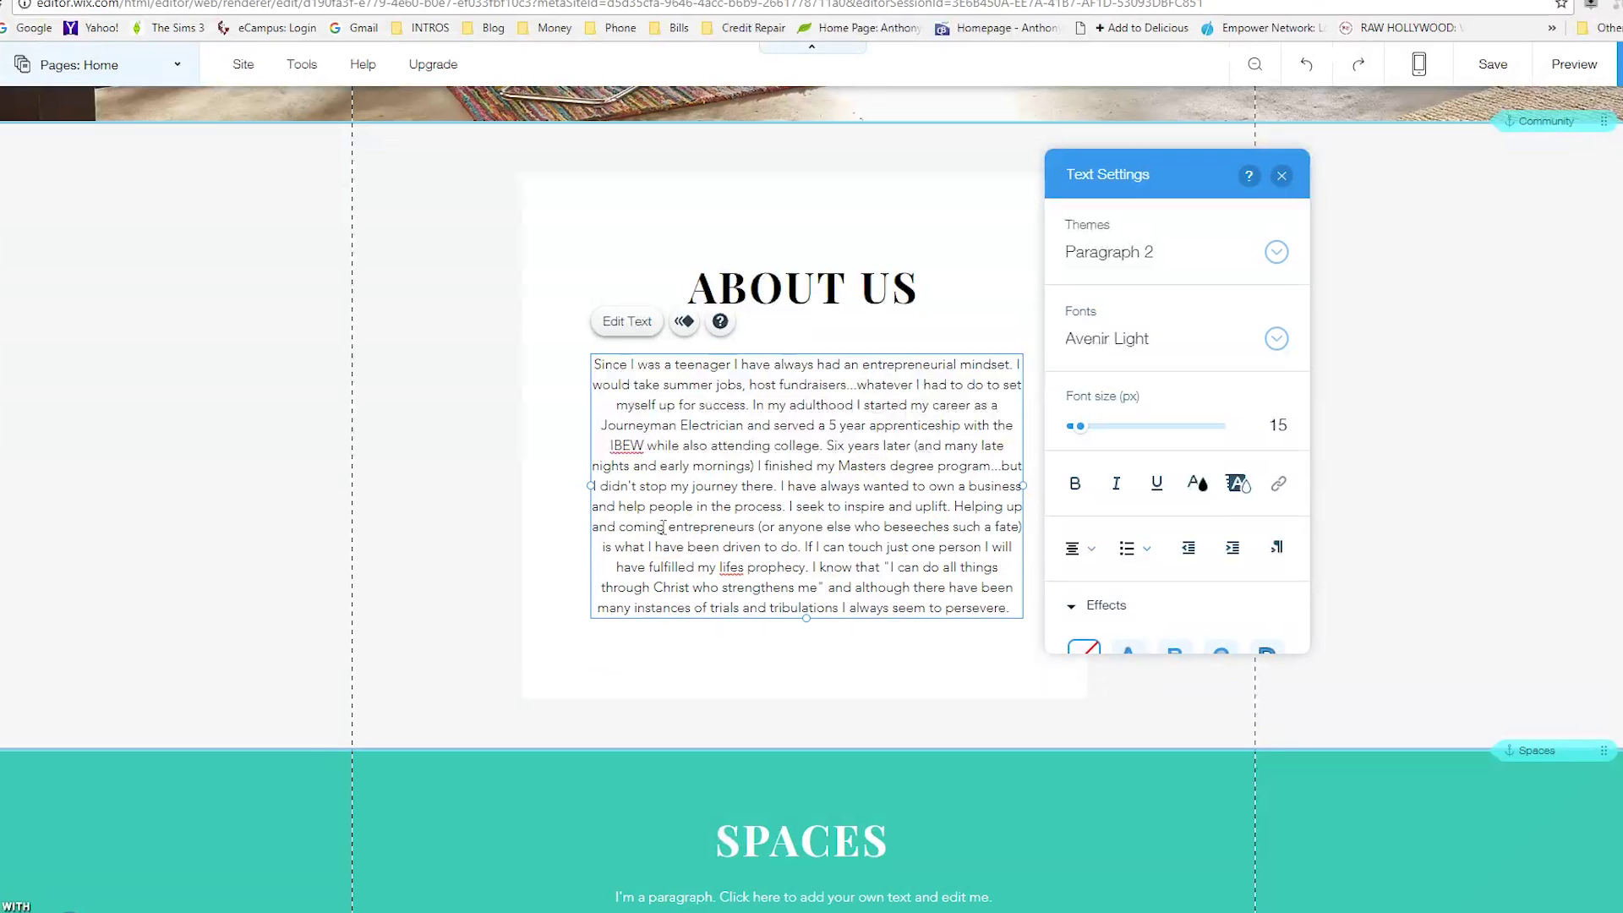
pyautogui.press('Return')
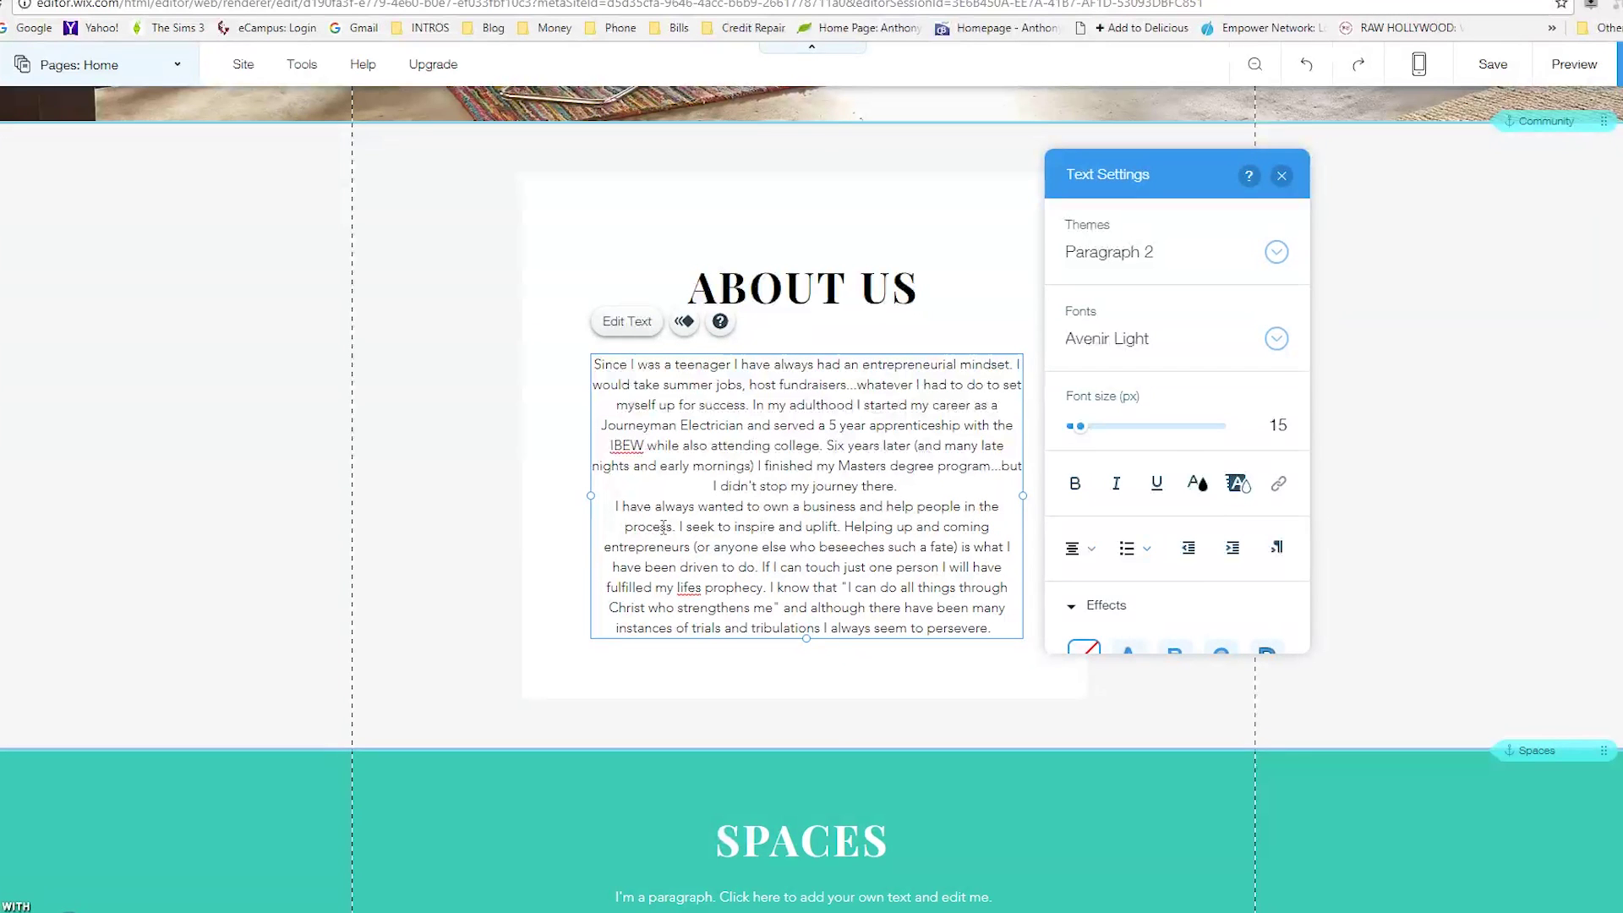
# - Try left alignment on the second About Us paragraph, then set it to justified
pyautogui.click(884, 493)
pyautogui.click(606, 503)
pyautogui.click(1090, 553)
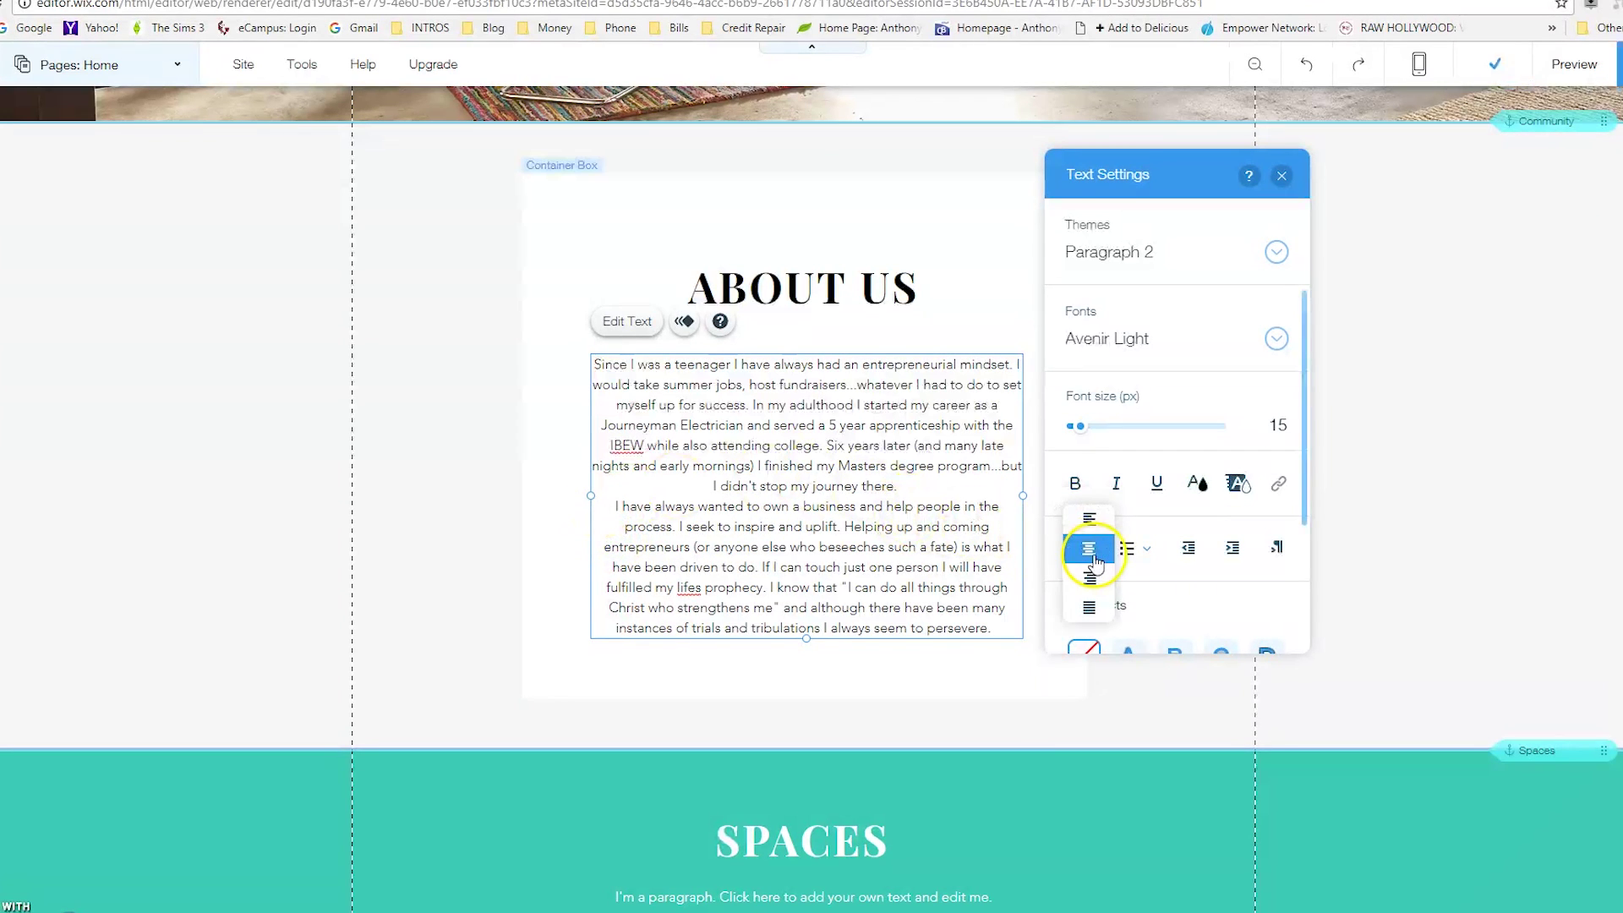
pyautogui.click(1089, 519)
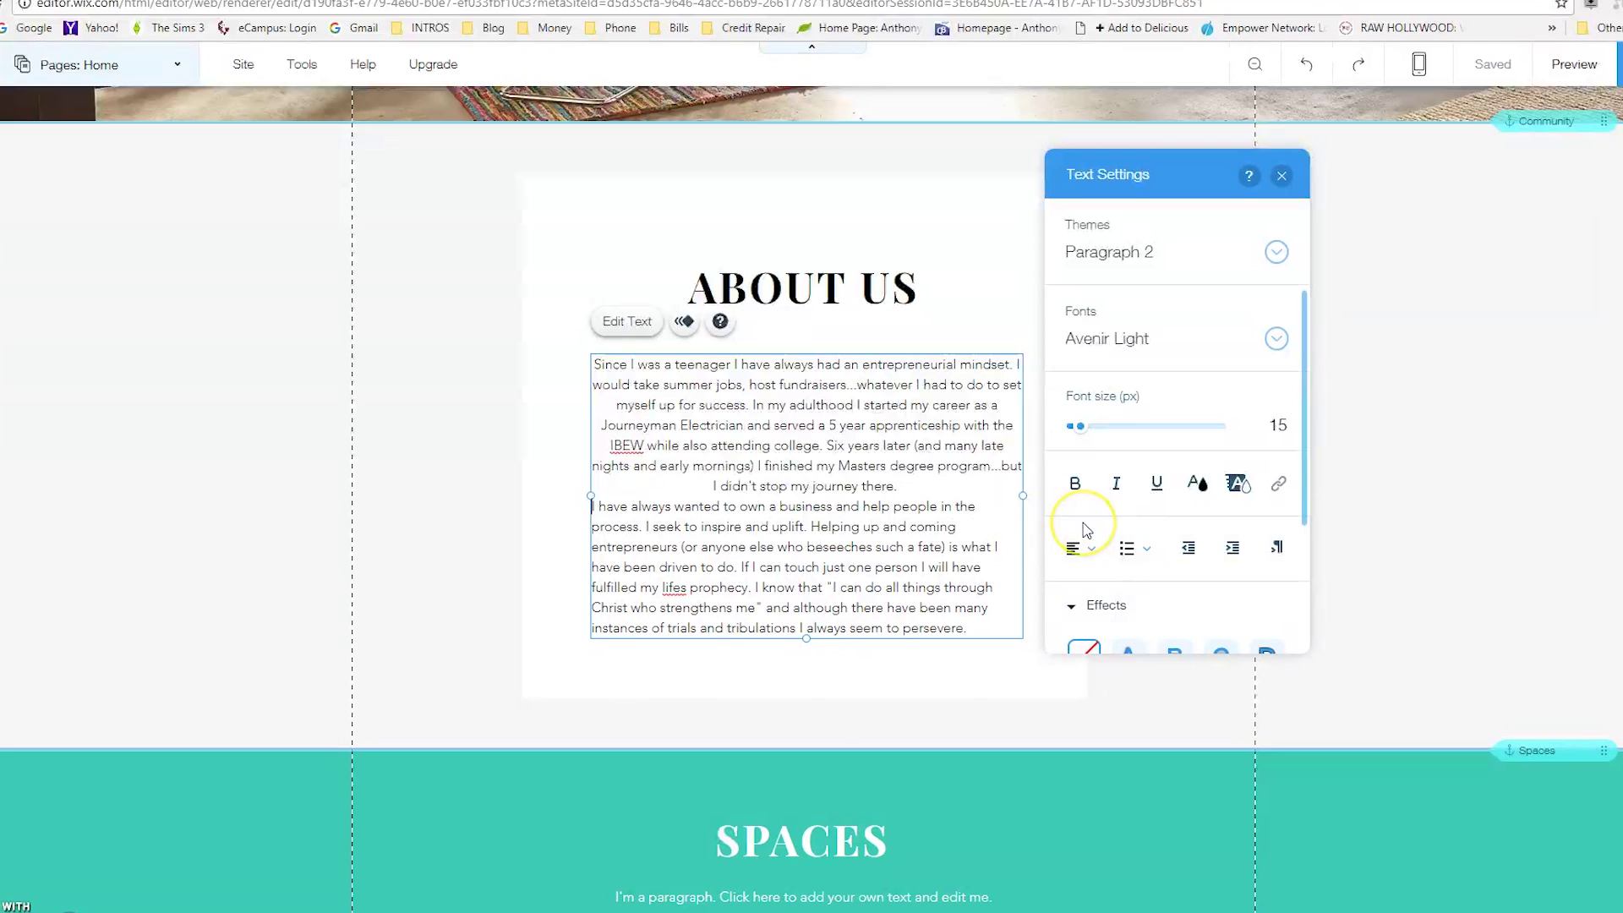
pyautogui.click(1089, 554)
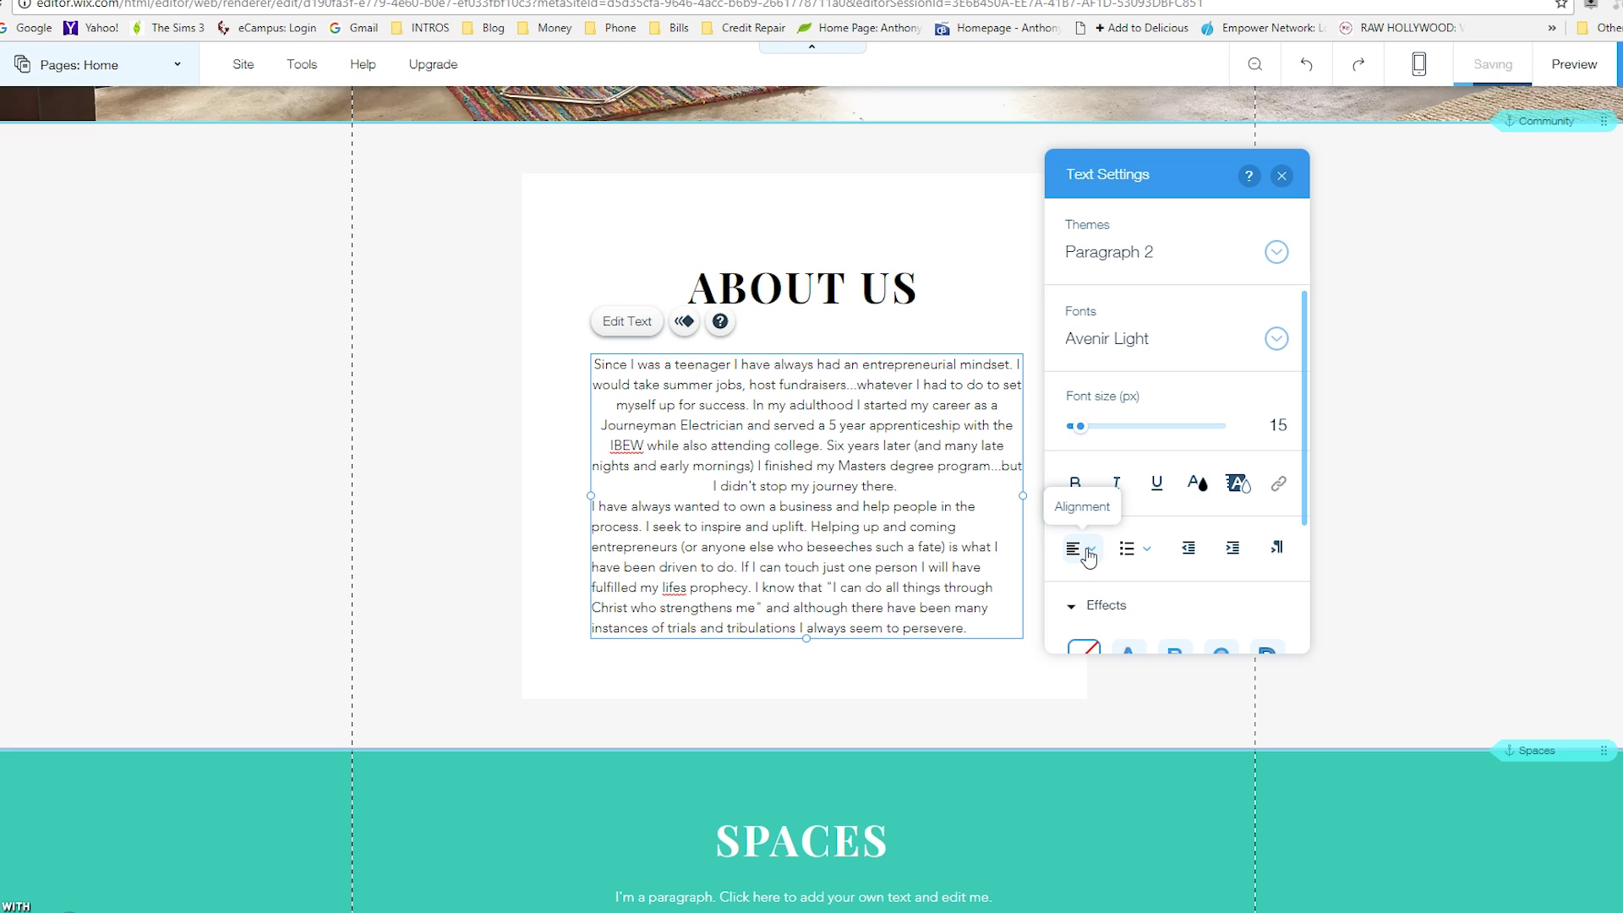
pyautogui.click(1088, 553)
pyautogui.click(1093, 634)
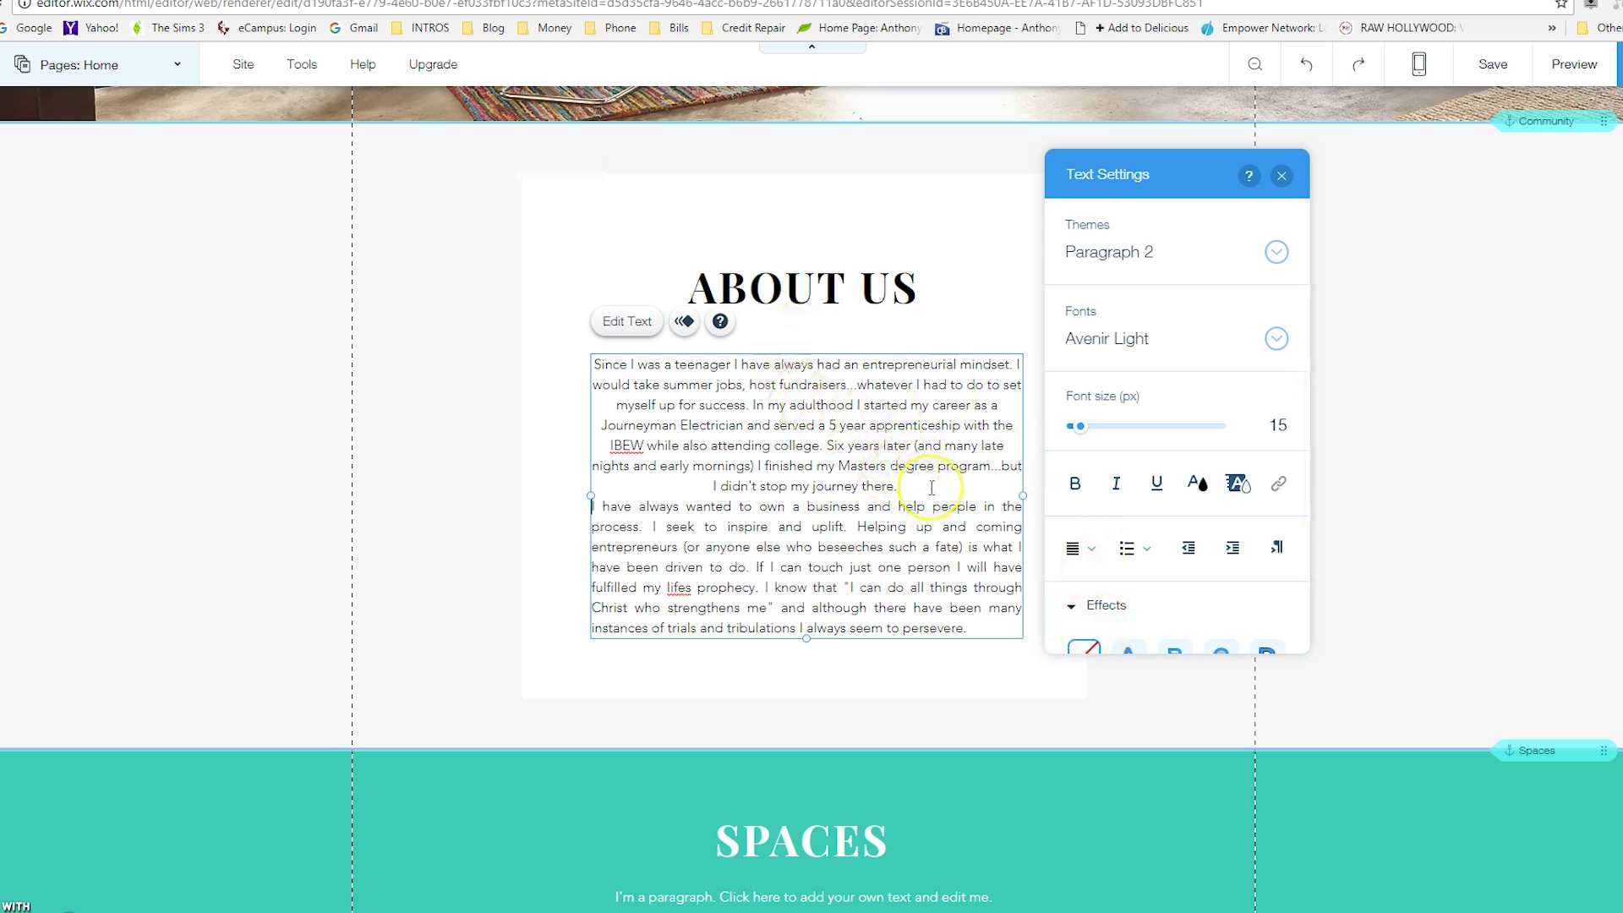
# - Add a blank line between the two About Us paragraphs and justify the first one
pyautogui.press('Return')
pyautogui.moveTo(931, 488); pyautogui.dragTo(464, 304)
pyautogui.click(1079, 548)
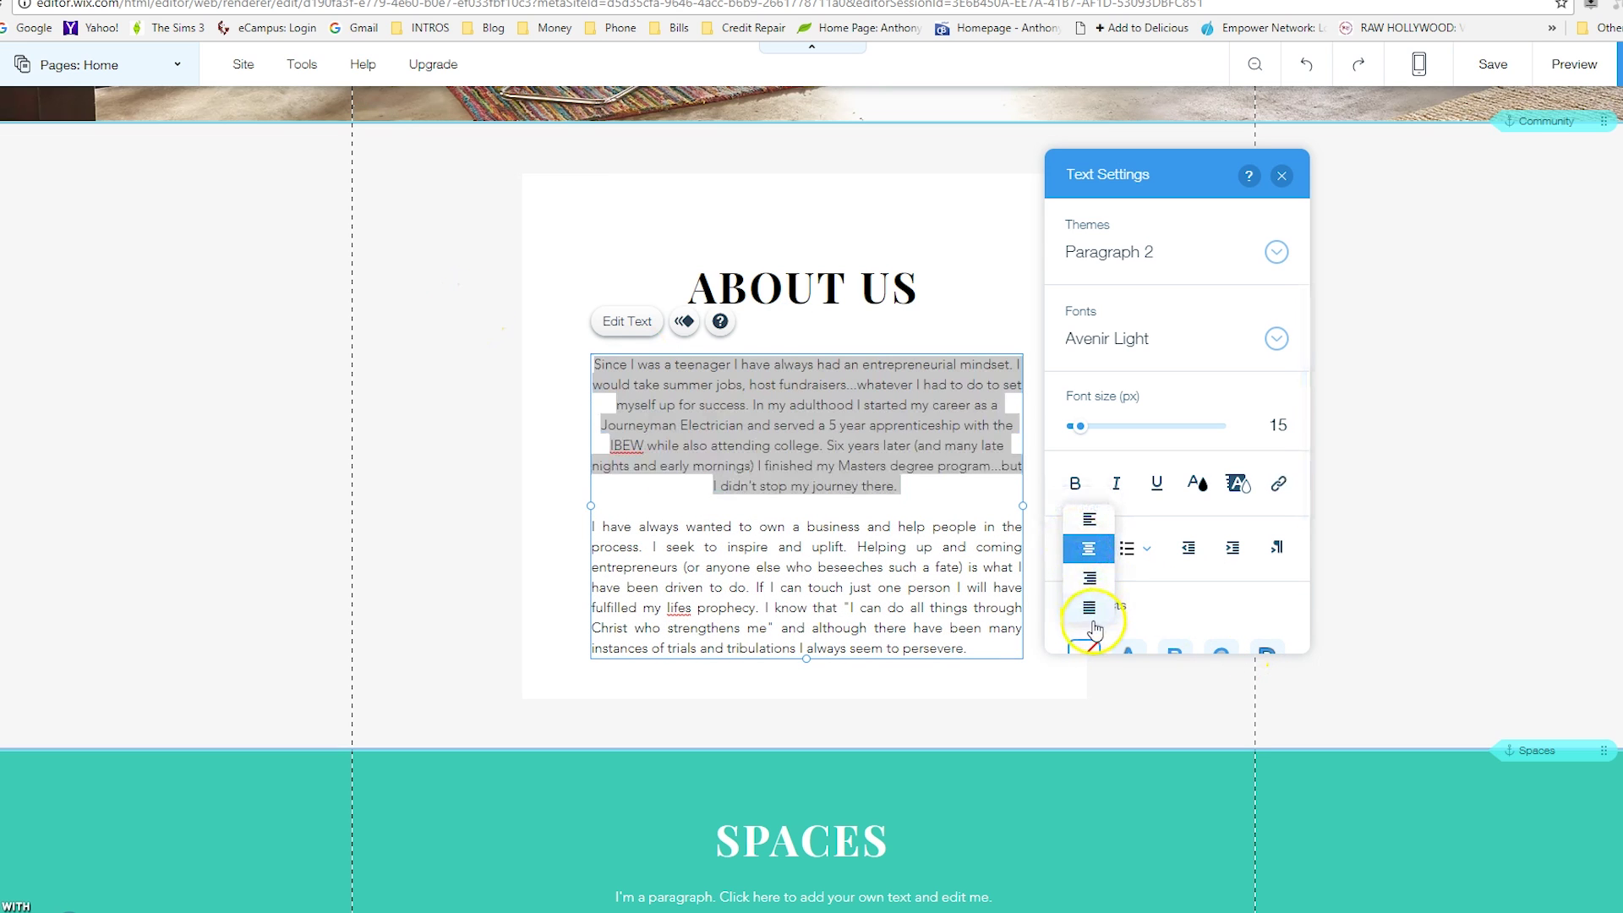
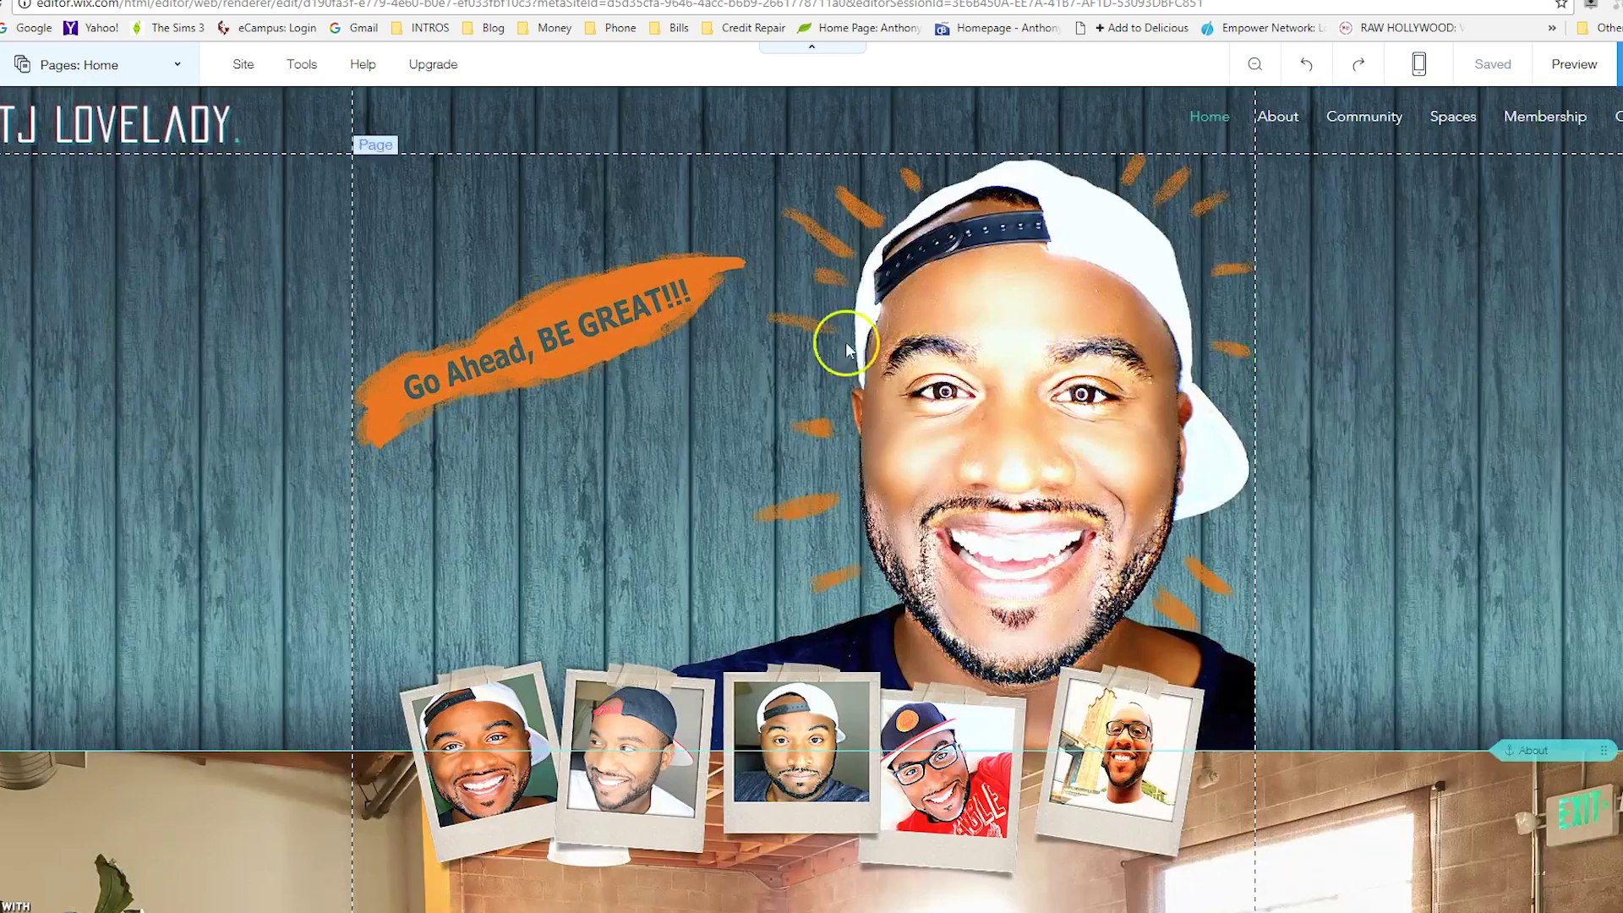
# - Set the About Us strip's background to the green textured image from My Images
pyautogui.scroll(-10, 841, 344)
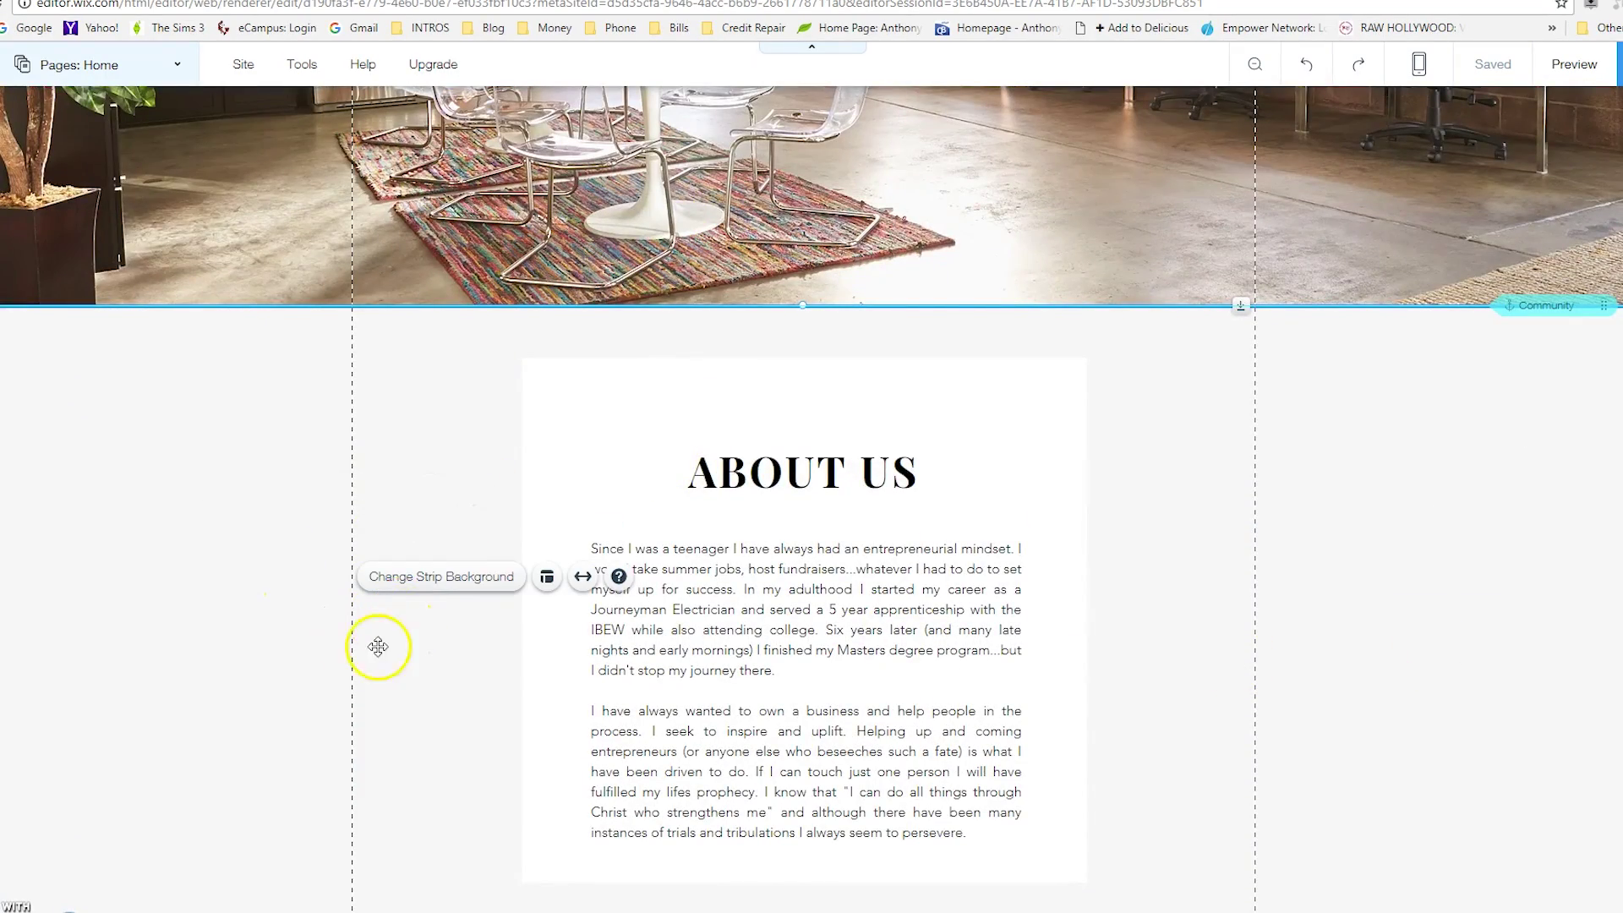
pyautogui.click(284, 551)
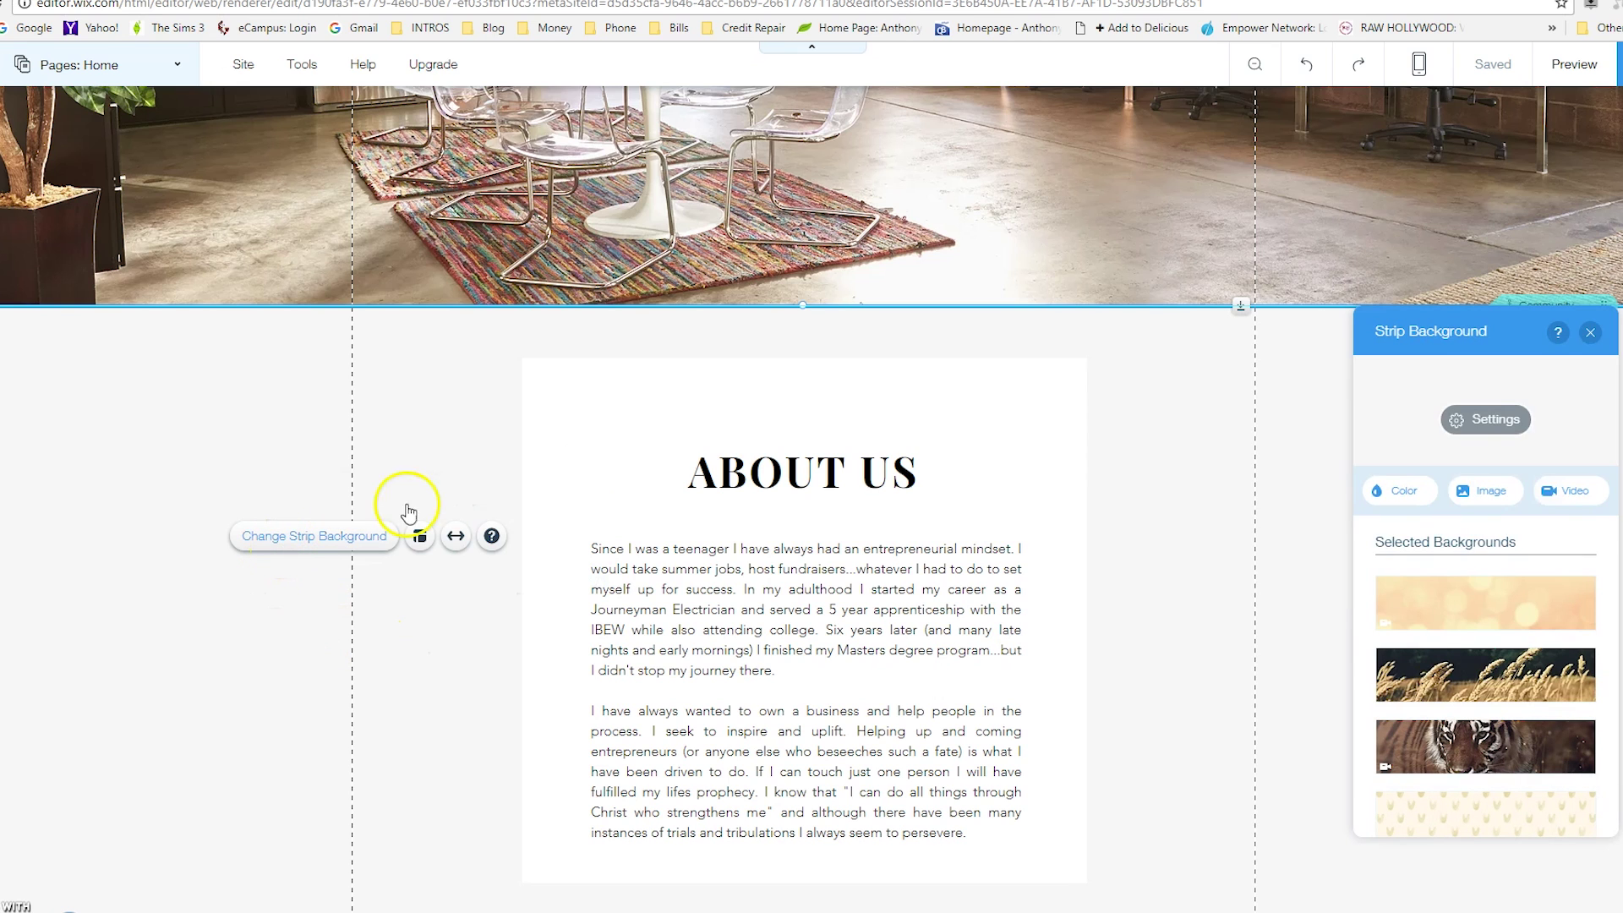
pyautogui.click(1498, 493)
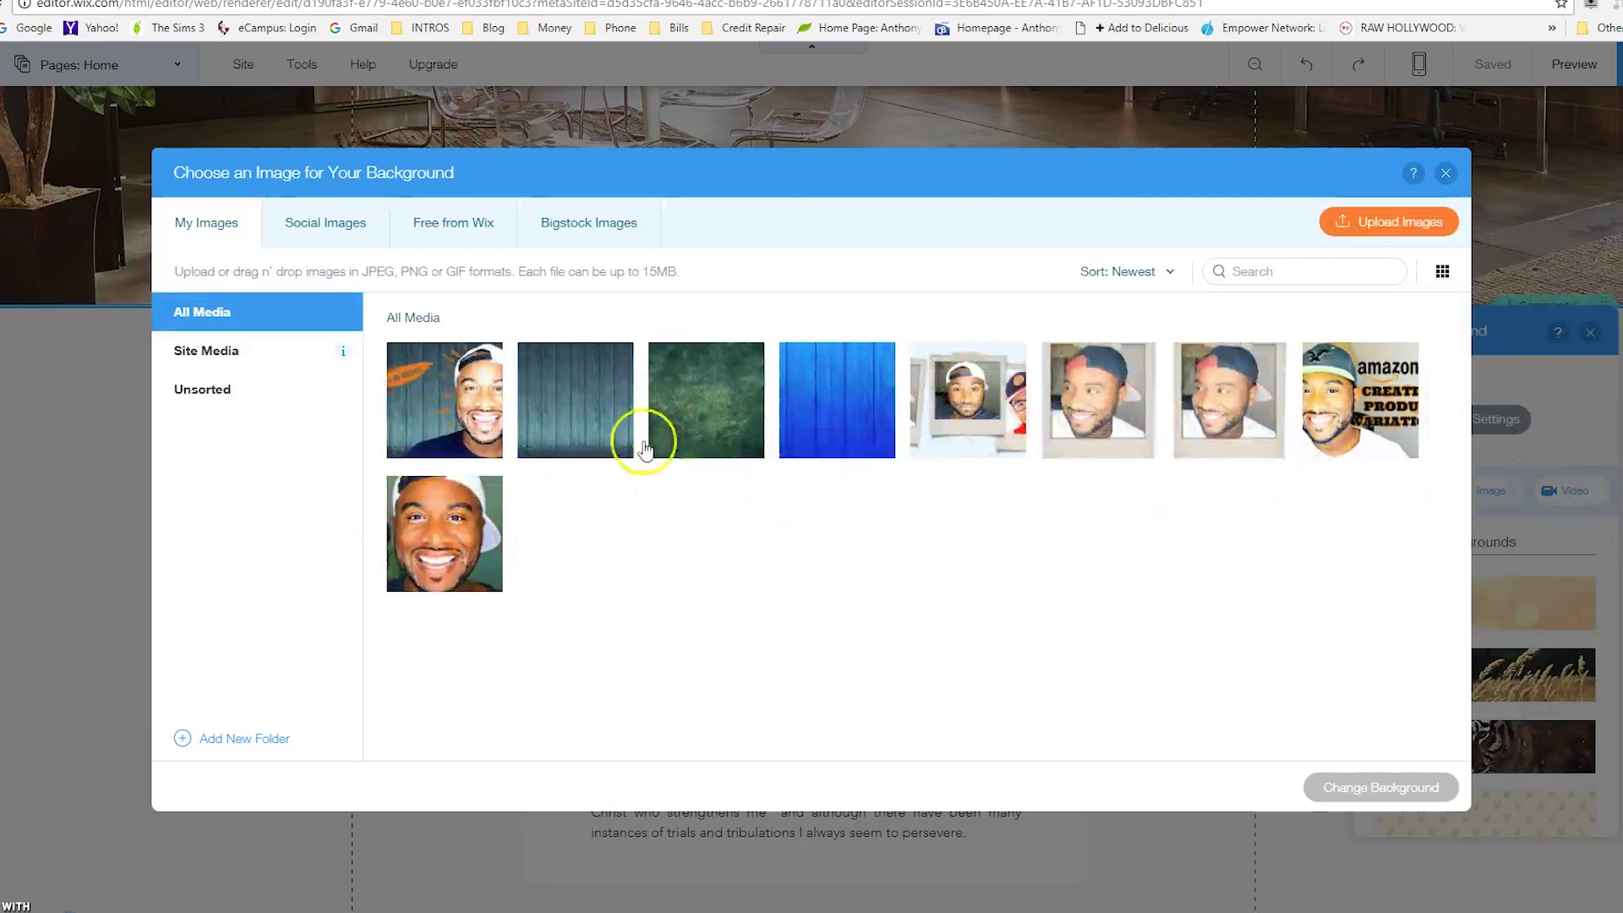
pyautogui.click(722, 397)
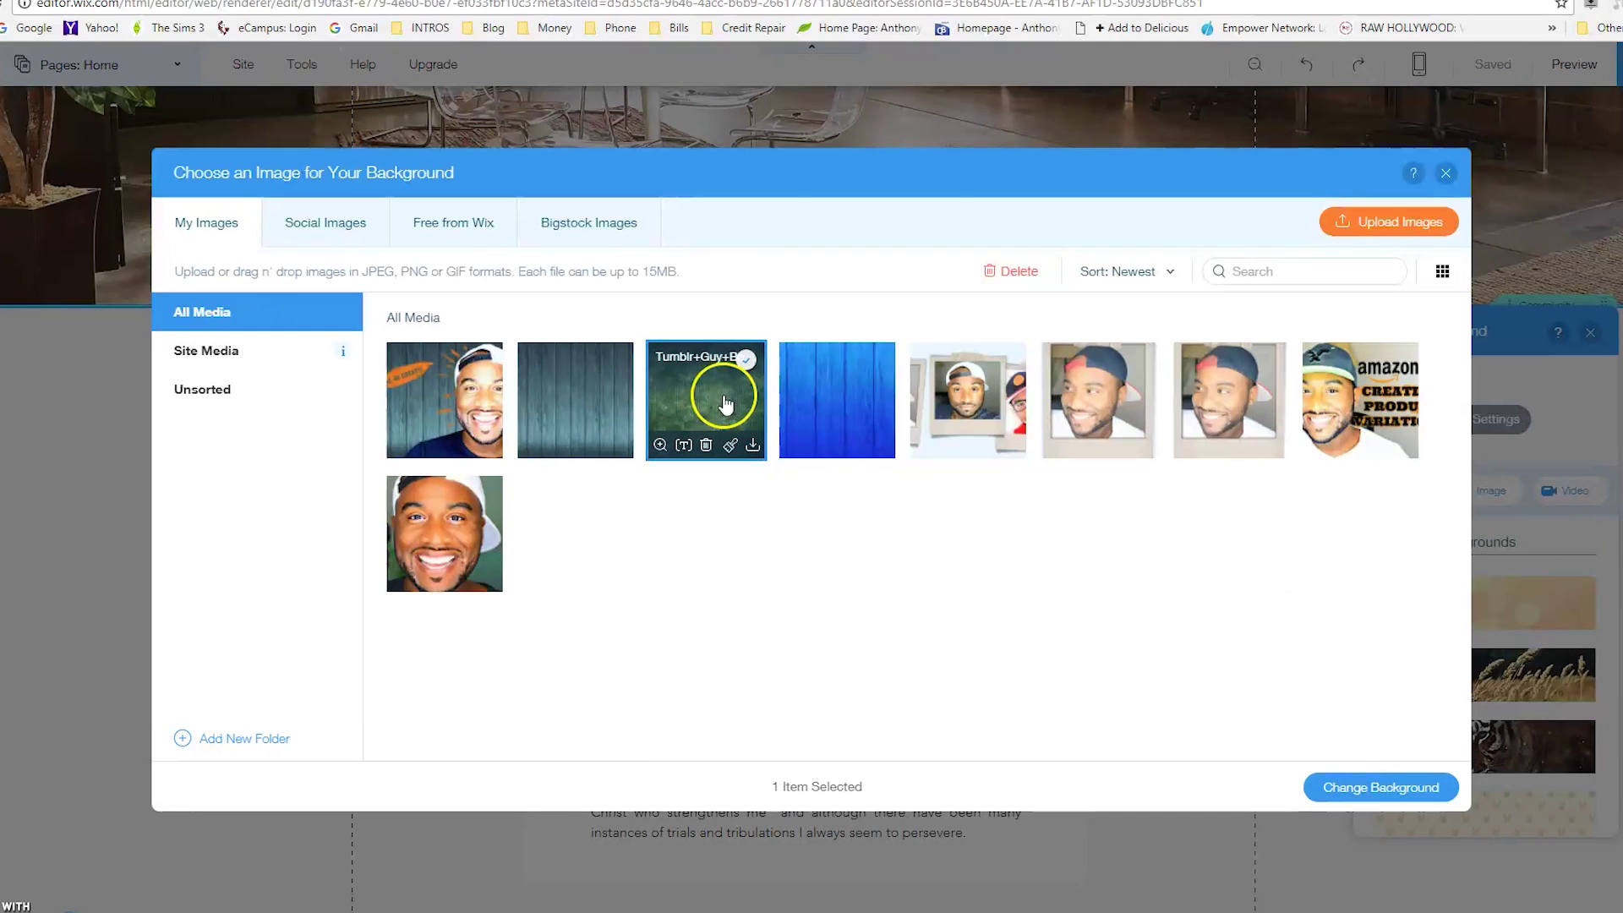
pyautogui.click(1351, 790)
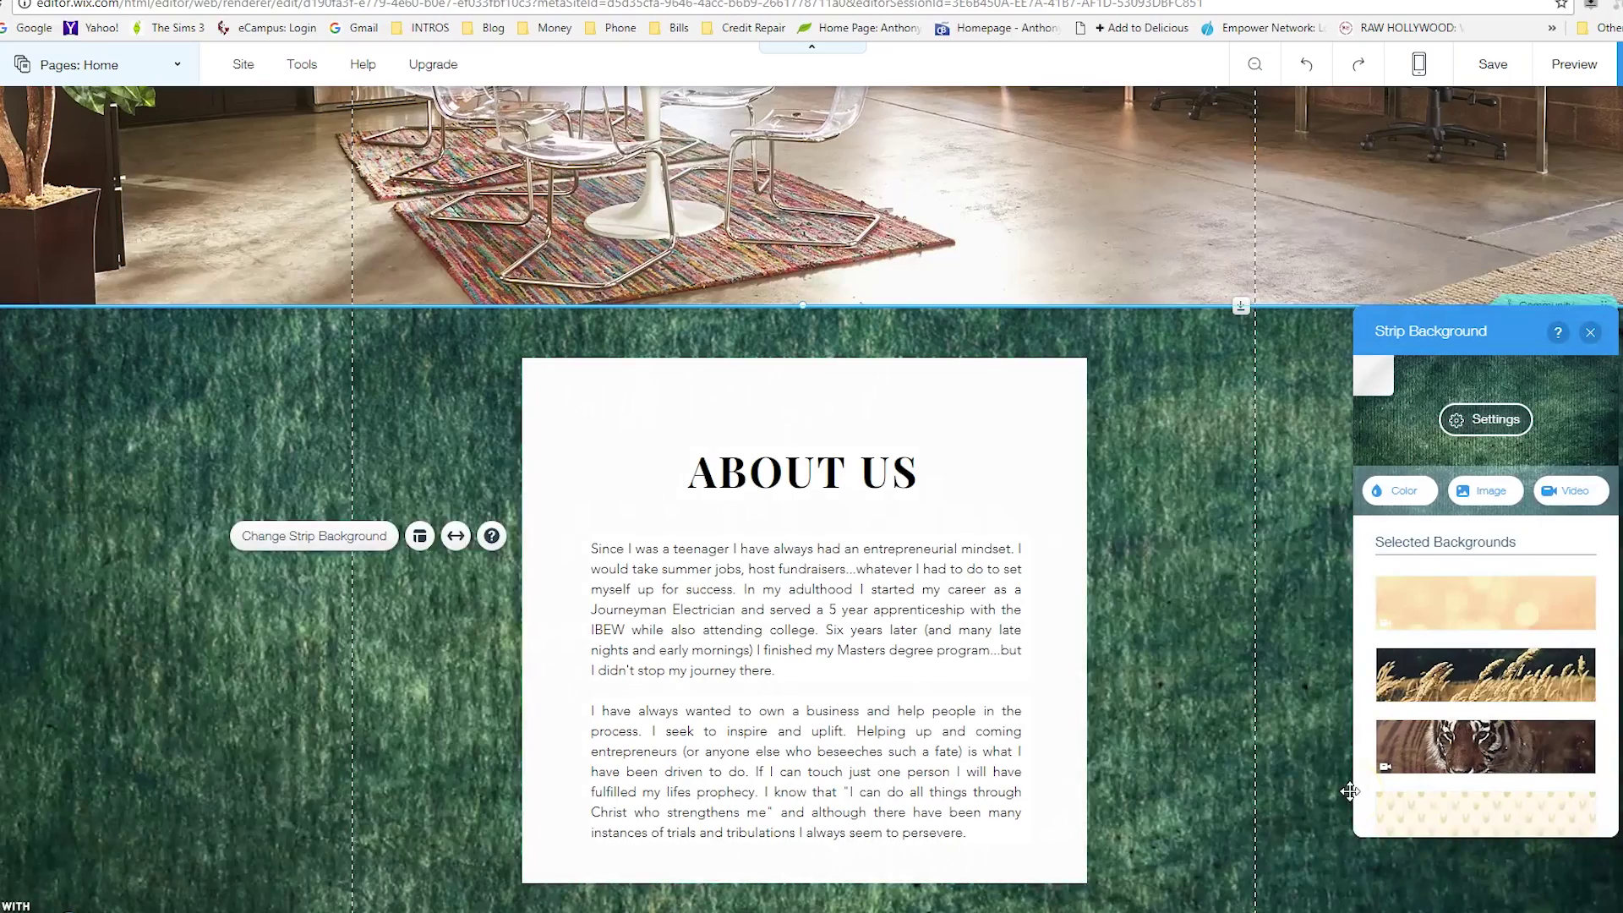
# - Try Original Size scaling for the About Us strip's background image, then set it to Tile, positioned middle left
pyautogui.scroll(1, 803, 580)
pyautogui.scroll(-2, 520, 605)
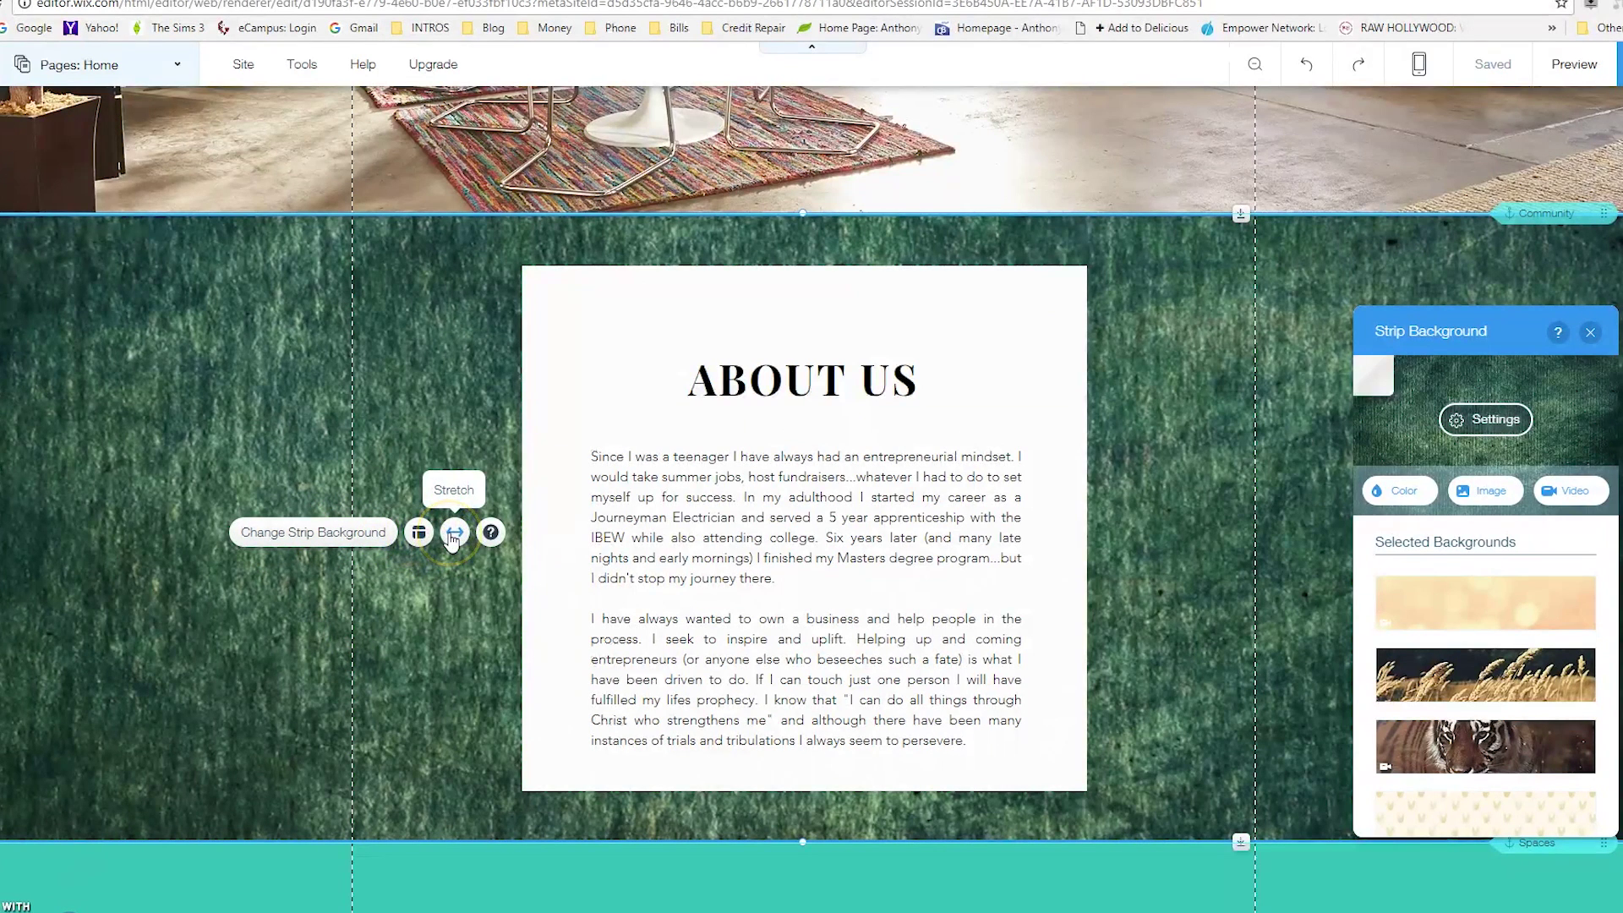
pyautogui.click(273, 369)
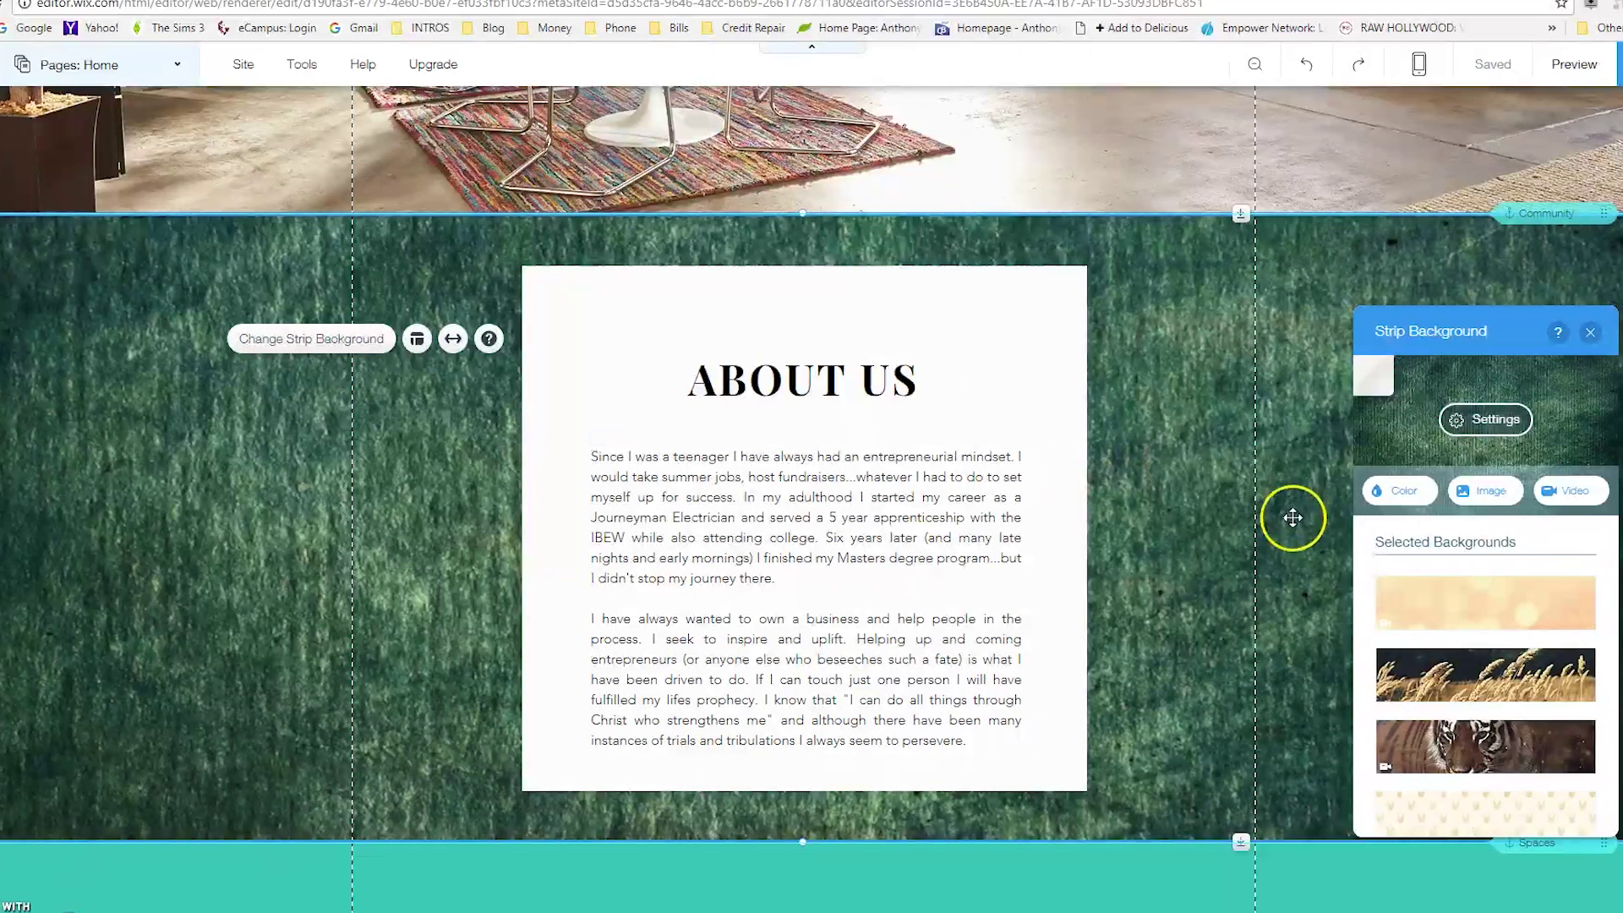
pyautogui.click(1495, 419)
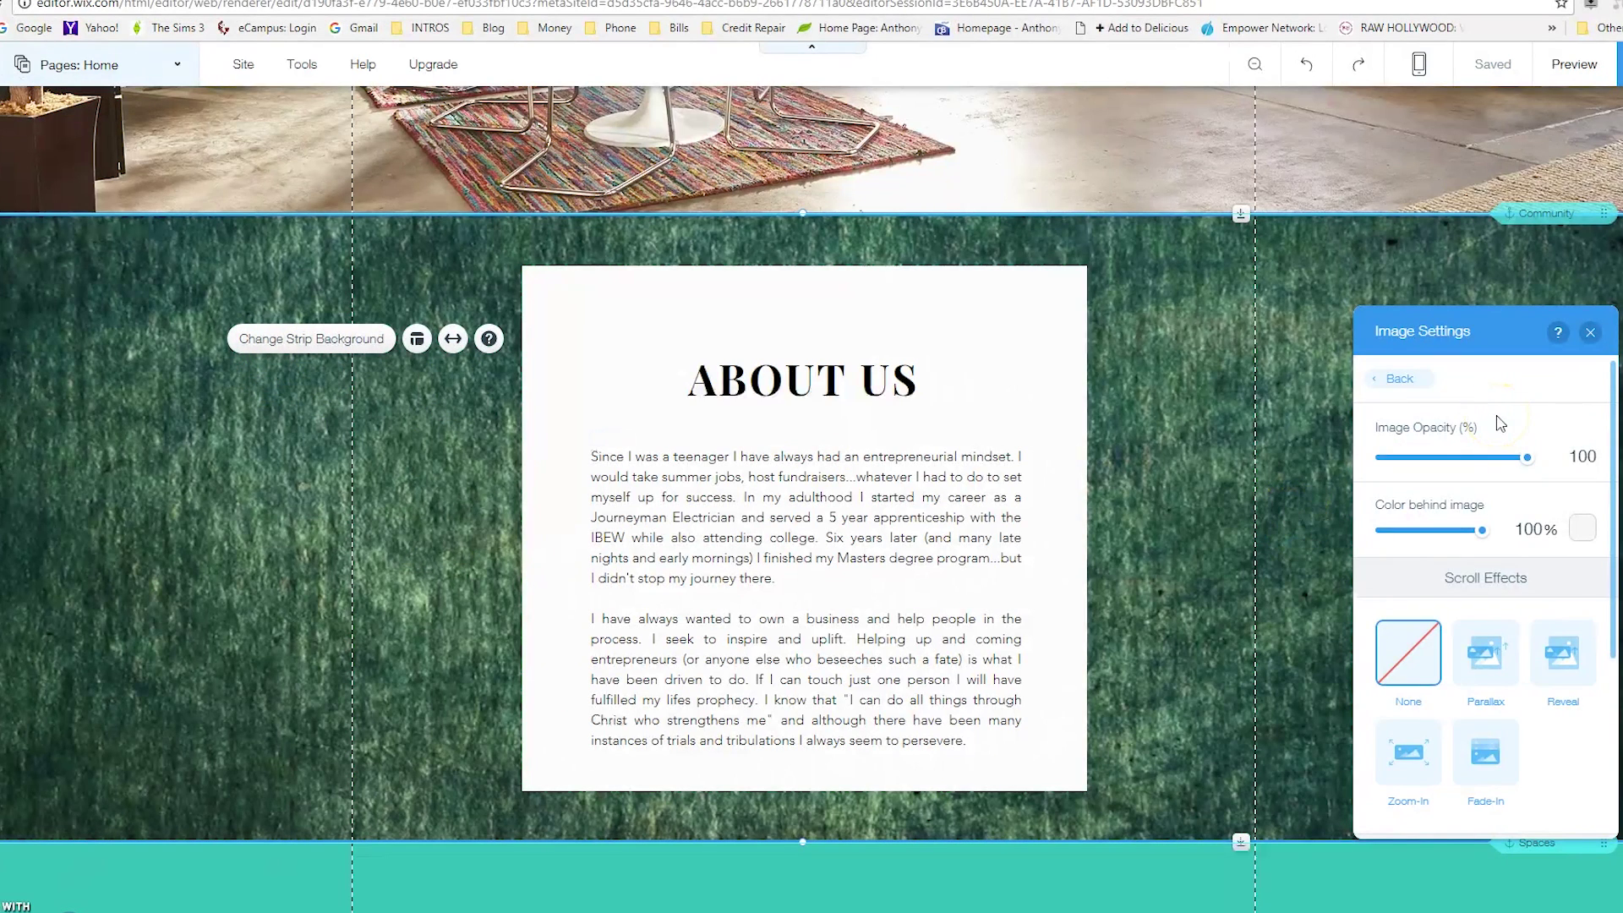
pyautogui.scroll(-3, 1479, 659)
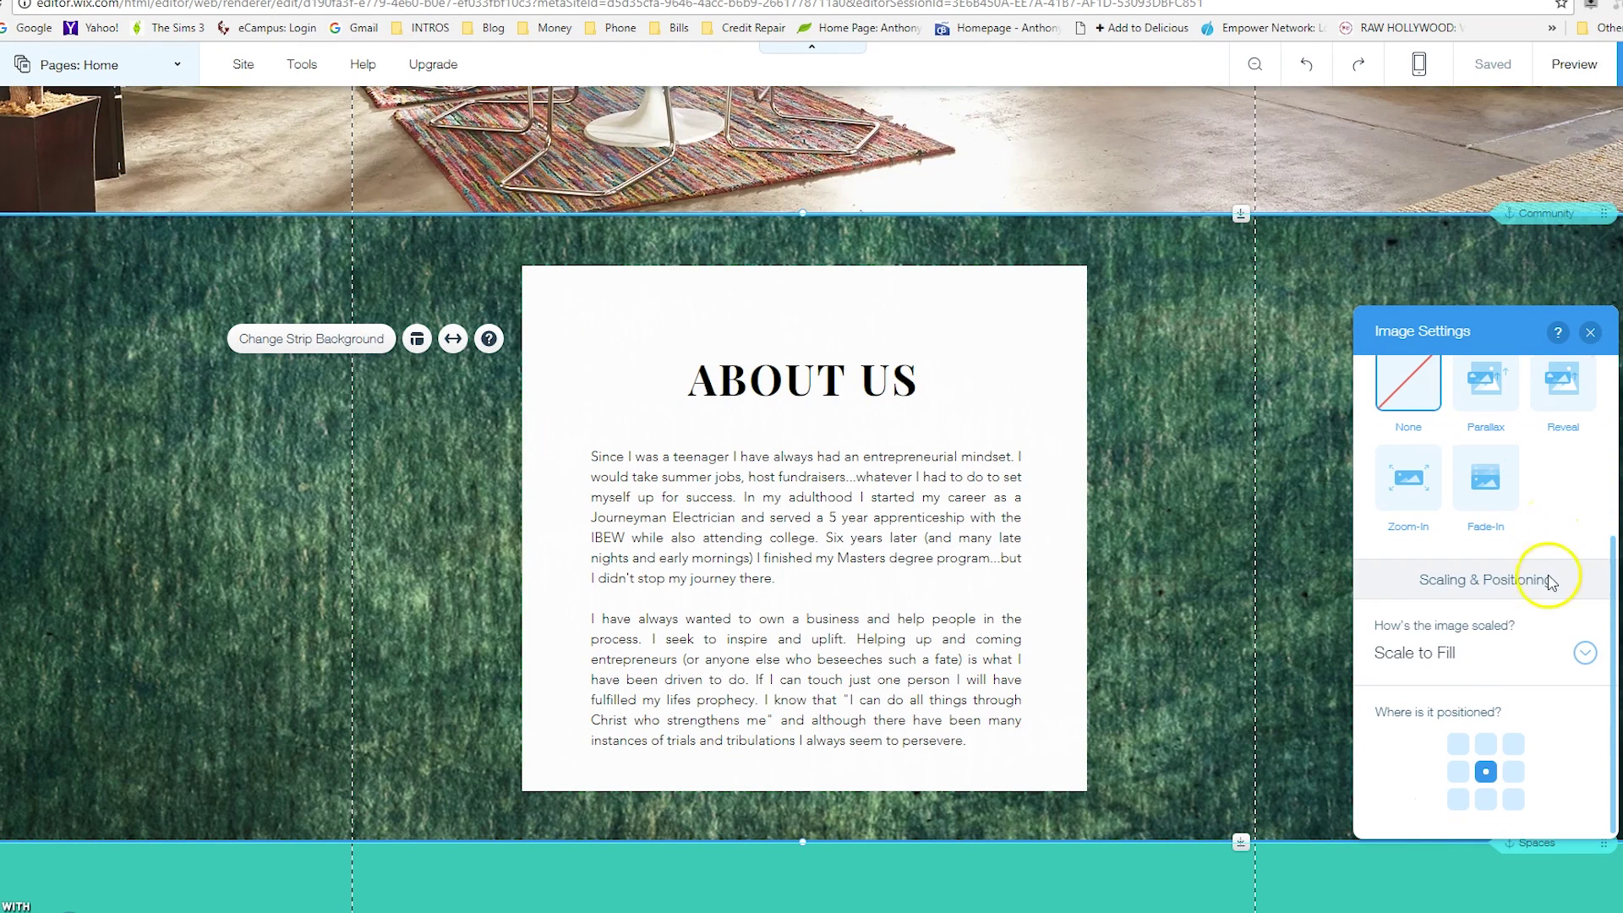
pyautogui.click(1585, 656)
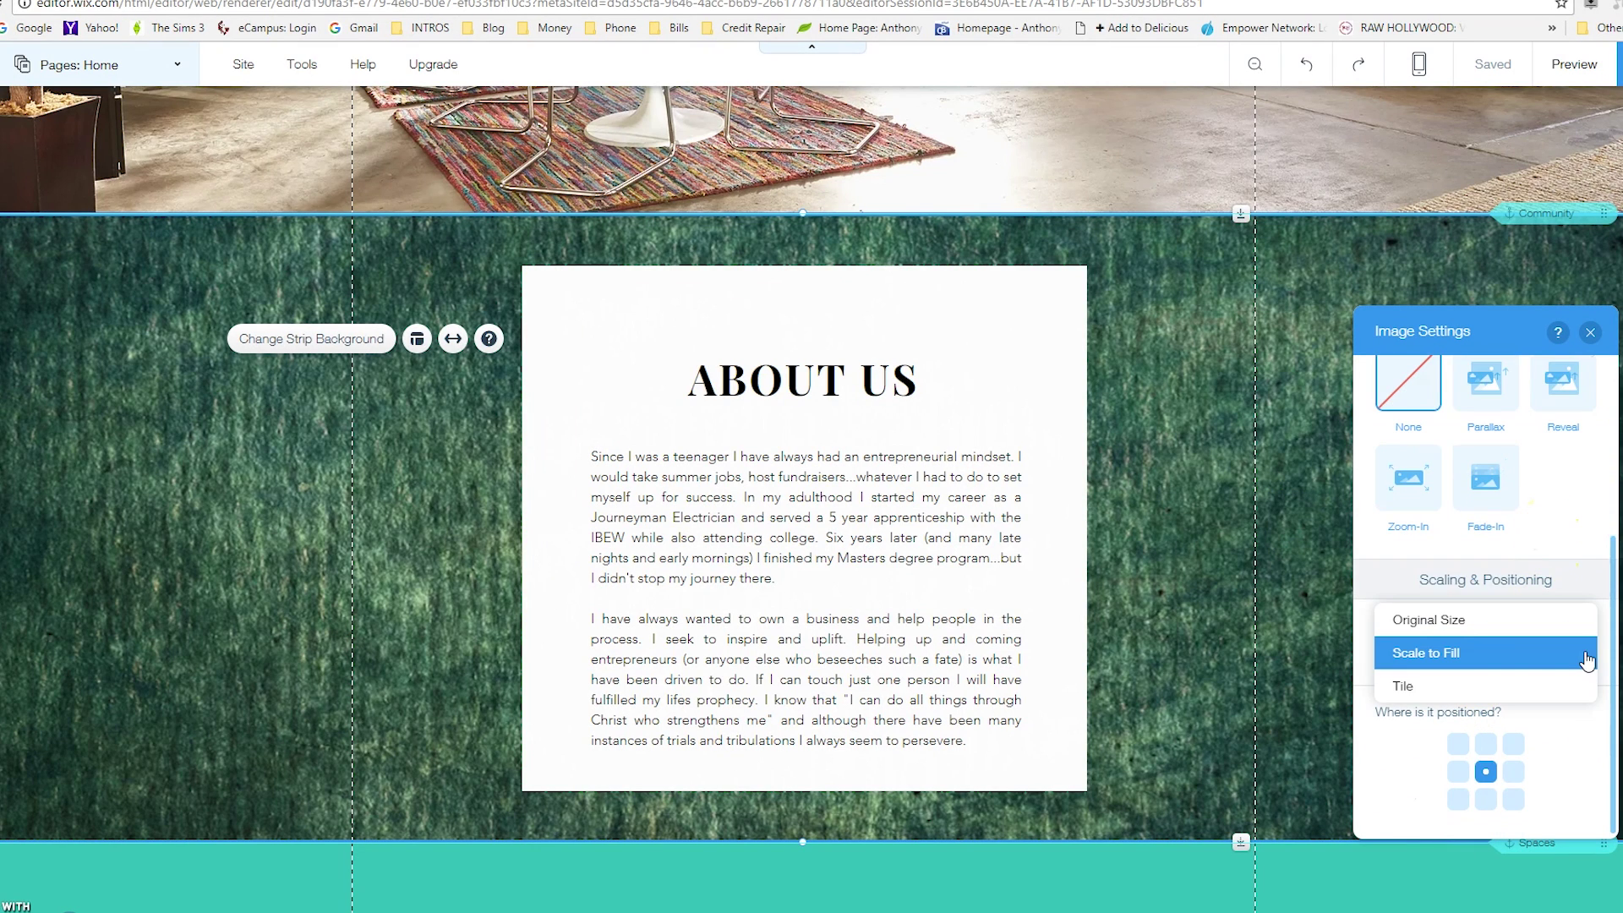
pyautogui.click(1513, 623)
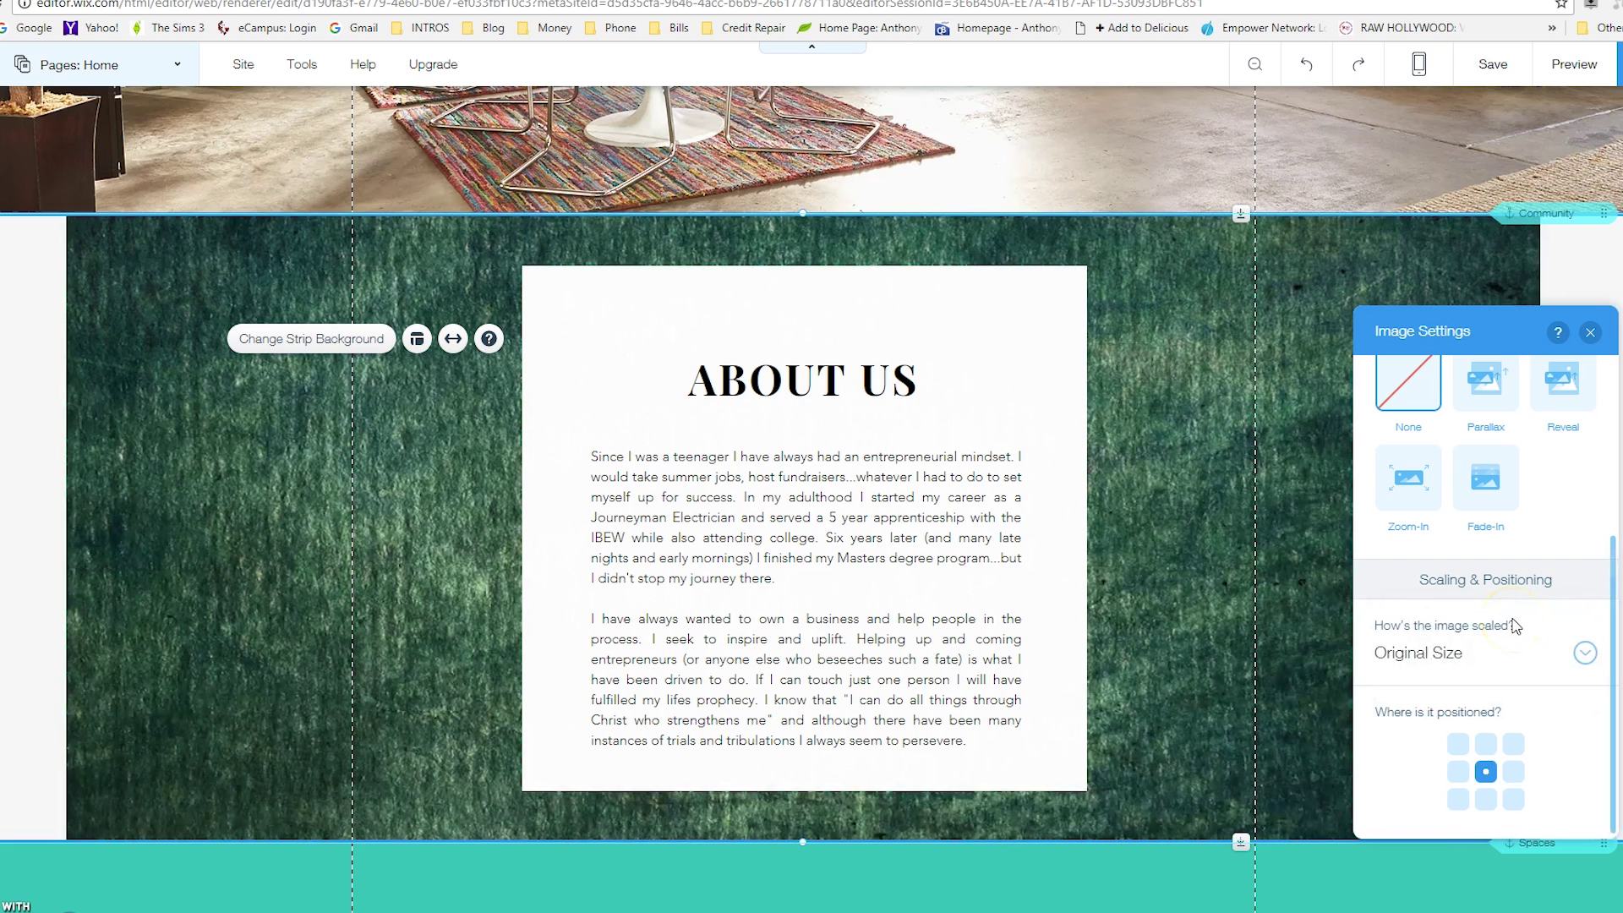
pyautogui.click(1582, 659)
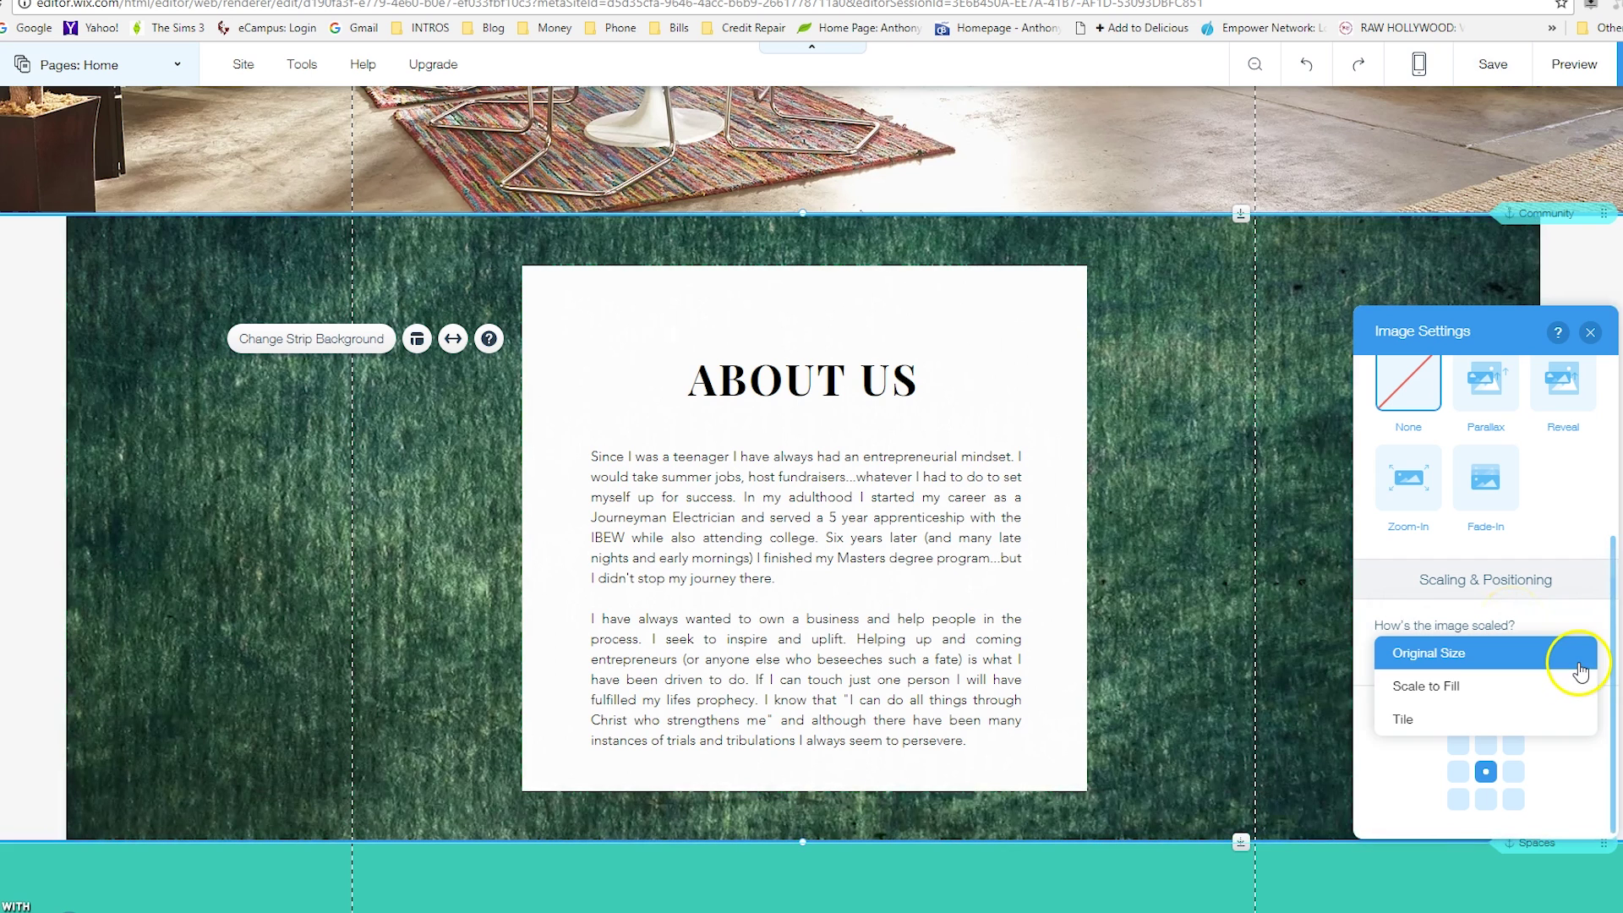
pyautogui.click(1512, 722)
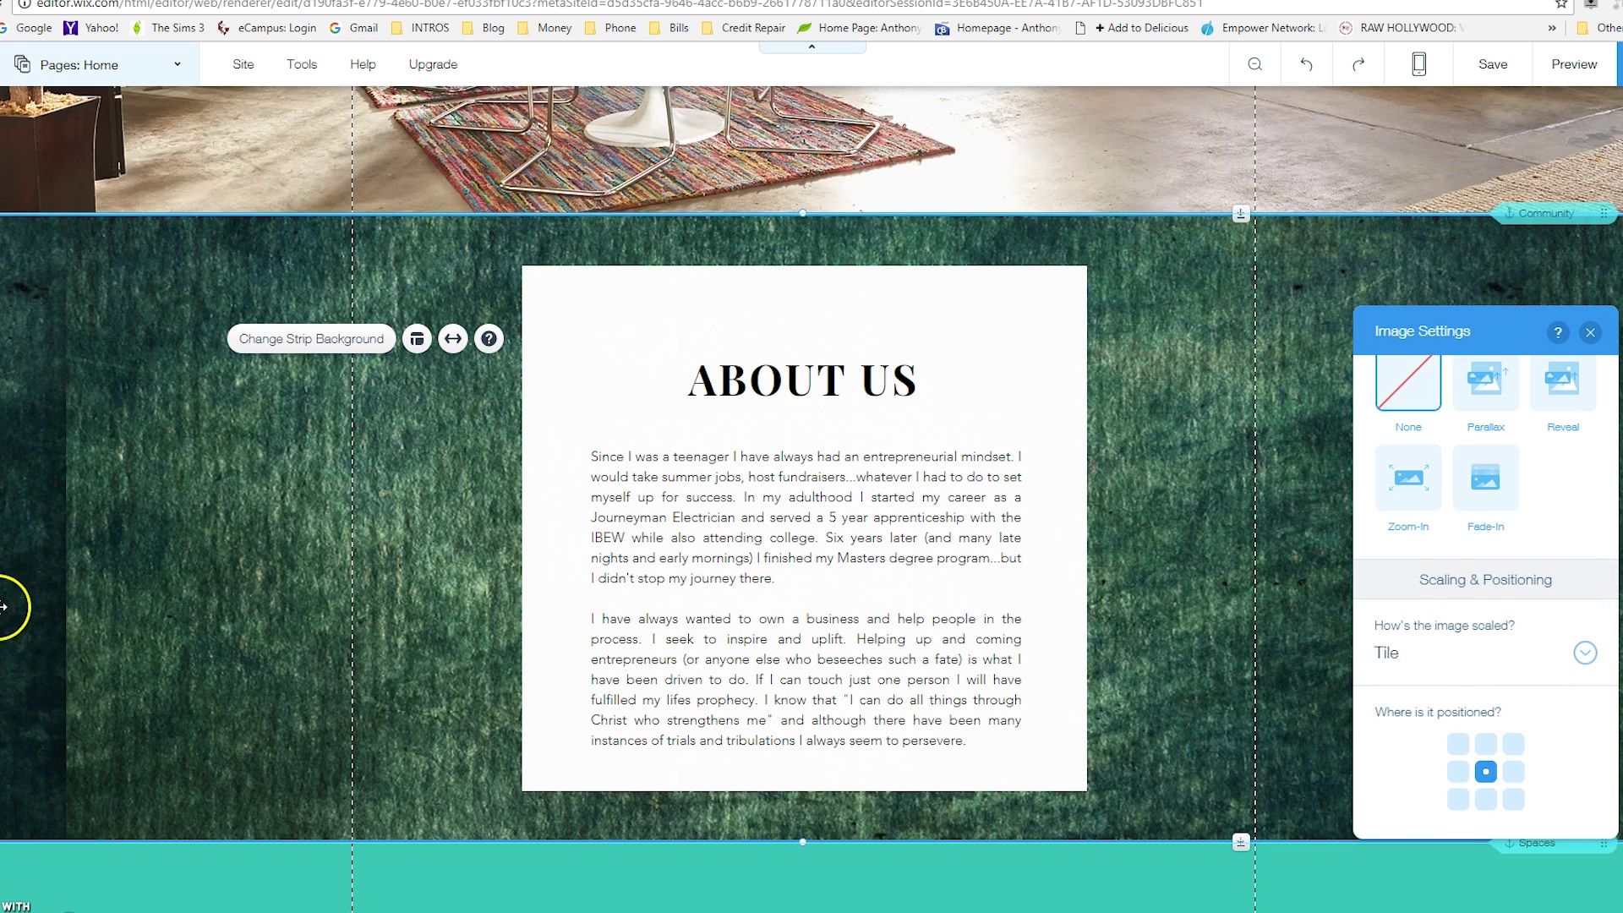
pyautogui.click(1460, 773)
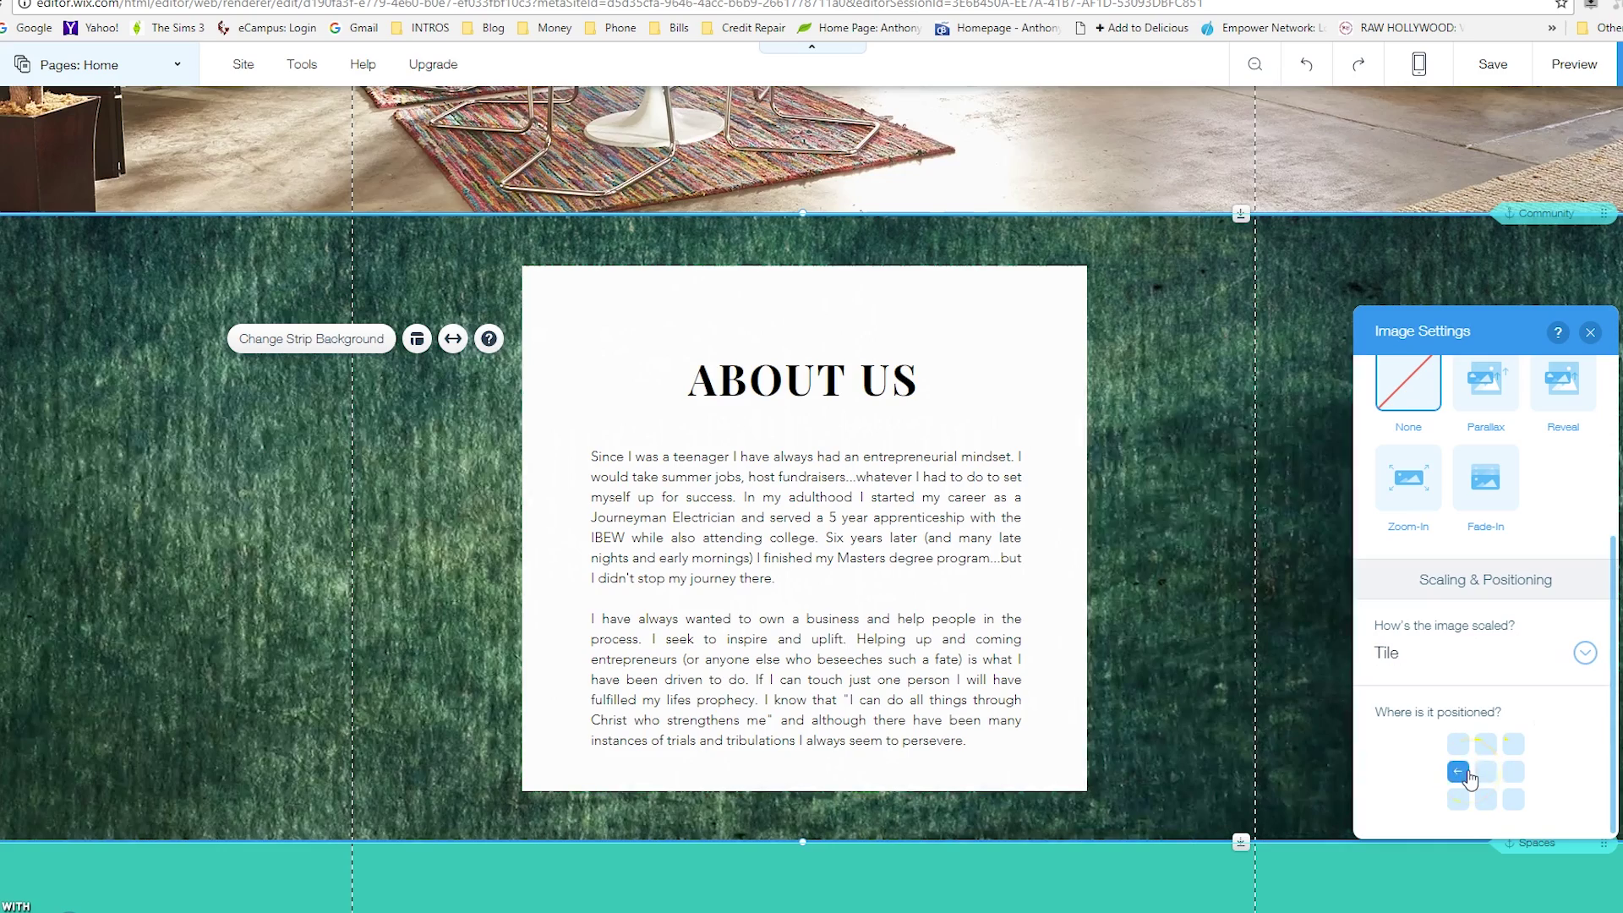
pyautogui.click(1590, 333)
# - Examine how the green About Us background fits with the header and the office photo strip
pyautogui.scroll(10, 1166, 453)
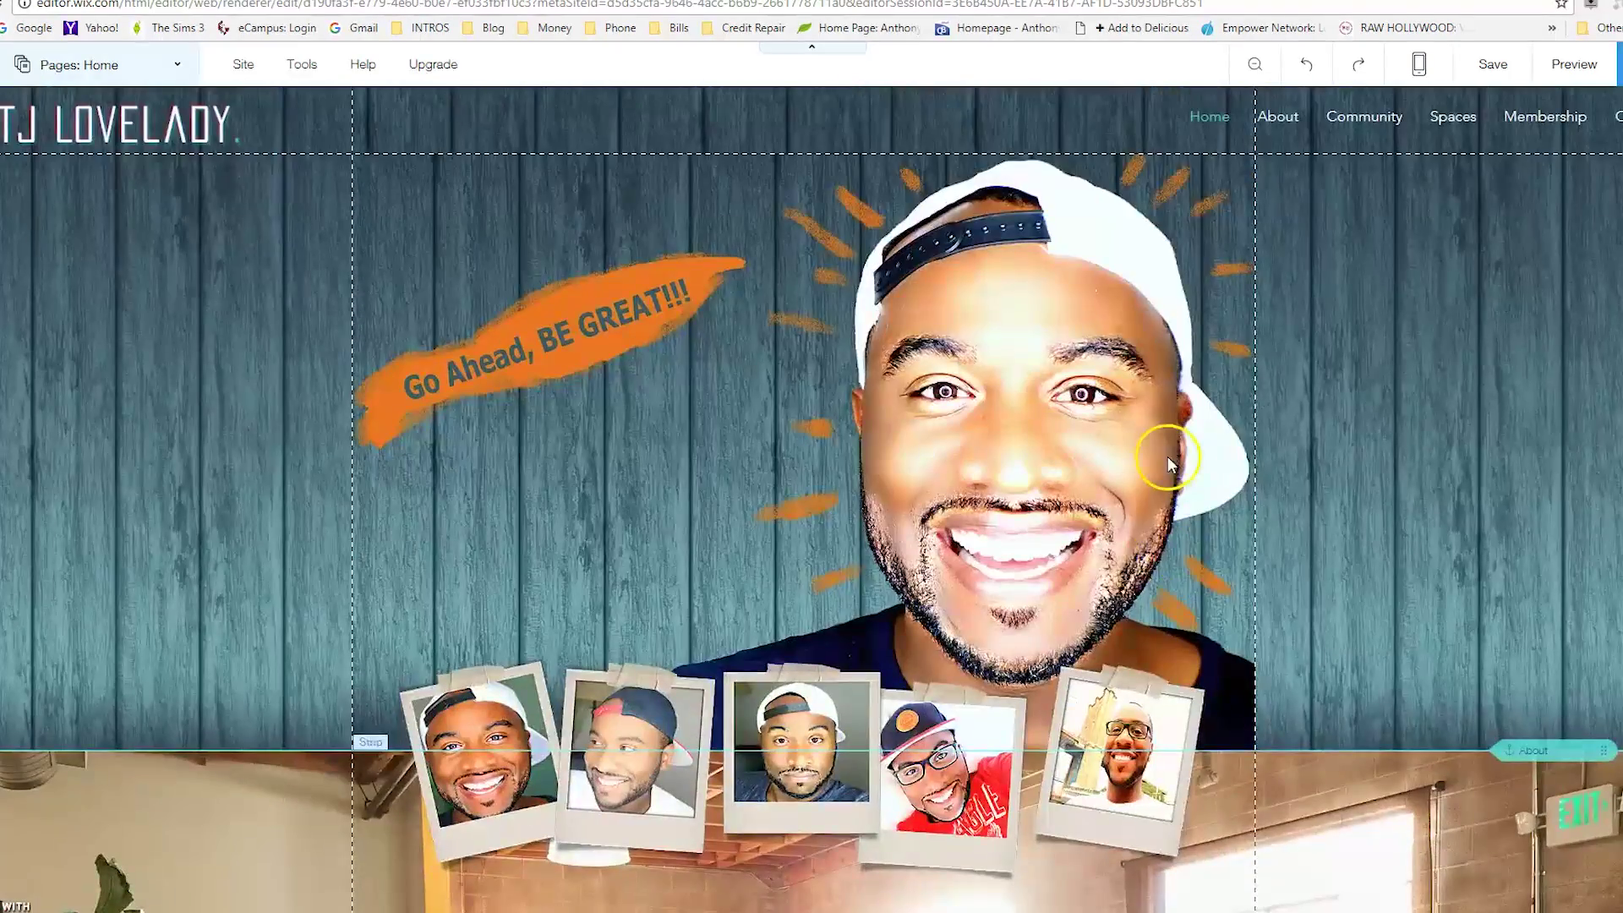
pyautogui.scroll(-10, 1361, 434)
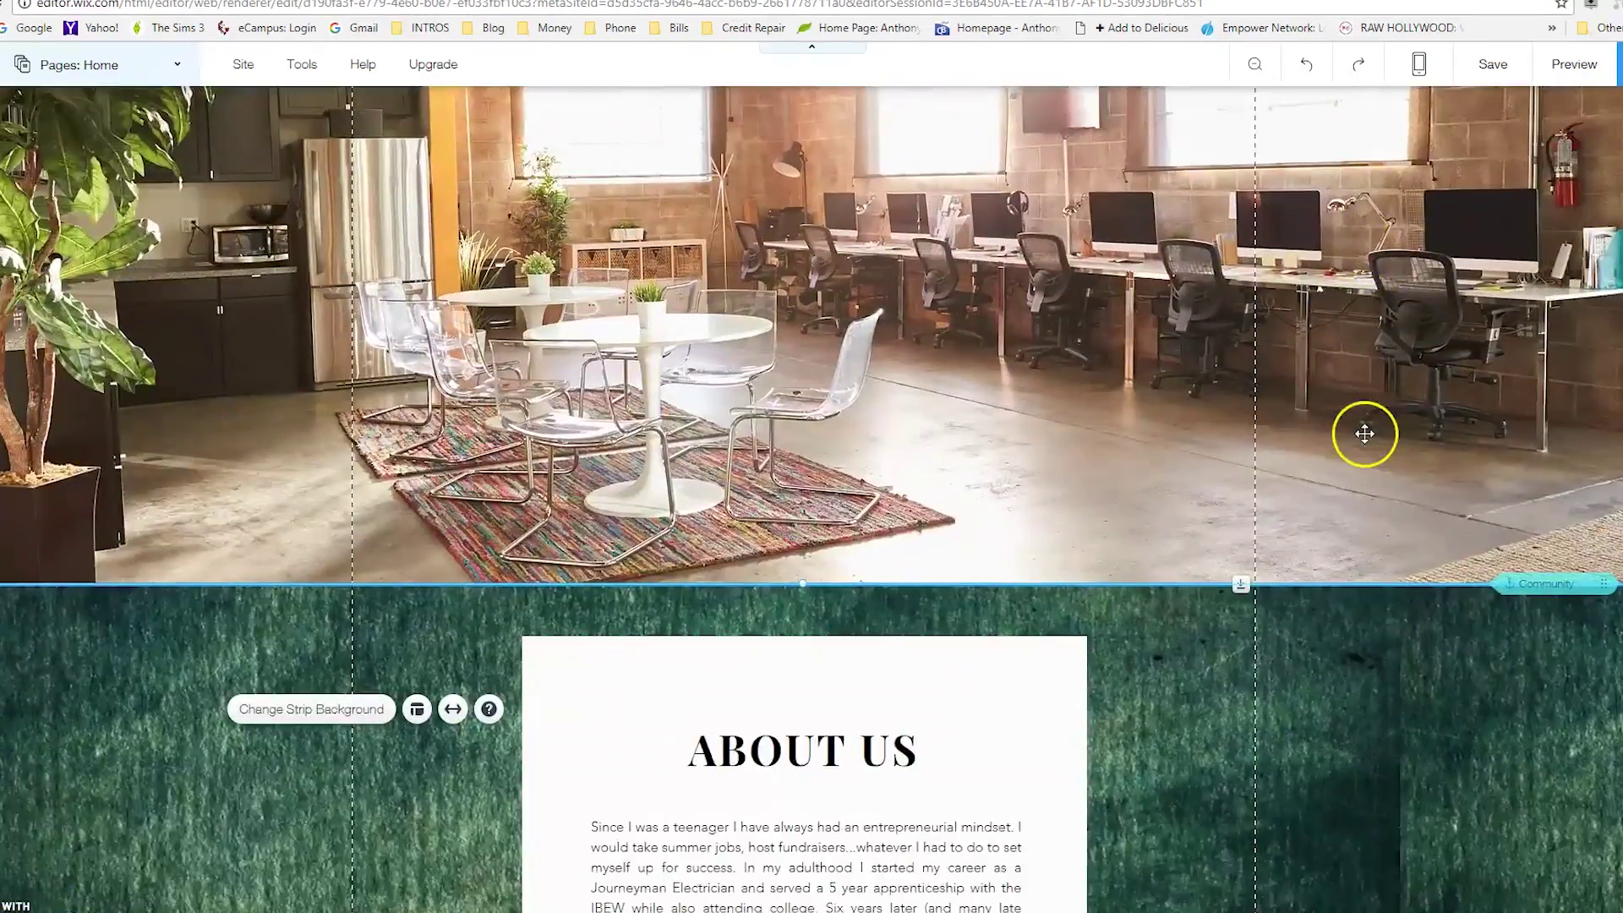
pyautogui.scroll(-4, 572, 518)
pyautogui.scroll(10, 843, 544)
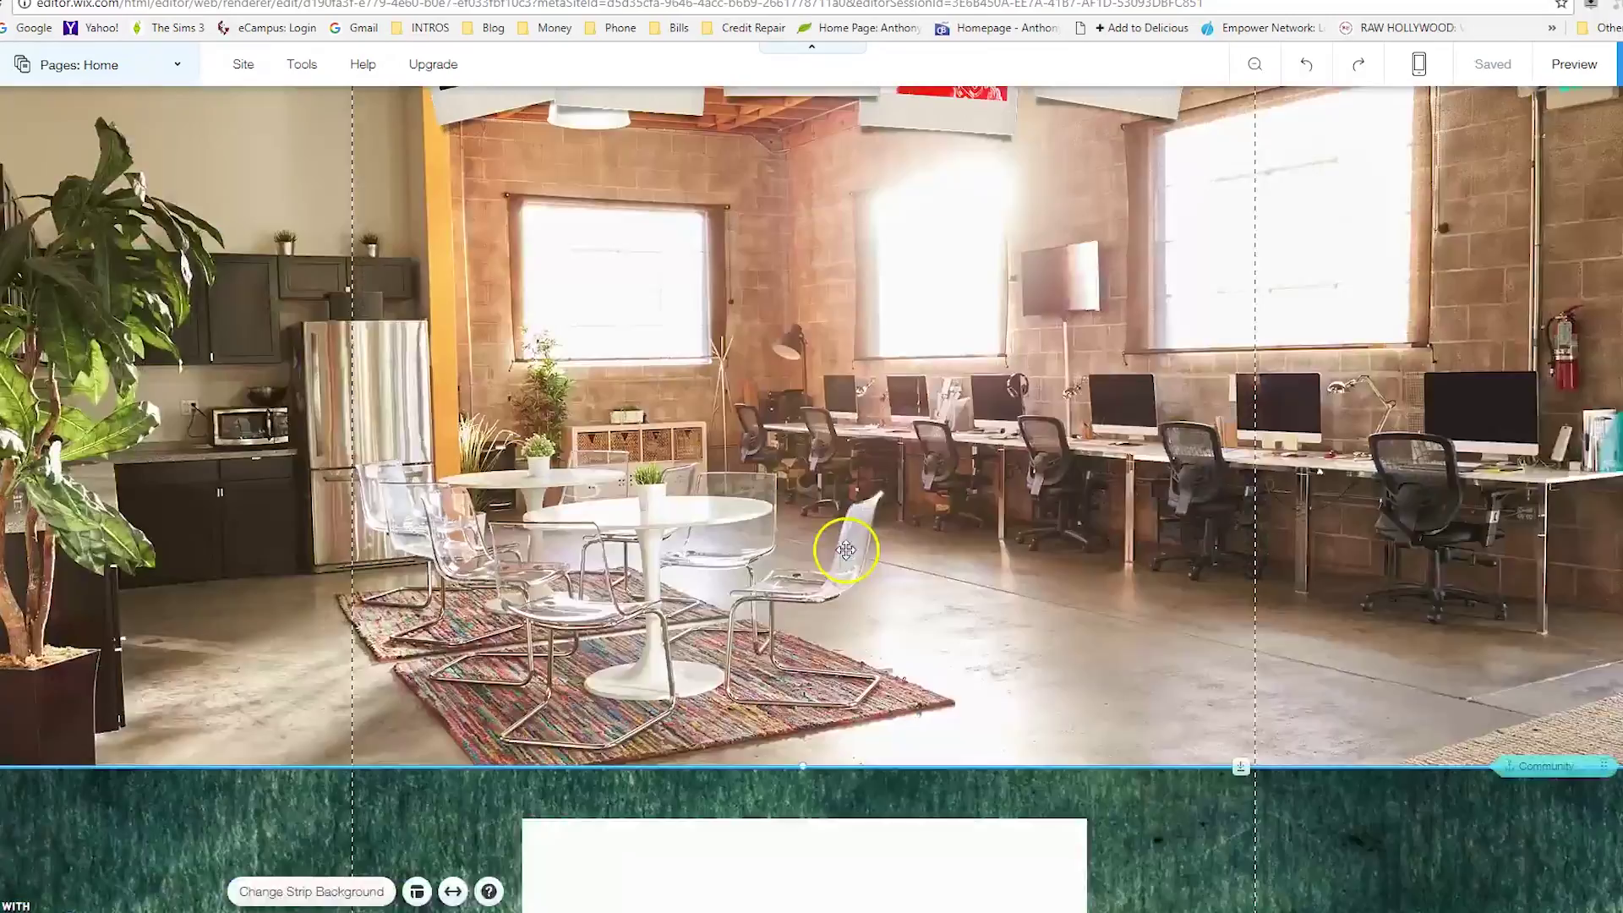
pyautogui.scroll(1, 845, 550)
pyautogui.scroll(-10, 1447, 405)
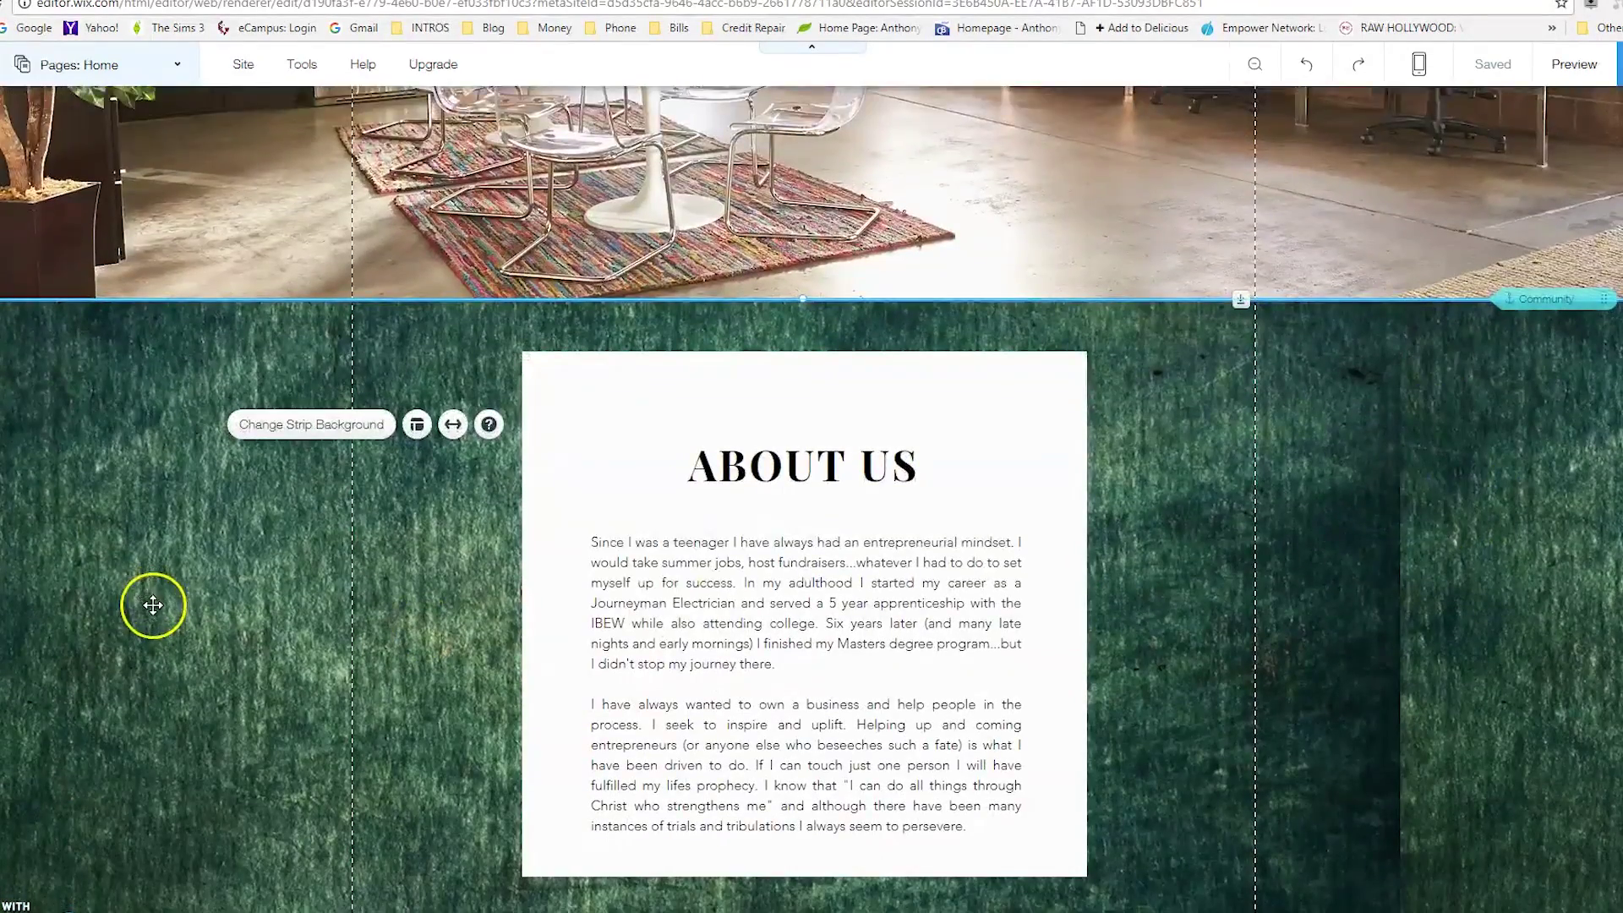
# - Change the About Us strip's background to the dark teal wood-plank image from My Images
pyautogui.scroll(-1, 330, 507)
pyautogui.click(305, 350)
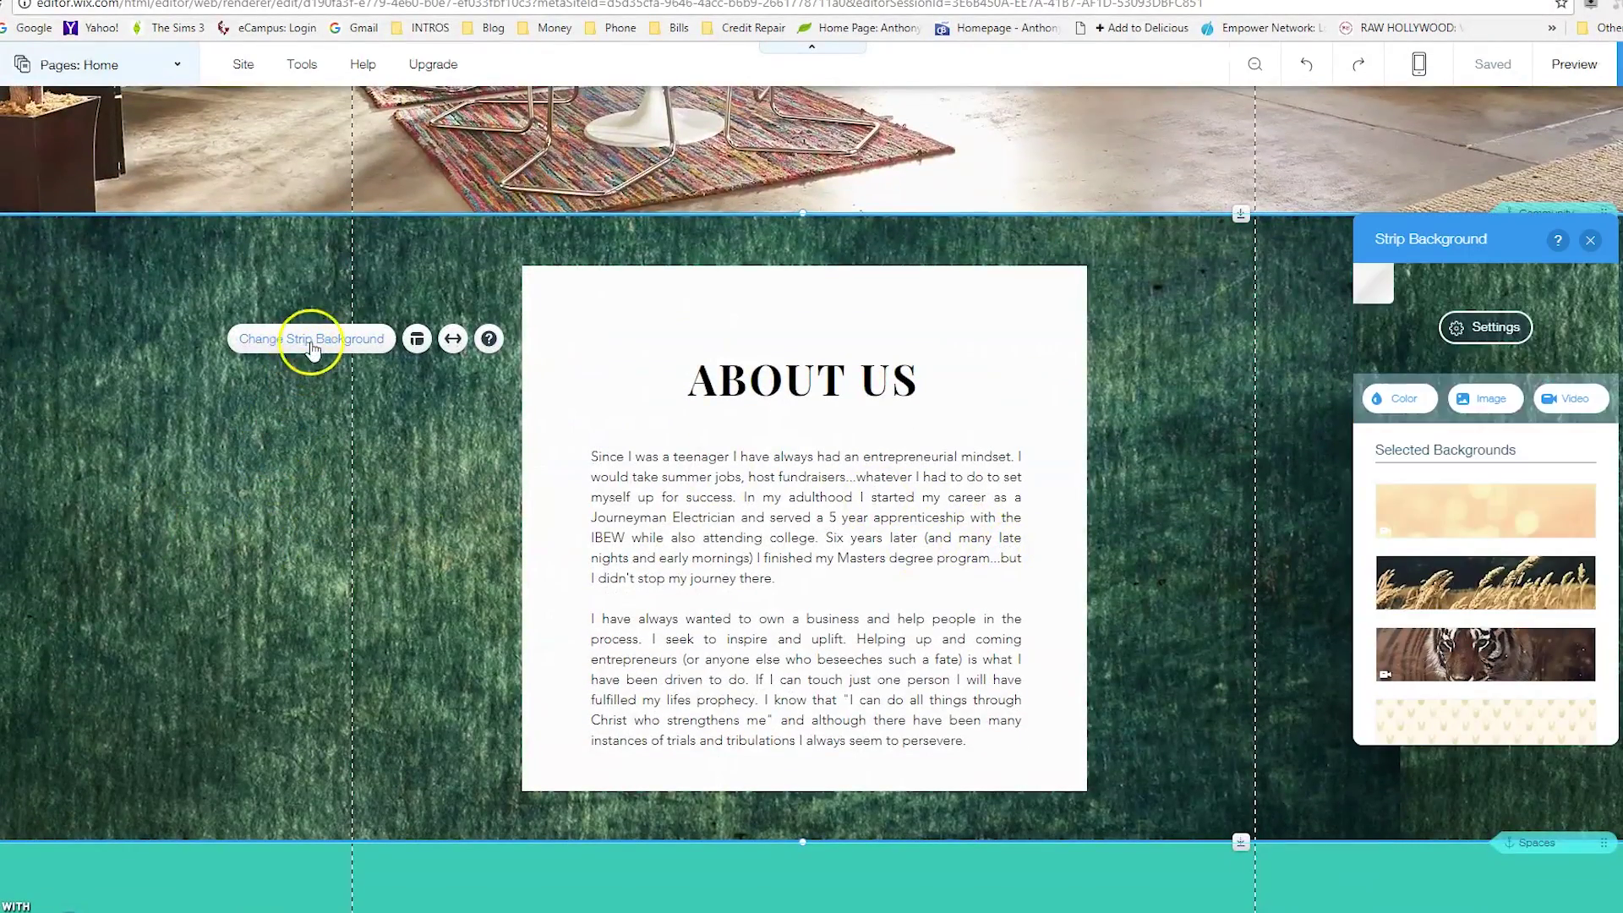
pyautogui.click(1502, 408)
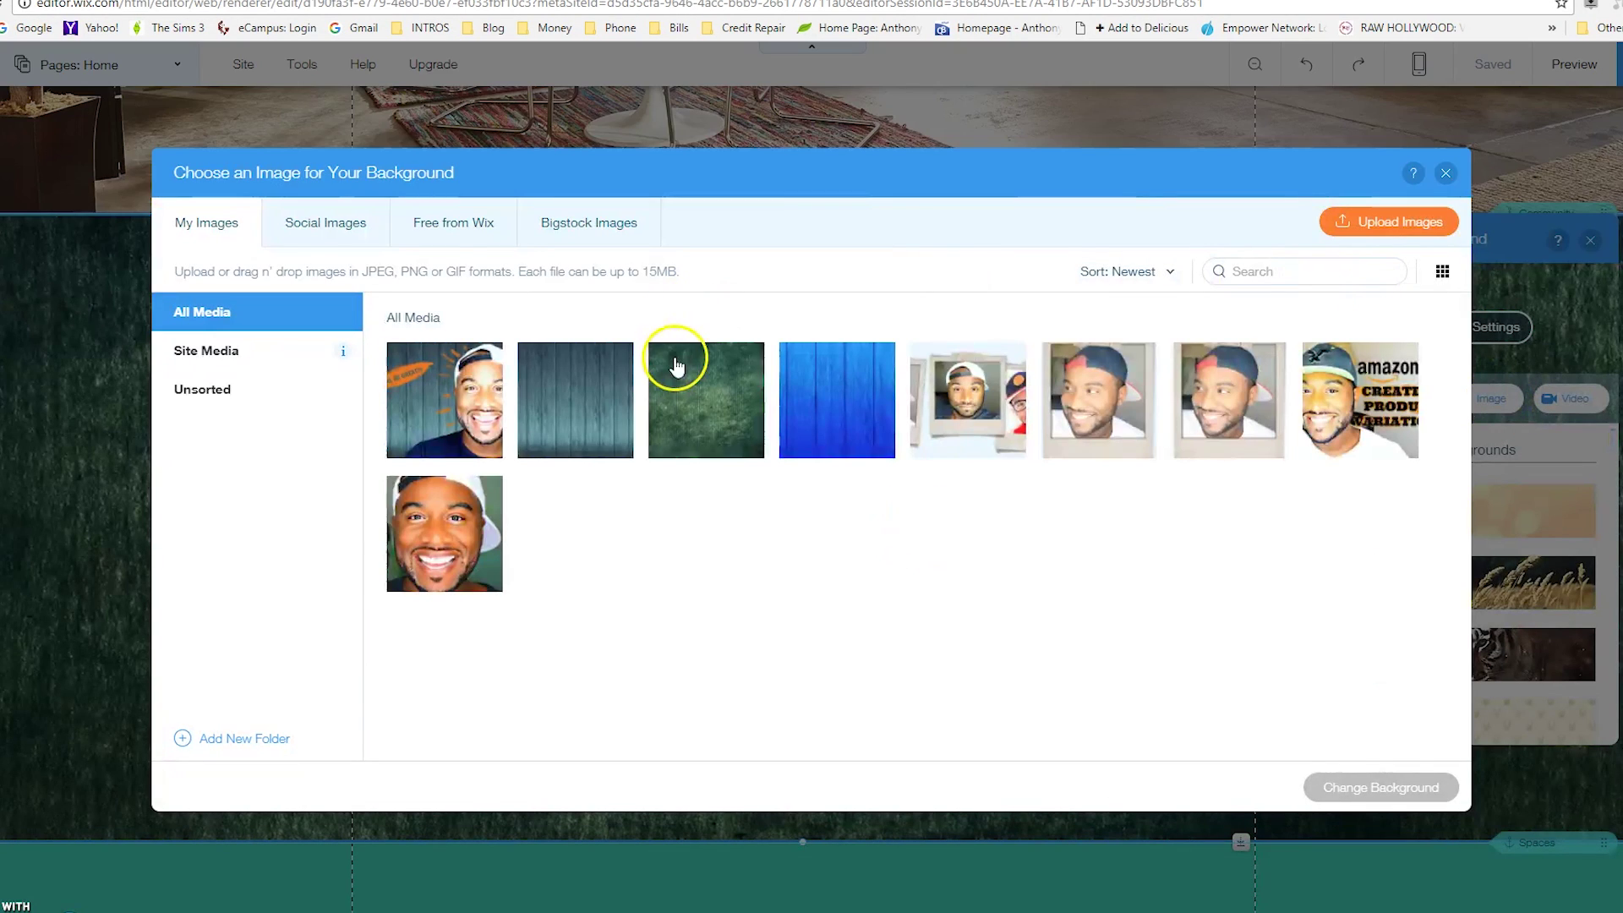
pyautogui.click(598, 393)
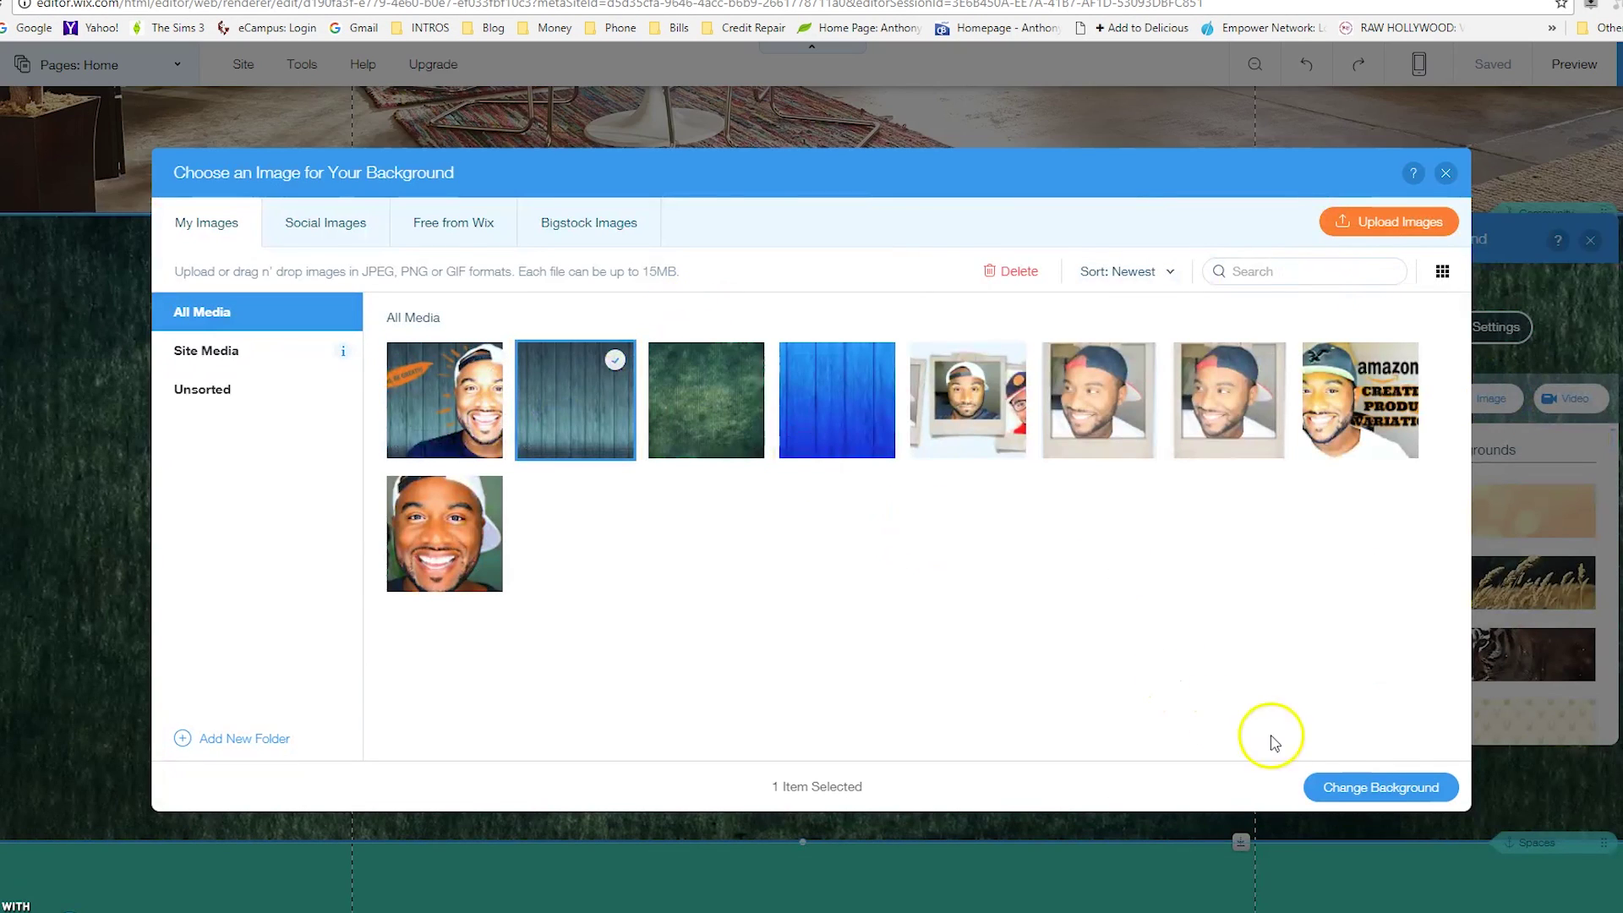
pyautogui.click(1357, 793)
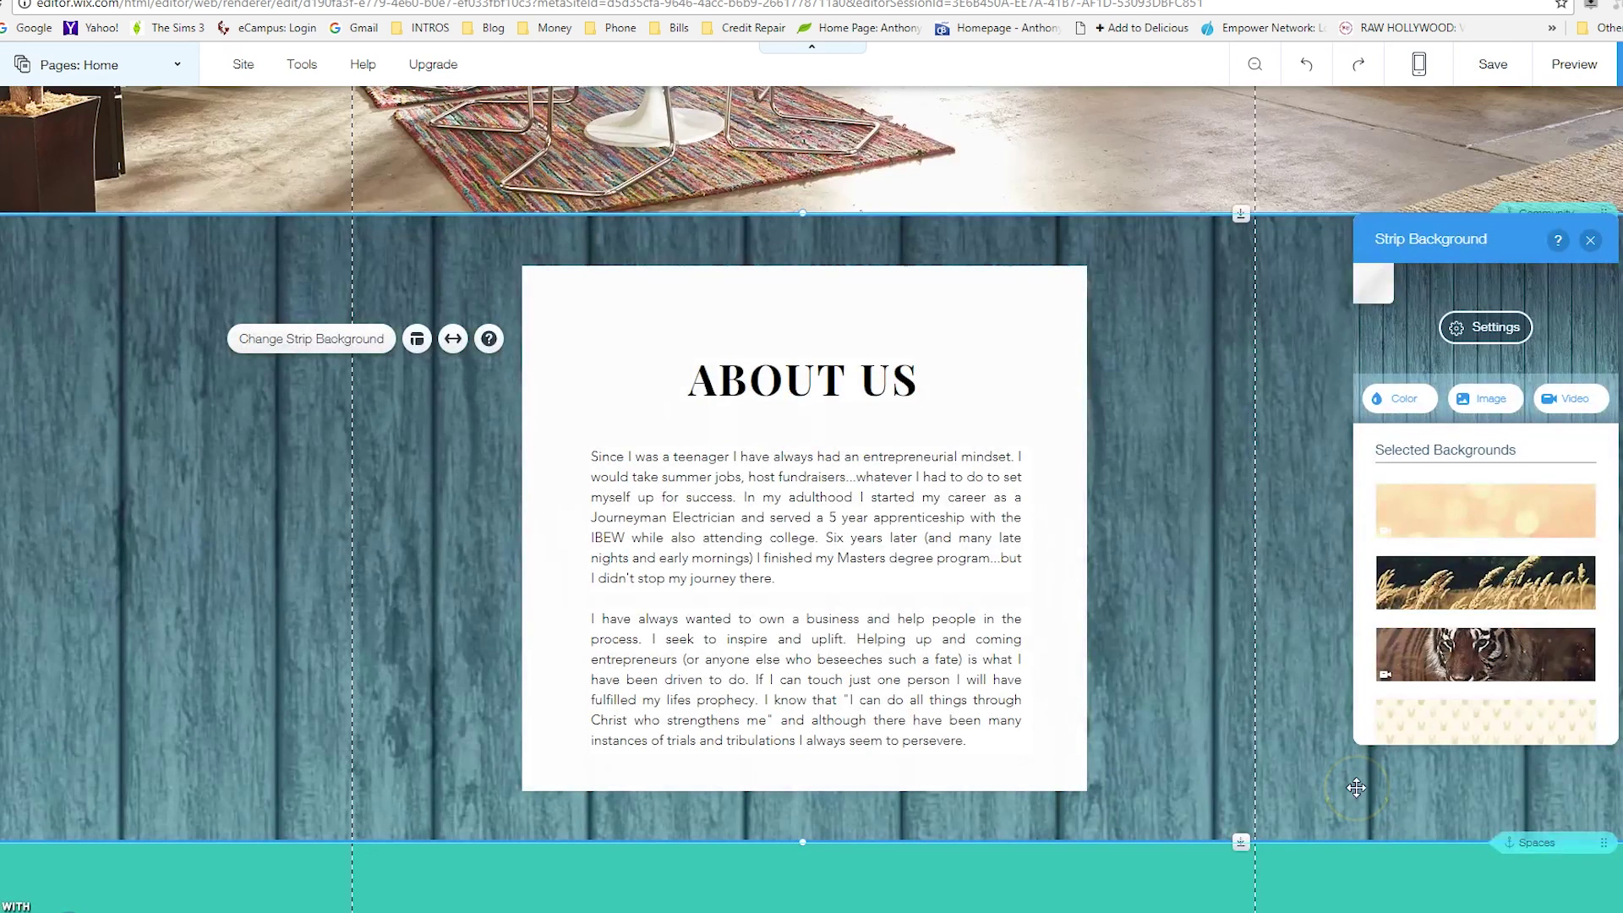
# - Try Original Size scaling for the About Us strip's wood-plank image, then set it to Tile
pyautogui.click(1495, 328)
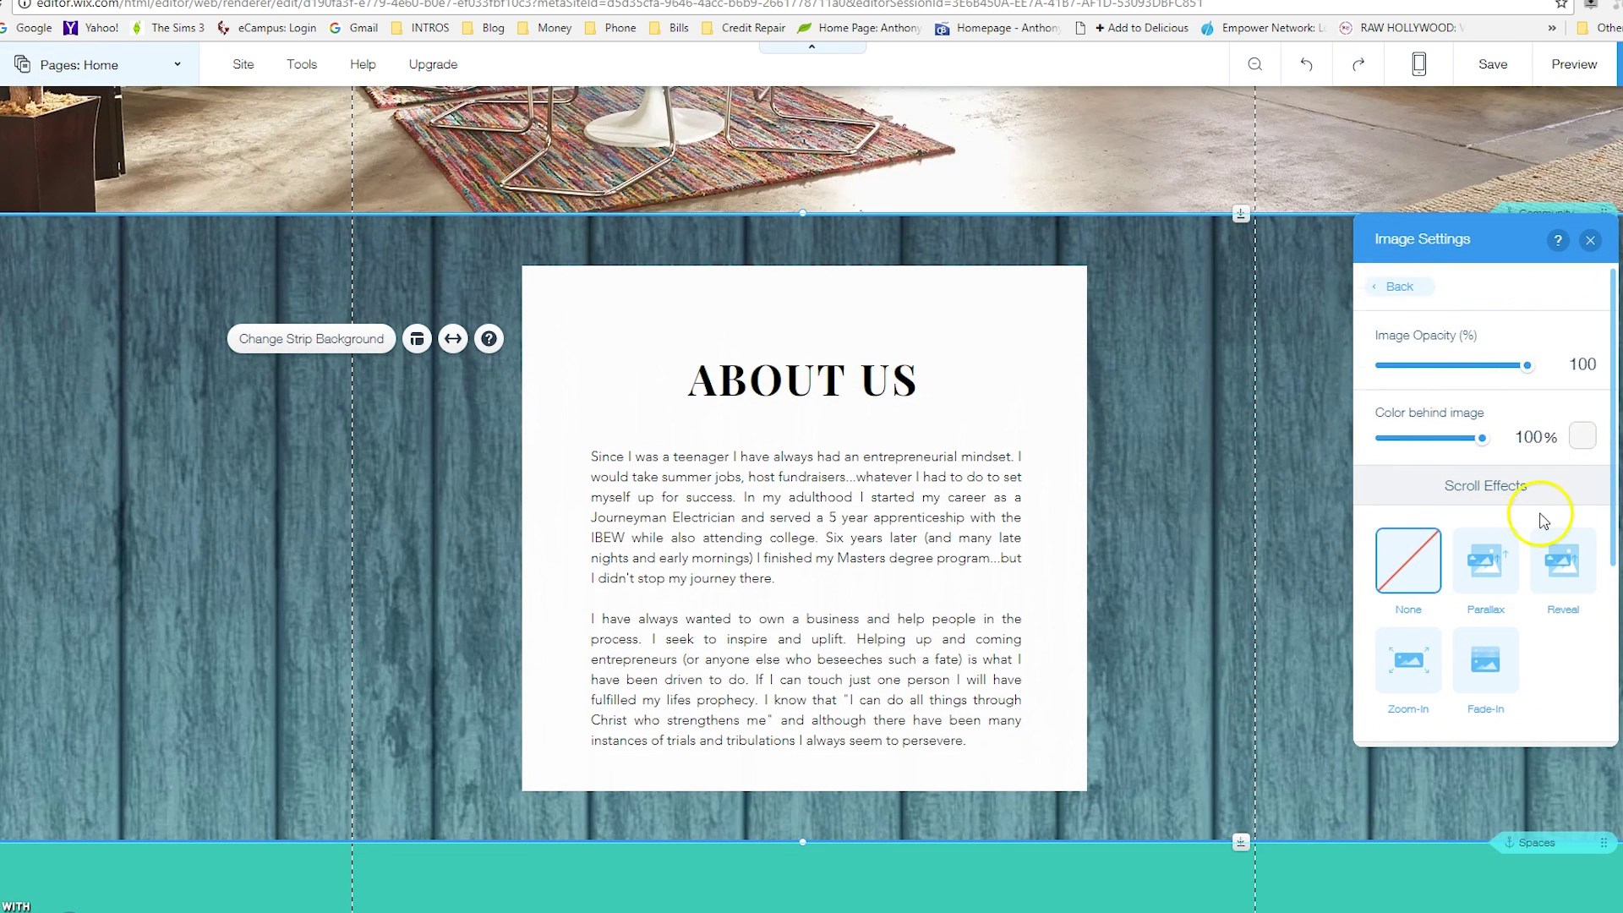
pyautogui.scroll(-3, 1540, 519)
pyautogui.click(1474, 564)
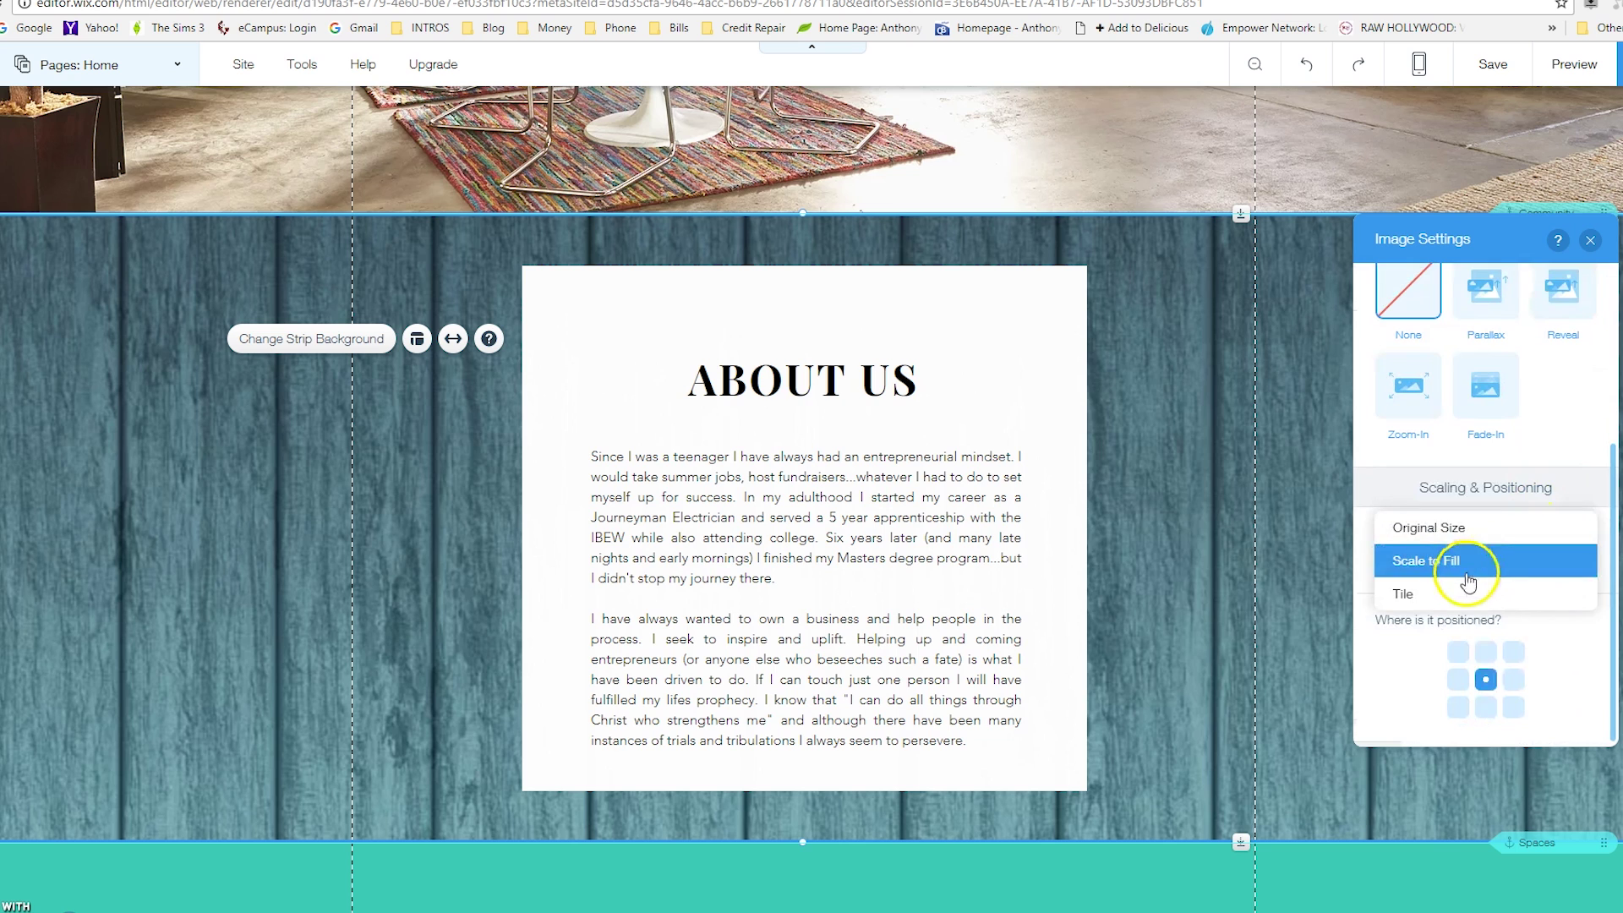
pyautogui.click(1472, 534)
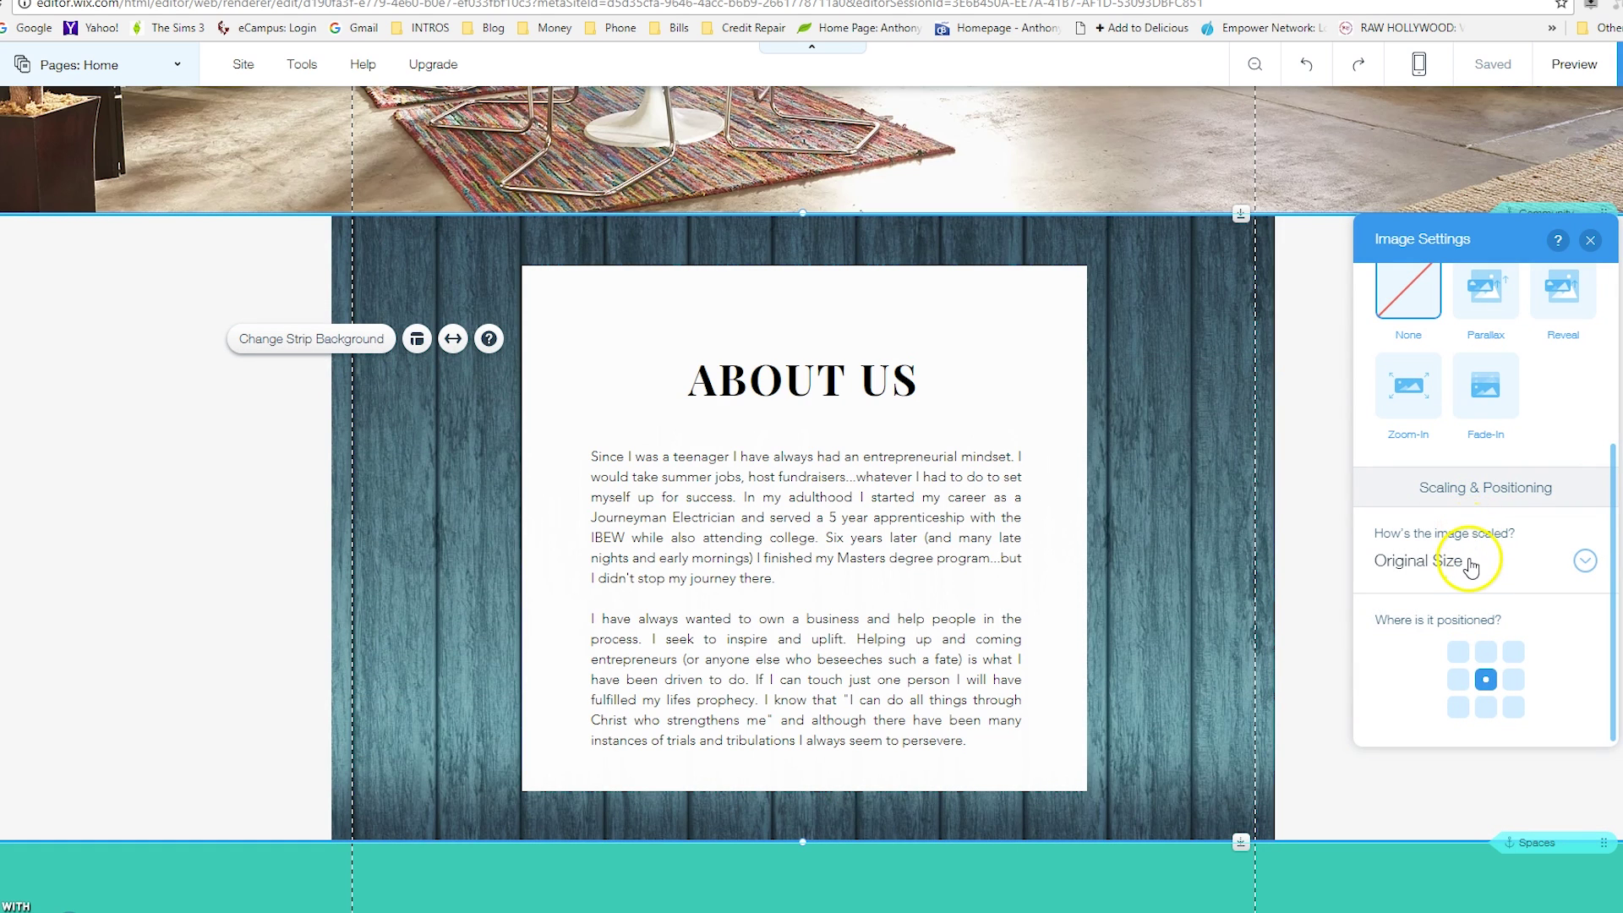
pyautogui.click(1470, 565)
pyautogui.click(1464, 638)
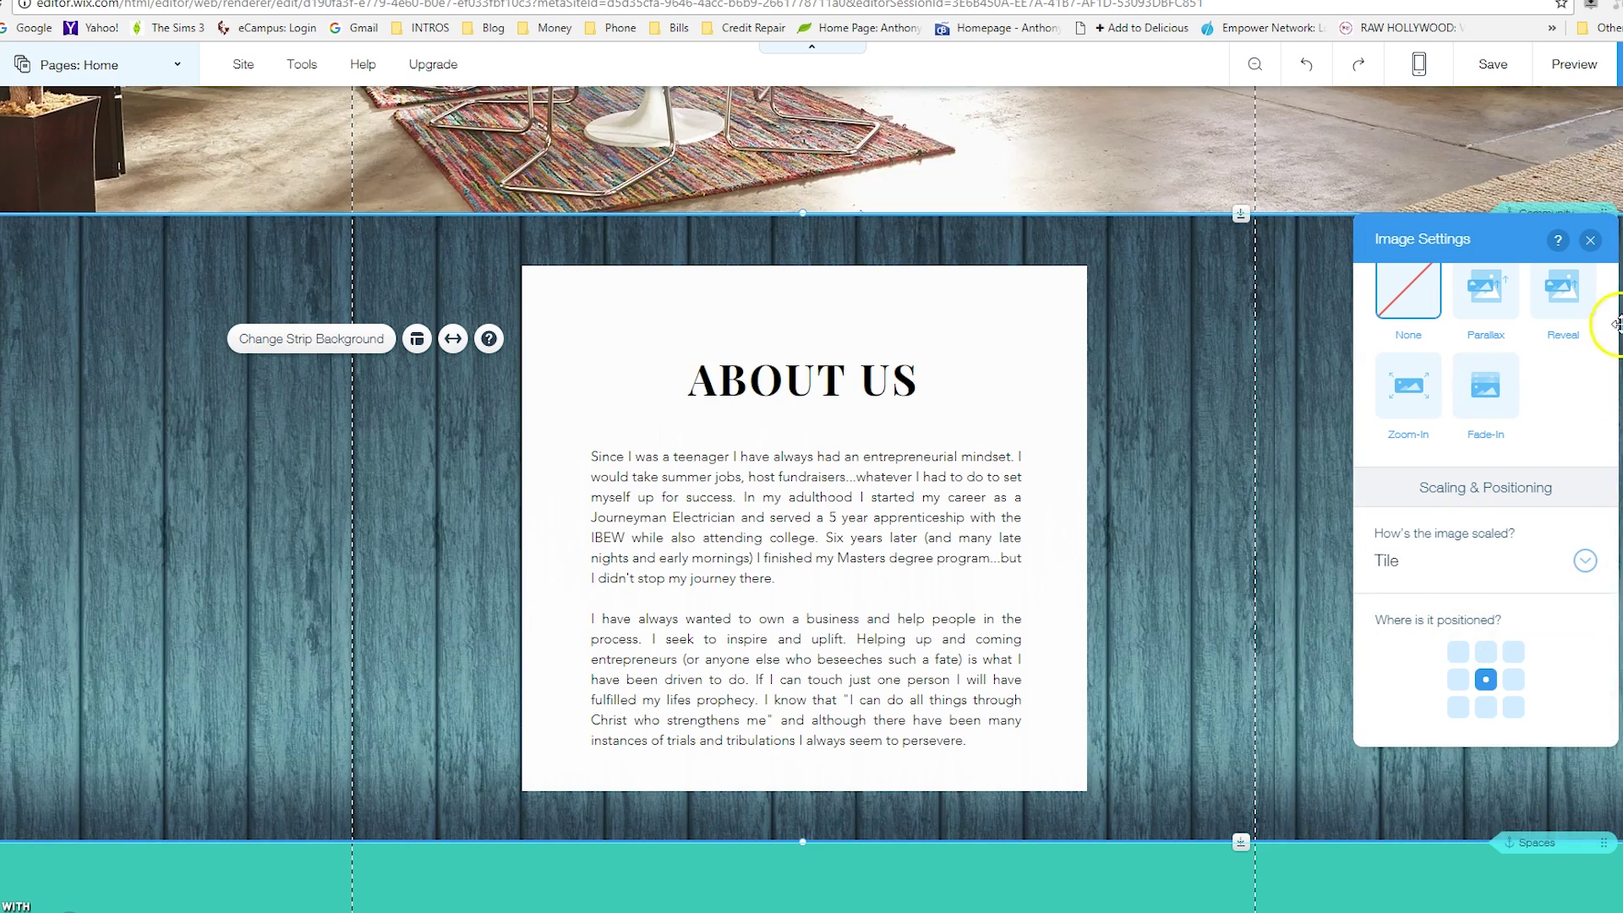
pyautogui.click(1589, 240)
# - Examine how the wood-plank About Us background matches the header and sits against the office photo and the Spaces section
pyautogui.scroll(7, 1403, 372)
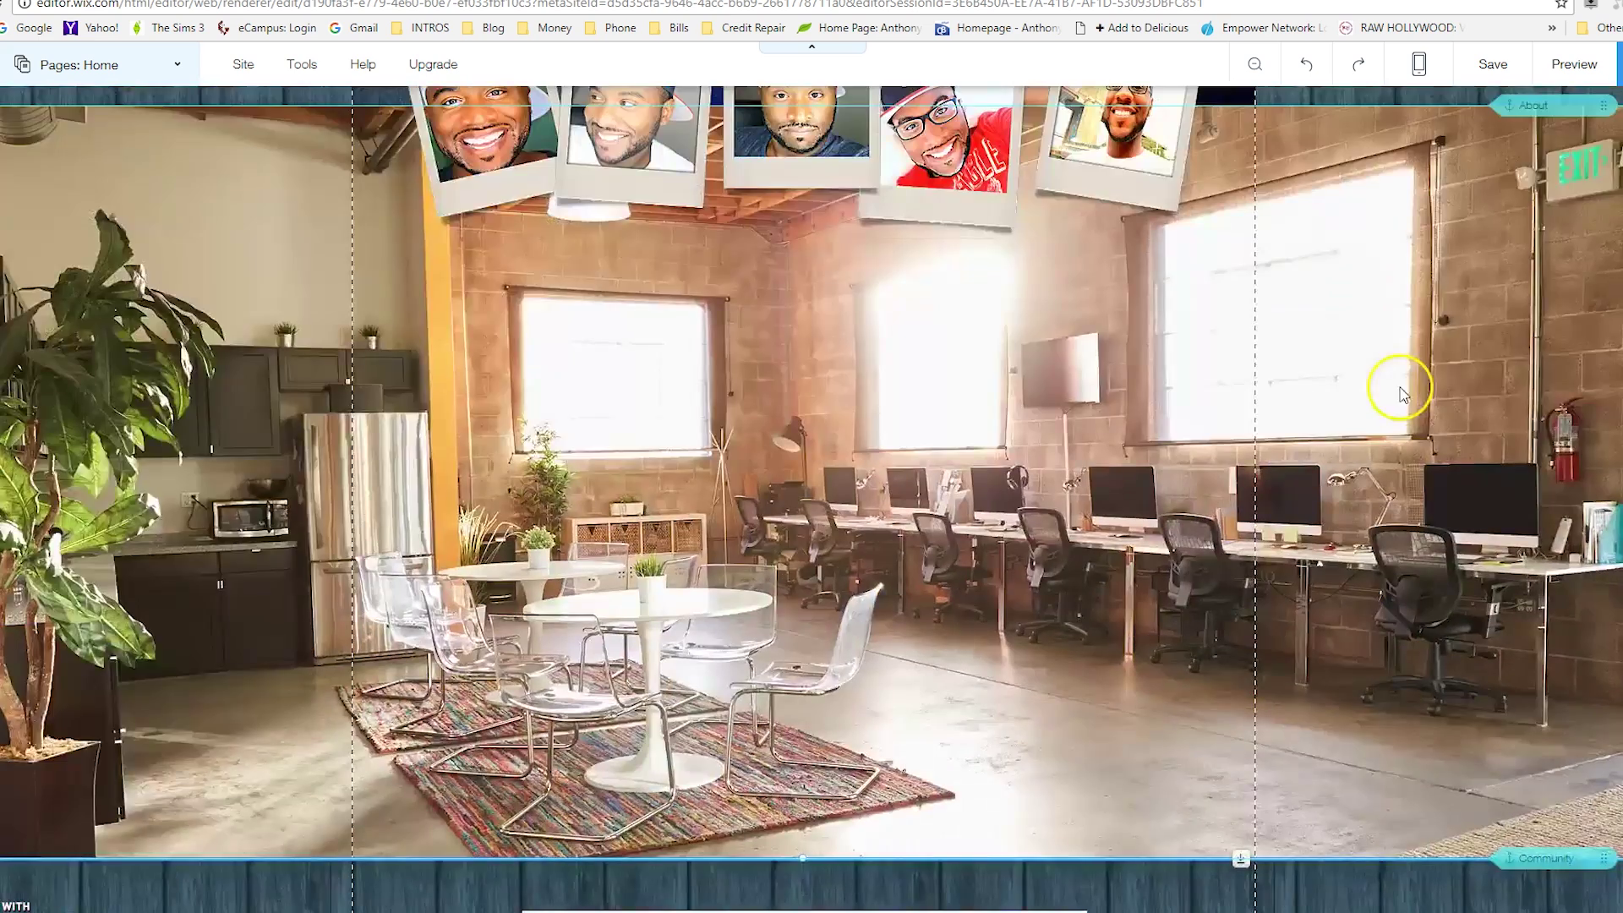
pyautogui.scroll(7, 1399, 393)
pyautogui.scroll(-15, 961, 564)
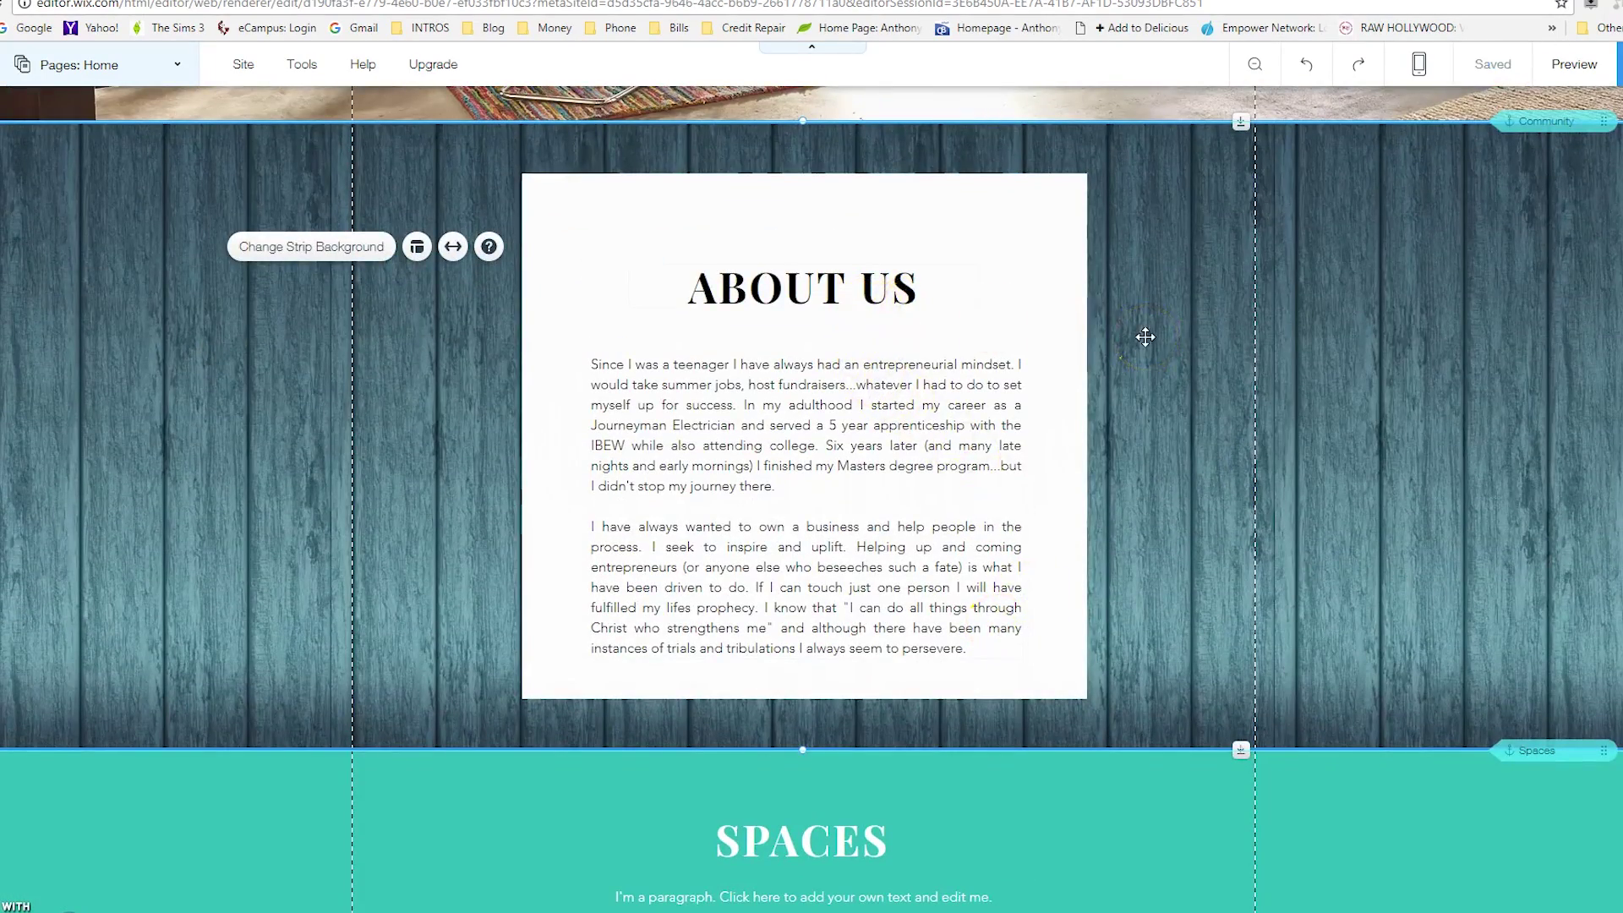
pyautogui.scroll(14, 1142, 338)
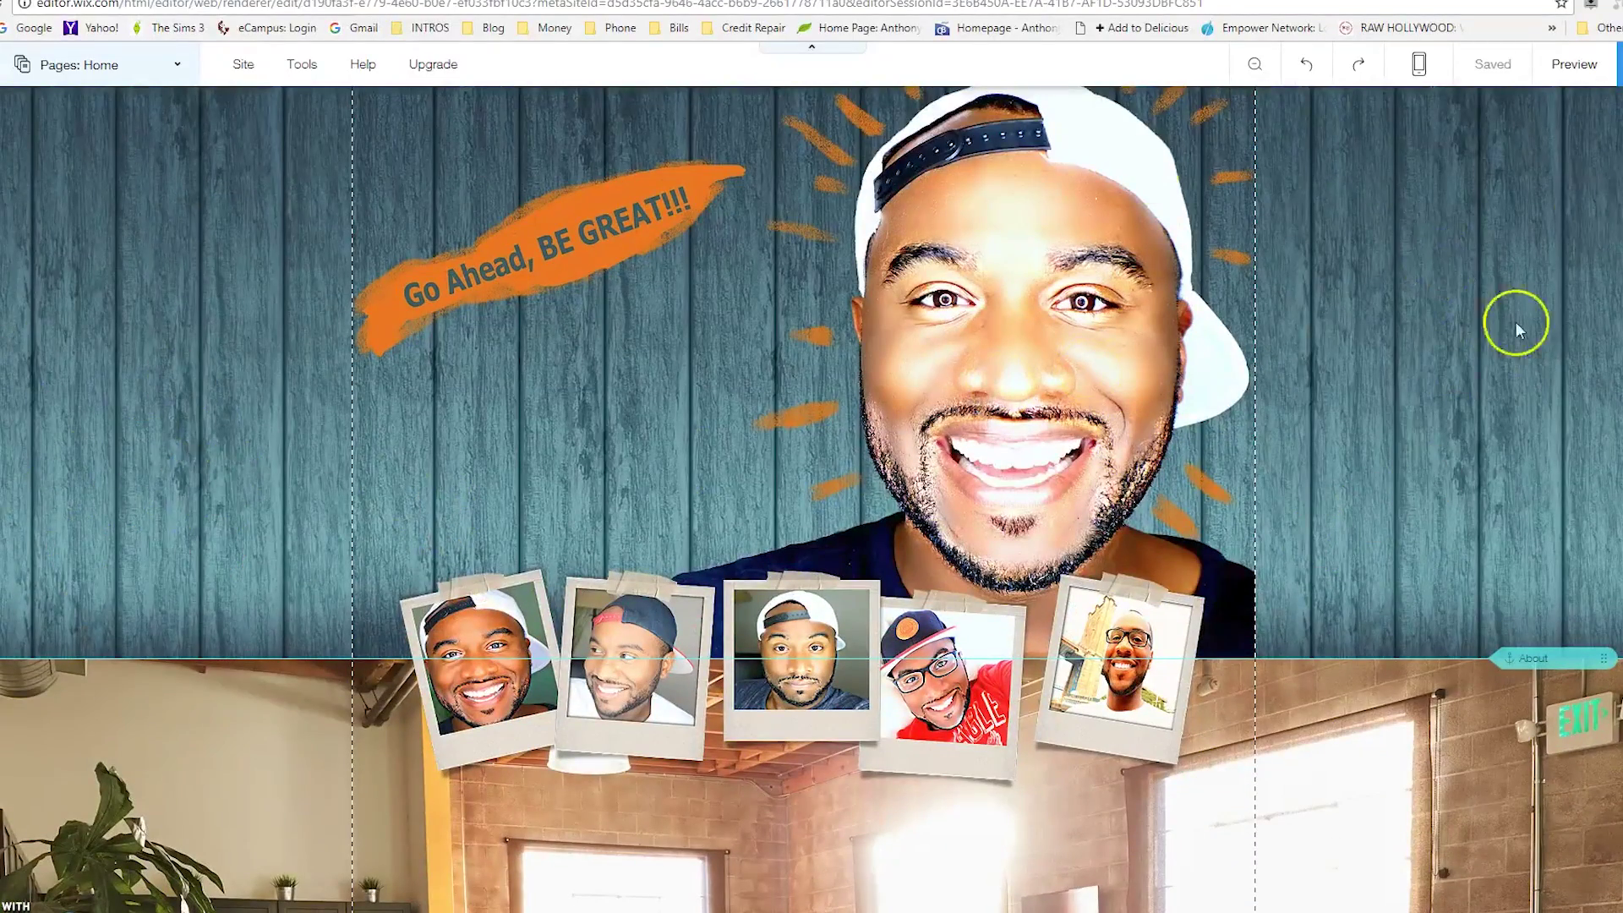
pyautogui.scroll(1, 1140, 246)
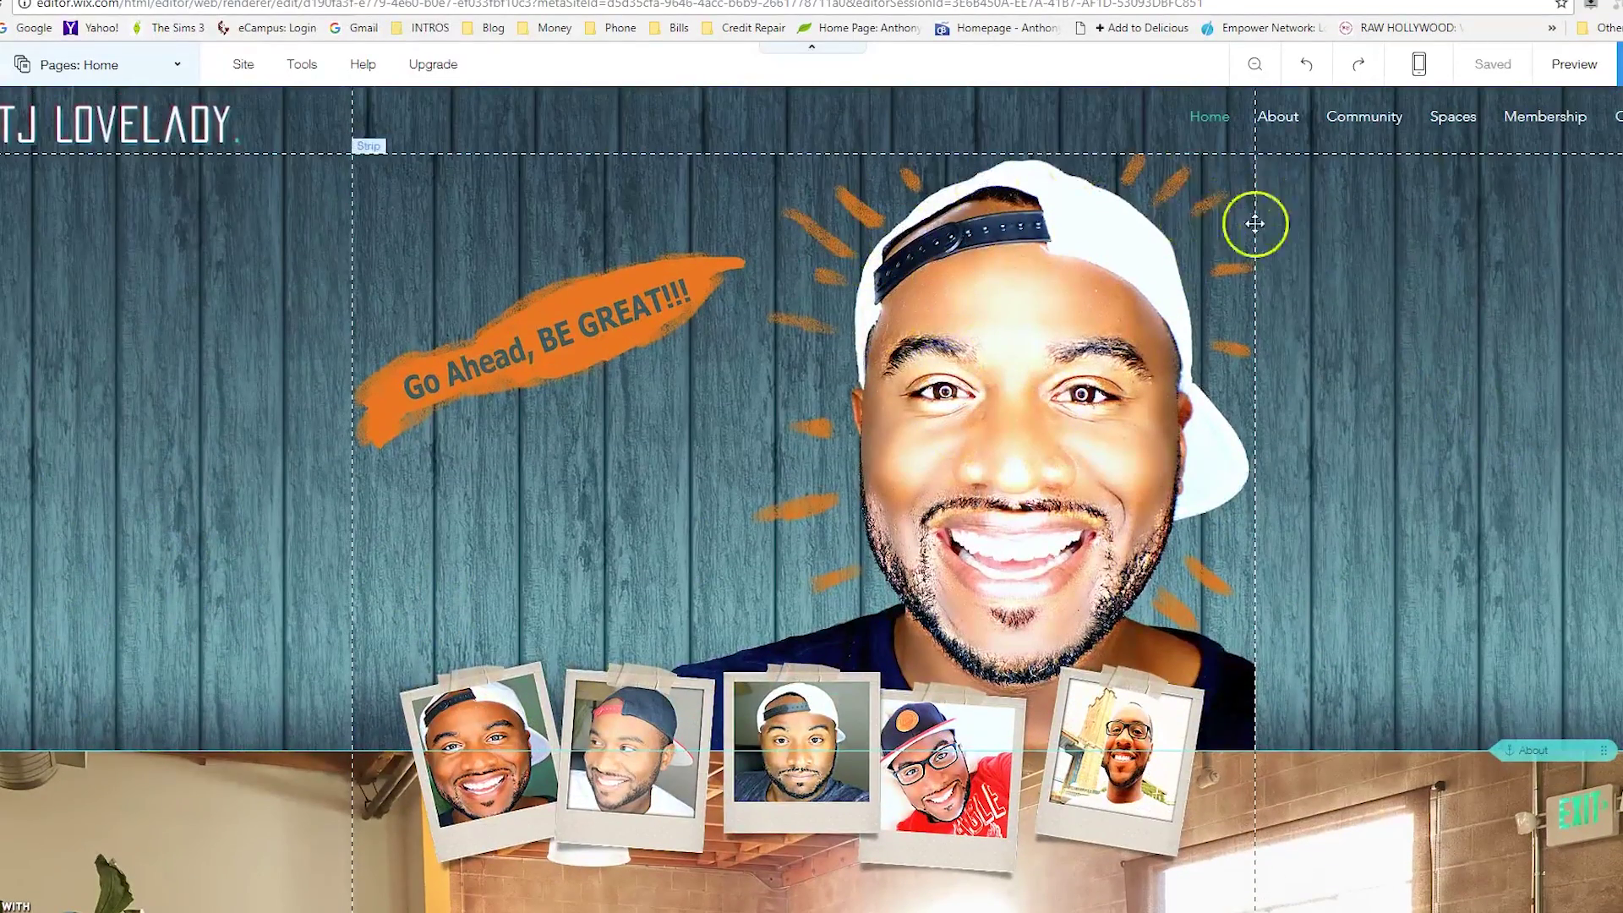
pyautogui.scroll(-10, 21, 704)
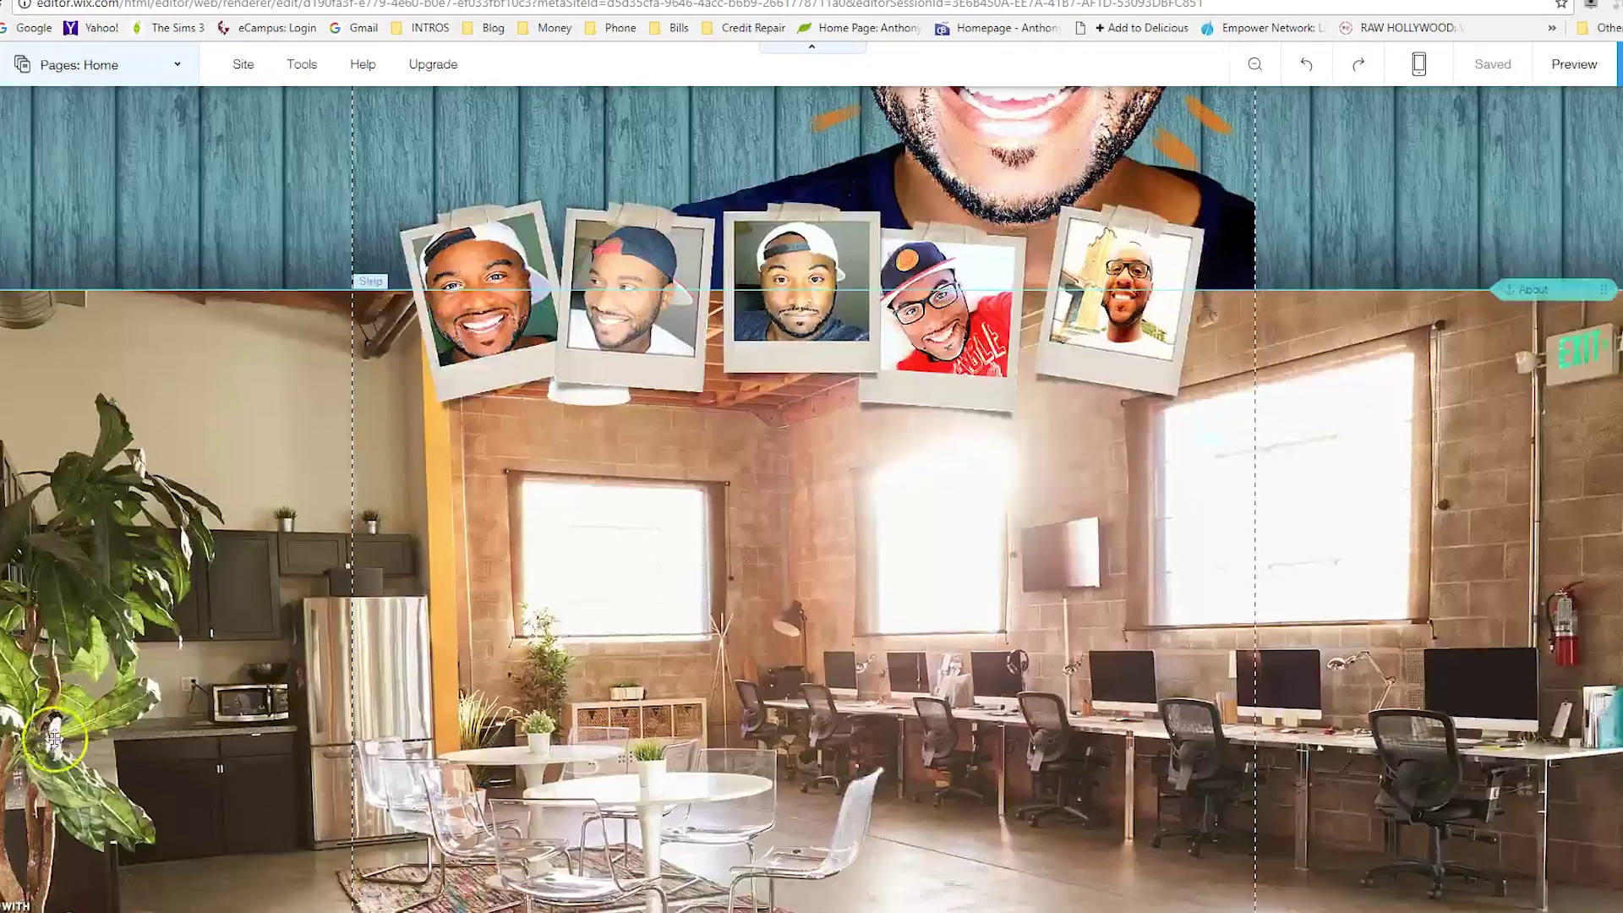
pyautogui.scroll(-3, 21, 705)
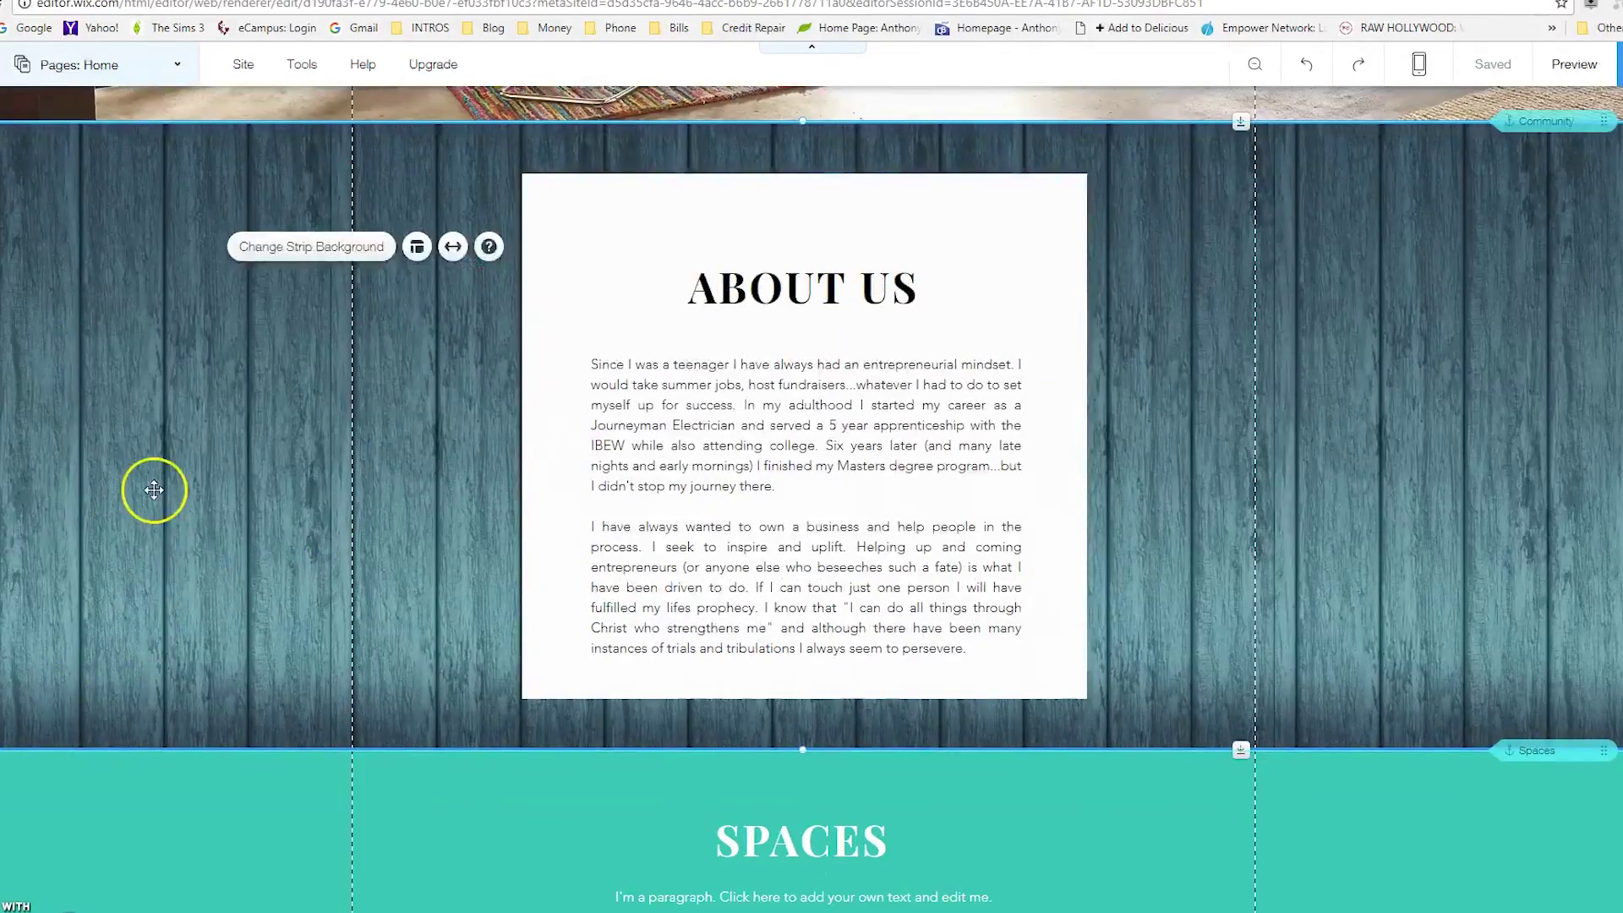
pyautogui.scroll(-5, 1311, 511)
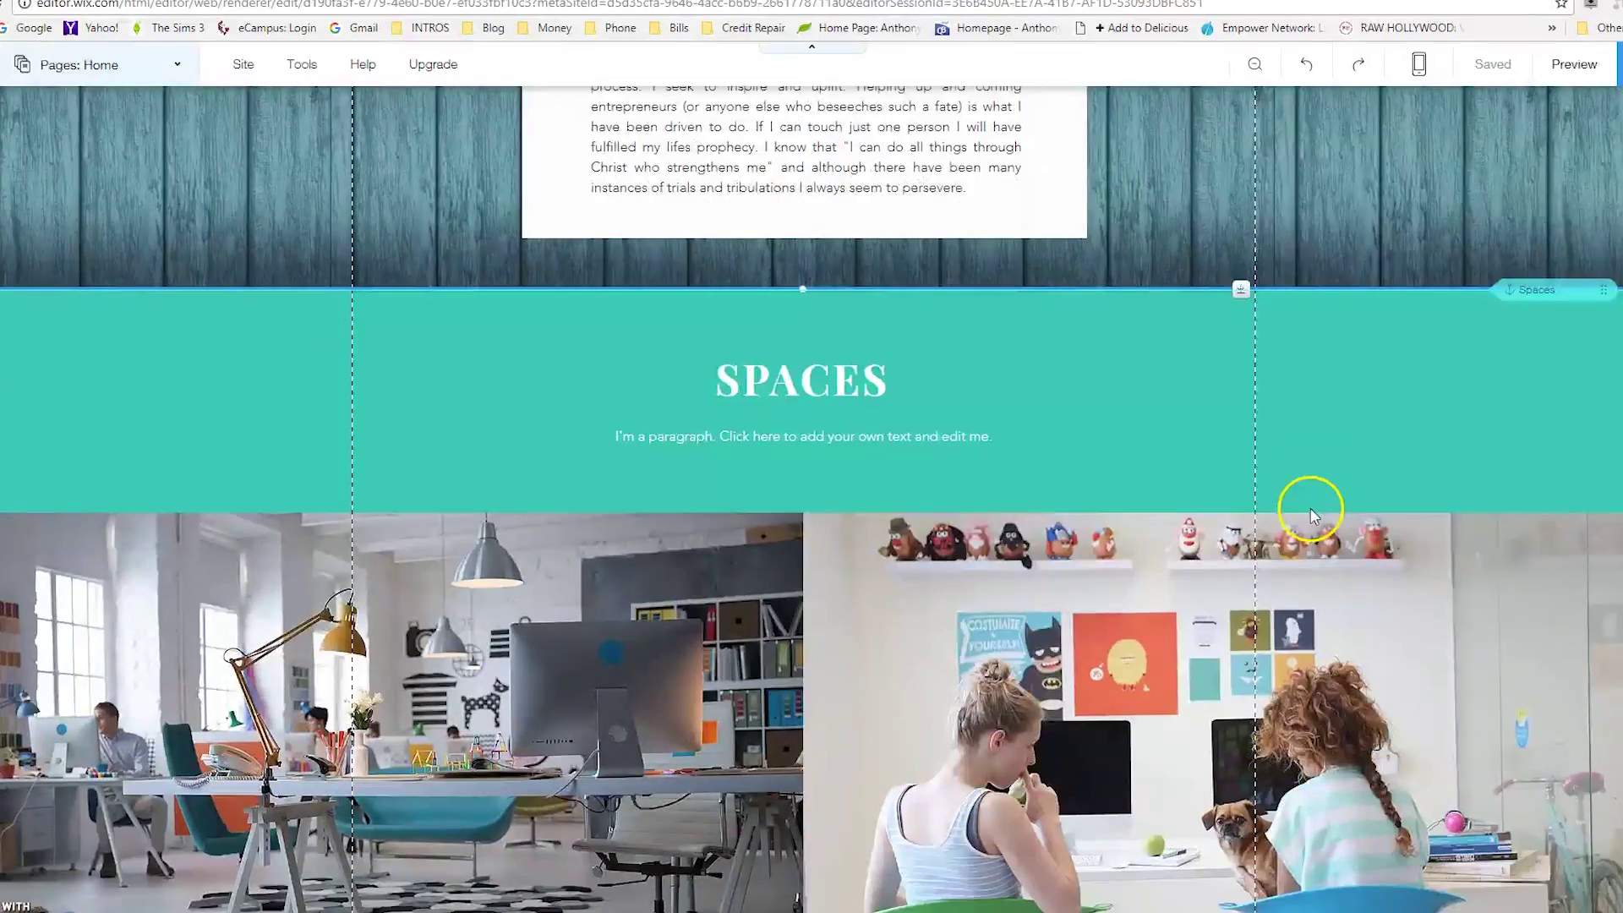
pyautogui.scroll(5, 1358, 453)
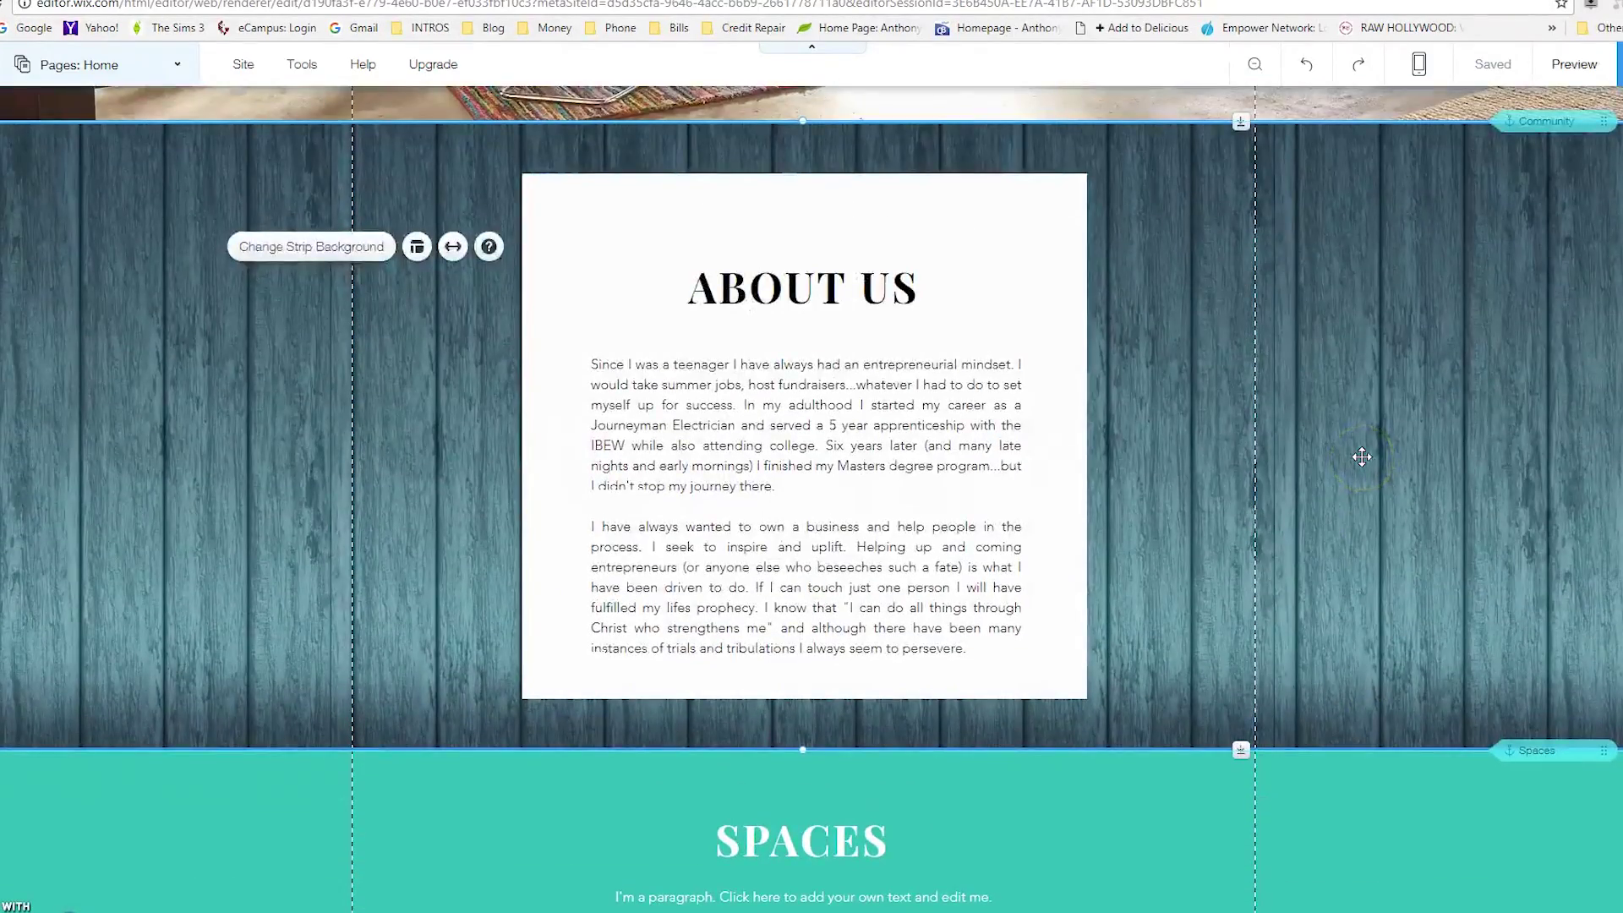
pyautogui.scroll(-5, 1358, 457)
pyautogui.scroll(18, 1354, 461)
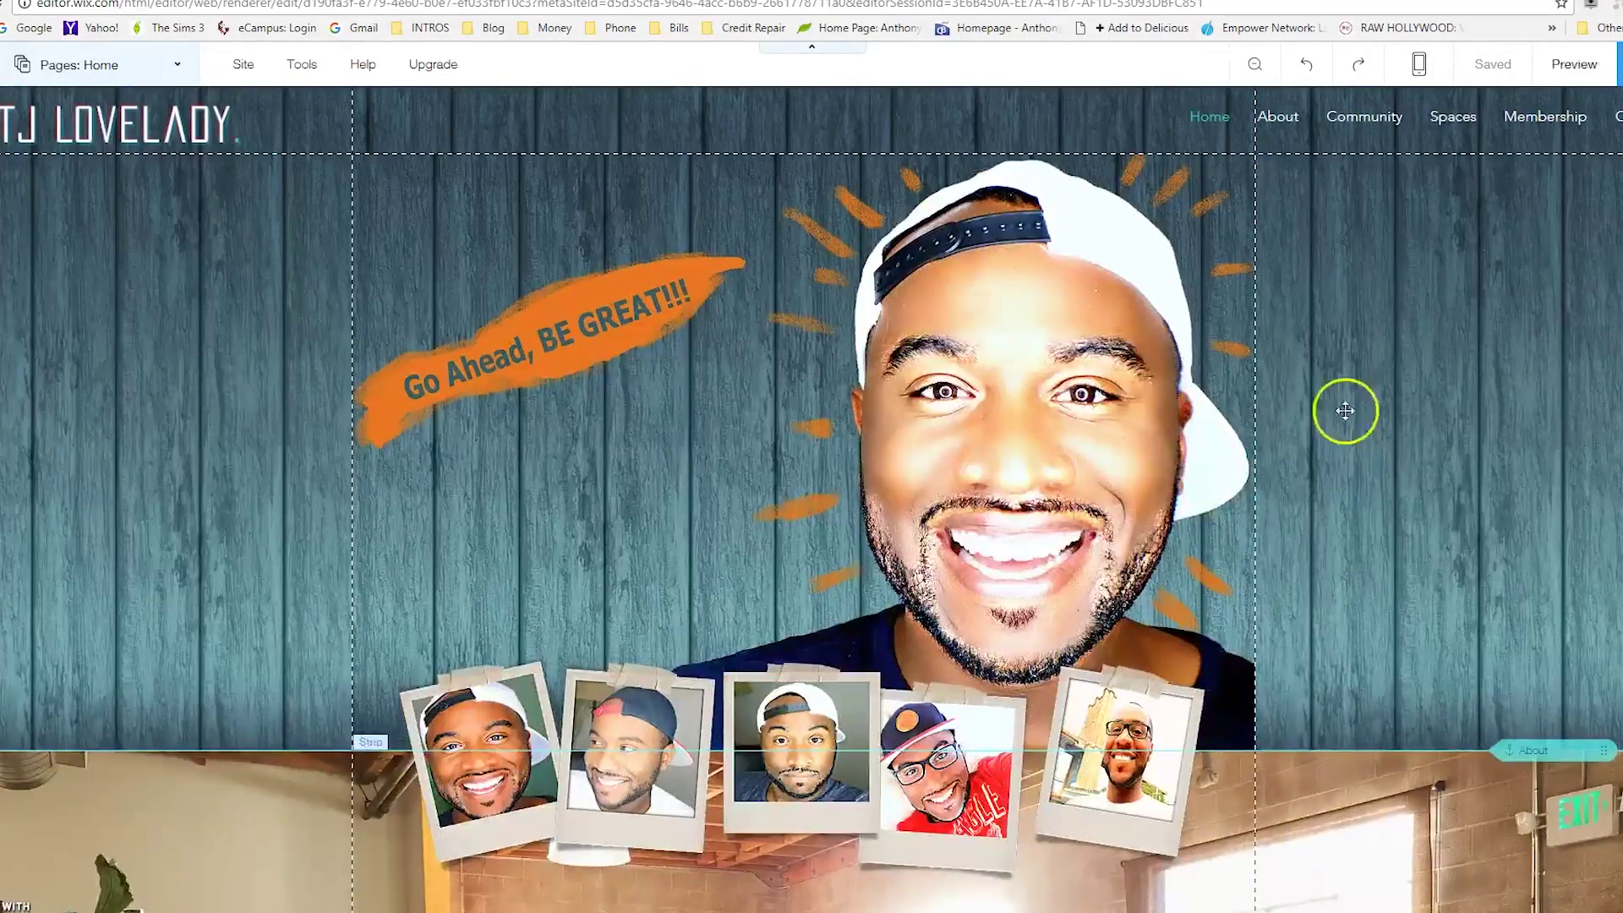
pyautogui.scroll(-15, 1345, 411)
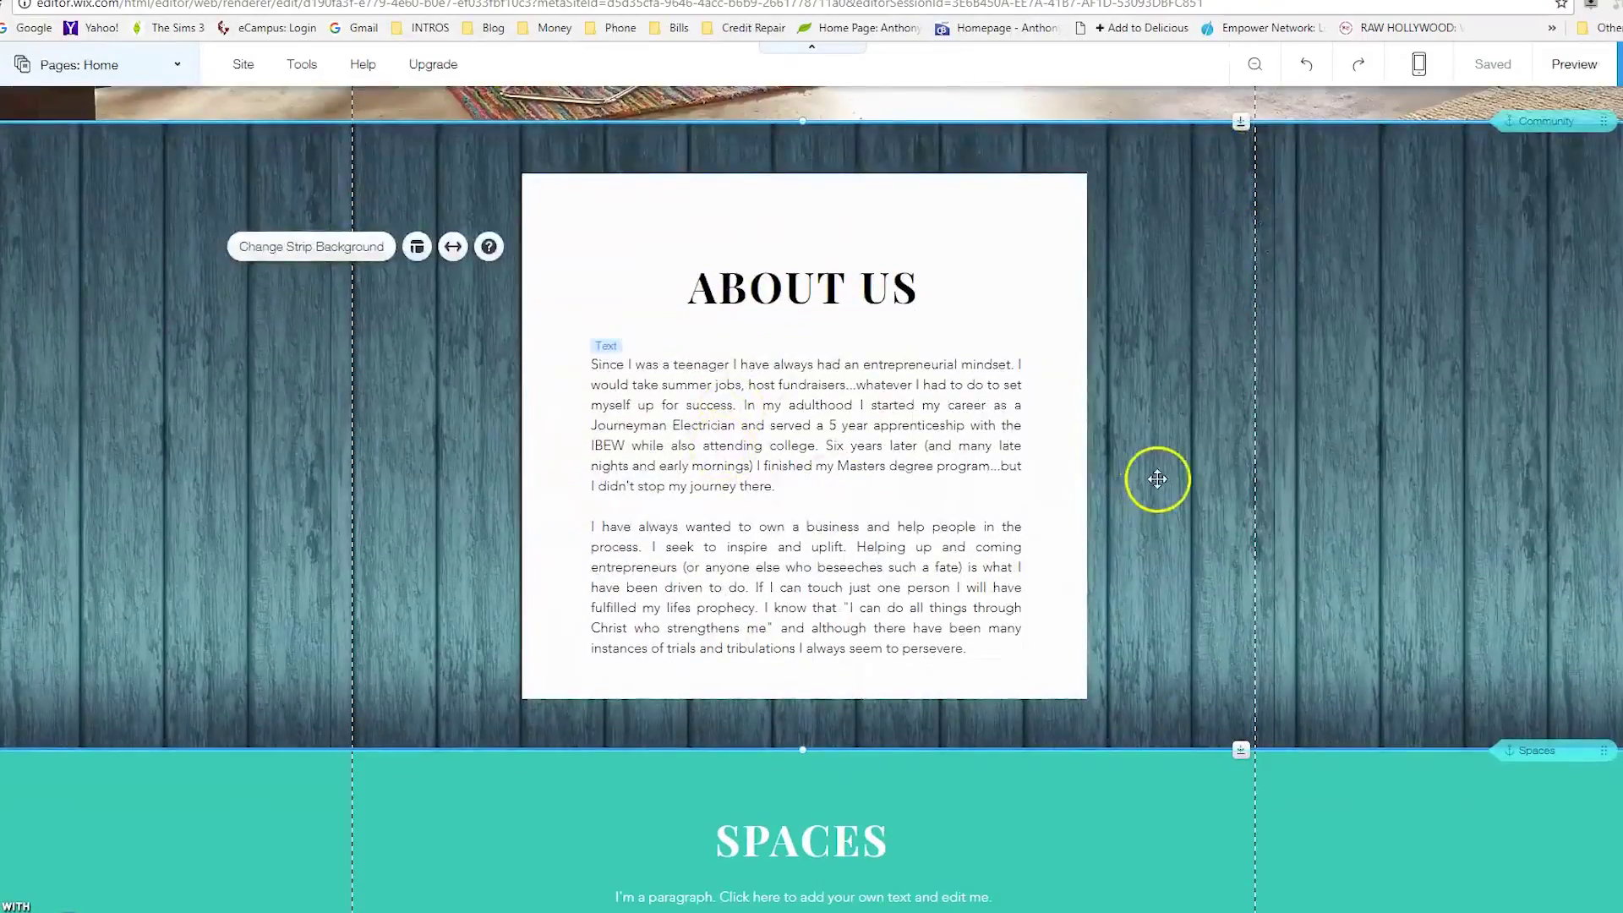
pyautogui.scroll(-4, 1157, 478)
pyautogui.scroll(-4, 1275, 504)
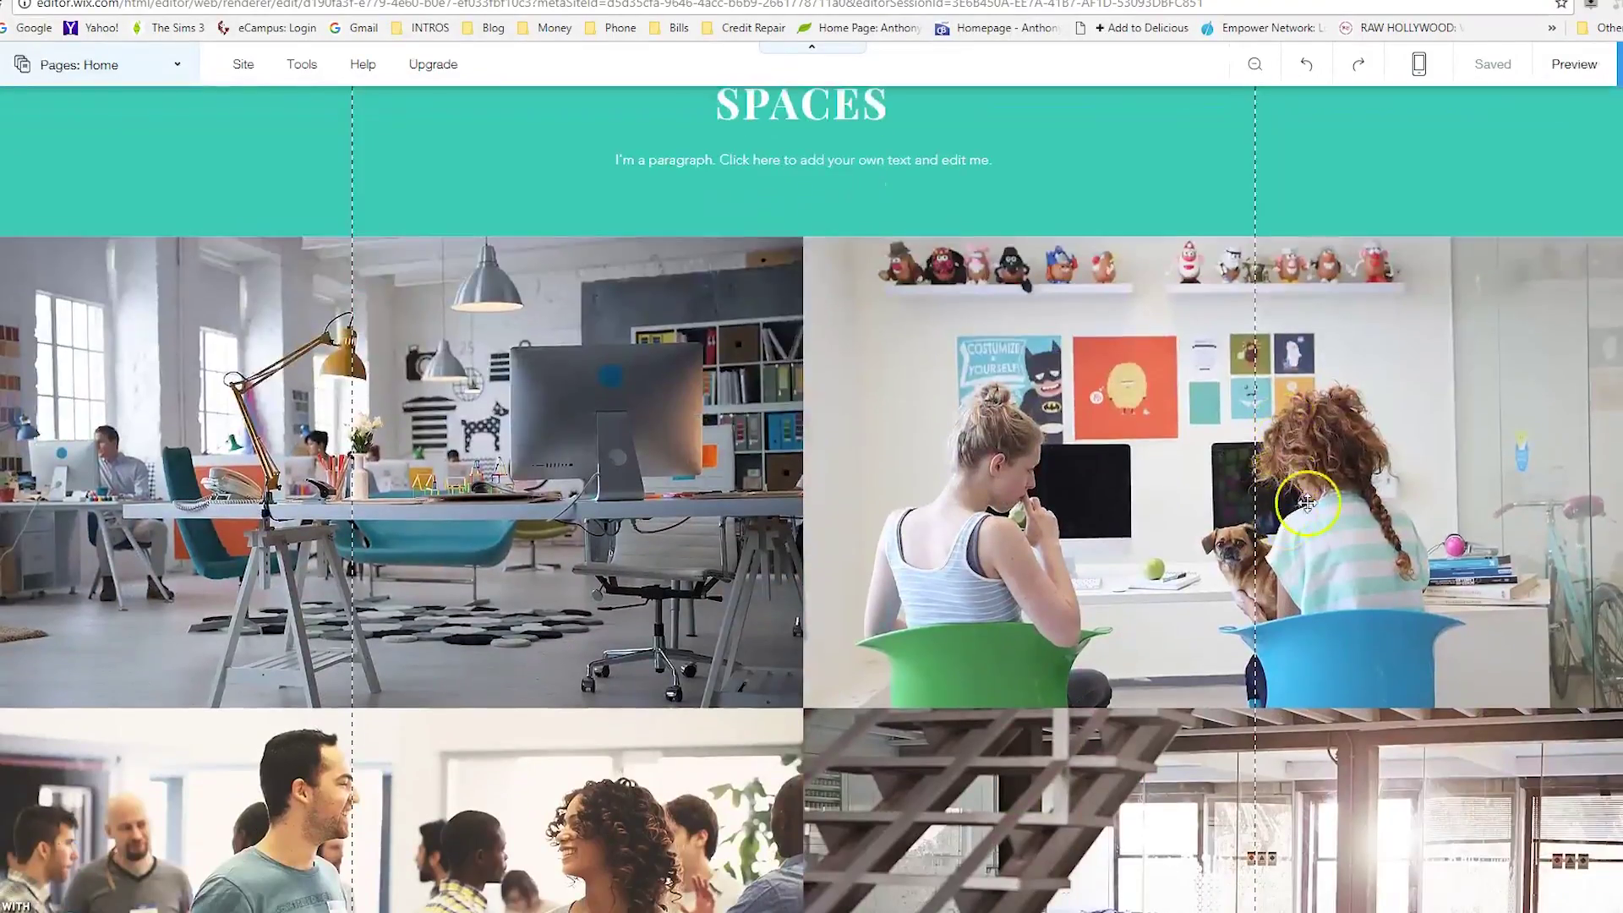
pyautogui.scroll(3, 1305, 474)
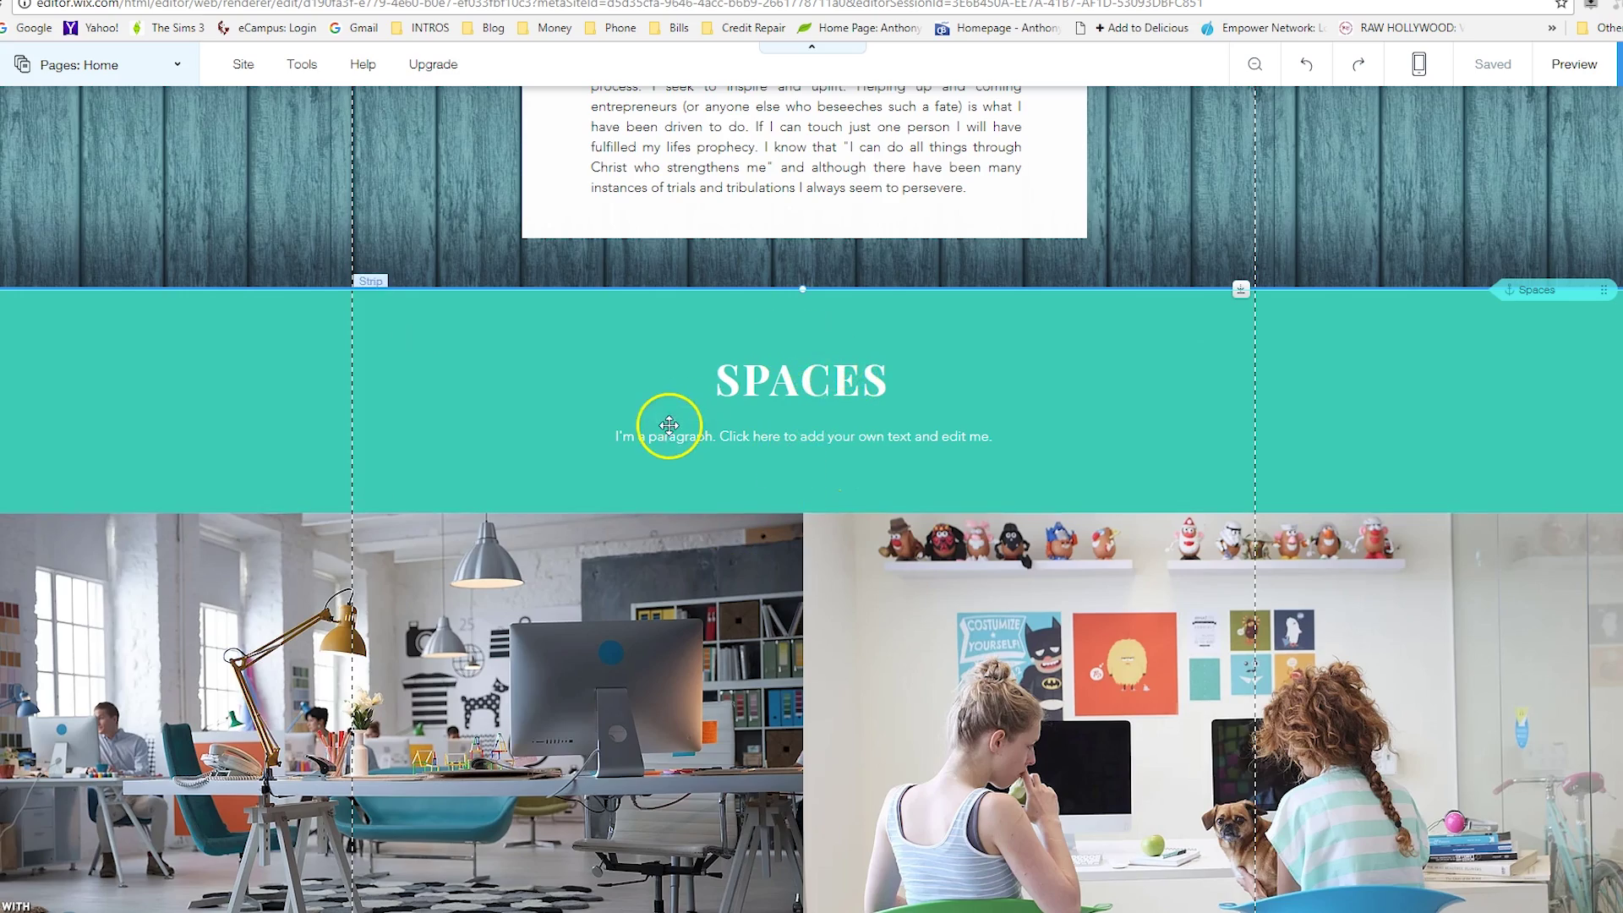
pyautogui.scroll(-1, 790, 319)
# - Open page management for the site's navigation menu and delete the About link
pyautogui.scroll(15, 812, 296)
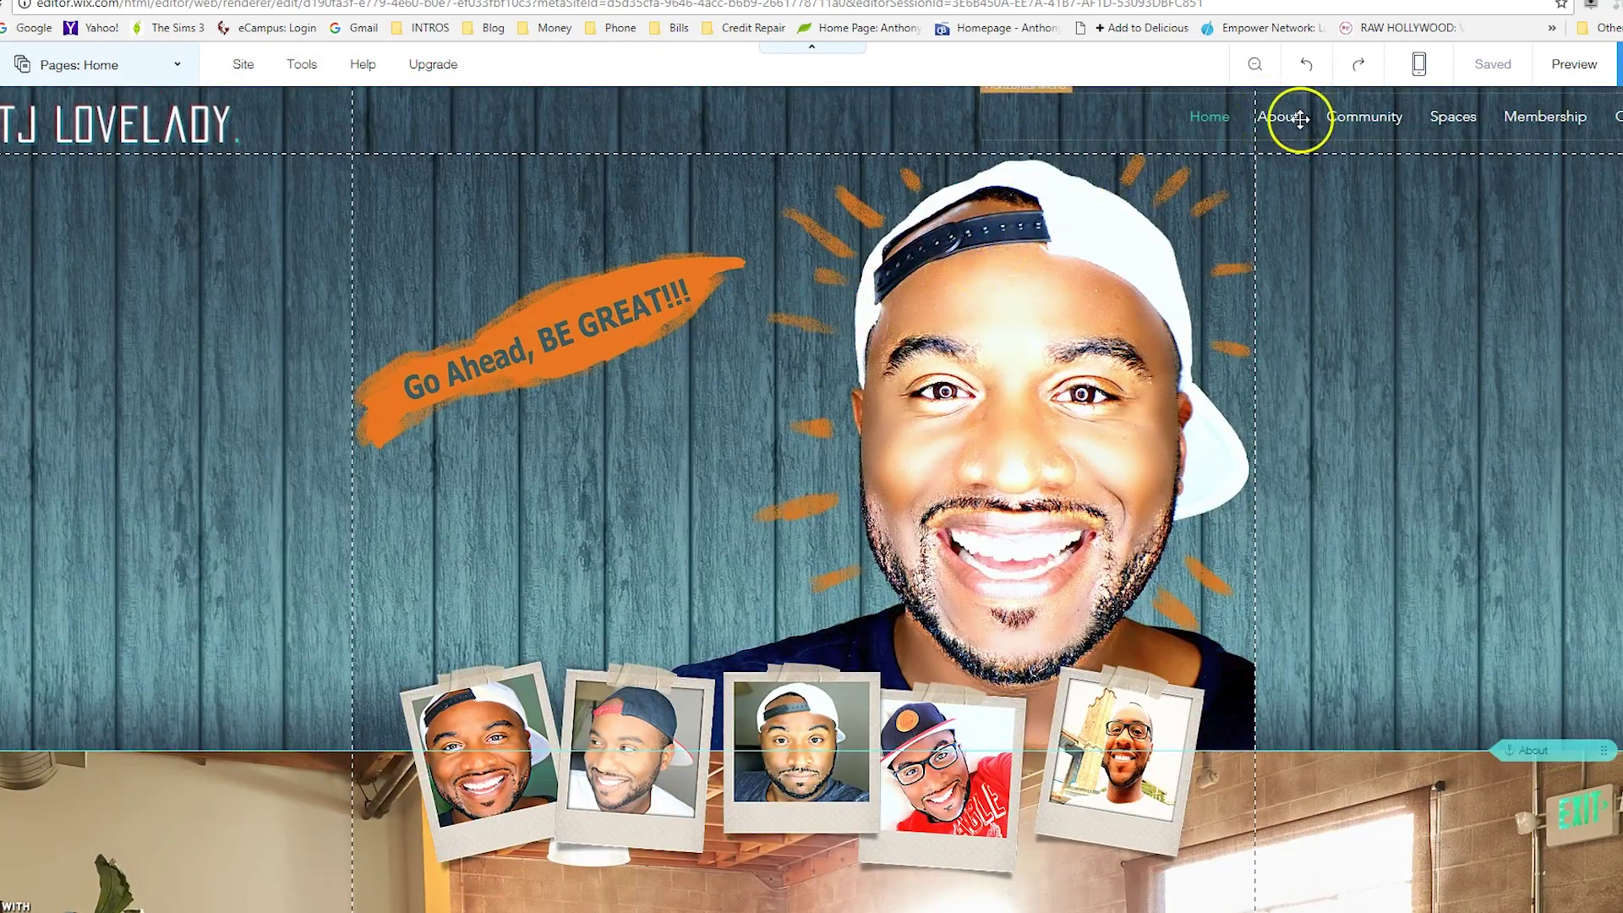
pyautogui.doubleClick(1393, 117)
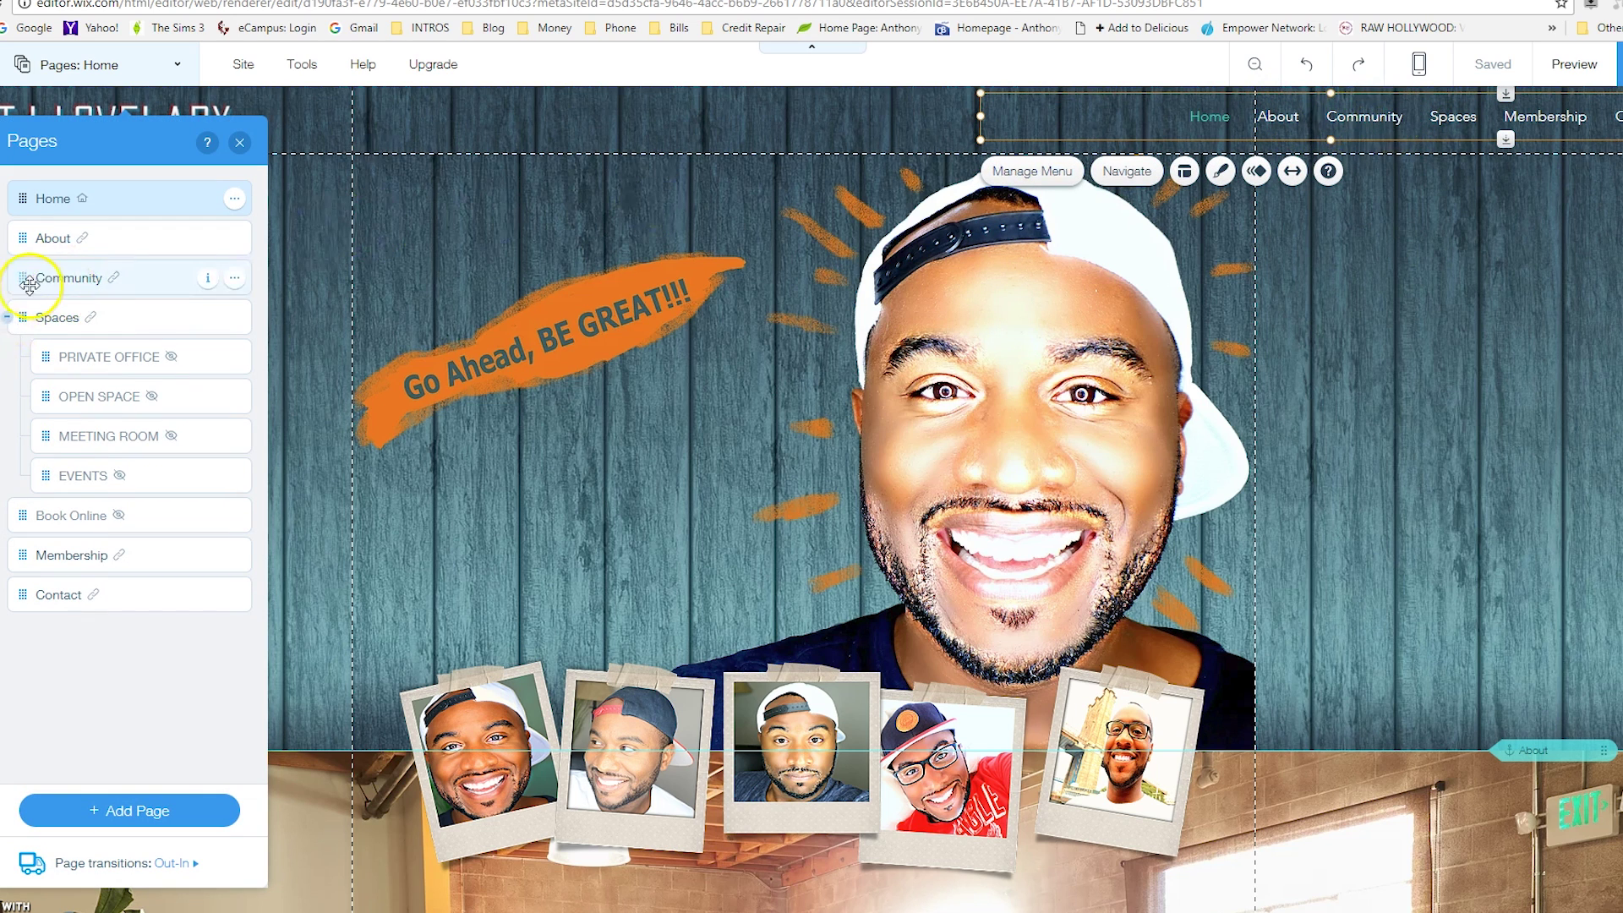
pyautogui.click(136, 274)
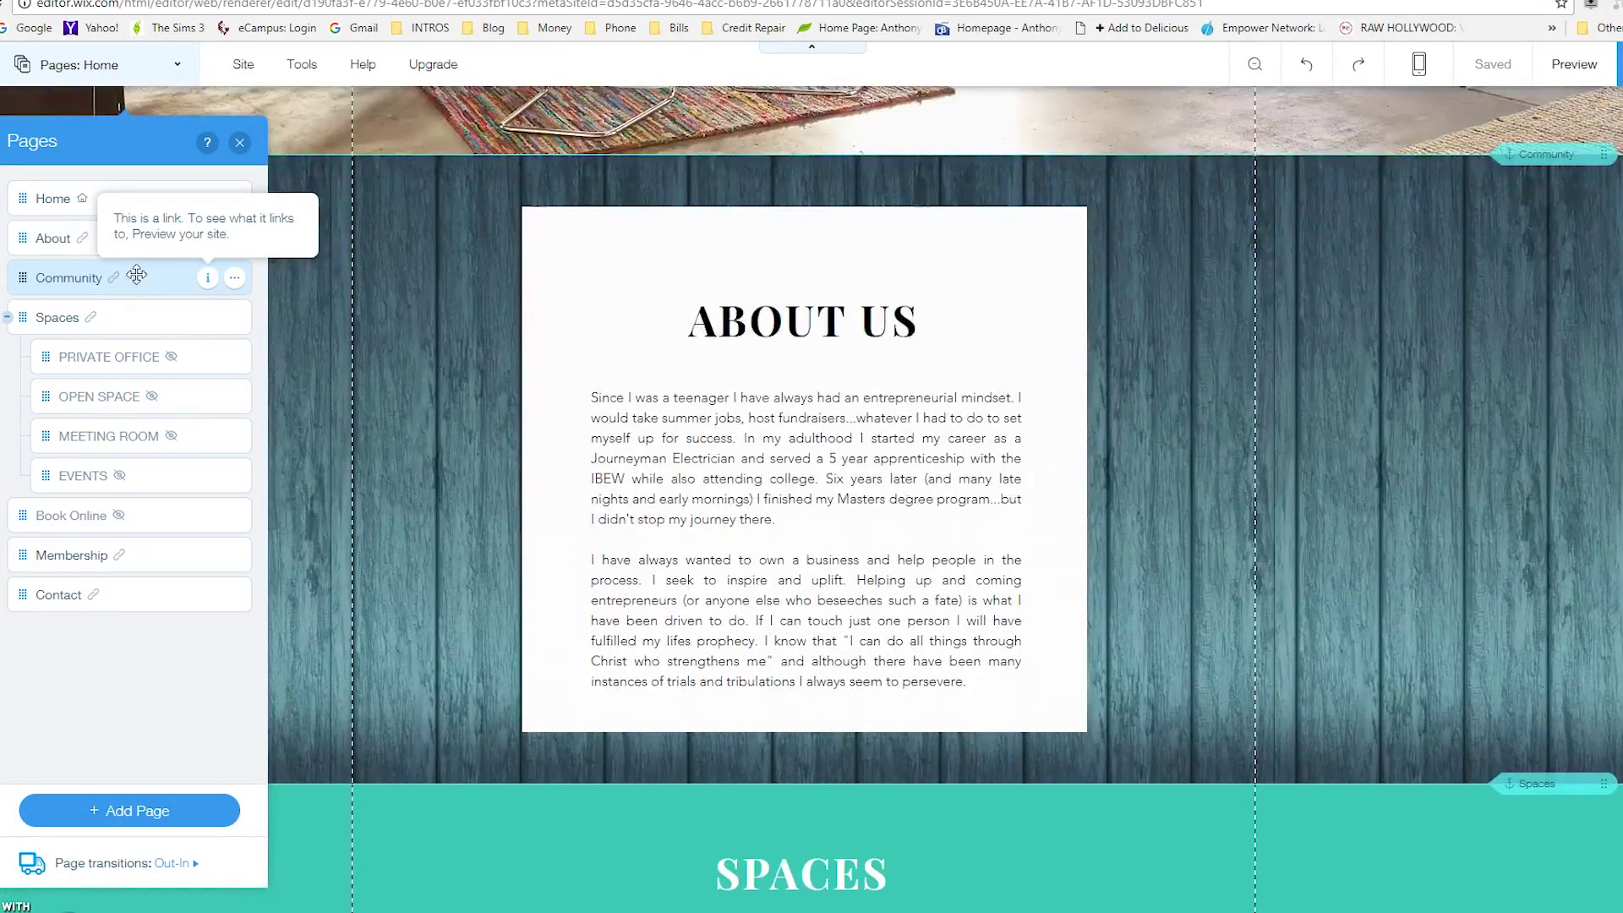
pyautogui.click(54, 241)
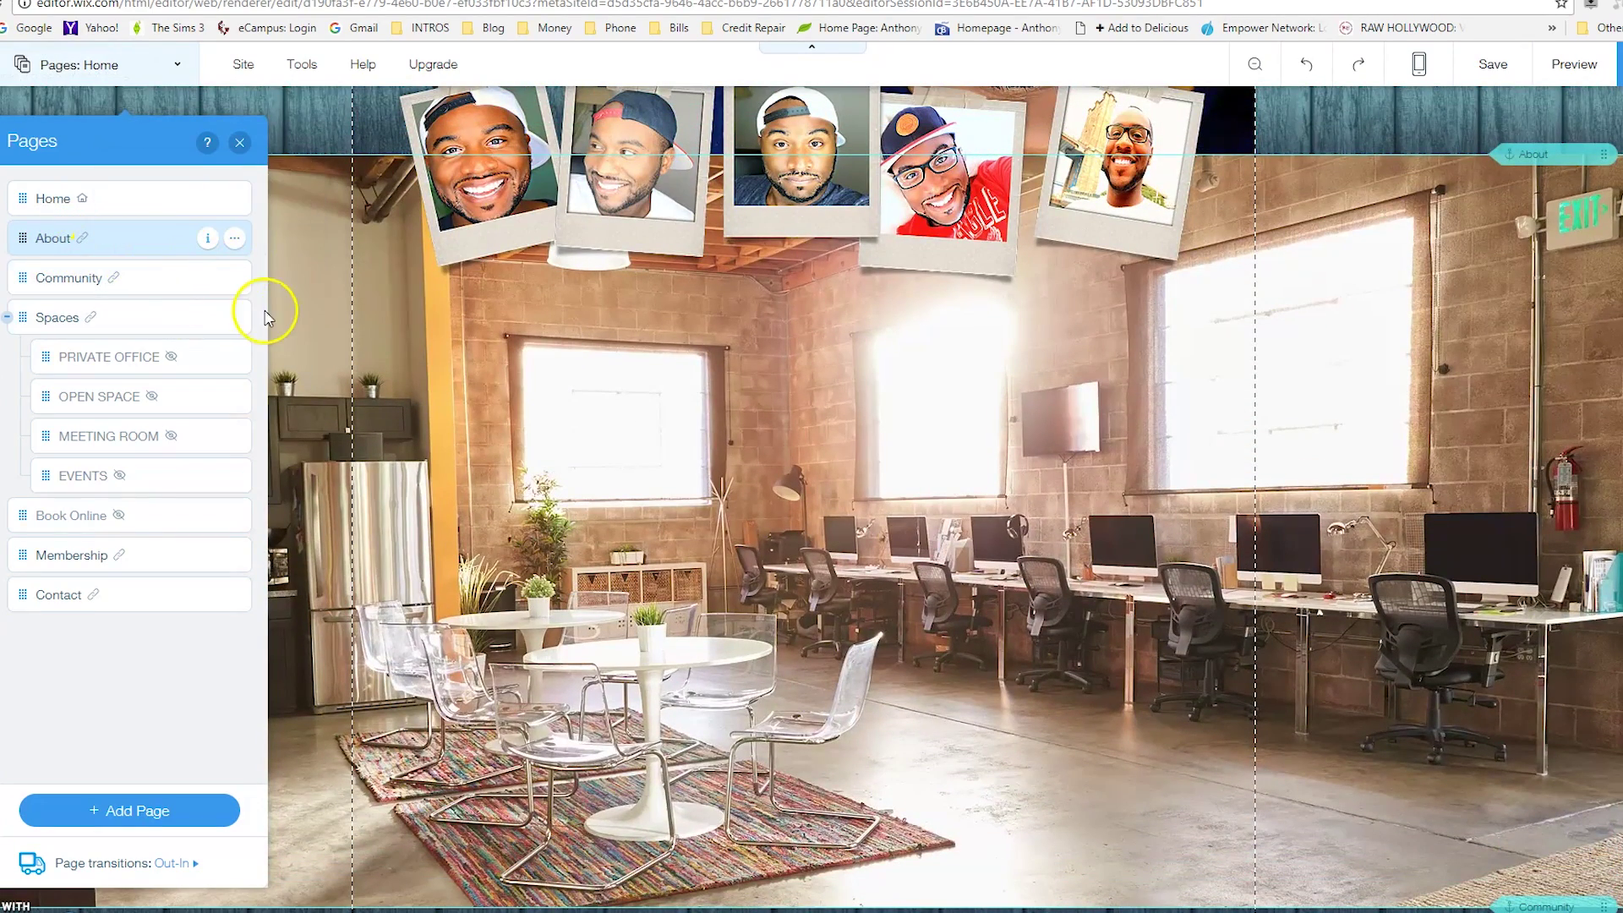
pyautogui.click(235, 245)
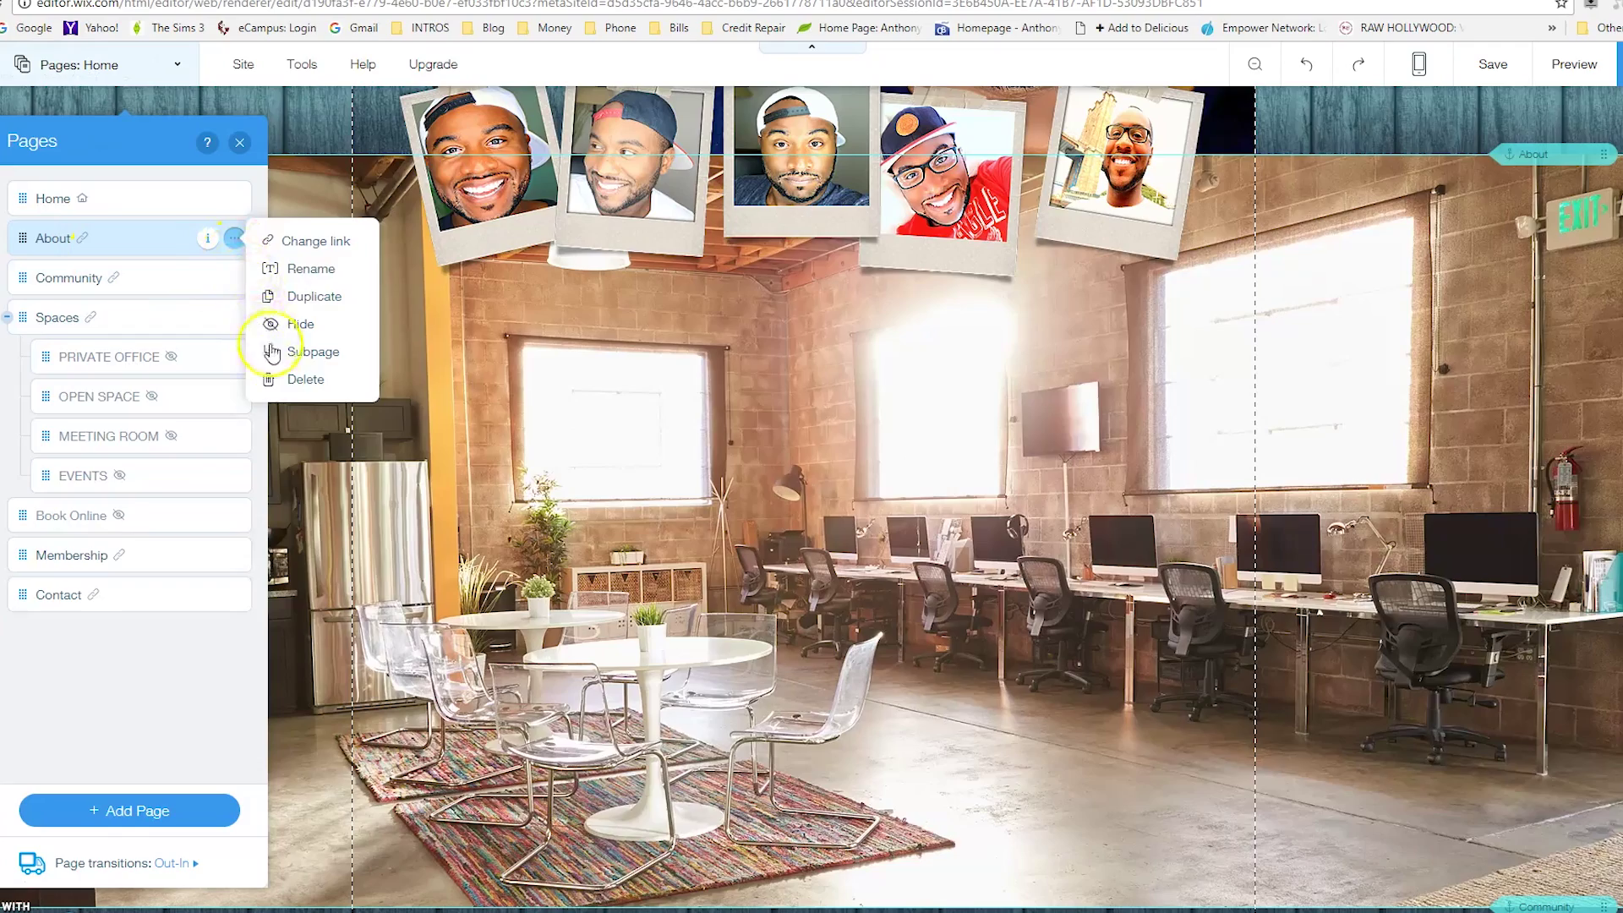
pyautogui.click(296, 379)
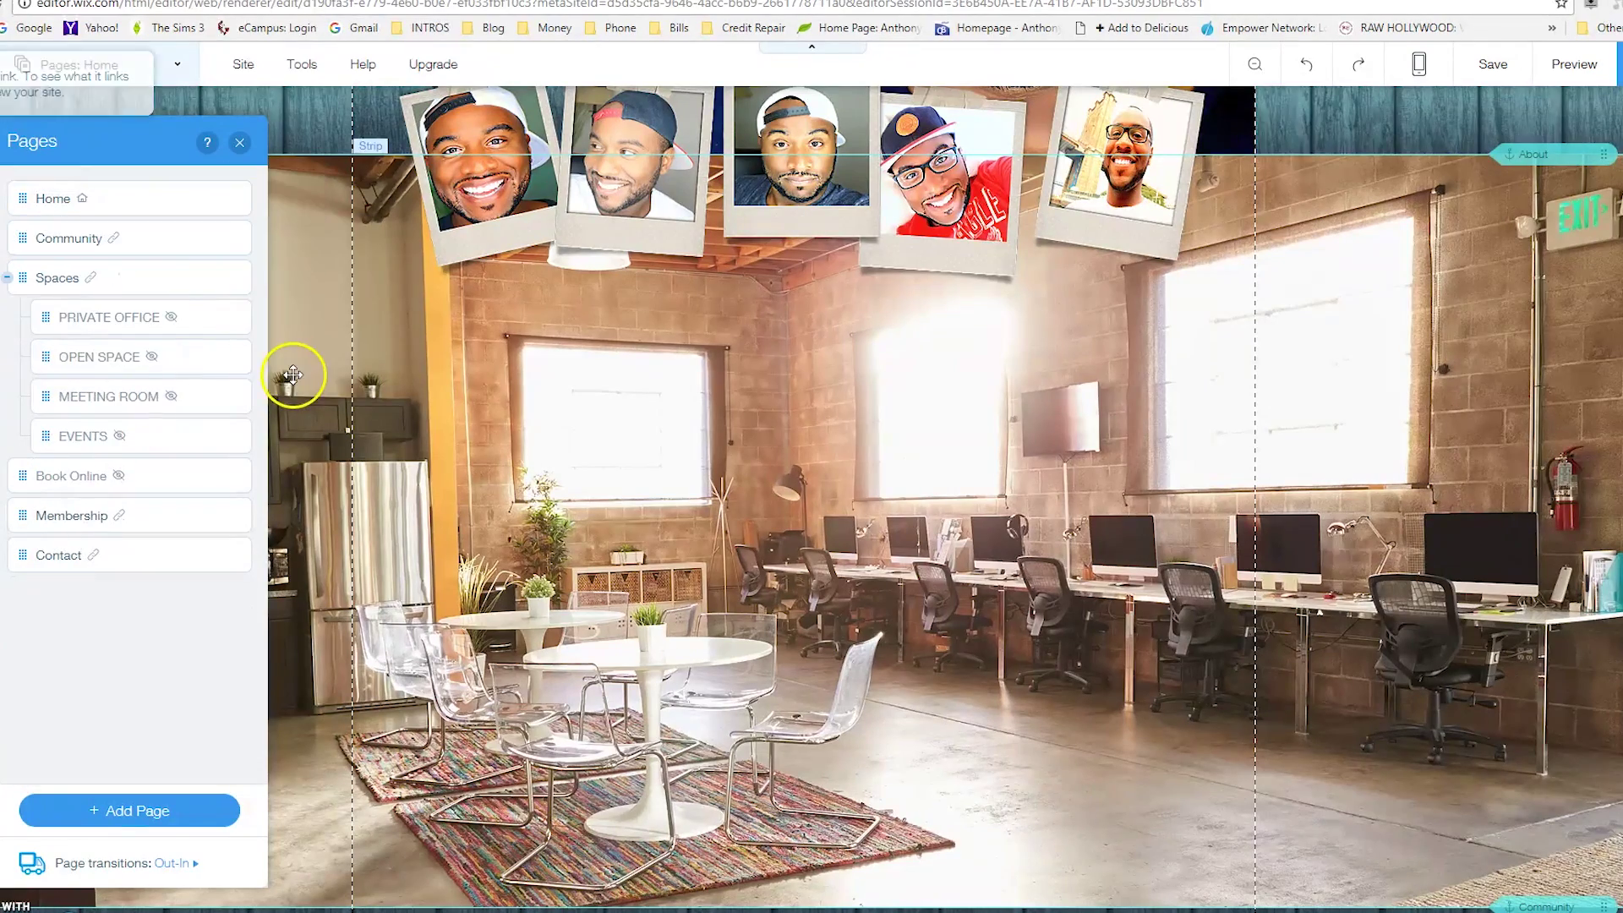
# - Rename the Community menu link as About
pyautogui.click(138, 242)
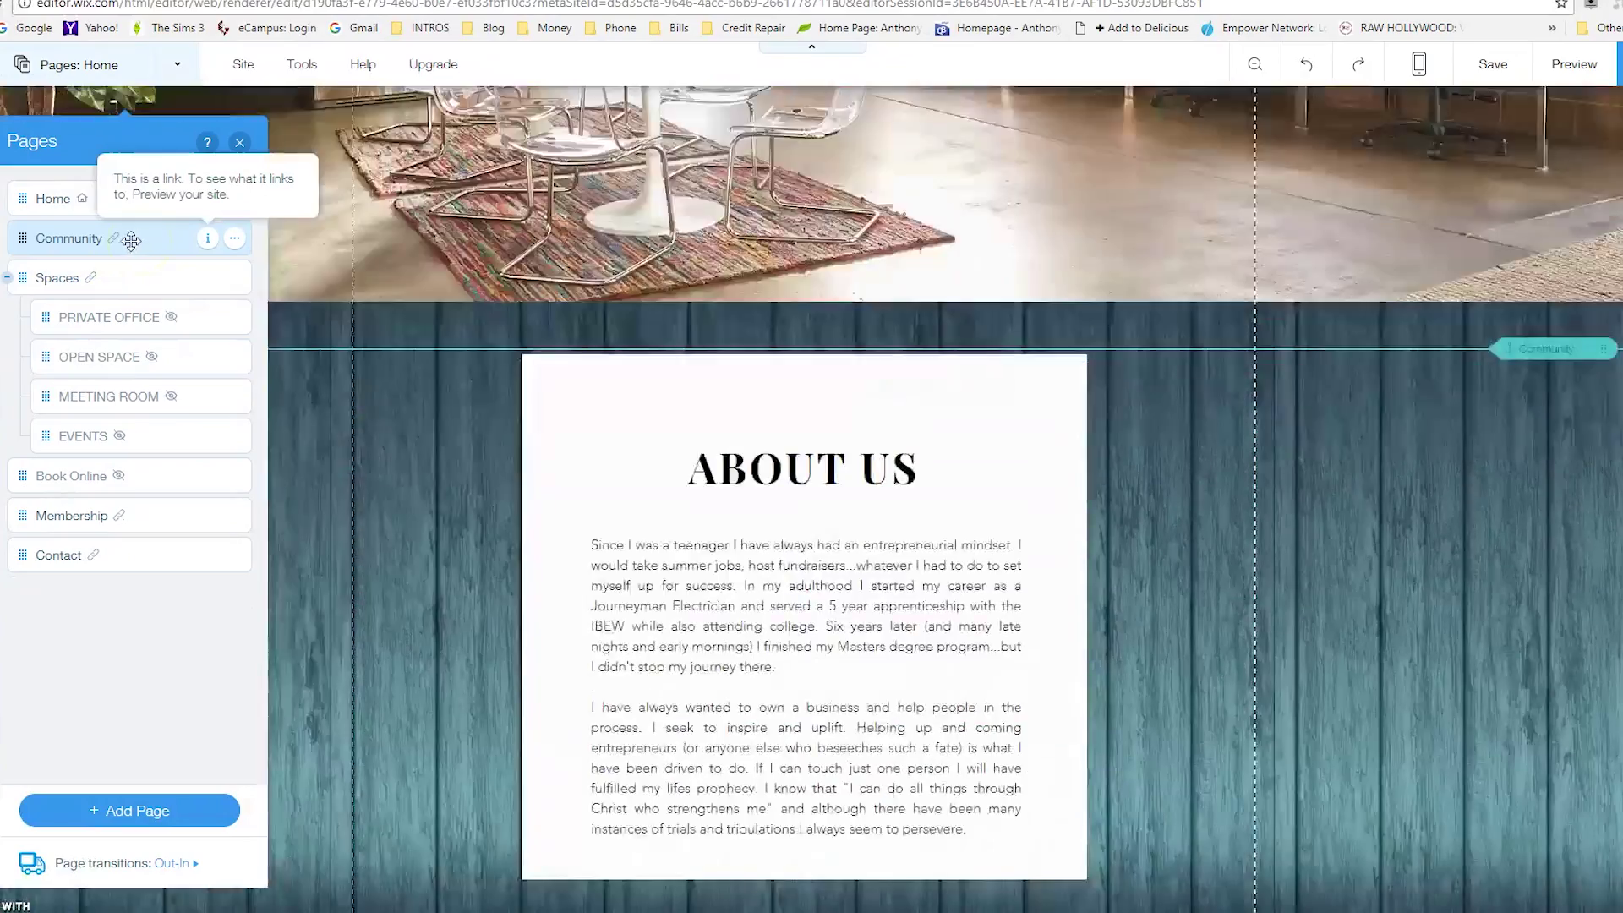
pyautogui.doubleClick(105, 239)
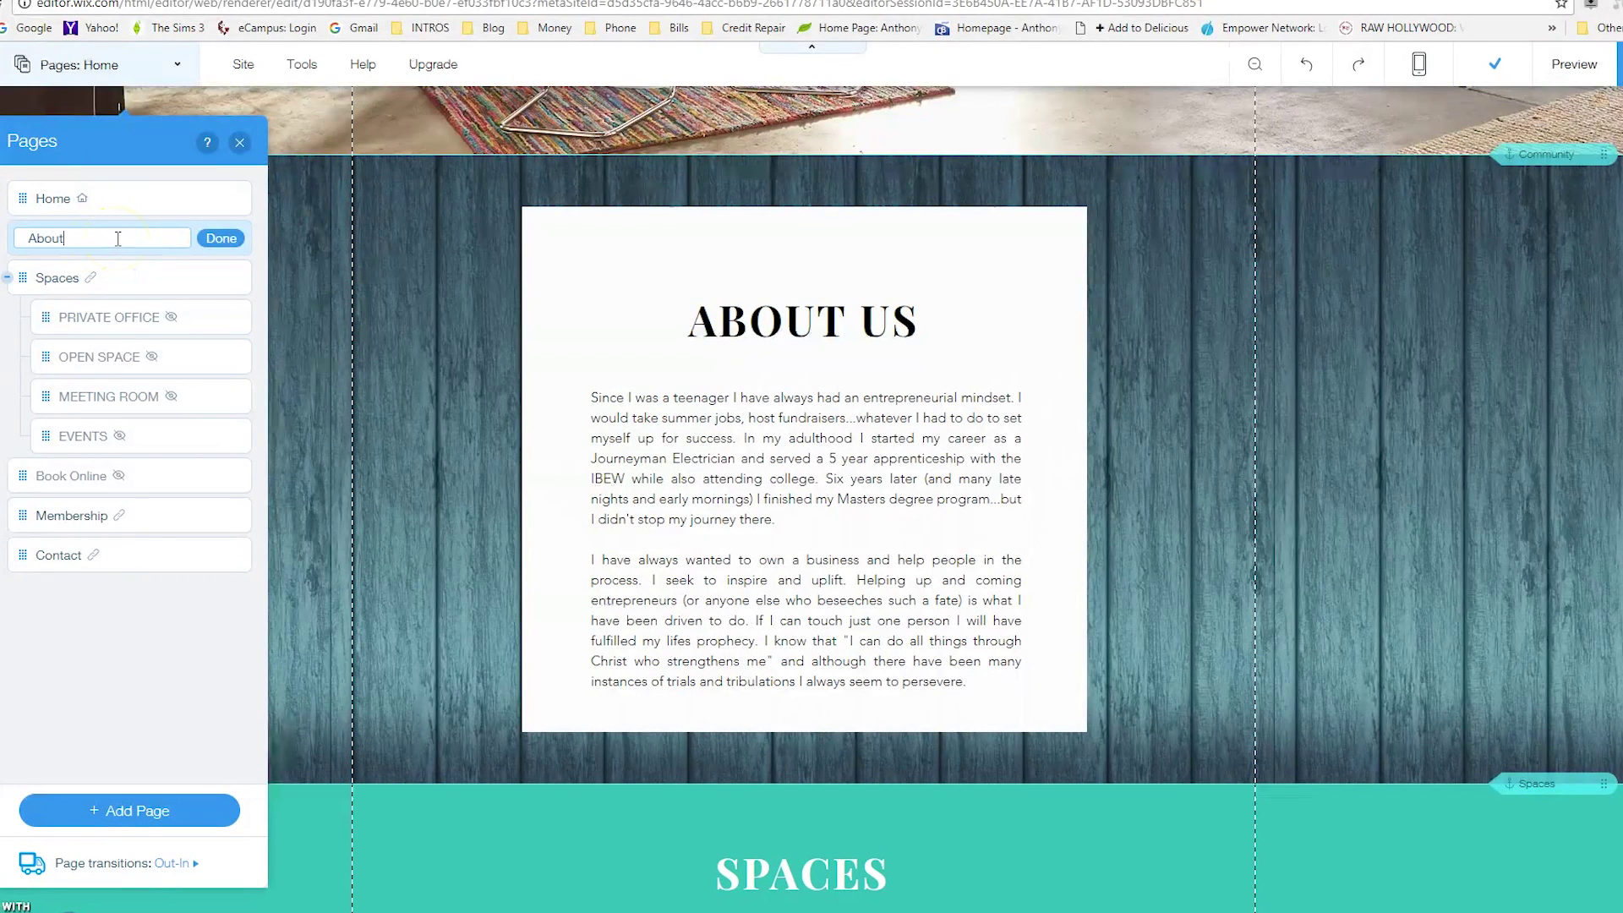
pyautogui.click(218, 239)
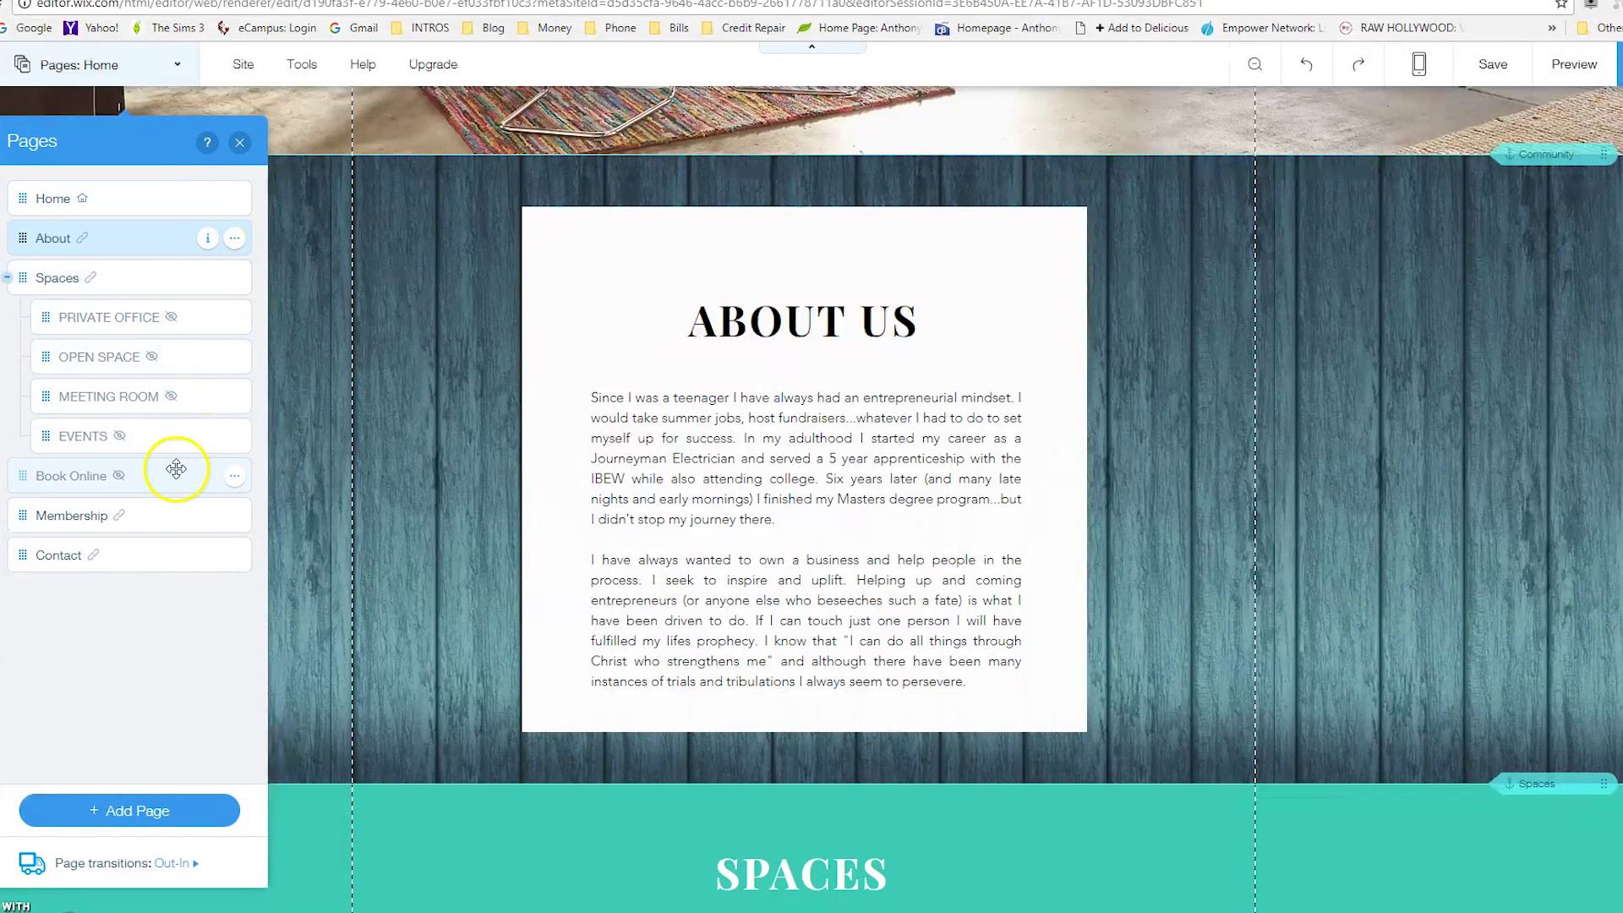
# - Rename the Spaces menu link as YouTube Spaces
pyautogui.doubleClick(59, 278)
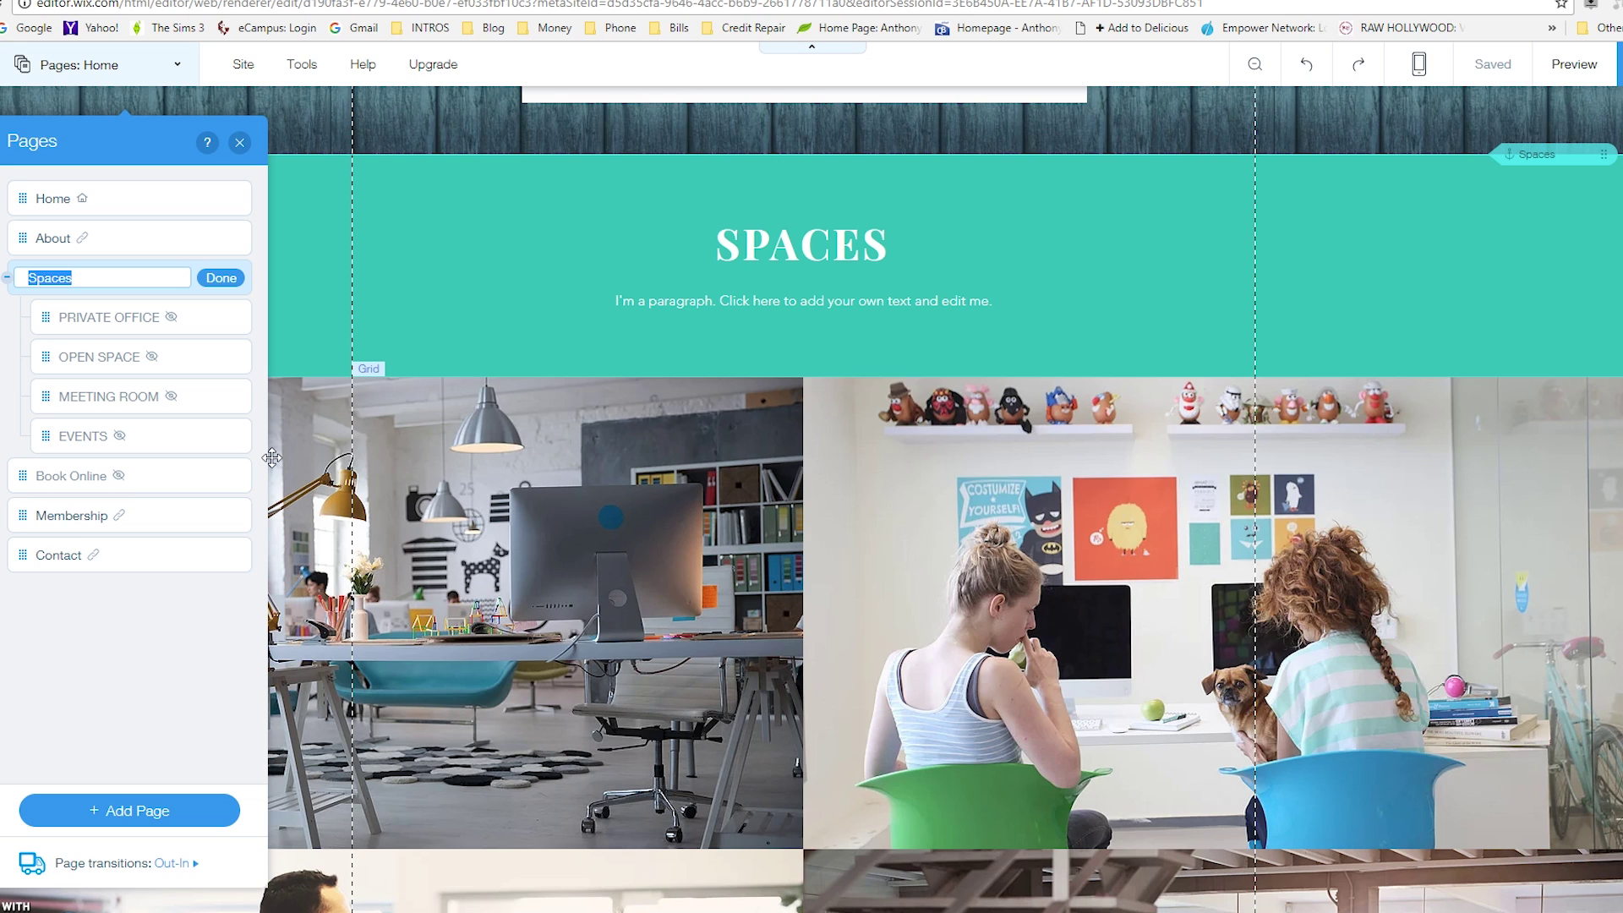
pyautogui.click(42, 277)
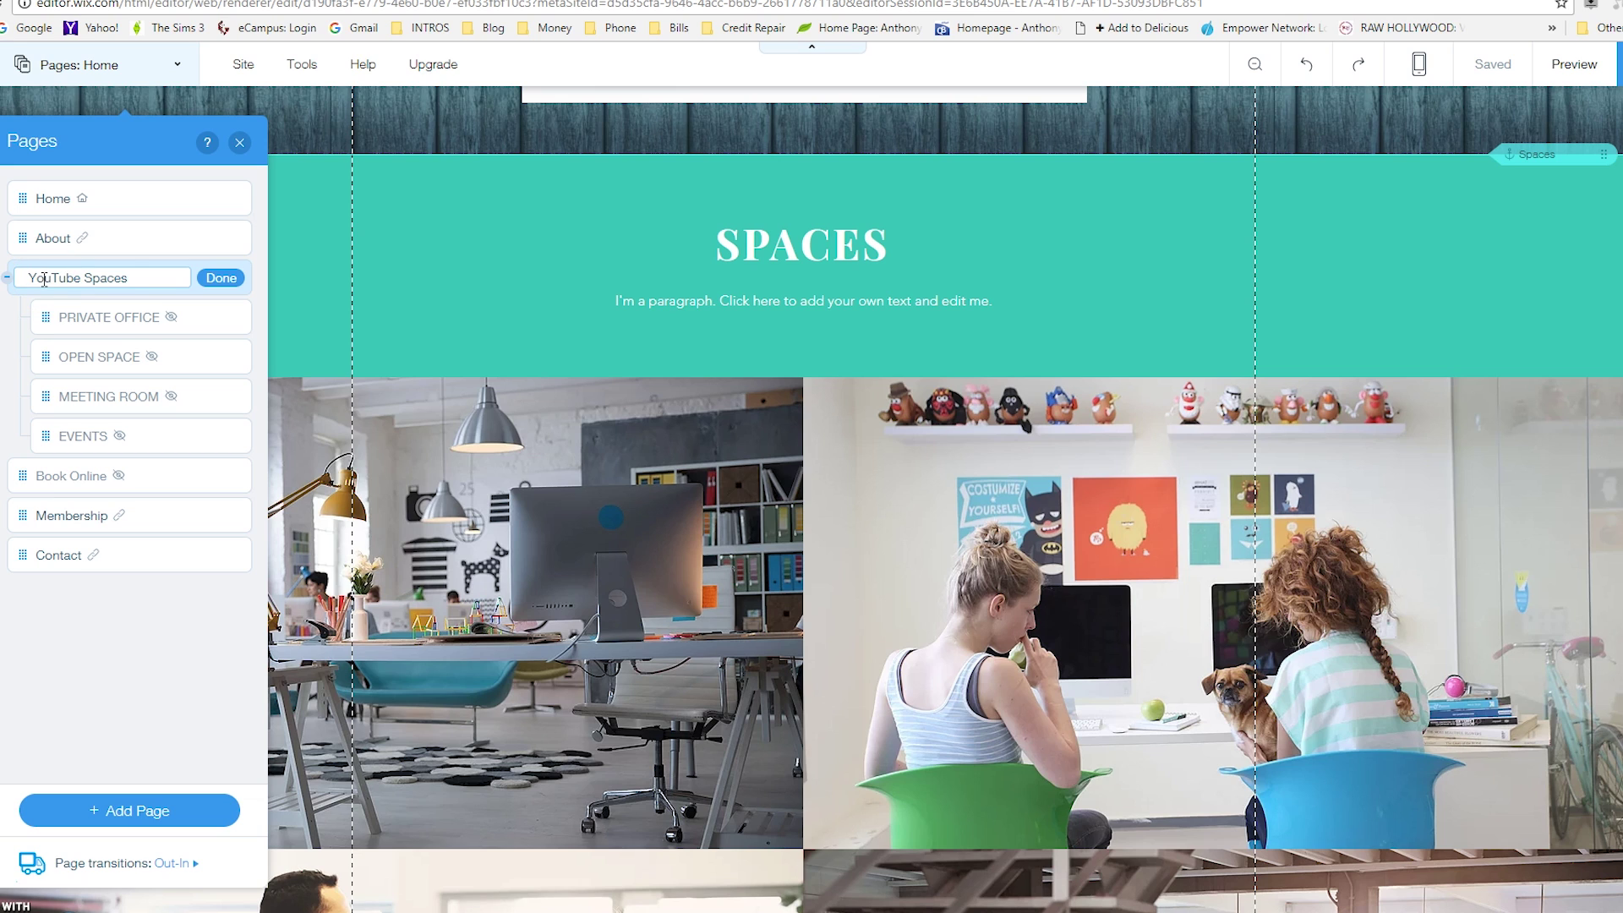
pyautogui.click(212, 278)
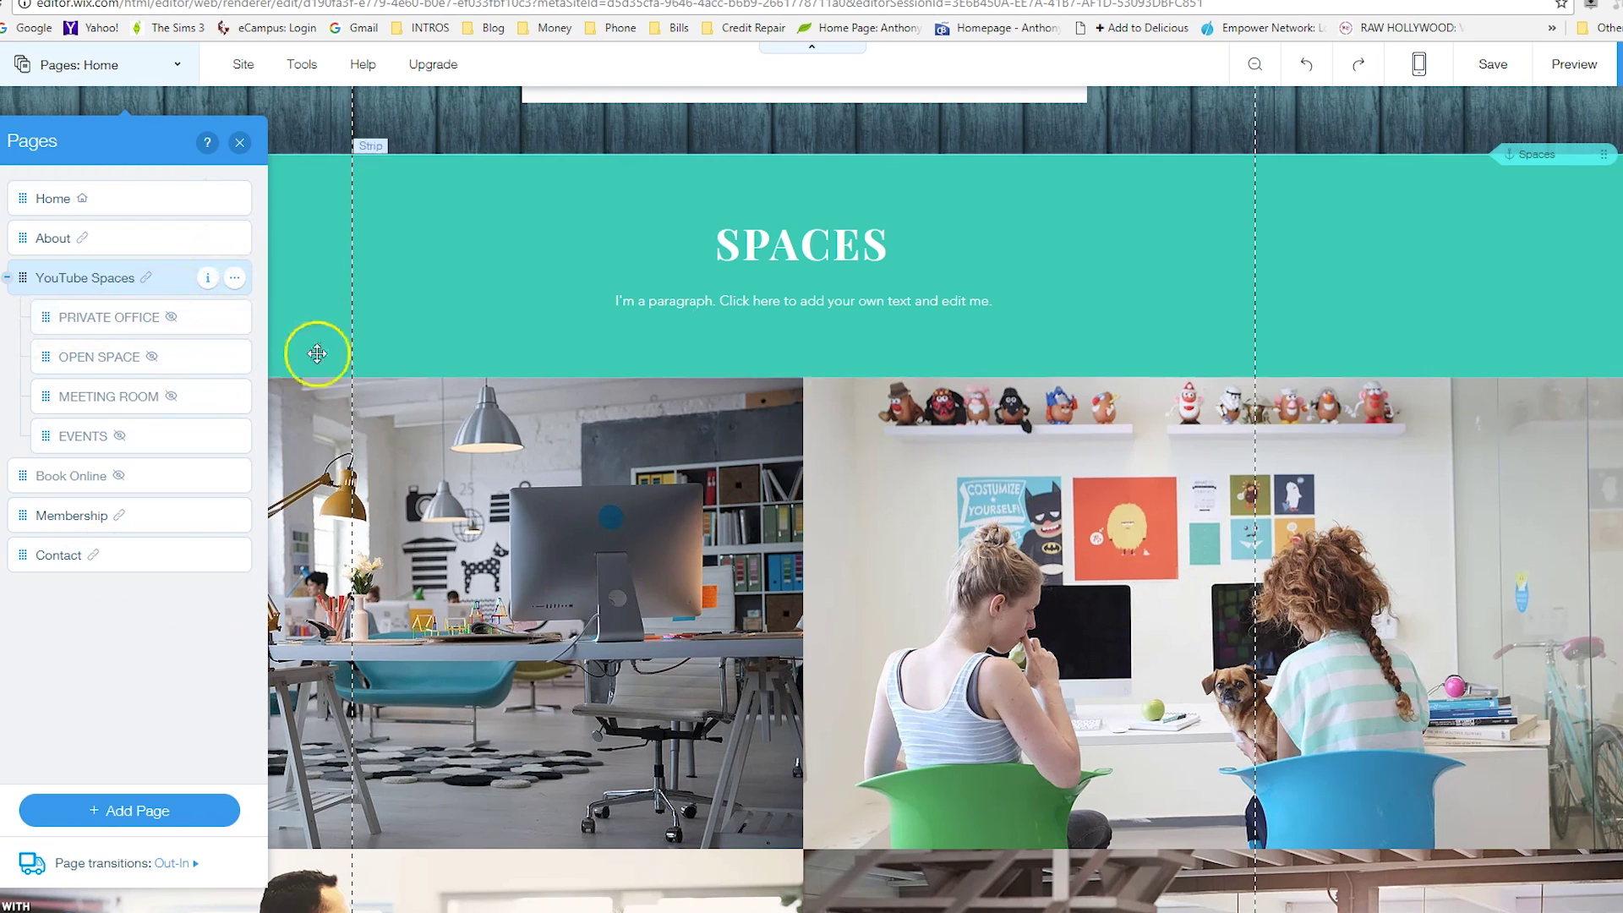
# - View the Book Online page and the home page's Membership section from the list of pages
pyautogui.click(94, 478)
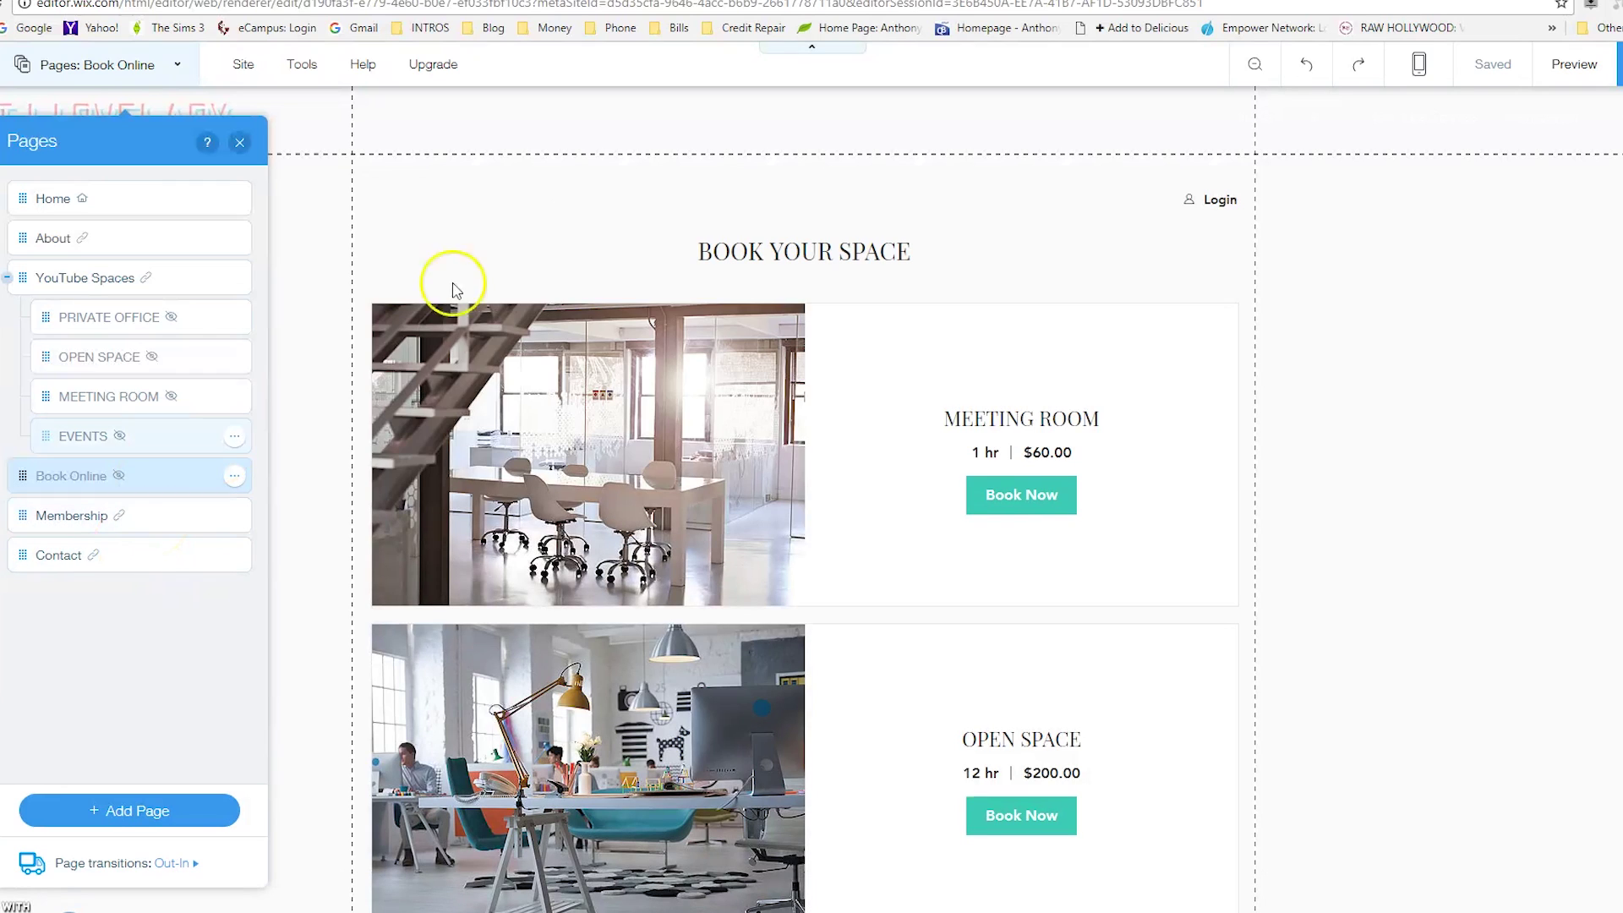
pyautogui.click(70, 515)
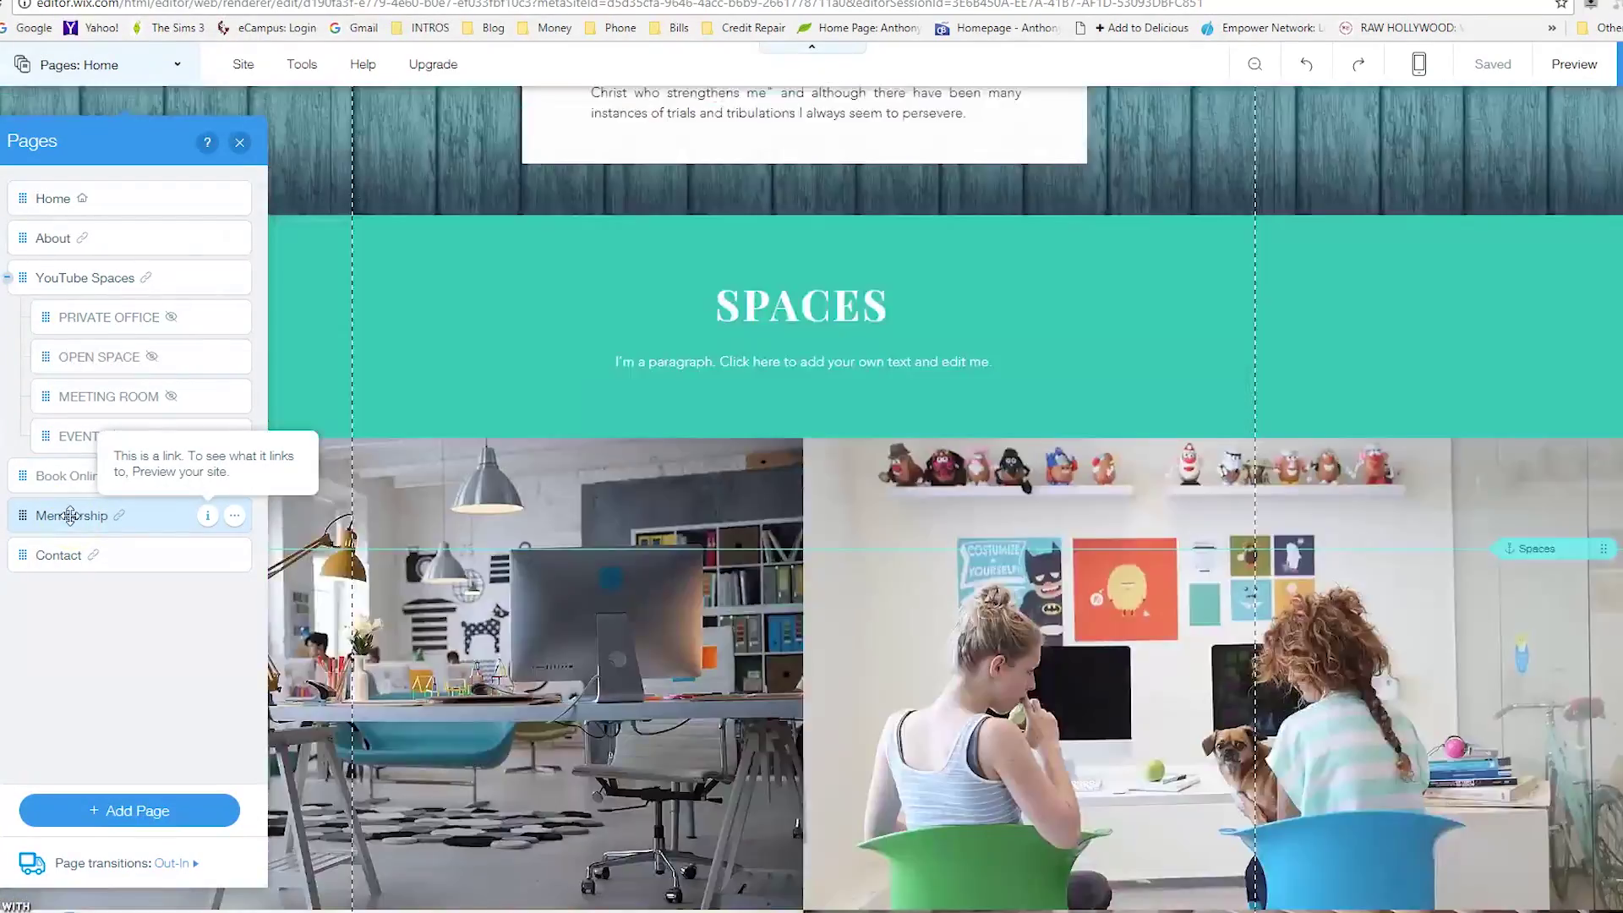
pyautogui.click(83, 524)
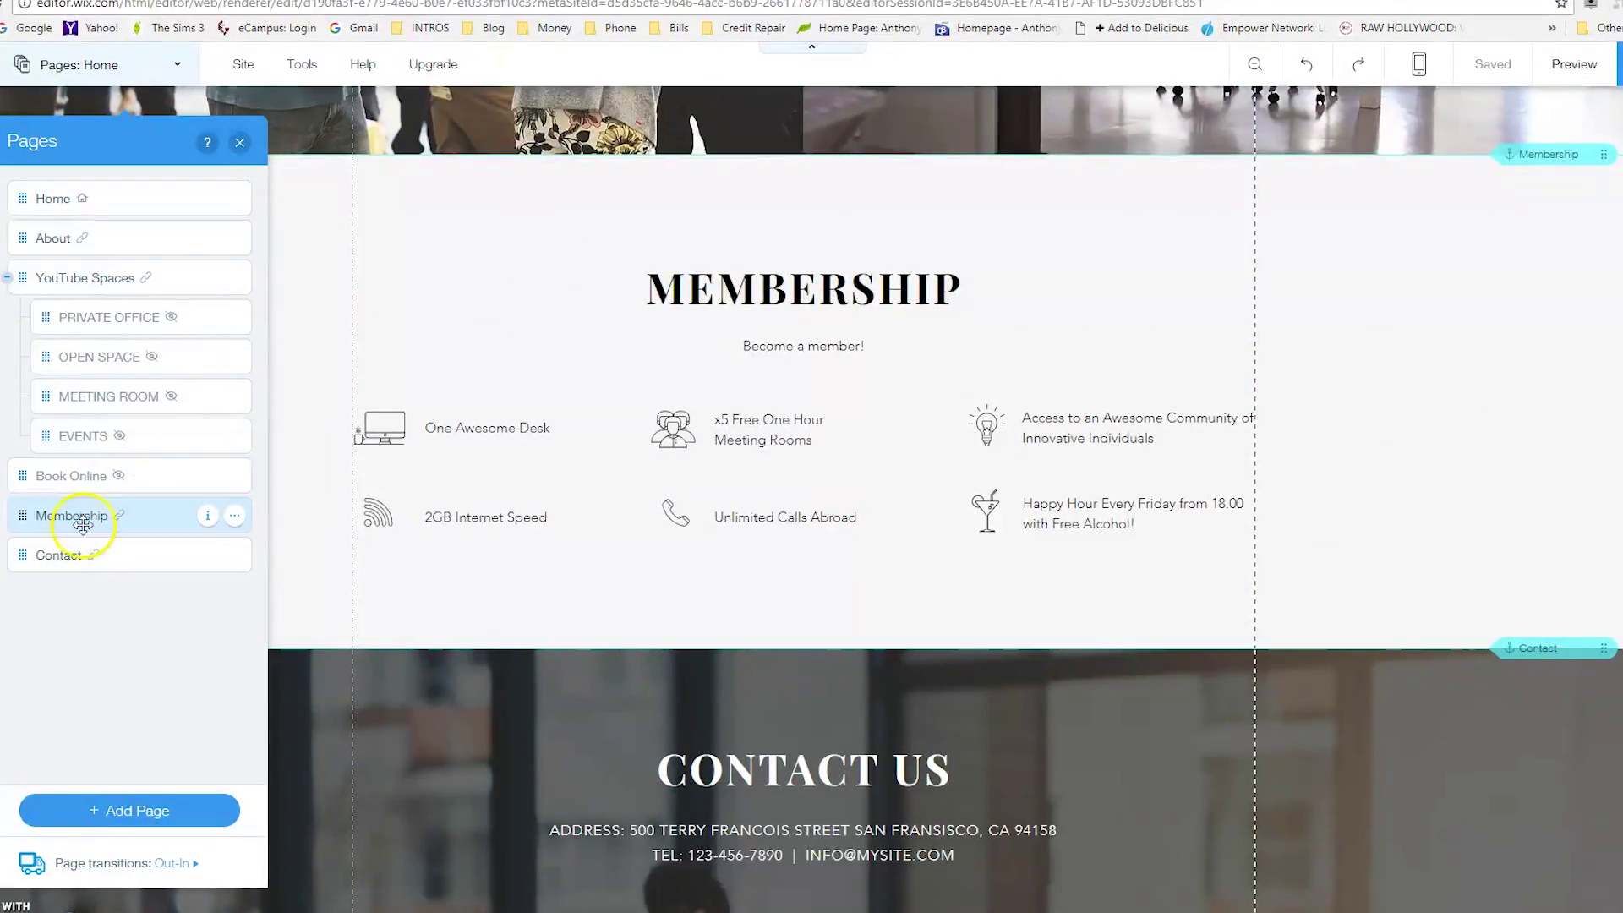
# - Rename the Membership menu link as Social Media
pyautogui.doubleClick(88, 523)
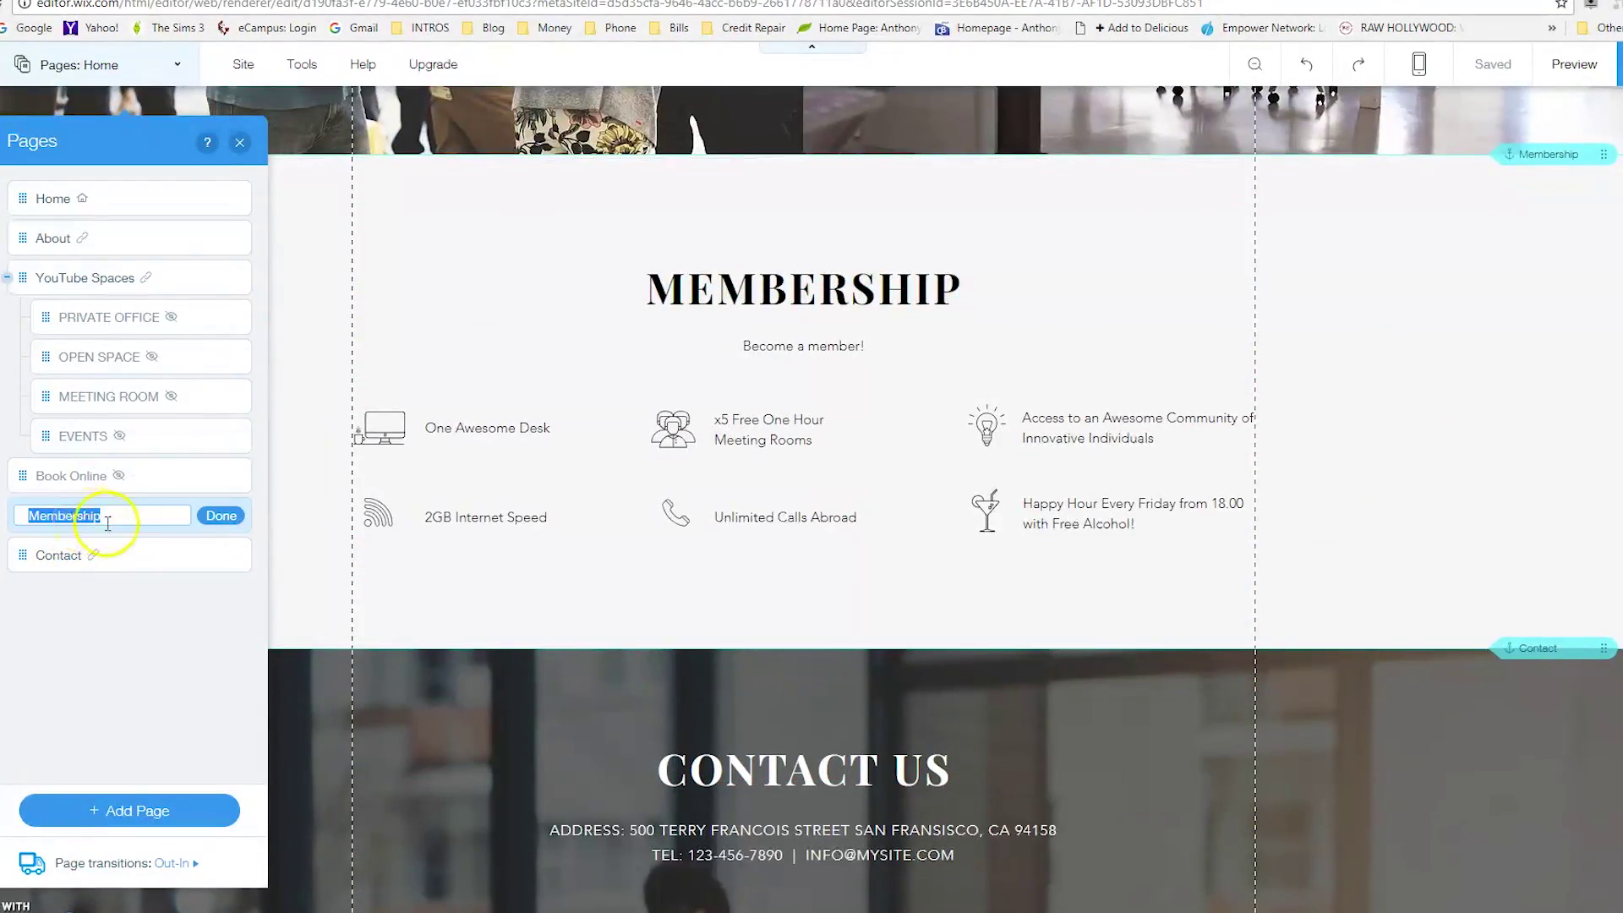
pyautogui.write('Socia')
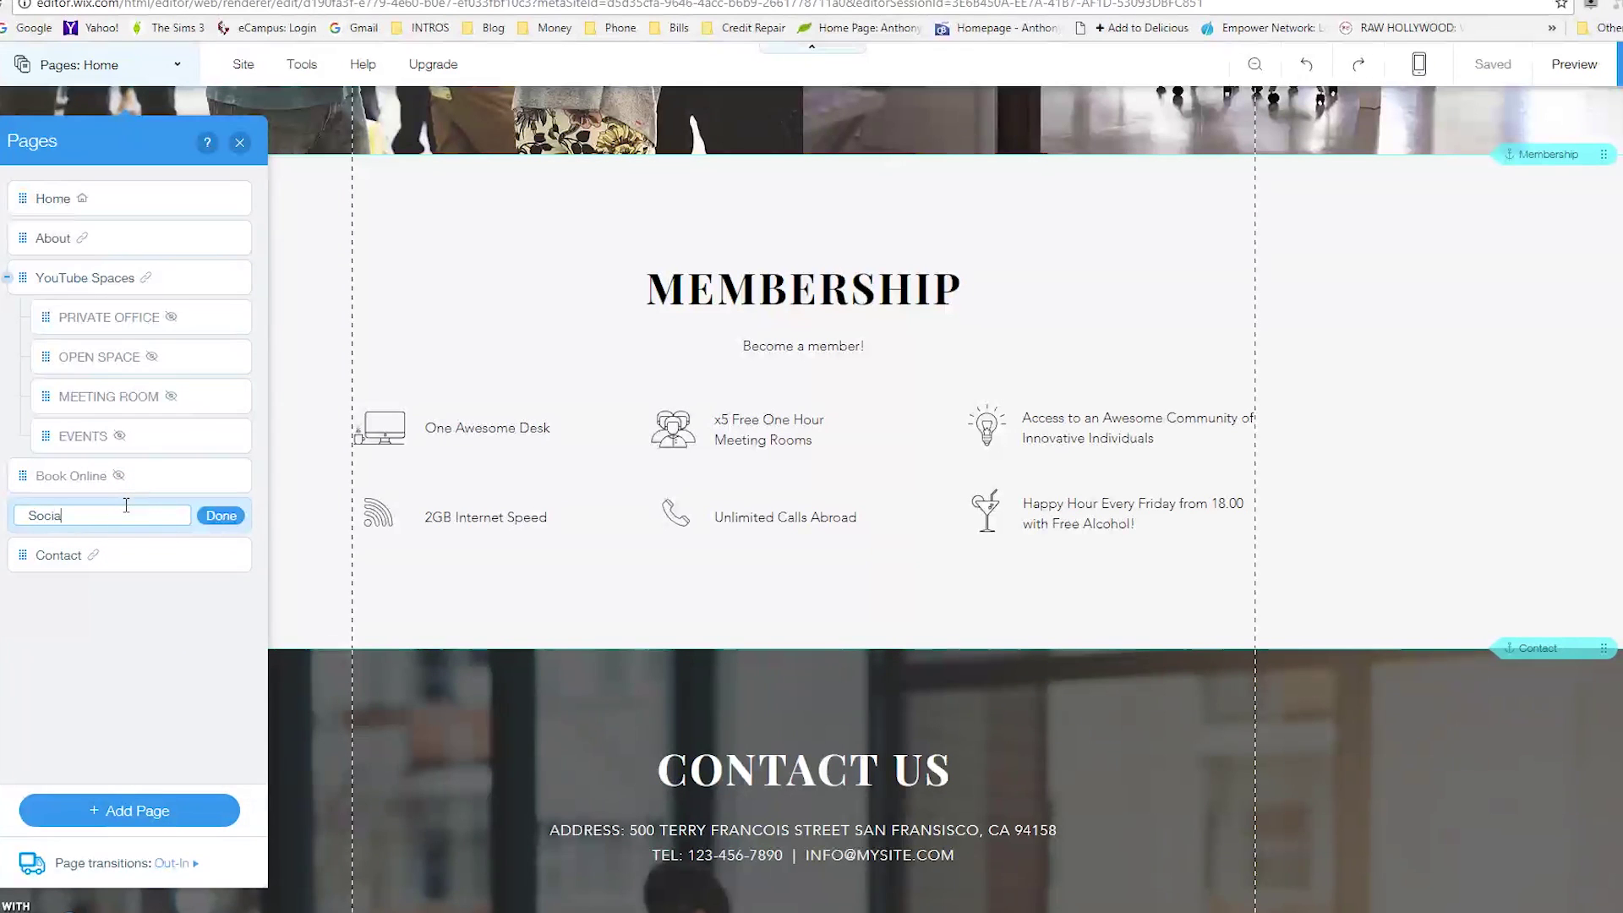
pyautogui.write('l Media')
pyautogui.click(215, 521)
pyautogui.click(217, 518)
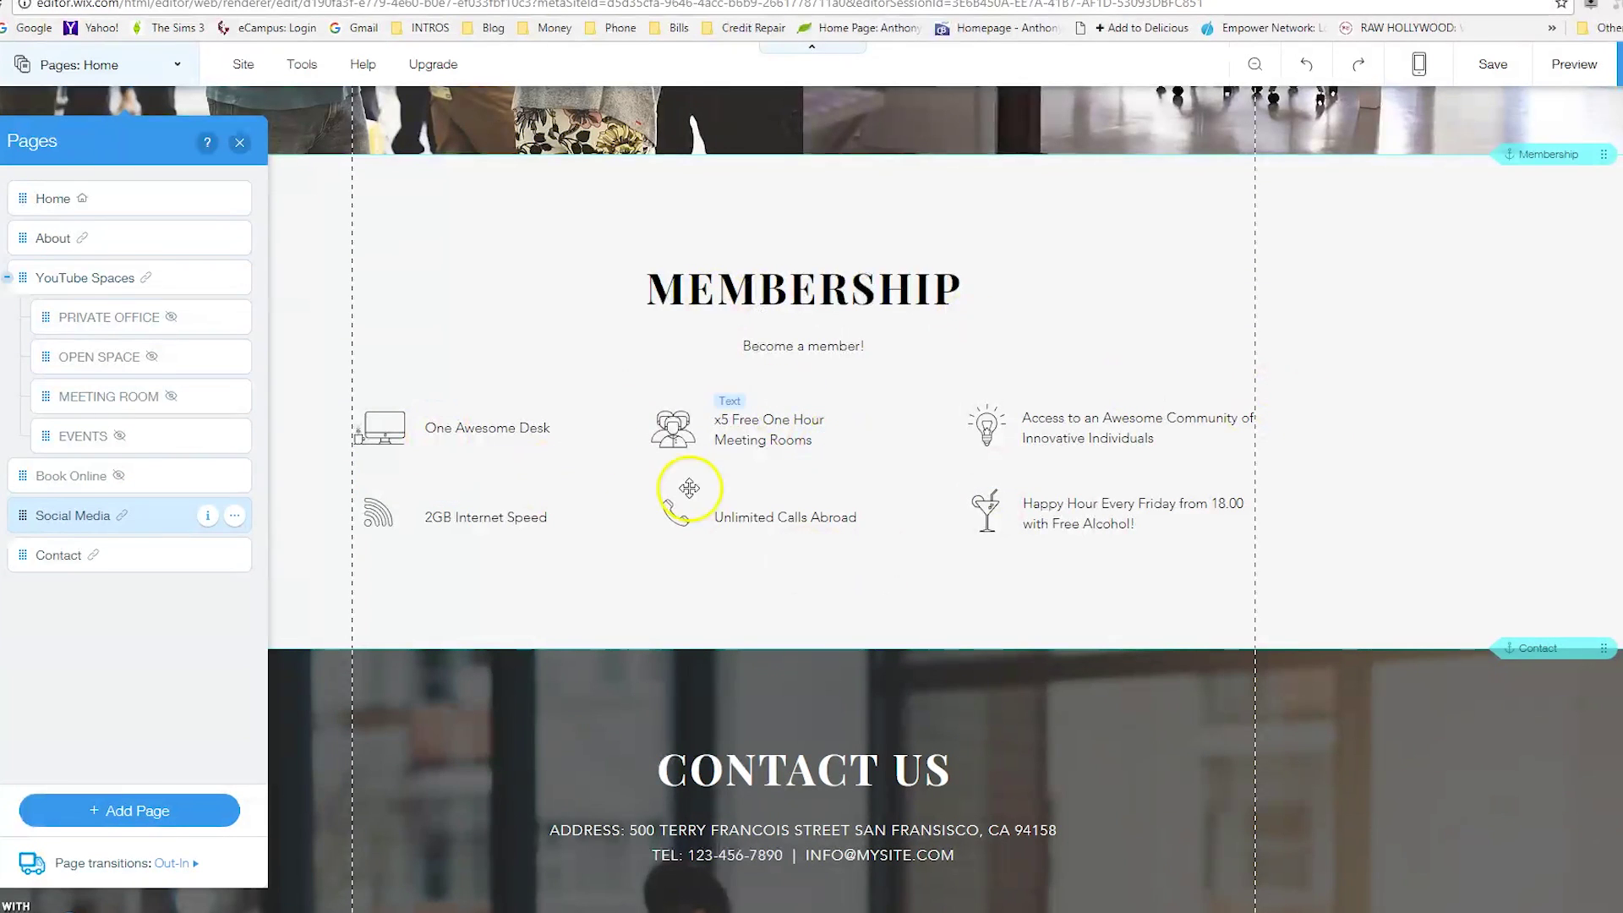
# - View the Contact section from the list of pages and preview the top of the home page
pyautogui.click(142, 556)
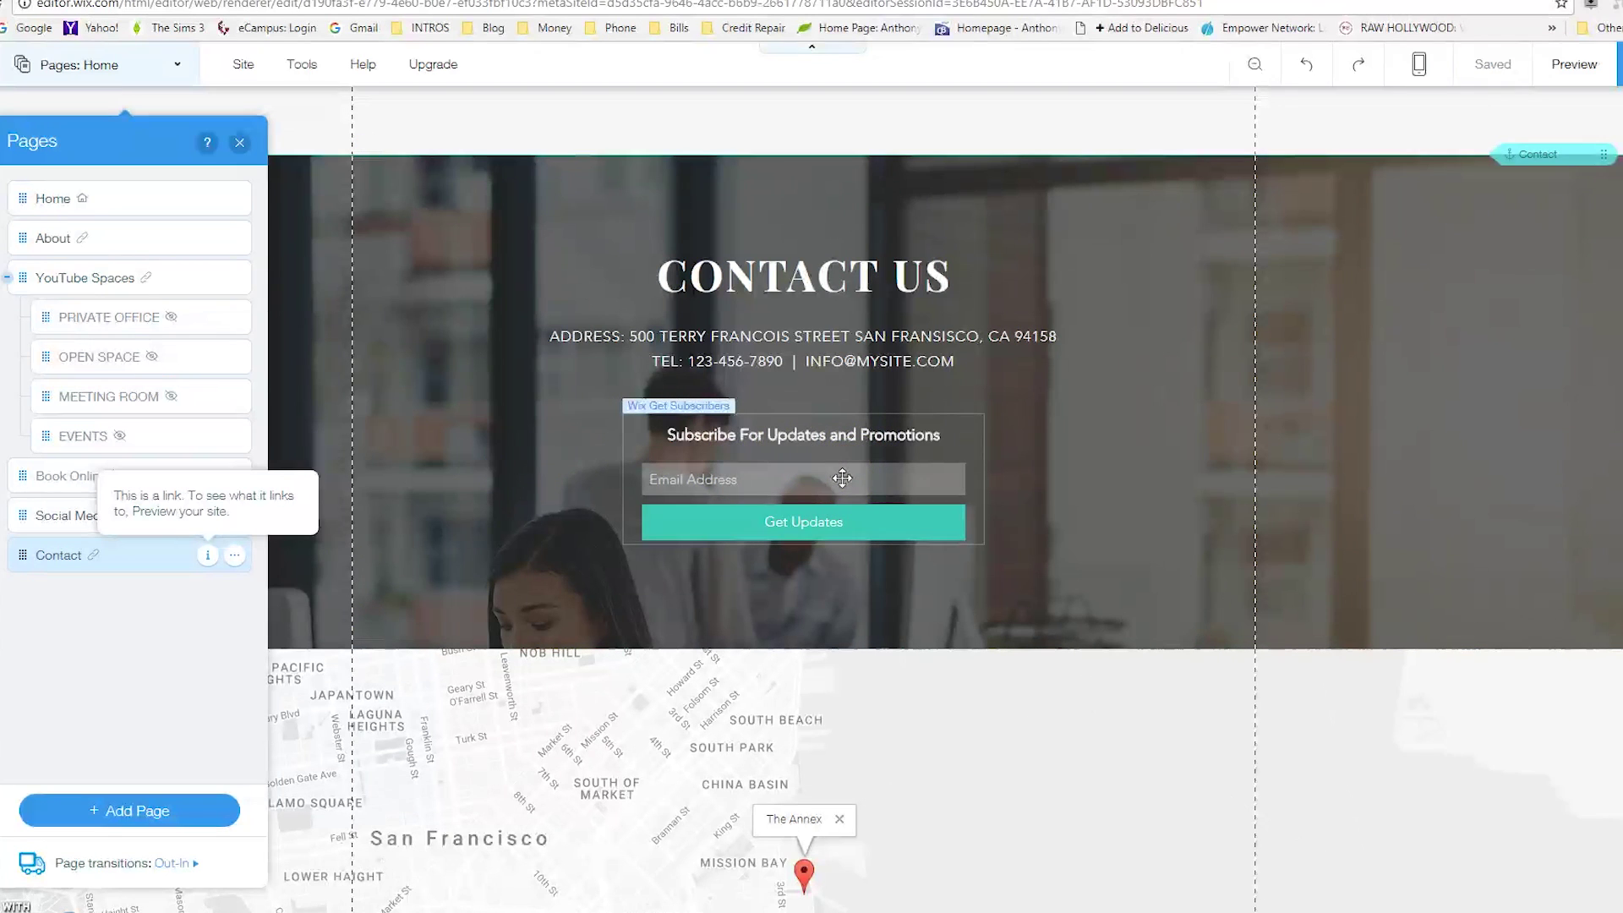
pyautogui.click(239, 142)
pyautogui.scroll(10, 1050, 428)
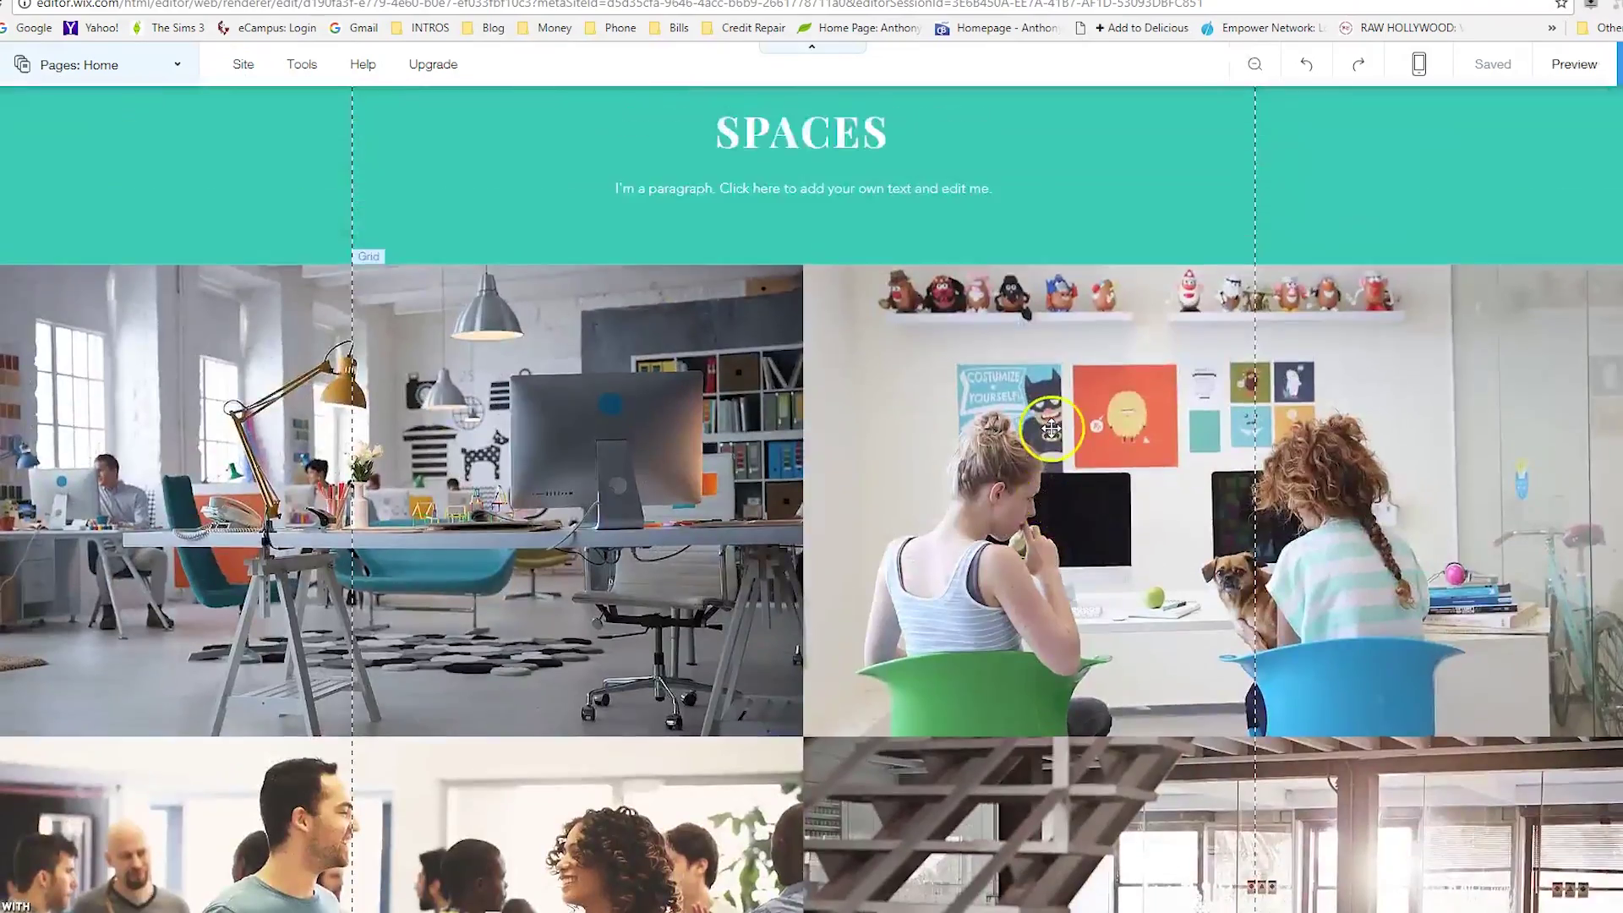
pyautogui.scroll(10, 1050, 428)
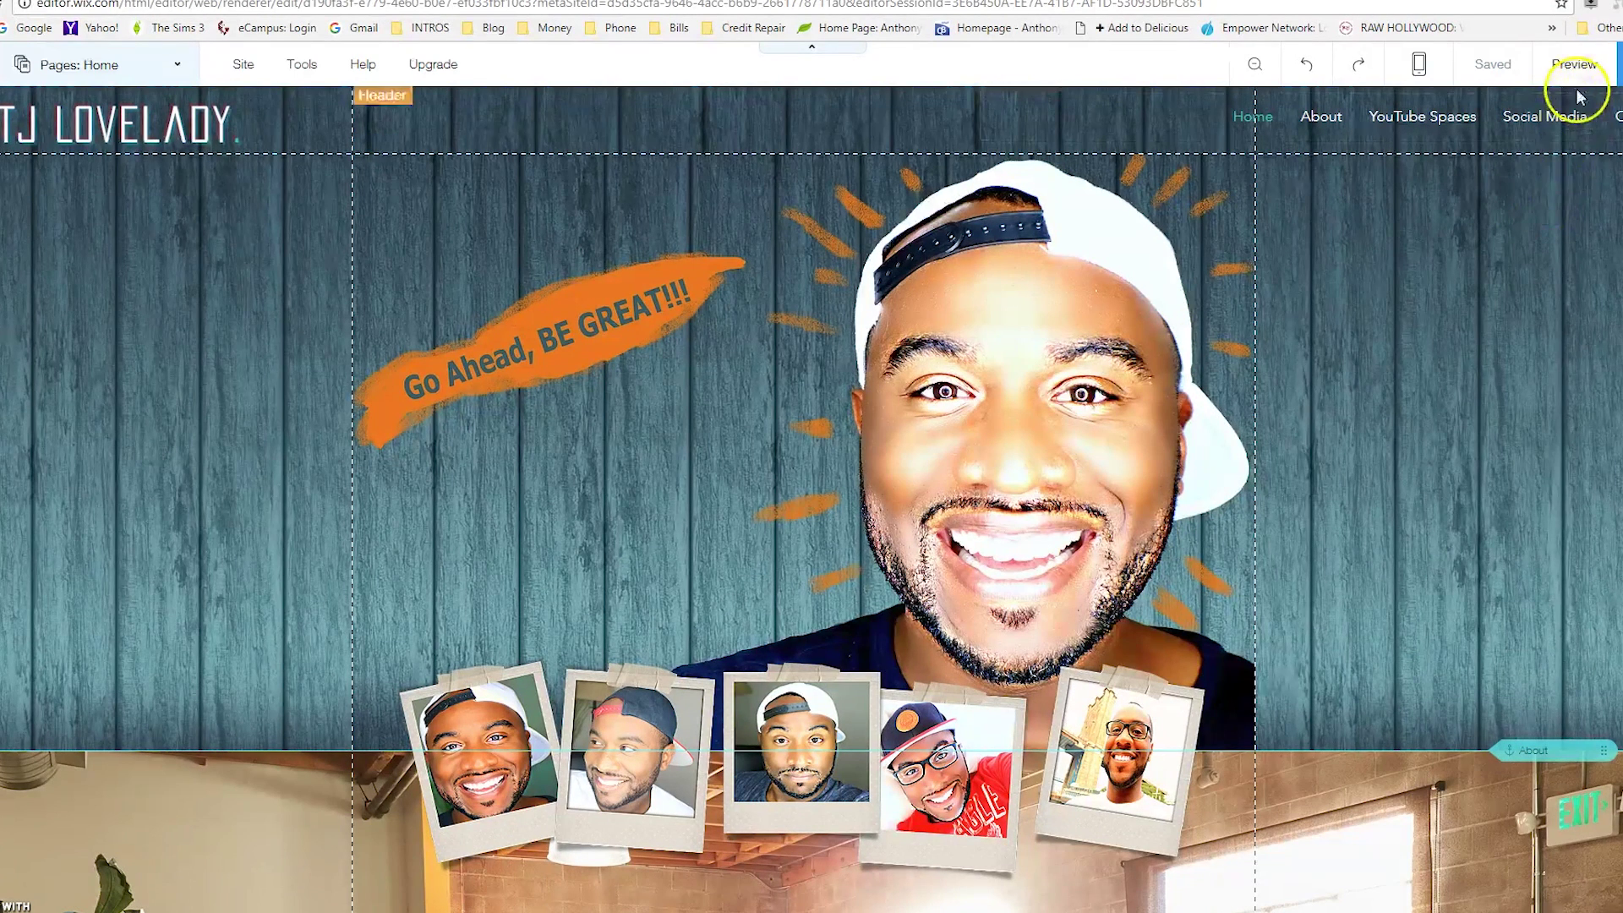
pyautogui.click(1574, 64)
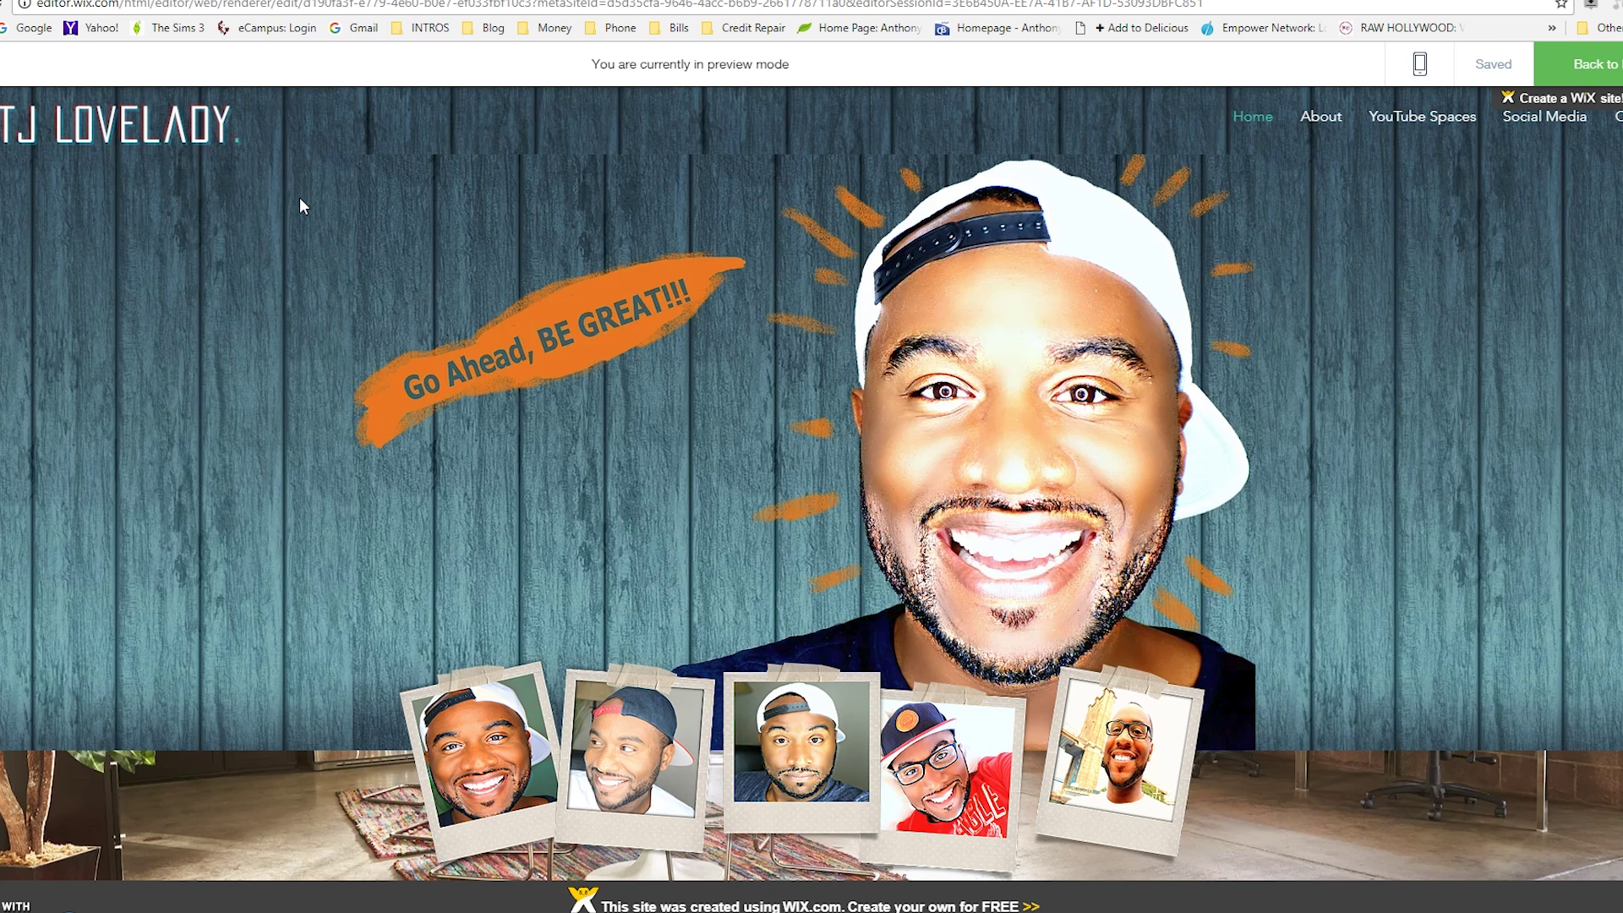
pyautogui.click(1601, 67)
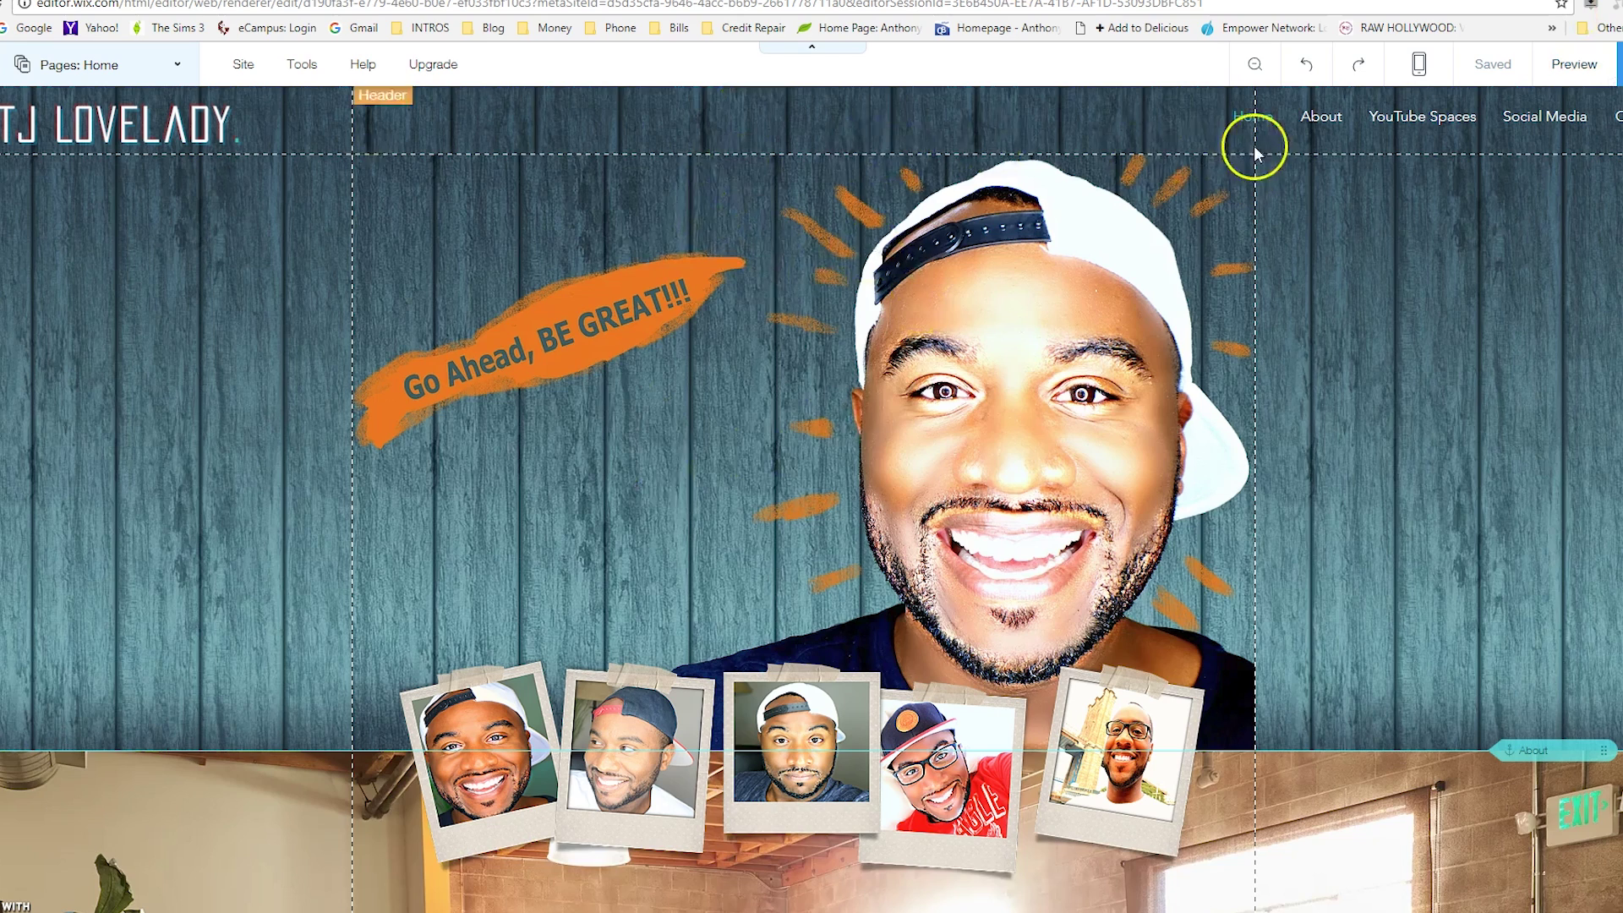
# - Extend the portrait banner strip upward behind the navigation menu, so its upper edge meets the page's upper edge
pyautogui.click(1203, 165)
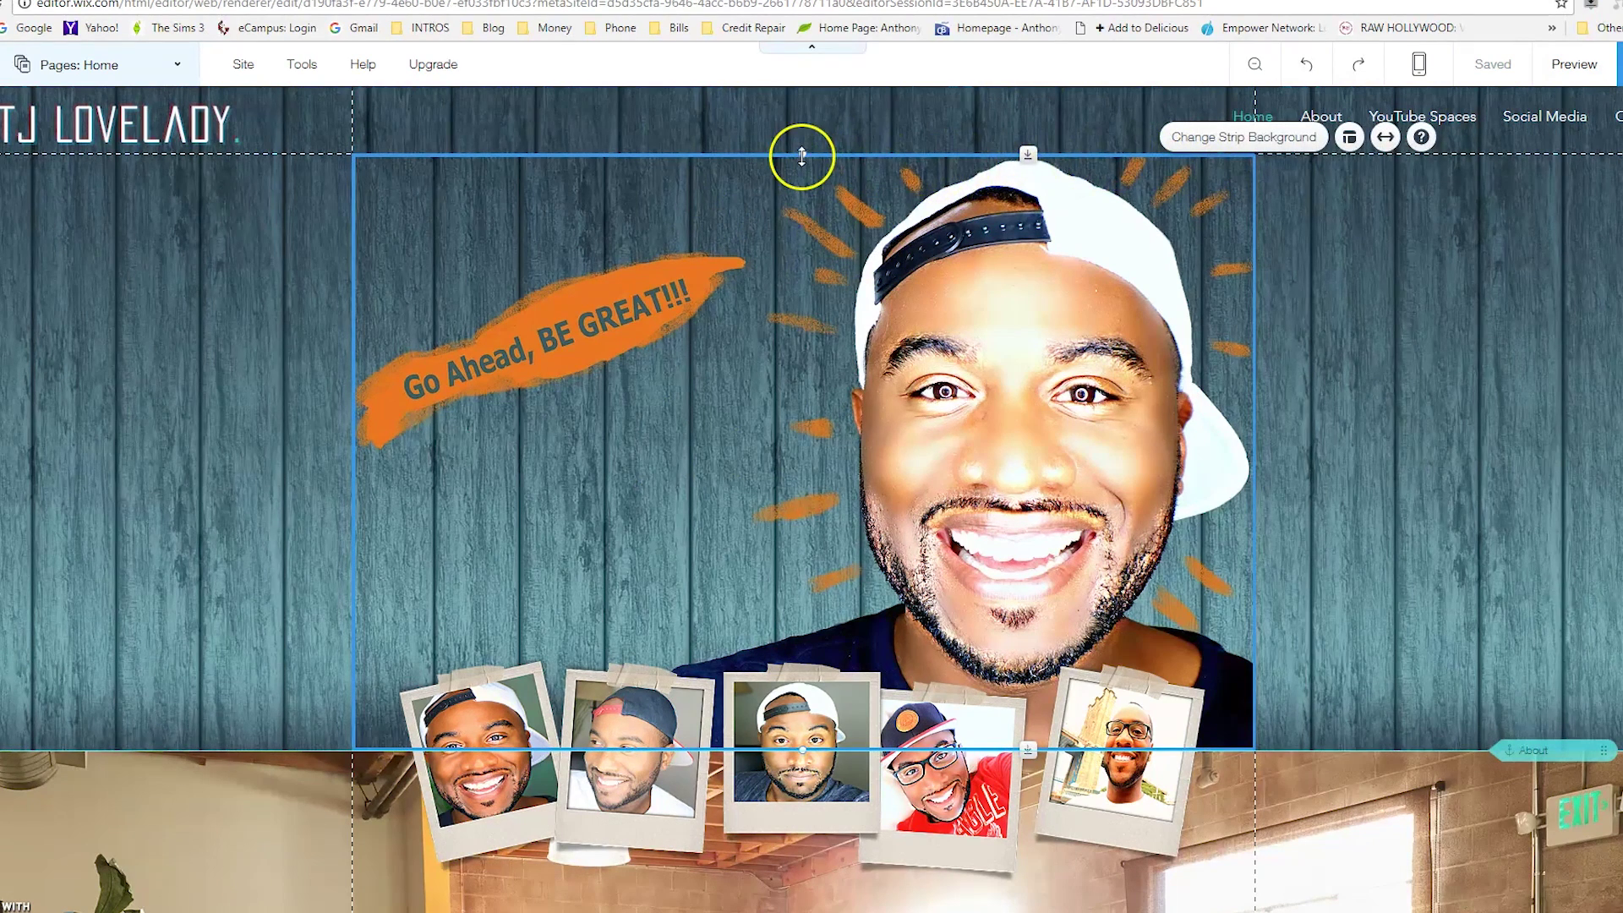
pyautogui.moveTo(801, 156); pyautogui.dragTo(799, 89)
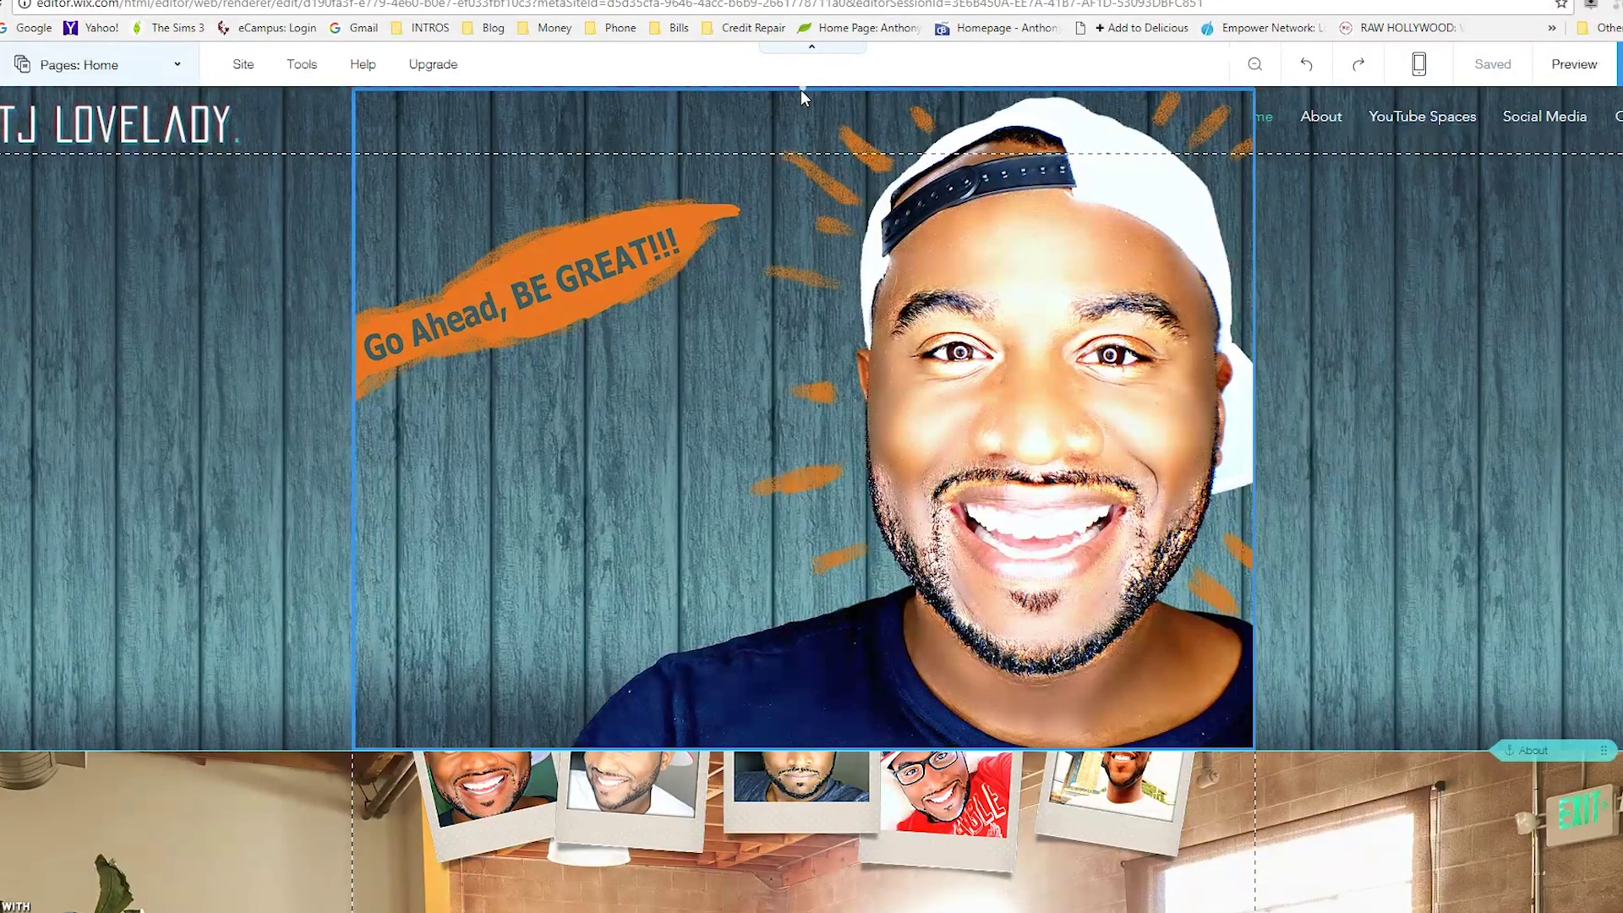
pyautogui.moveTo(800, 89); pyautogui.dragTo(800, 89)
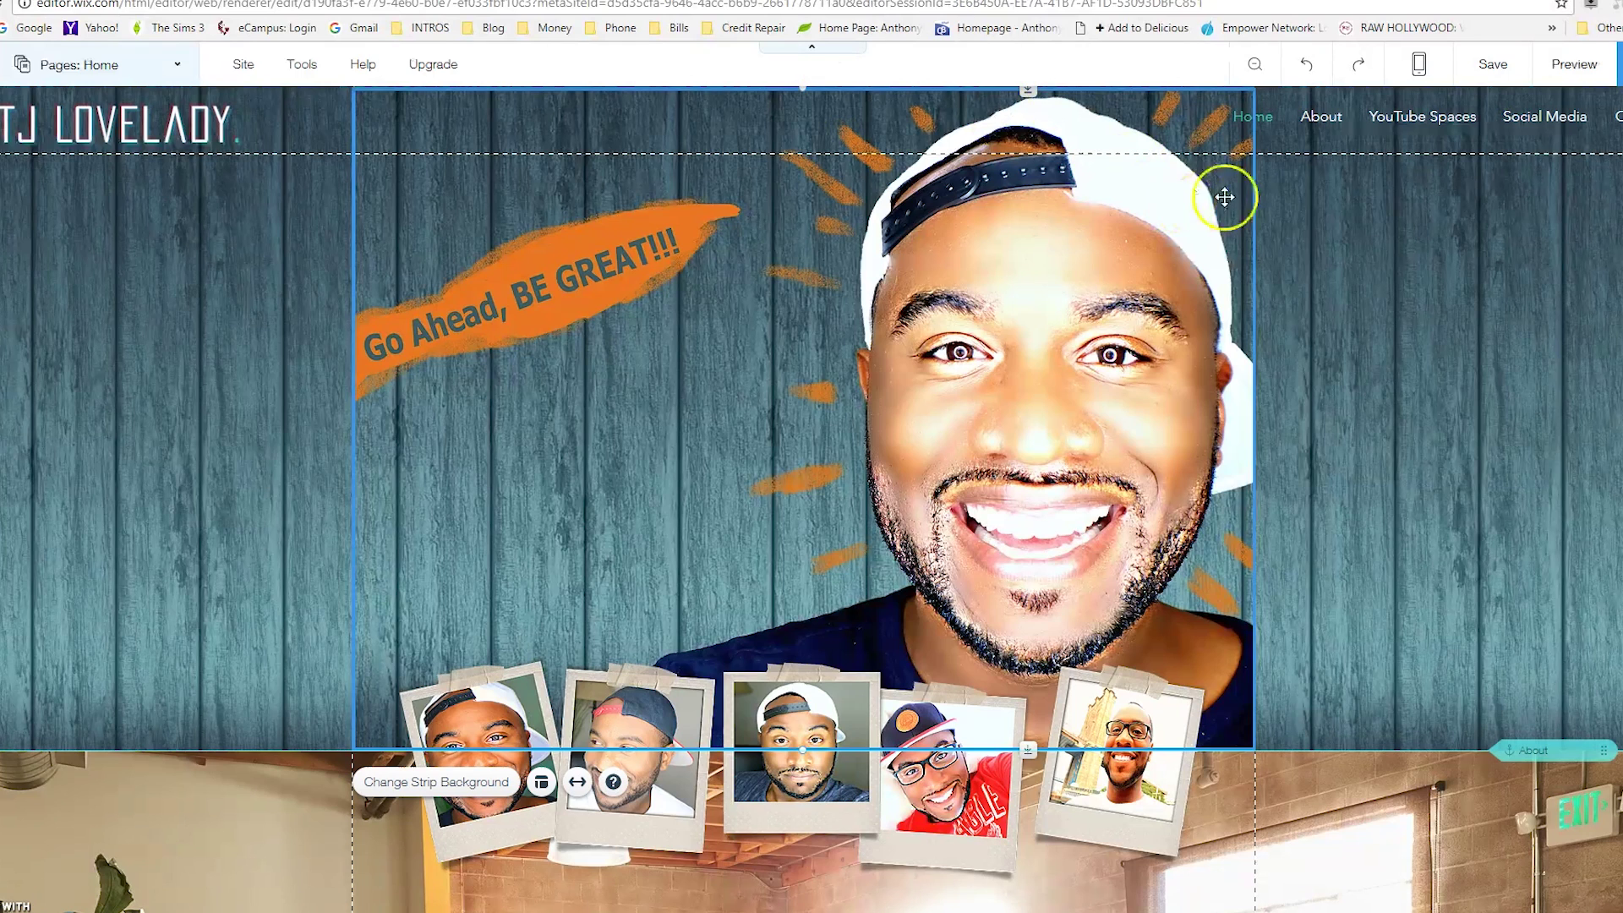
pyautogui.click(1315, 288)
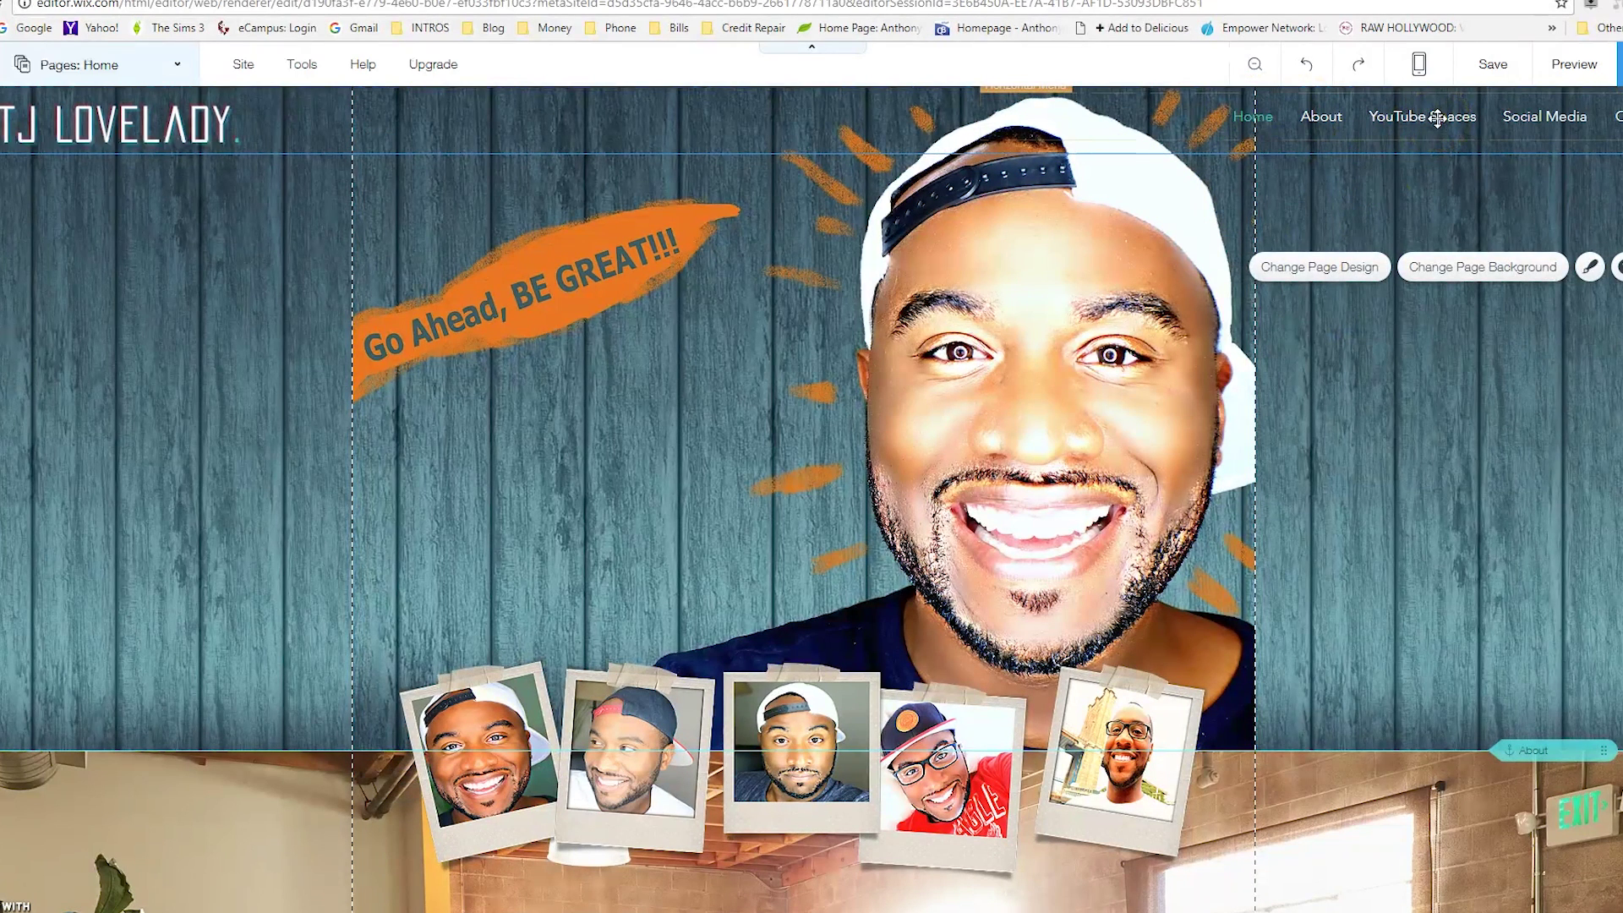
# - Inspect the edges of the enlarged portrait banner strip and preview the home page
pyautogui.click(1256, 439)
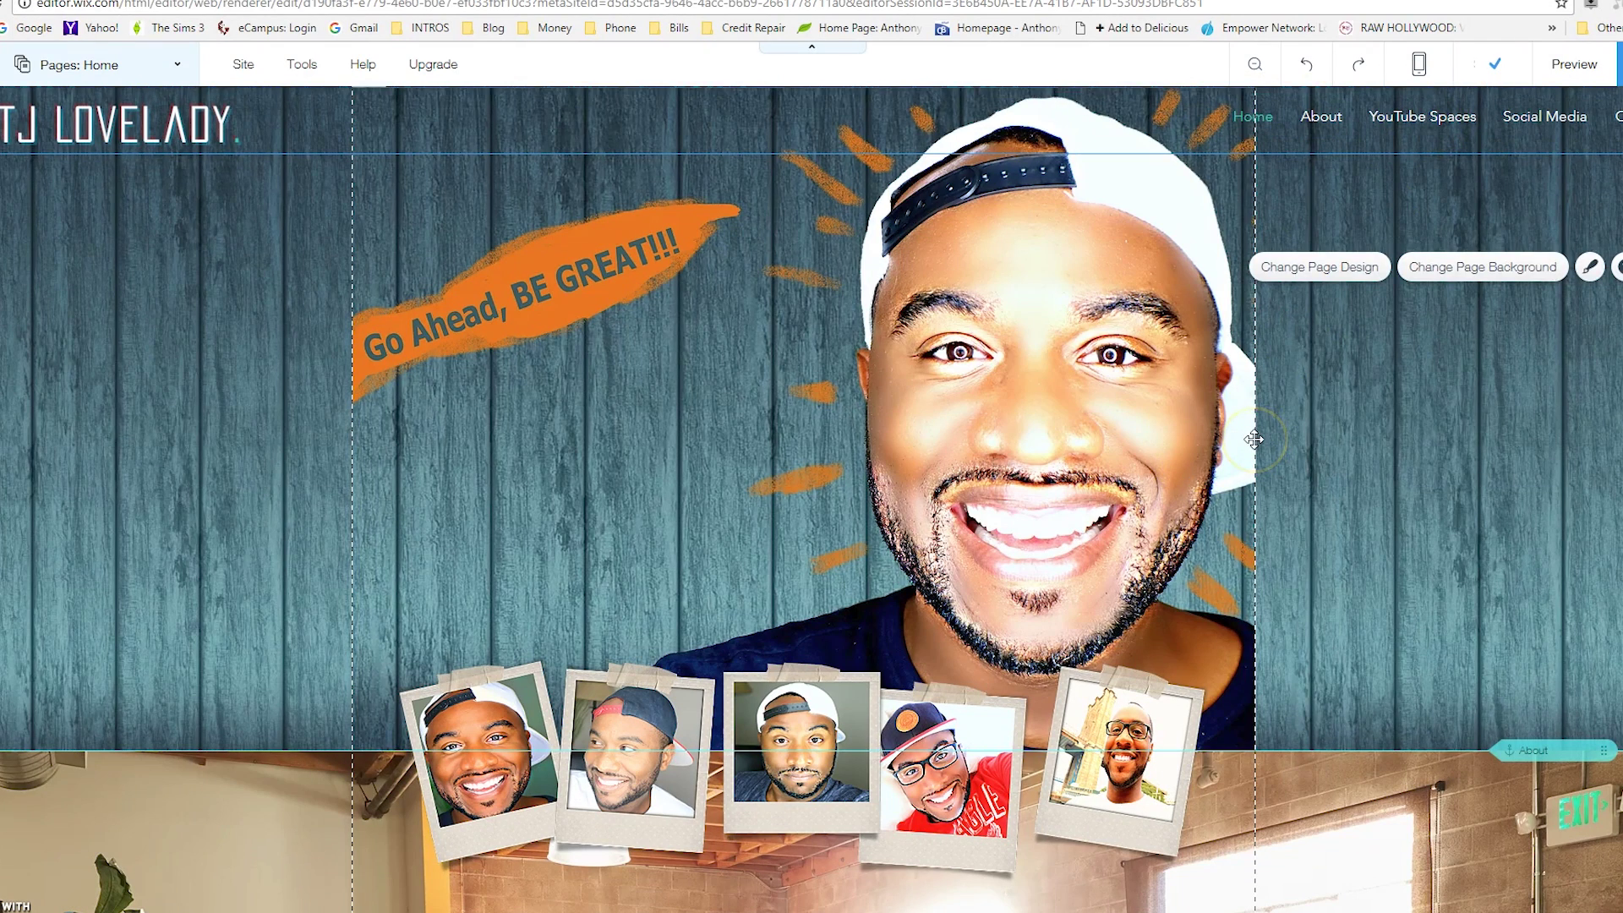
pyautogui.click(1275, 454)
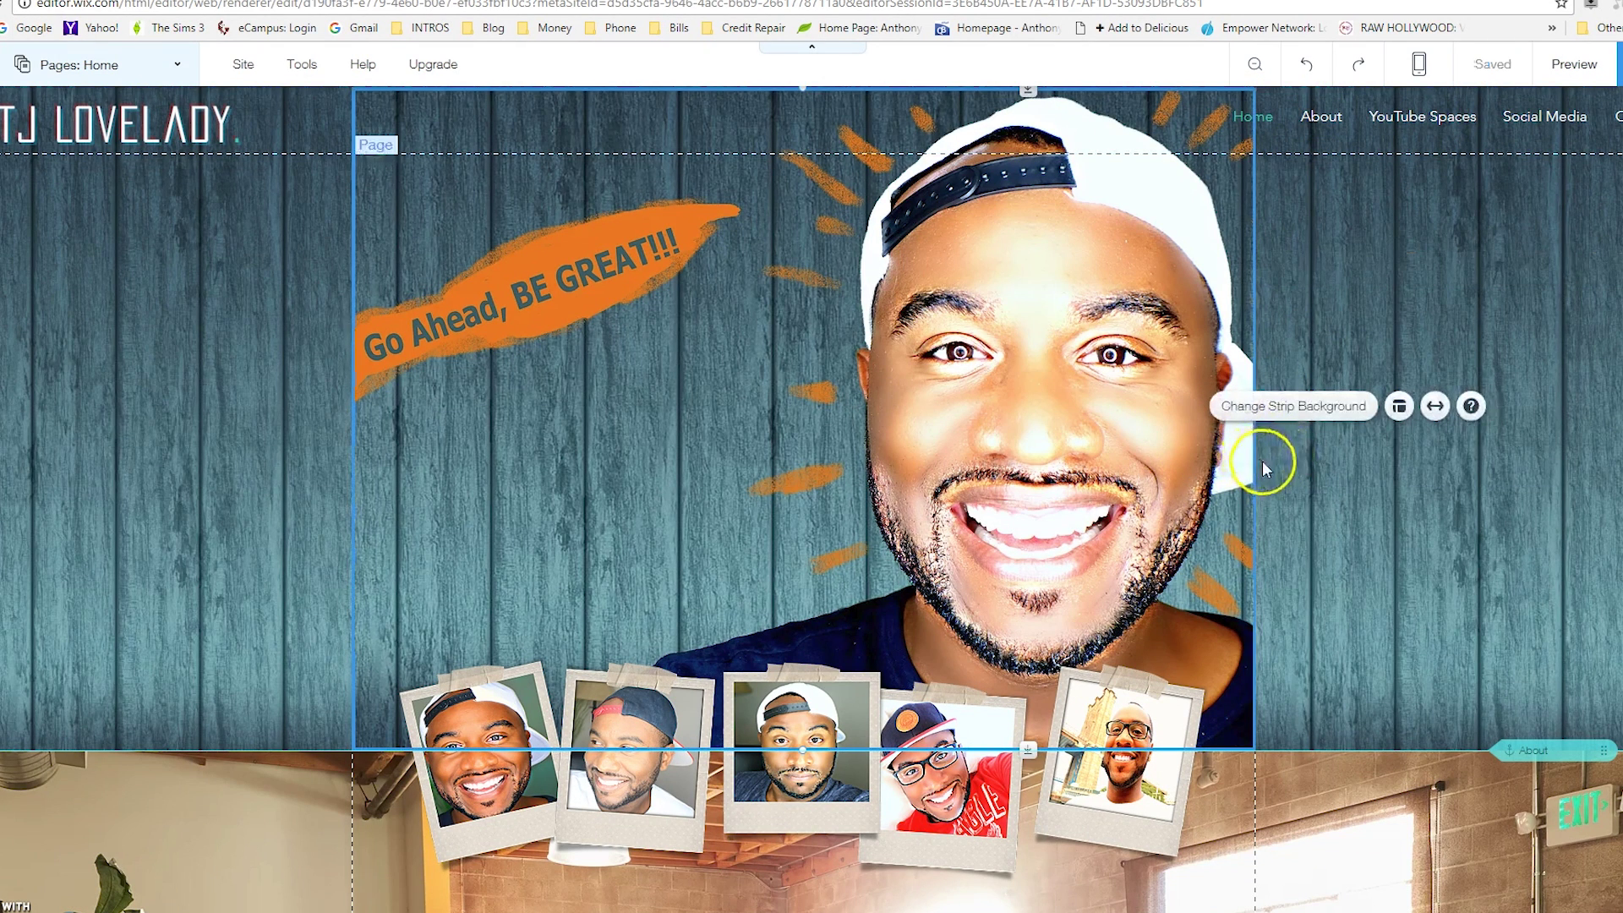
pyautogui.click(1322, 490)
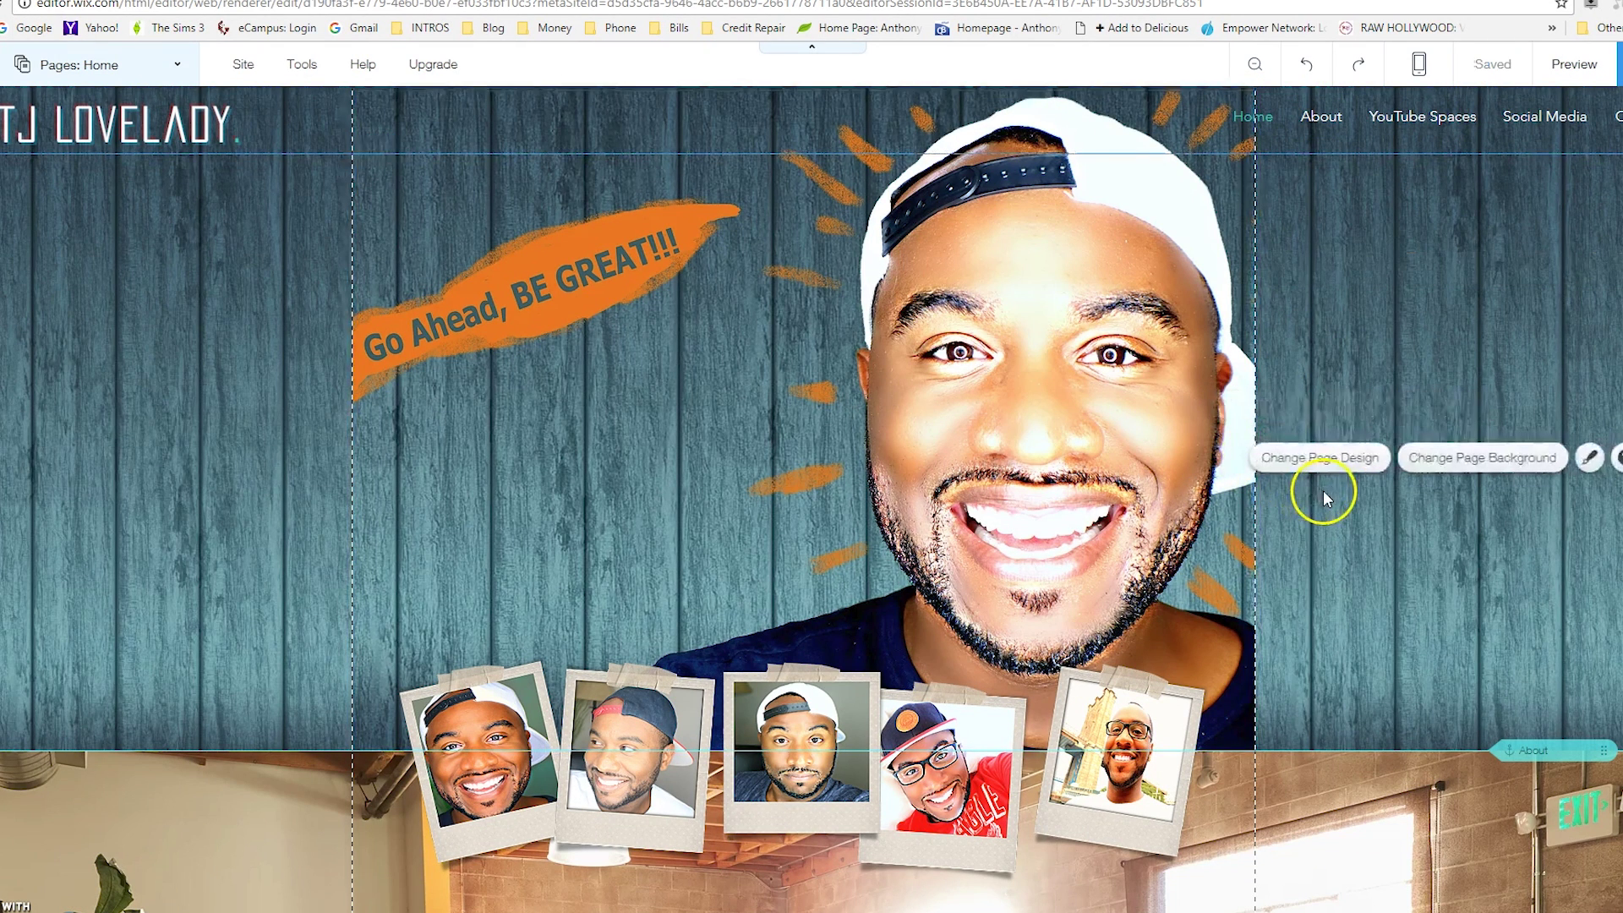
pyautogui.click(1159, 443)
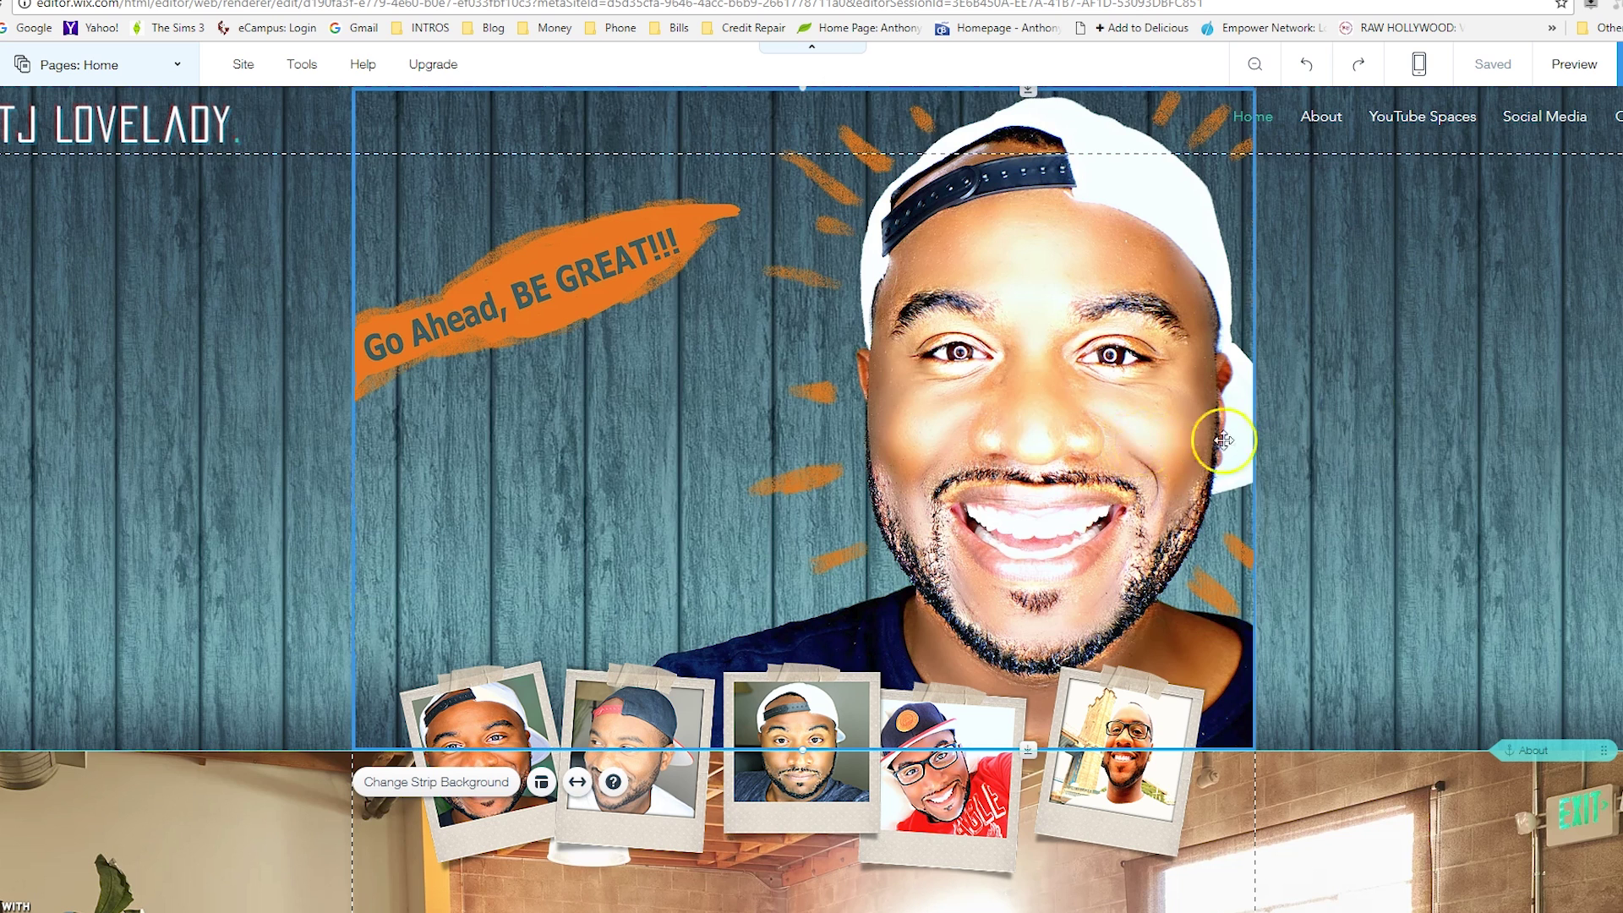
pyautogui.click(1402, 347)
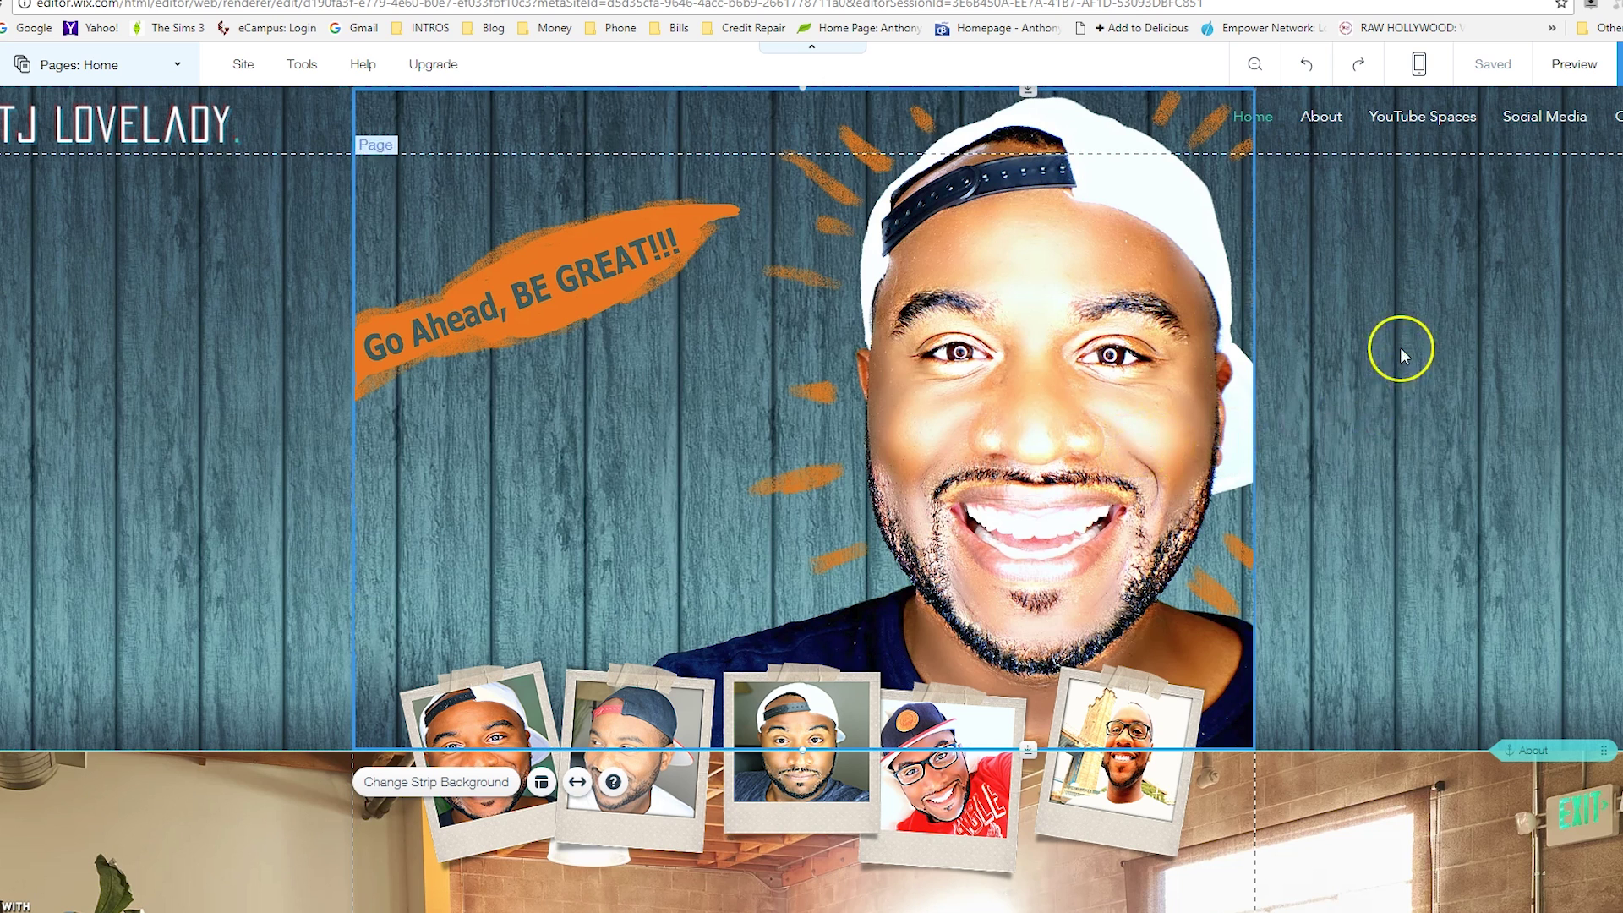
pyautogui.click(1574, 65)
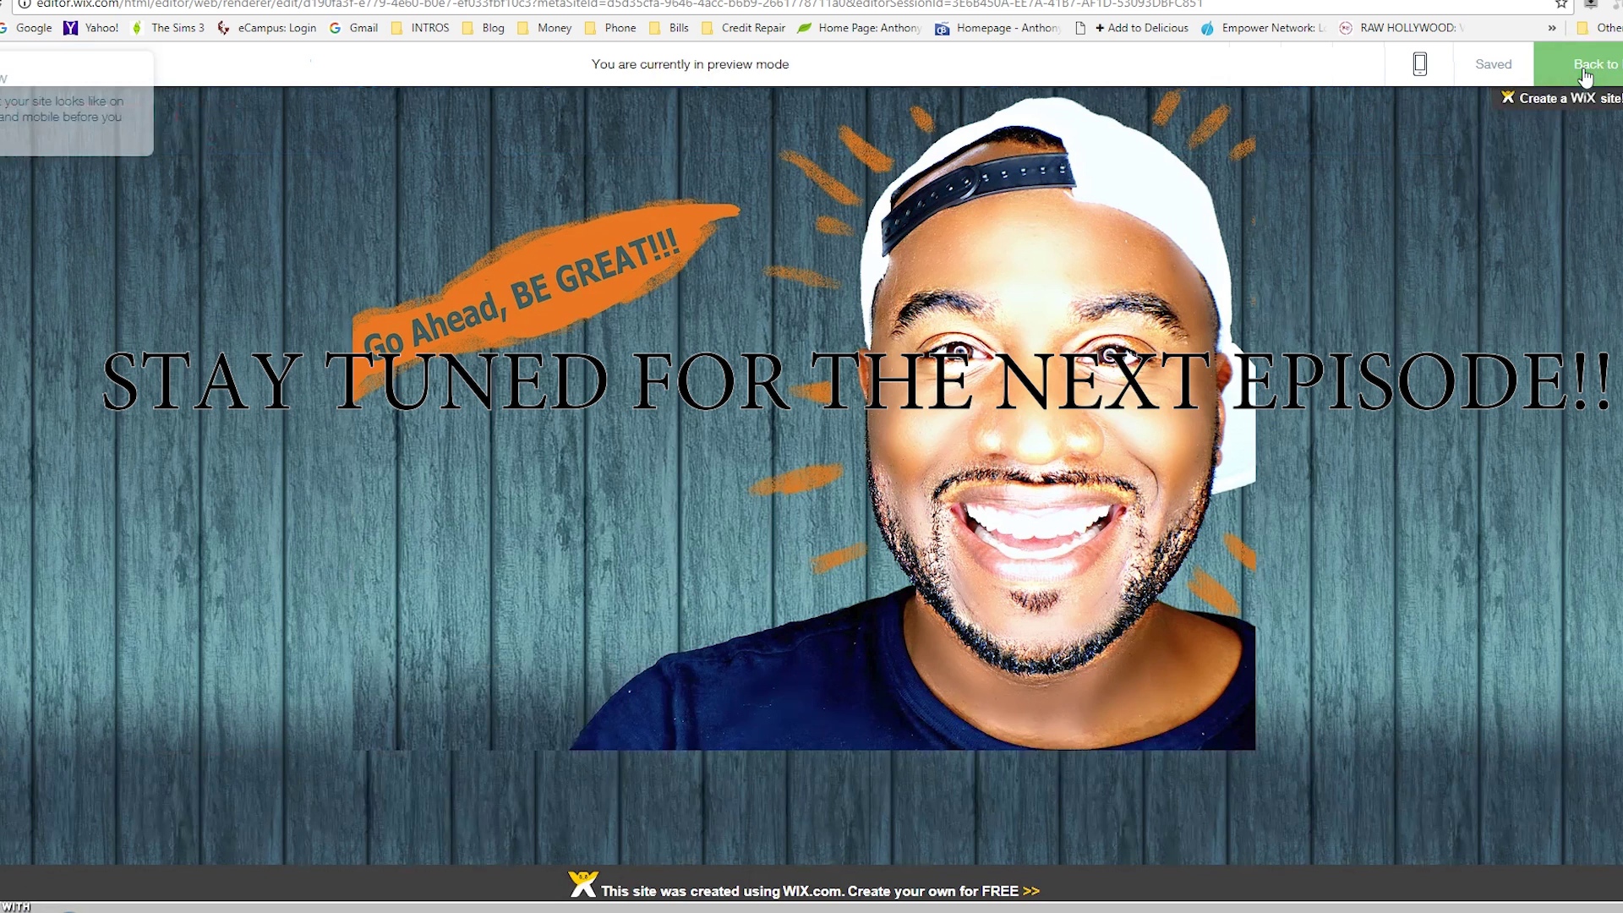